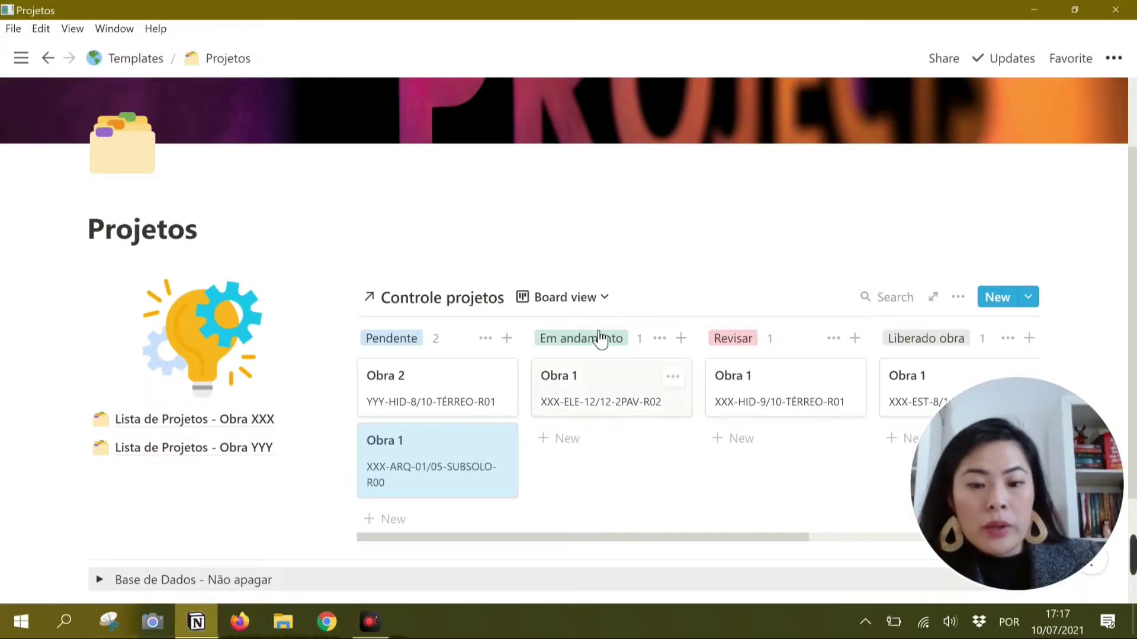
- Switch the Controle projetos database to table view and review the discipline tables on the Lista de Projetos - Obra XXX page
click(601, 304)
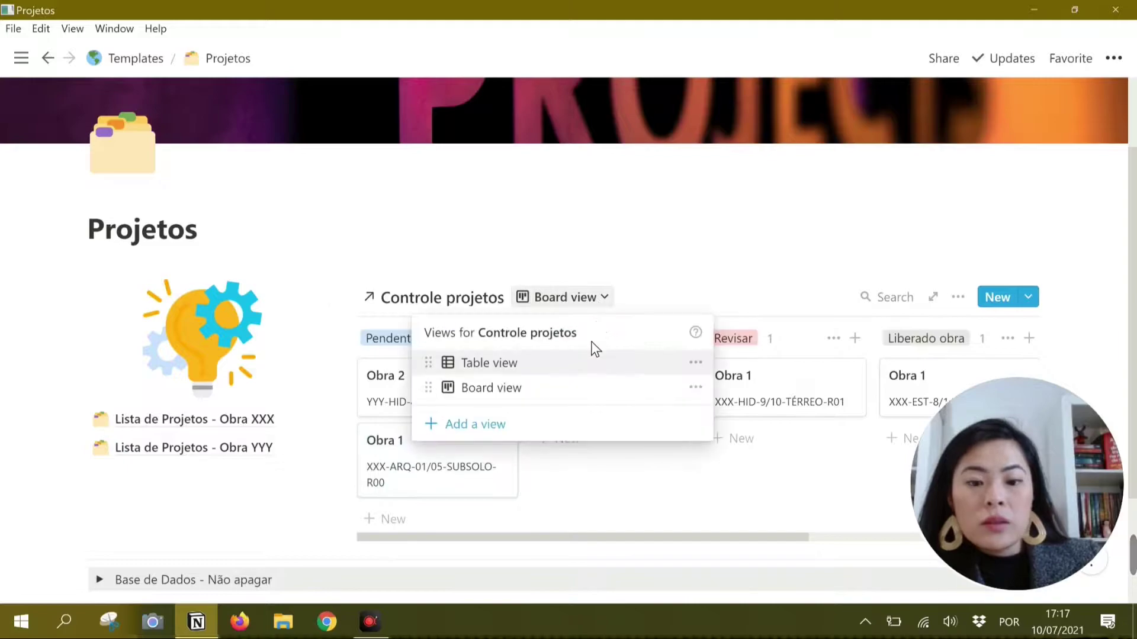
click(585, 372)
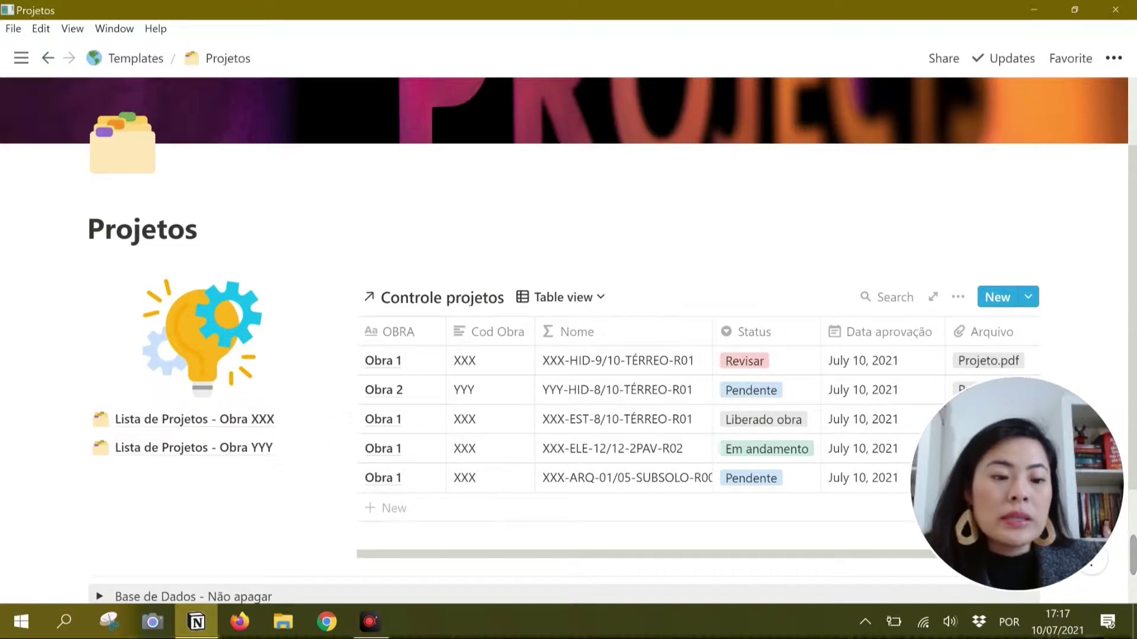
click(165, 431)
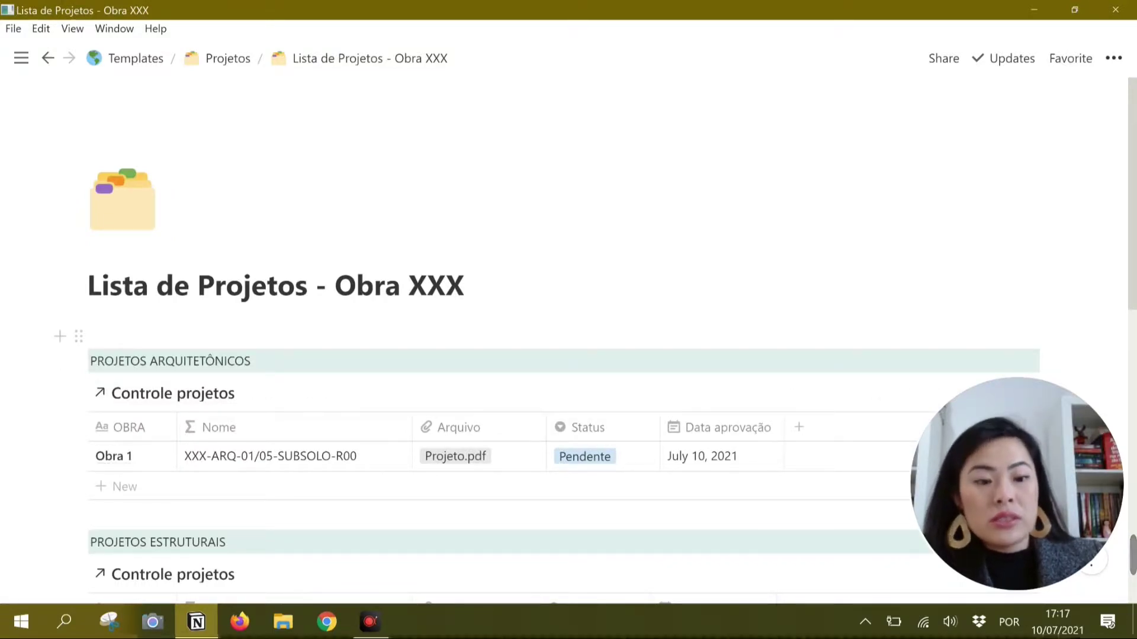
scroll(563, 355, down, 2)
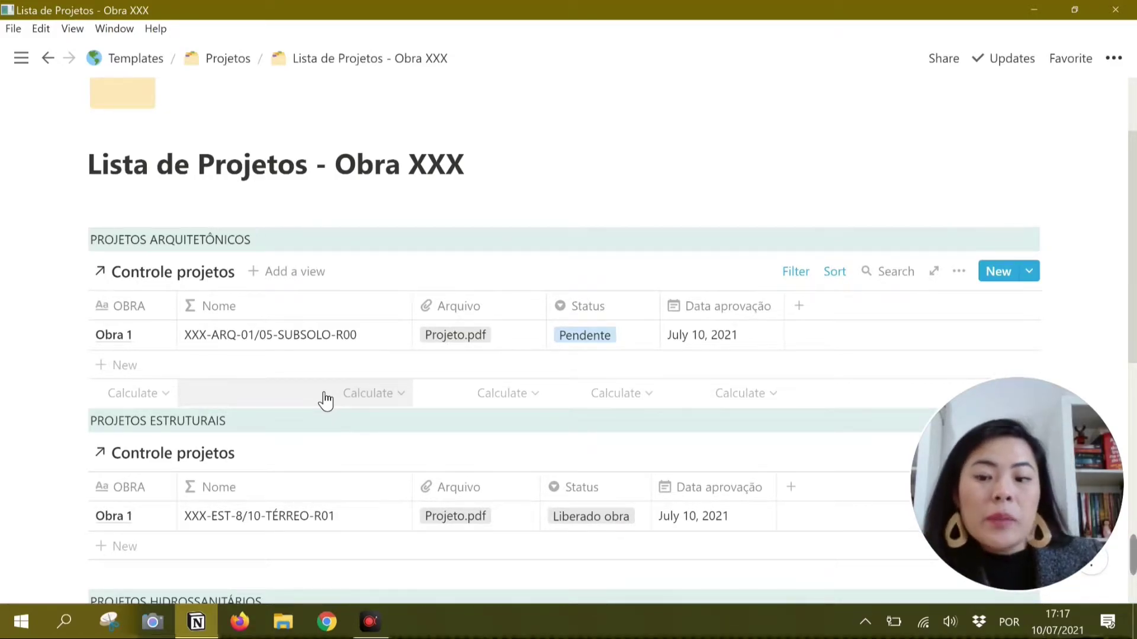
scroll(326, 400, down, 5)
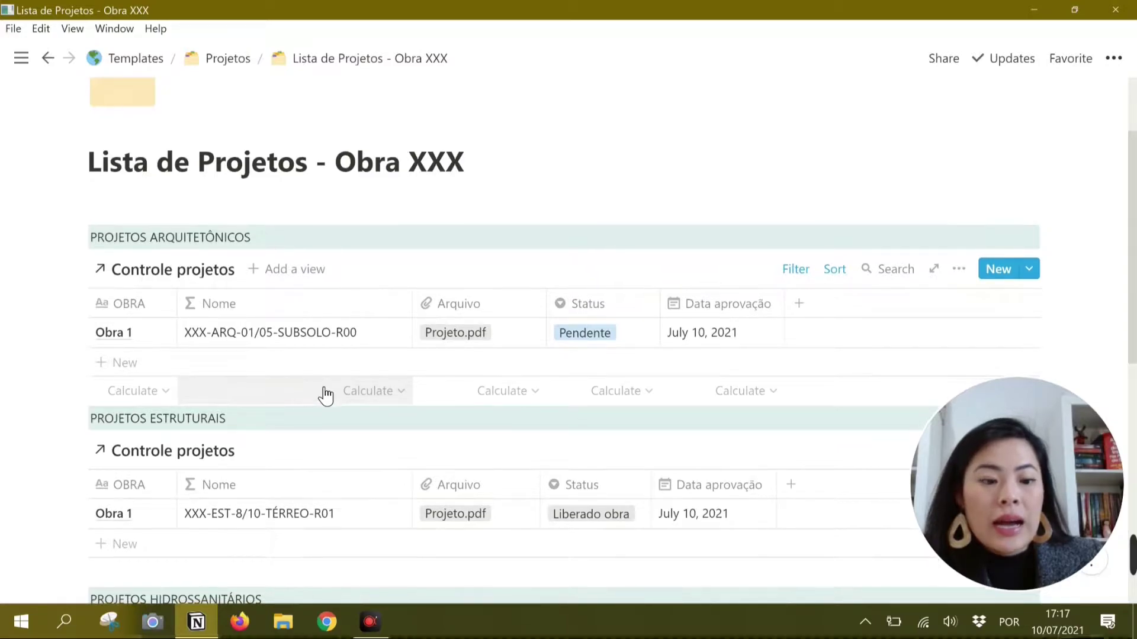
scroll(563, 338, down, 4)
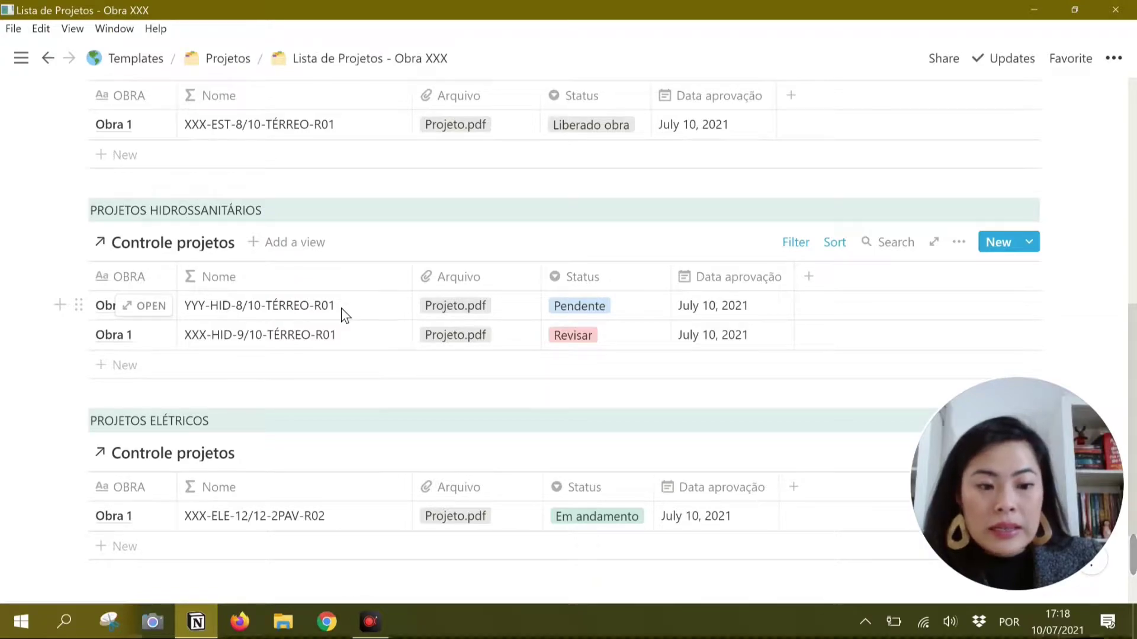
scroll(341, 308, up, 10)
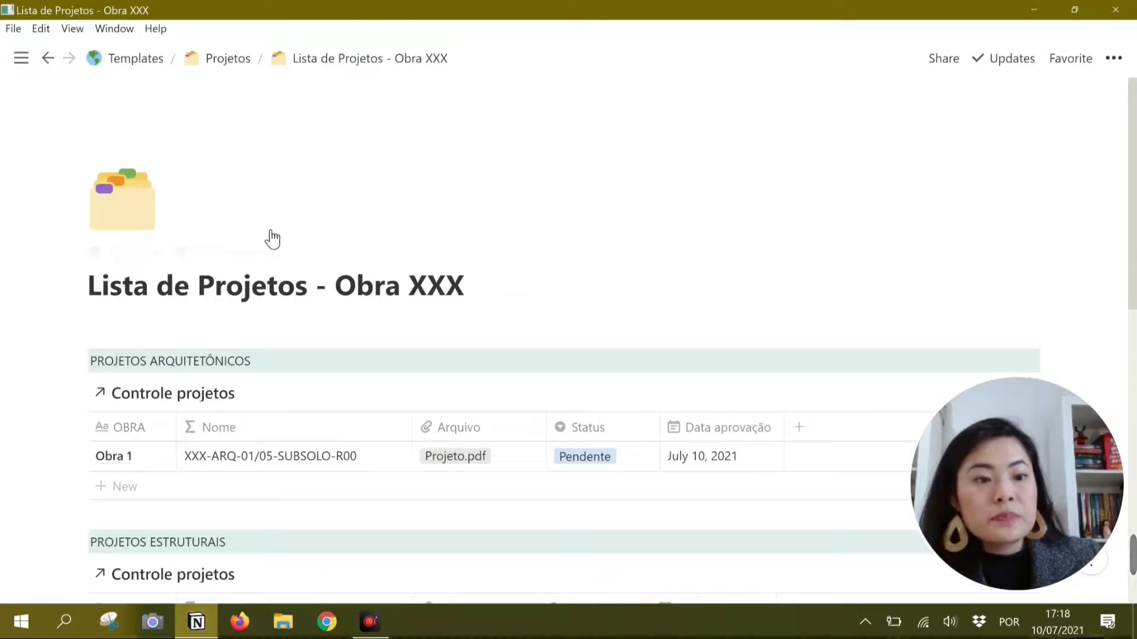
- Delete the existing Projetos page from the Templates section of the workspace
mouse_move(21, 58)
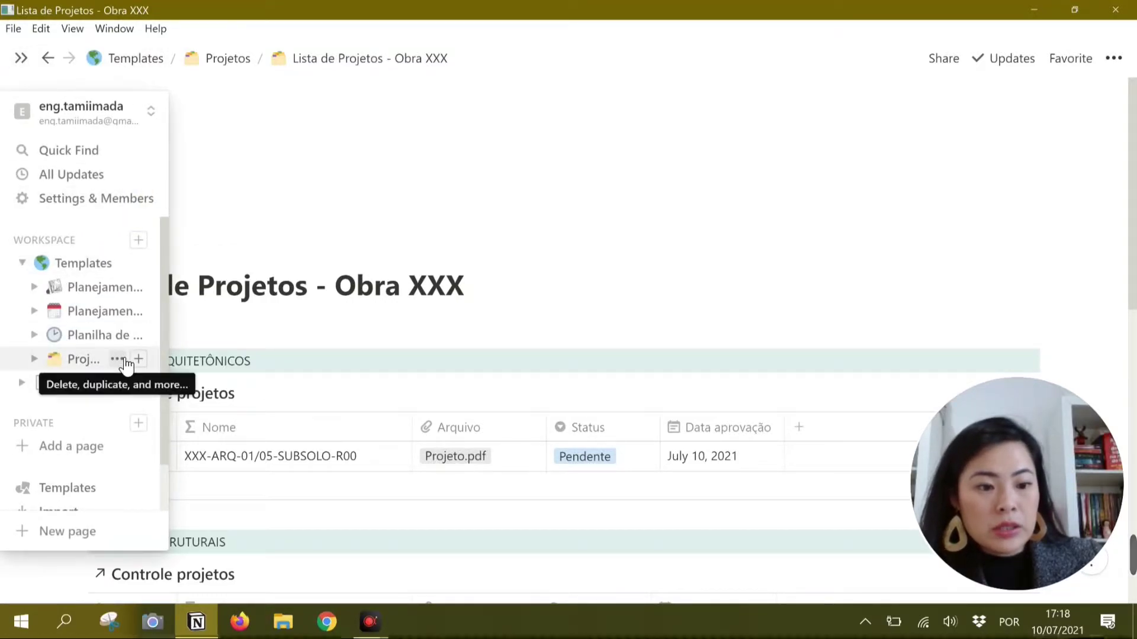
click(119, 360)
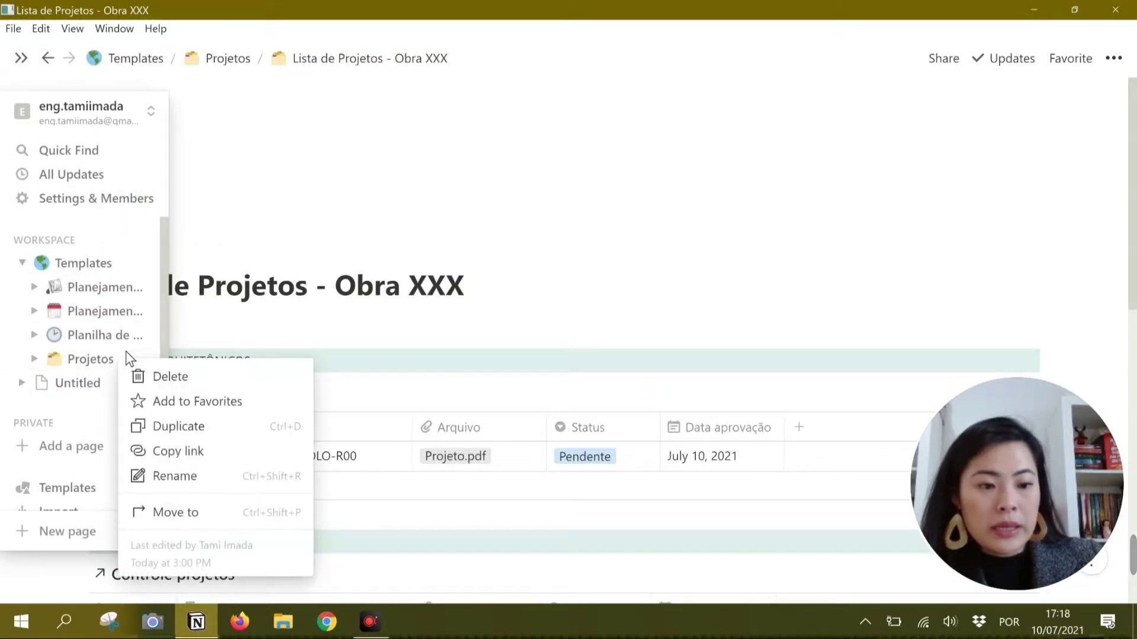
click(171, 385)
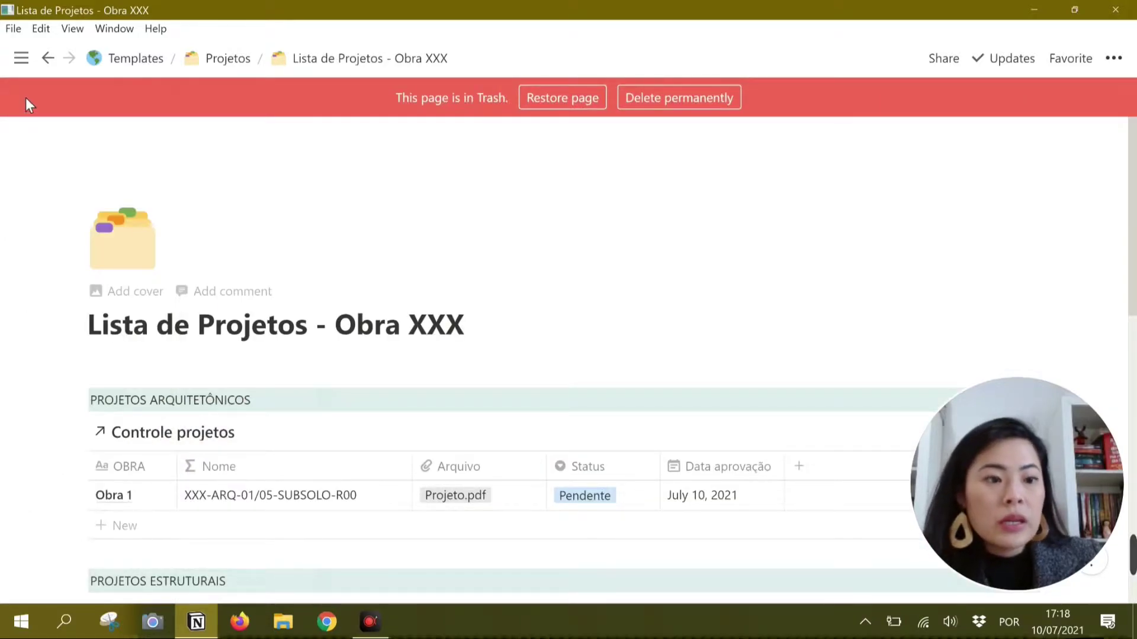
- Open the untitled workspace page, title it Projetos and set the yellow folder dividers emoji as its icon
mouse_move(18, 98)
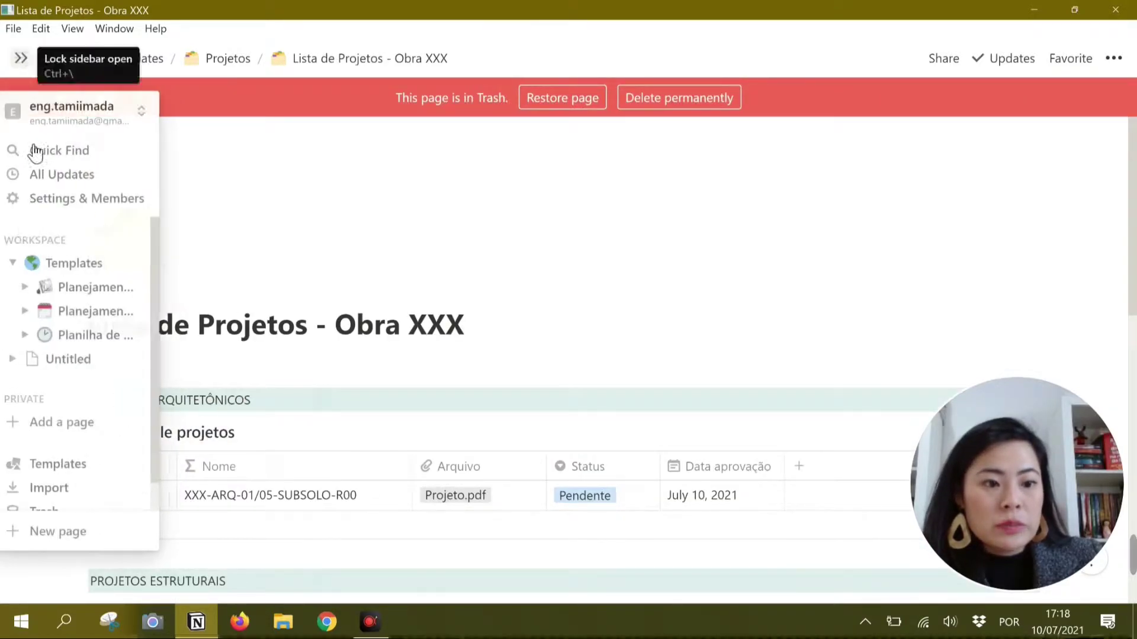
click(64, 355)
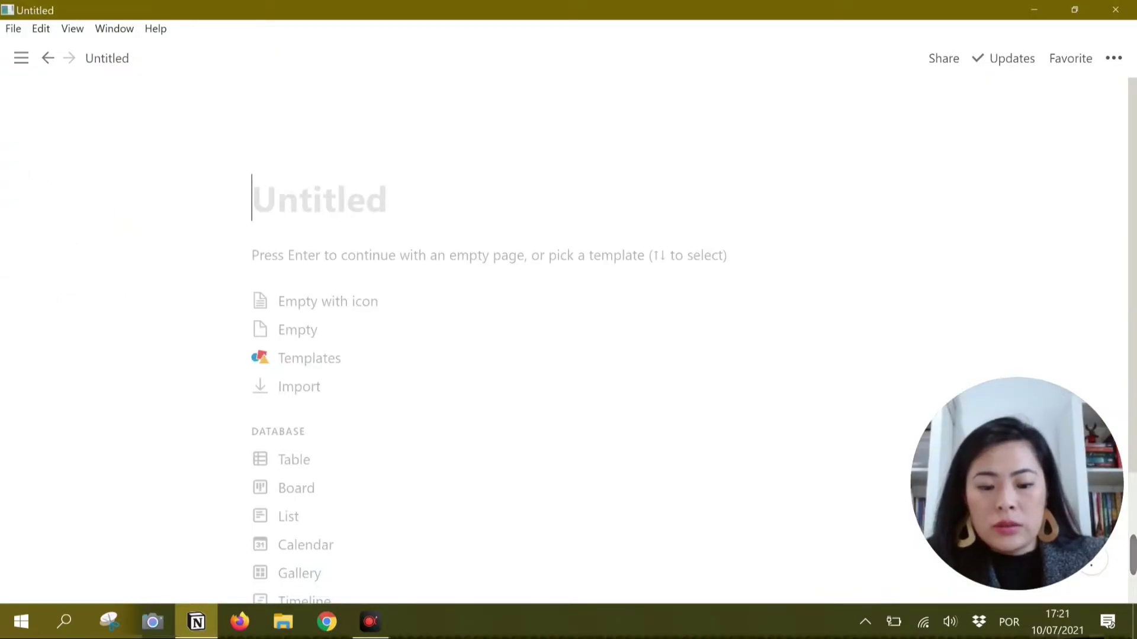
text(Projetos)
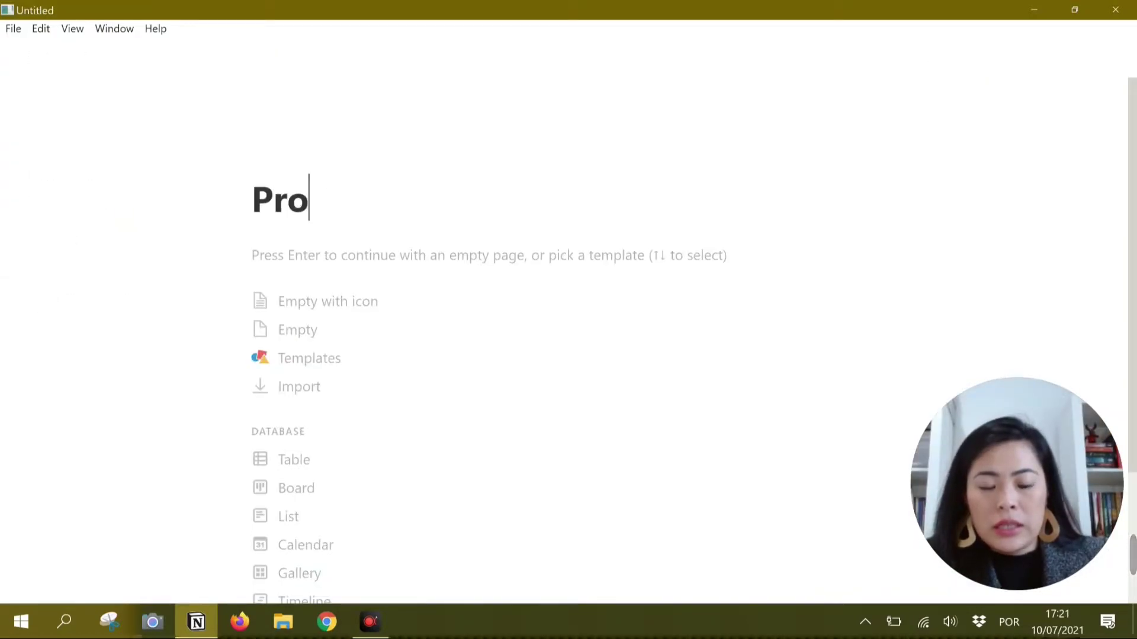
click(301, 164)
click(302, 181)
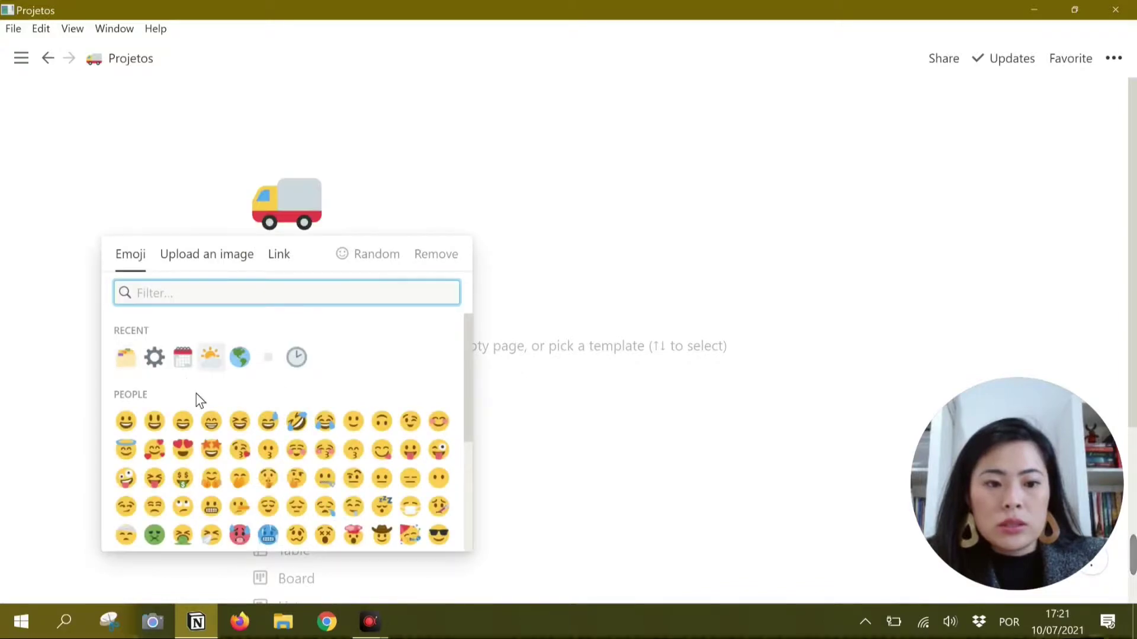
click(126, 358)
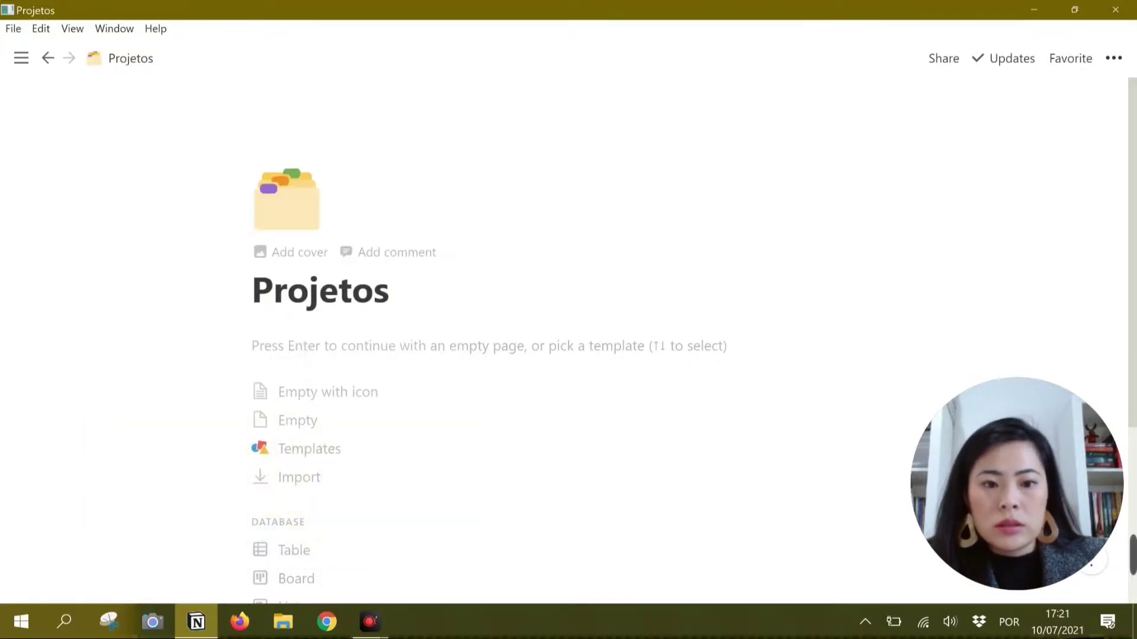
- Add a page cover using the PROJECTS lettering photo found by searching Unsplash for "projects"
click(307, 251)
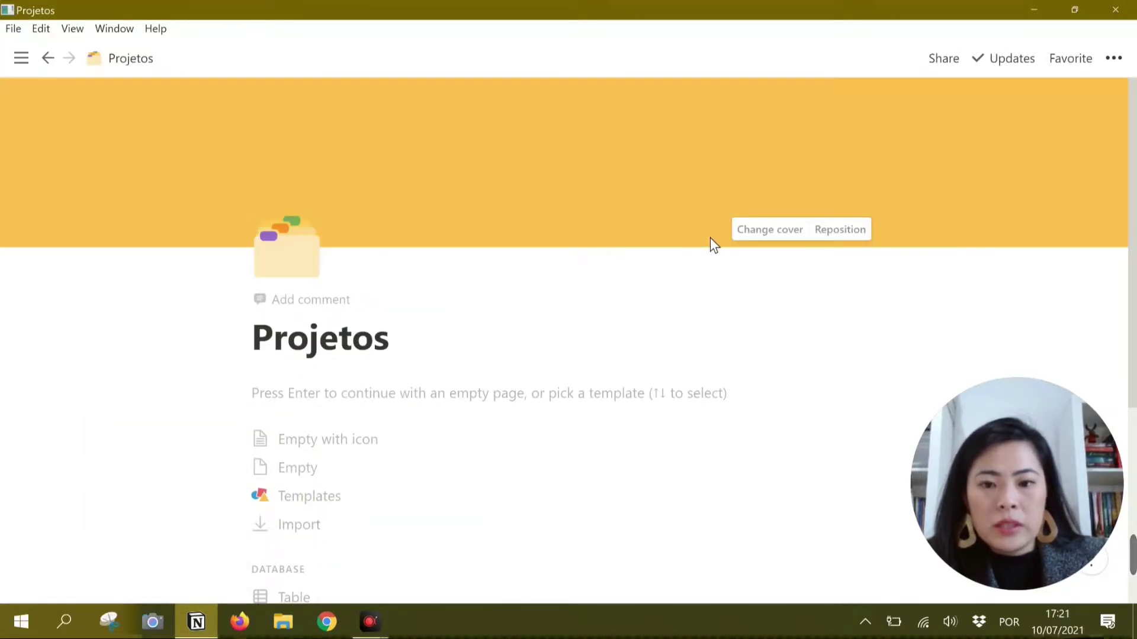
click(764, 234)
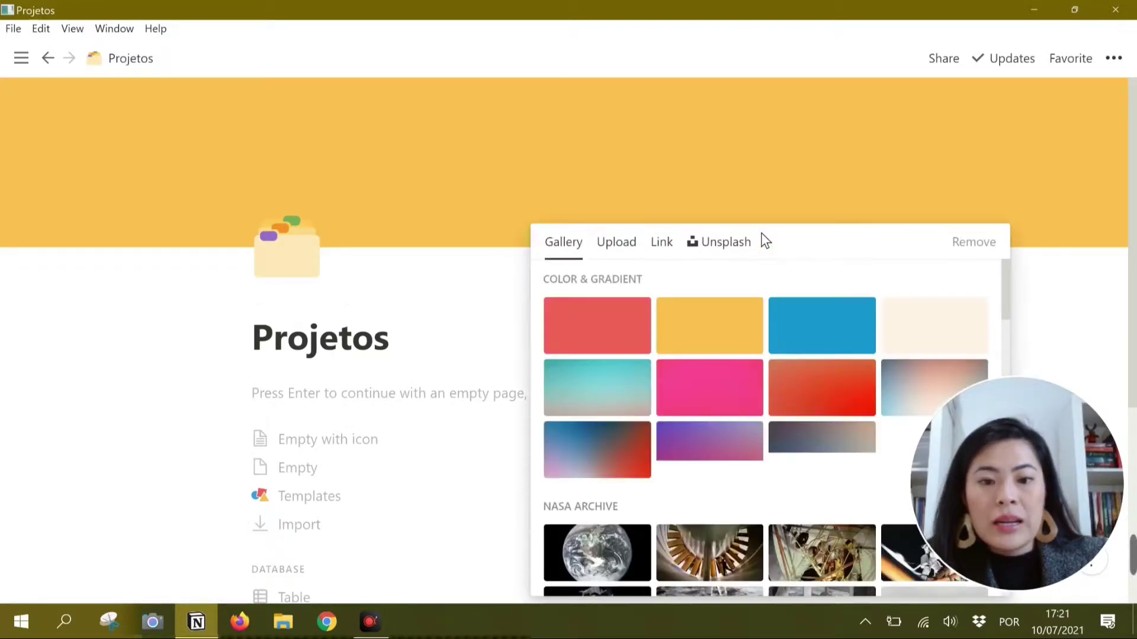
click(736, 244)
text(projects)
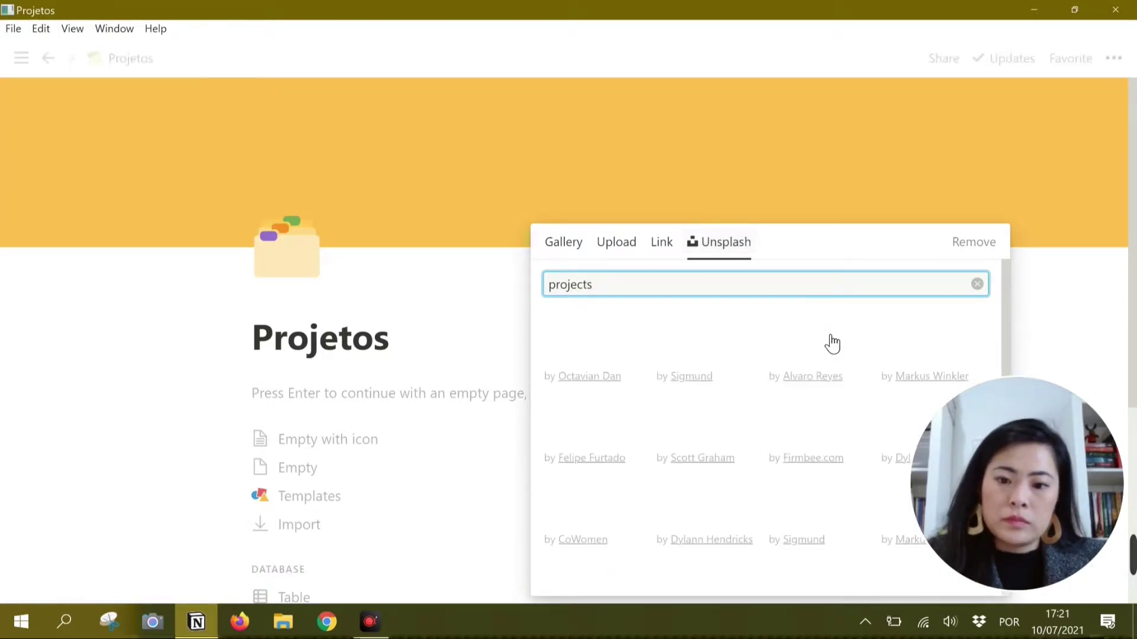
click(616, 335)
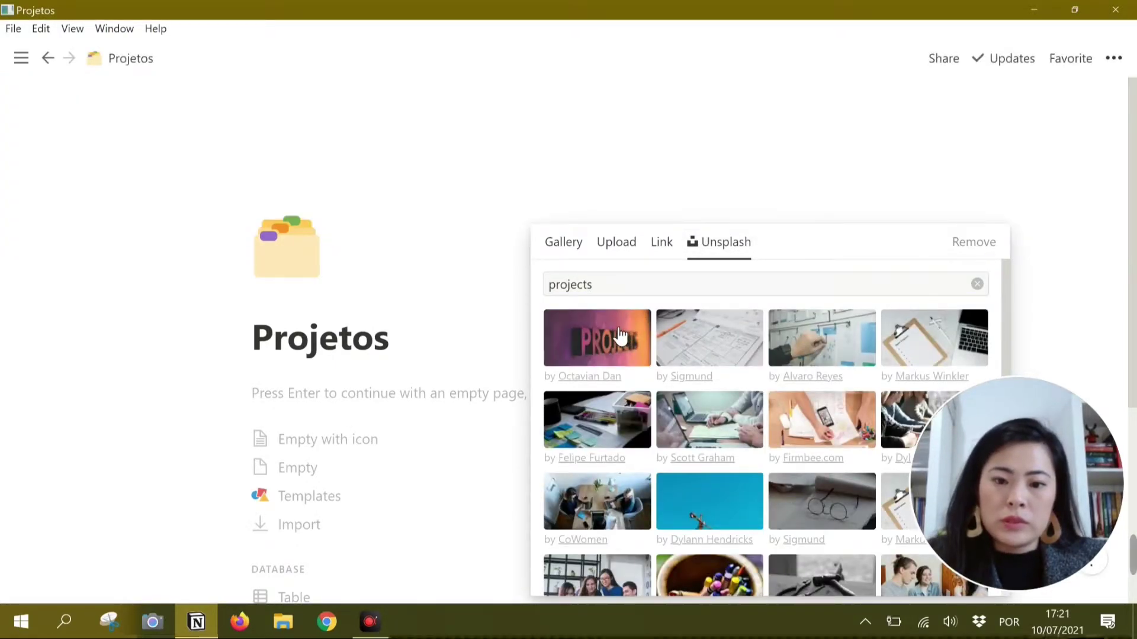
click(619, 335)
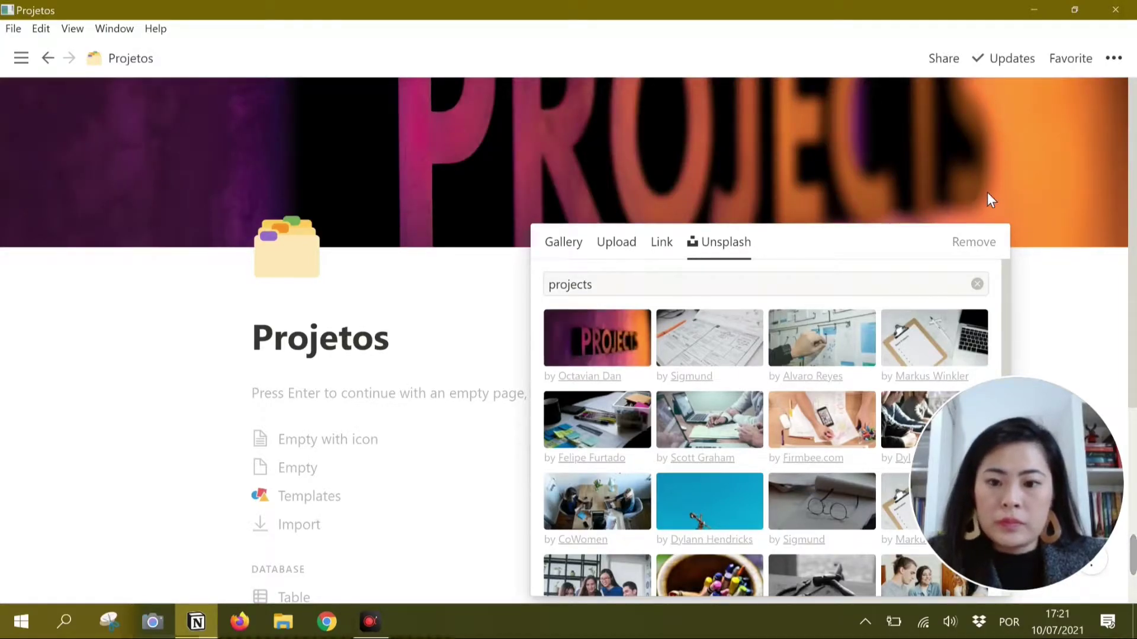
- Reposition the cover image by shifting it slightly downward within the banner
click(968, 195)
click(845, 232)
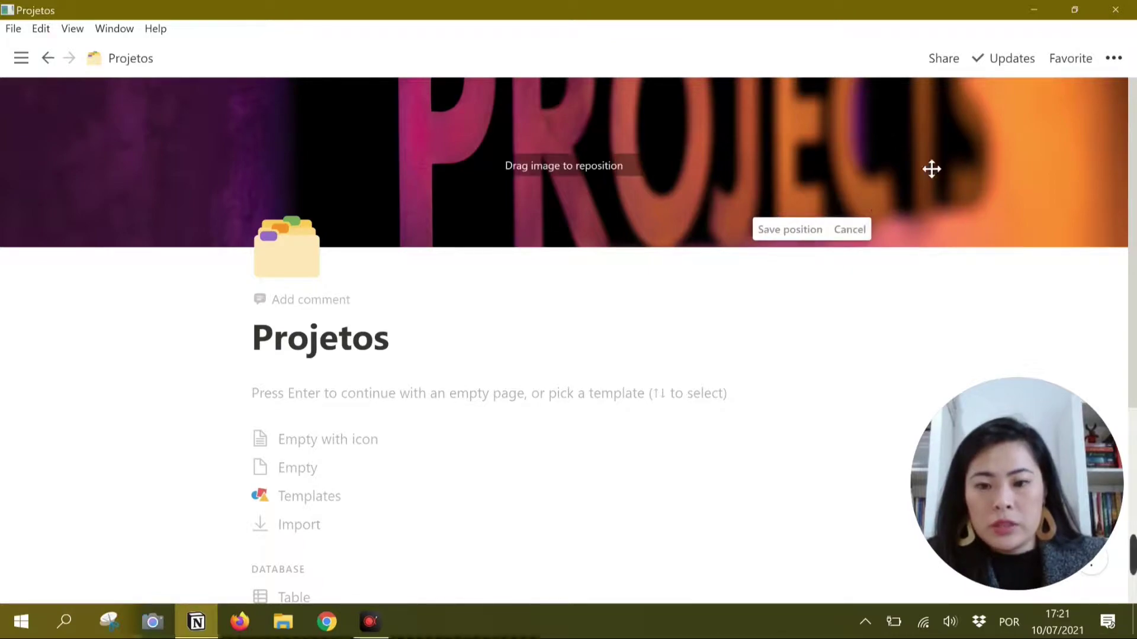
drag(951, 162, 951, 183)
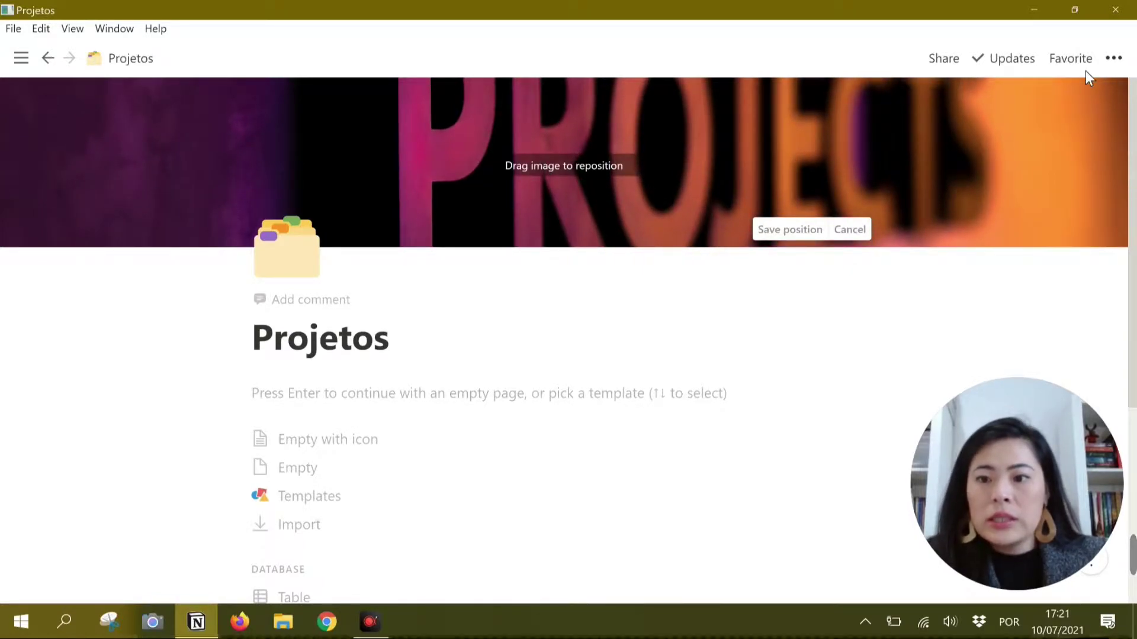
- Turn on small text and full width for the Projetos page
click(1113, 58)
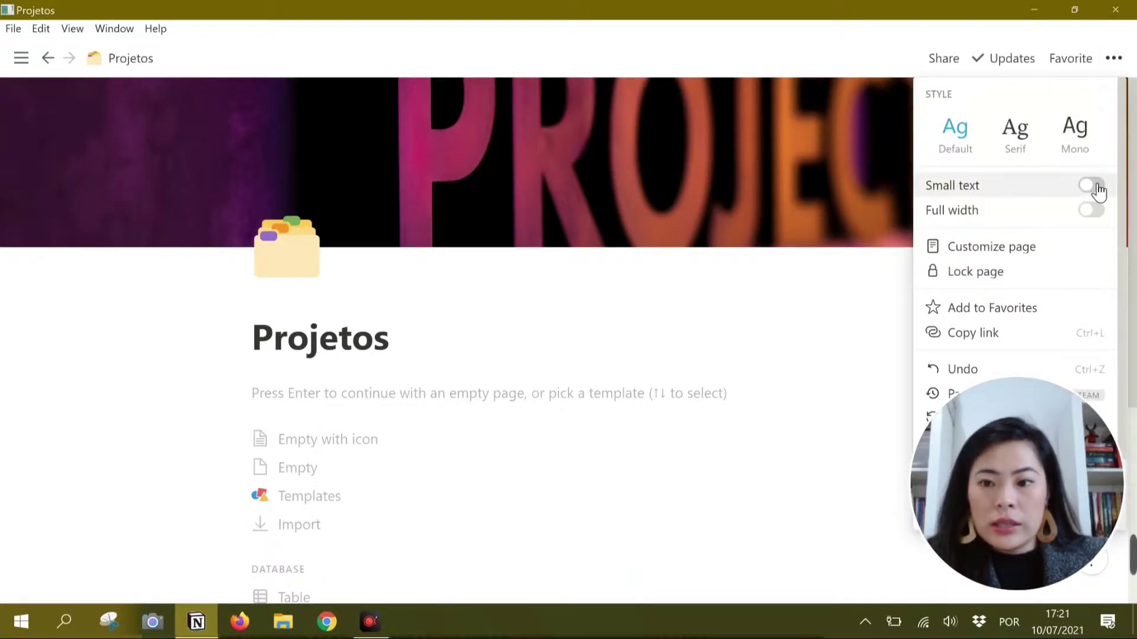
click(1091, 186)
click(1091, 210)
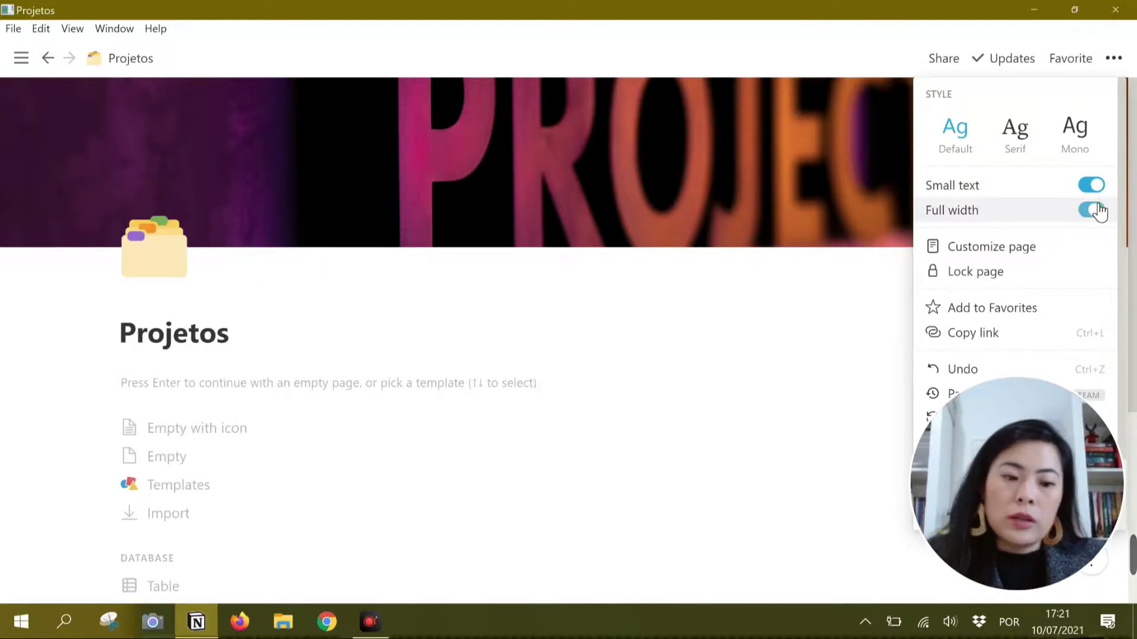
click(264, 433)
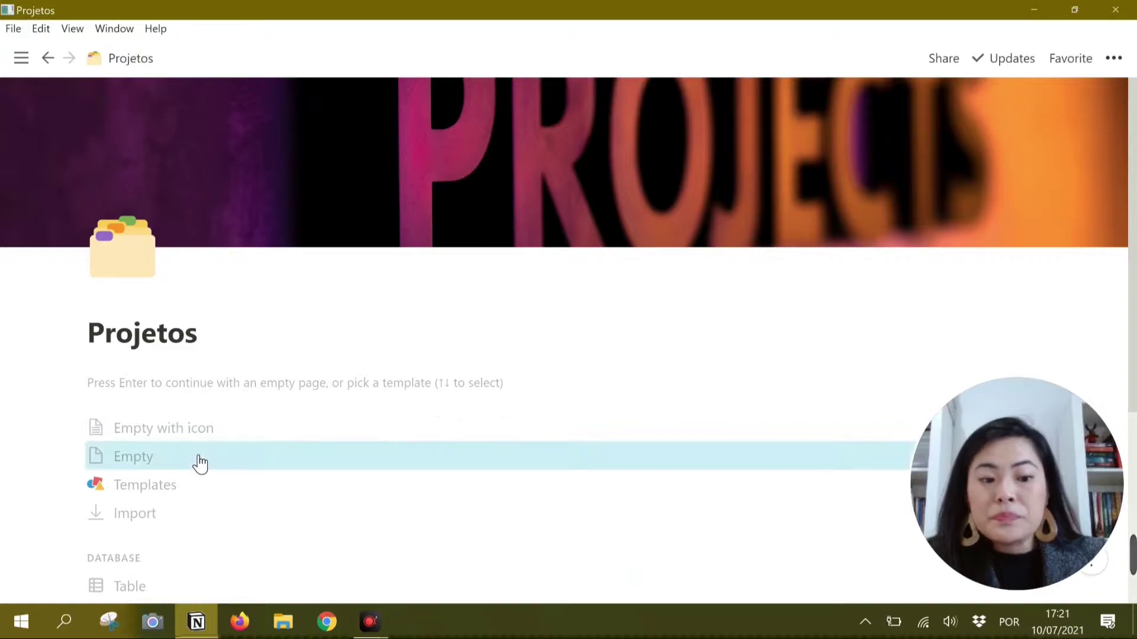
- Make the page empty and arrange two placeholder text blocks reading "te" side by side in two columns
click(200, 464)
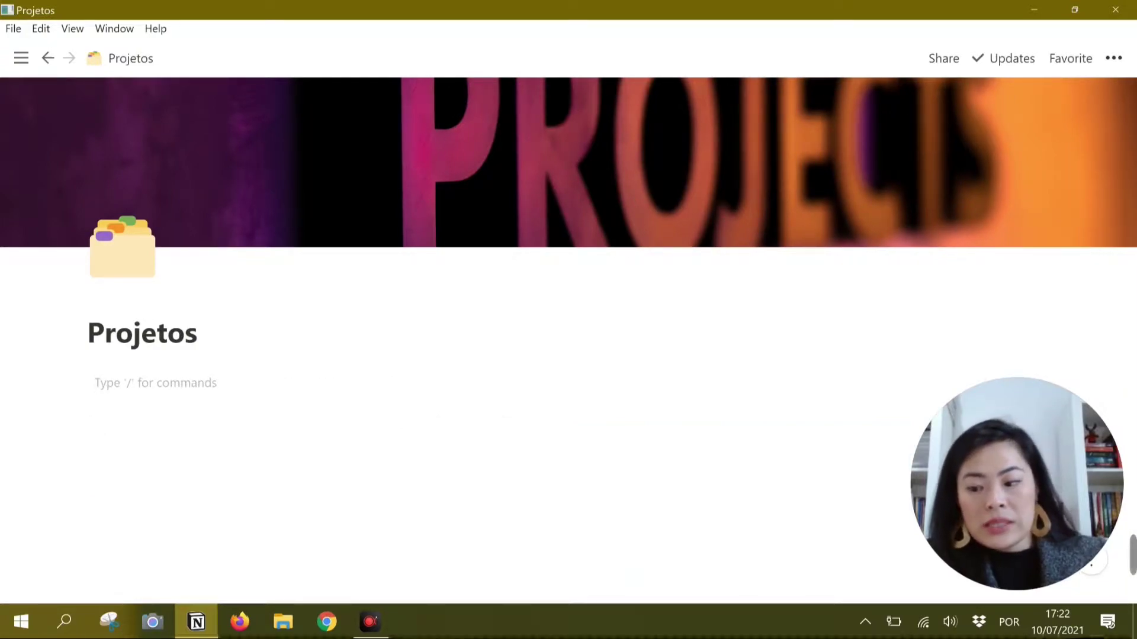
text(te)
key(Return)
text(te)
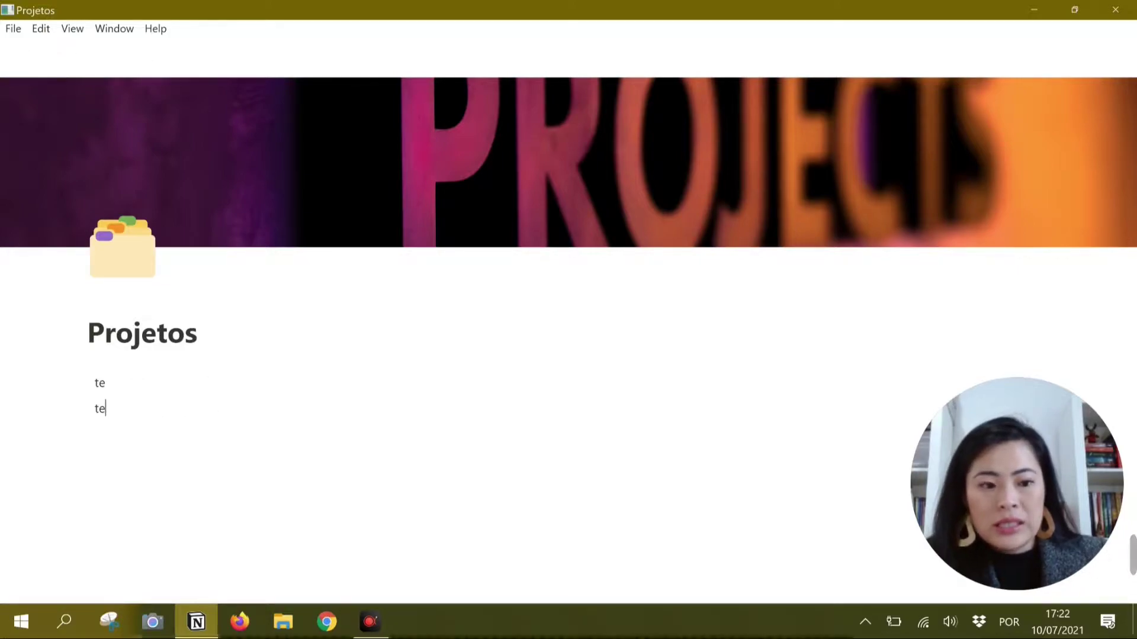
drag(81, 409, 1070, 392)
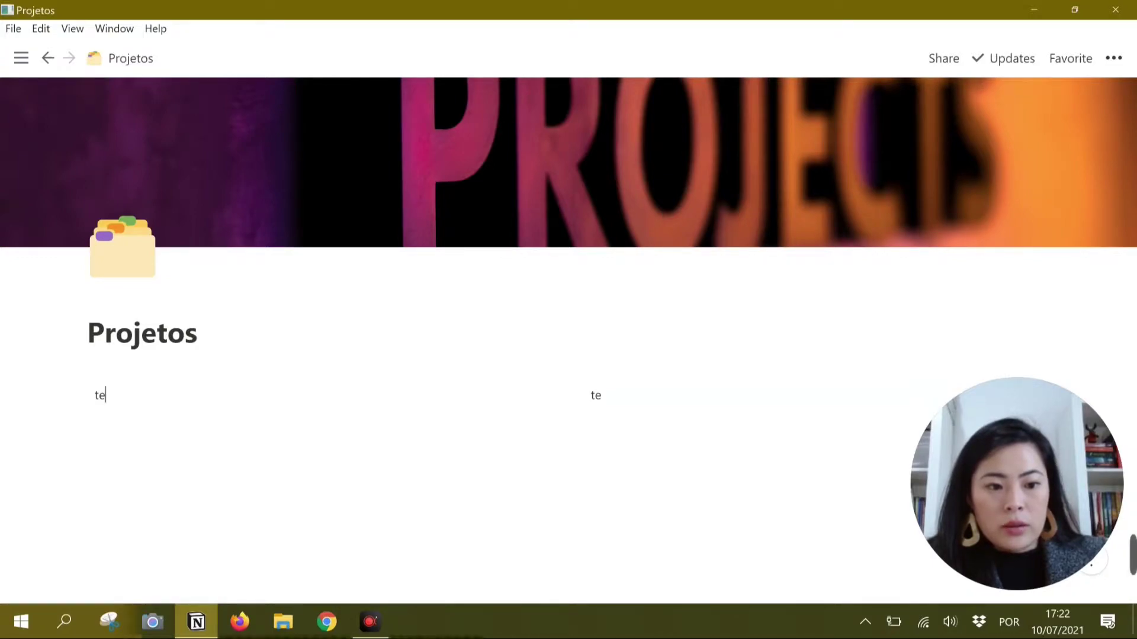
- Insert an image block below the first column's "te" text and upload the projeto image from the desktop folder (Área de Trabalho)
key(Return)
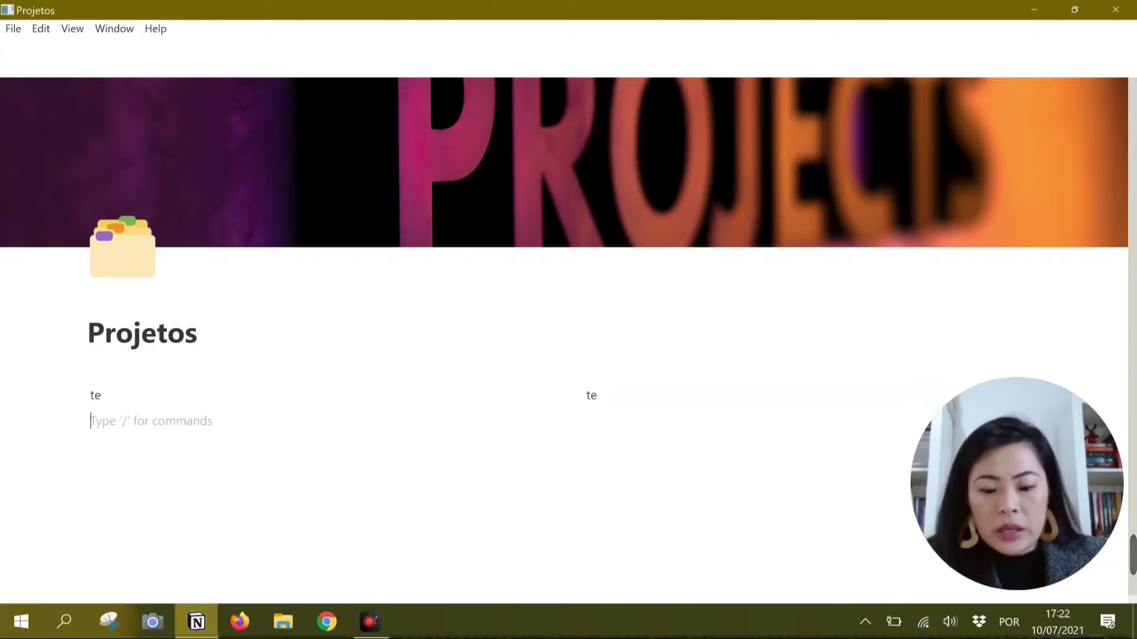
text(/imag)
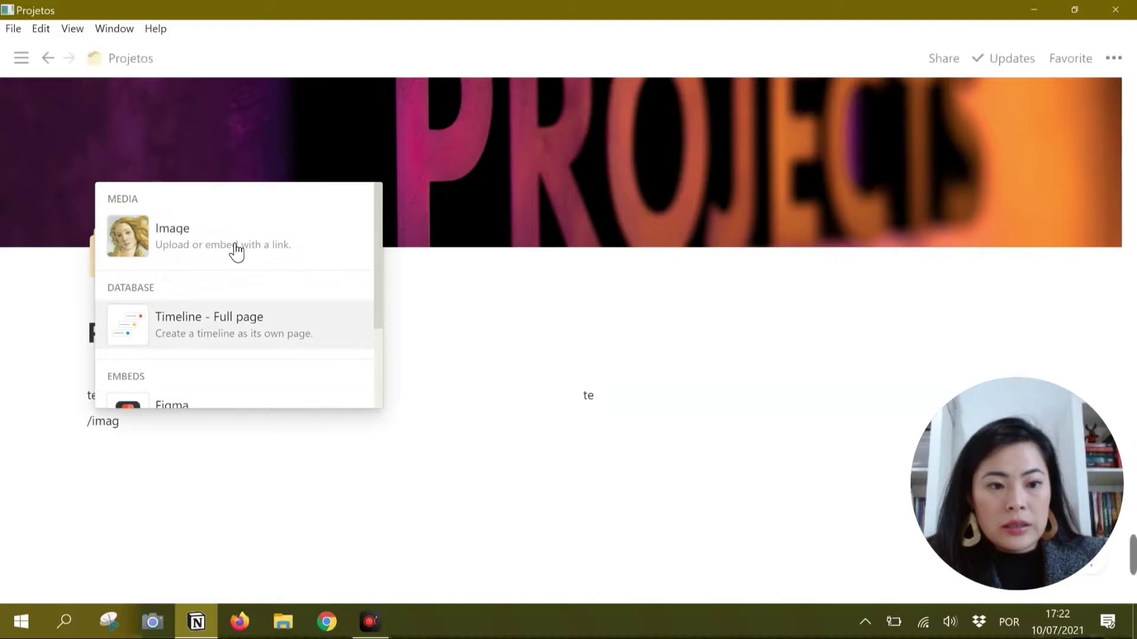
click(233, 250)
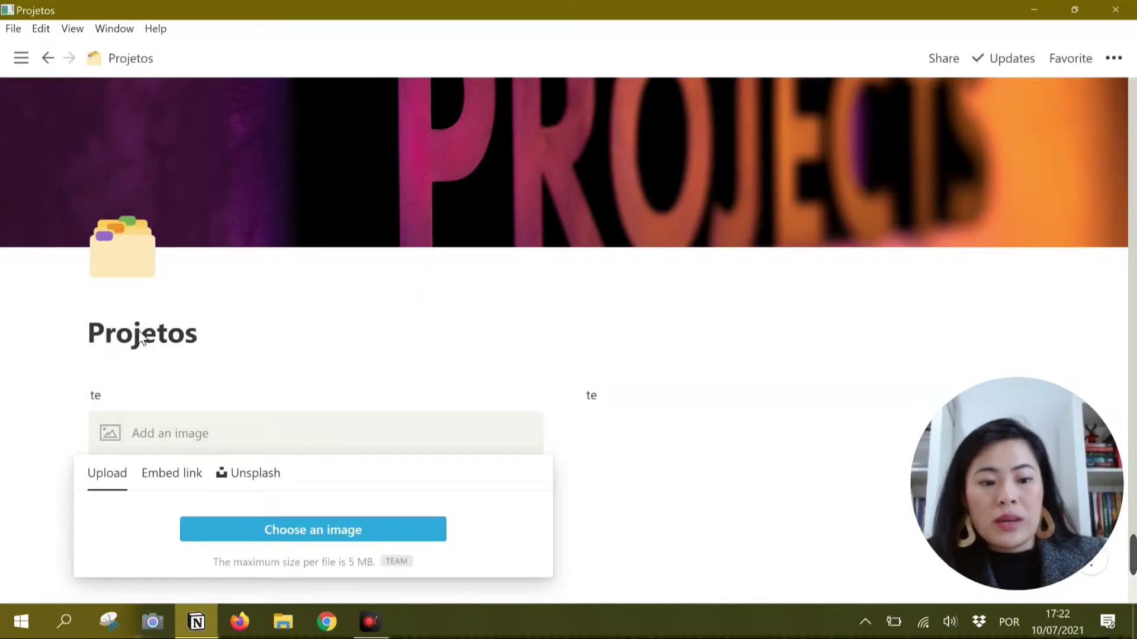
click(339, 529)
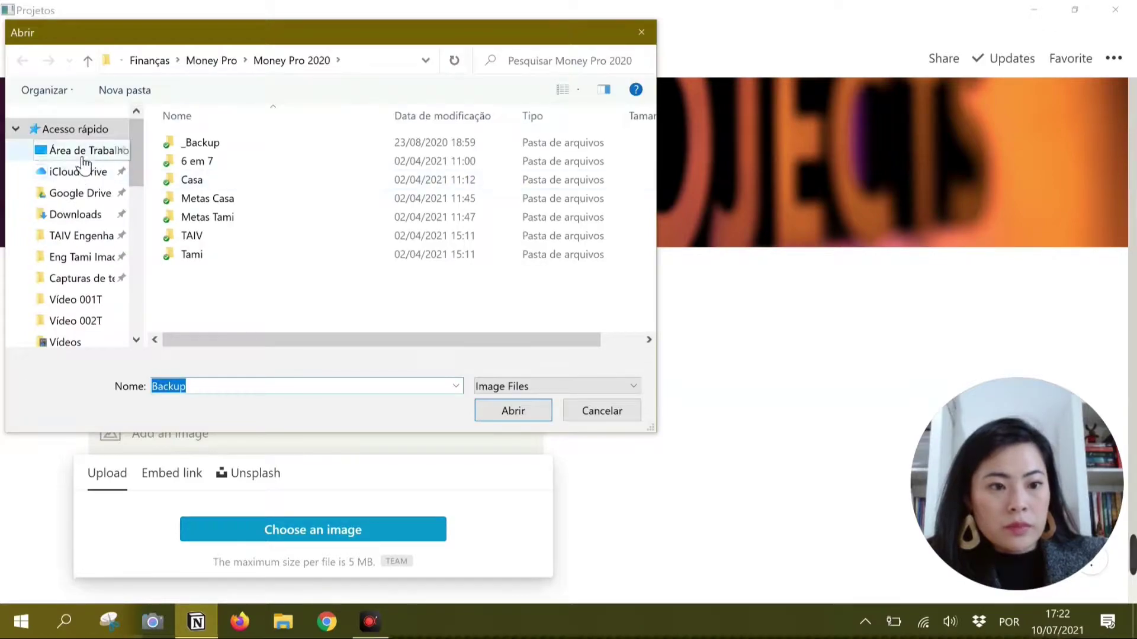
click(82, 151)
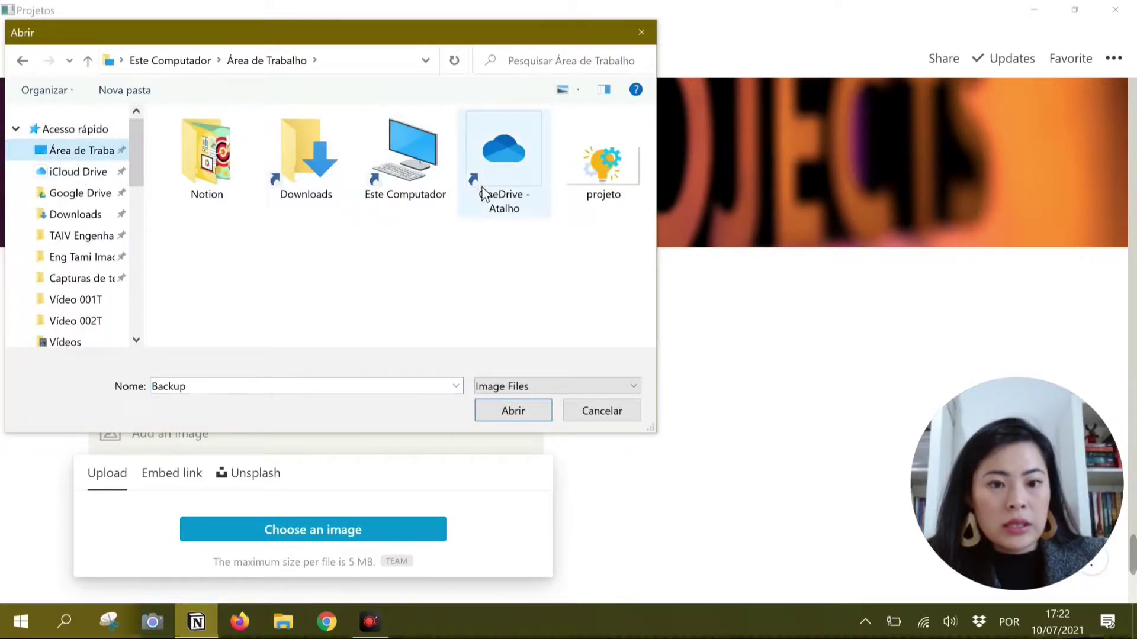
click(599, 167)
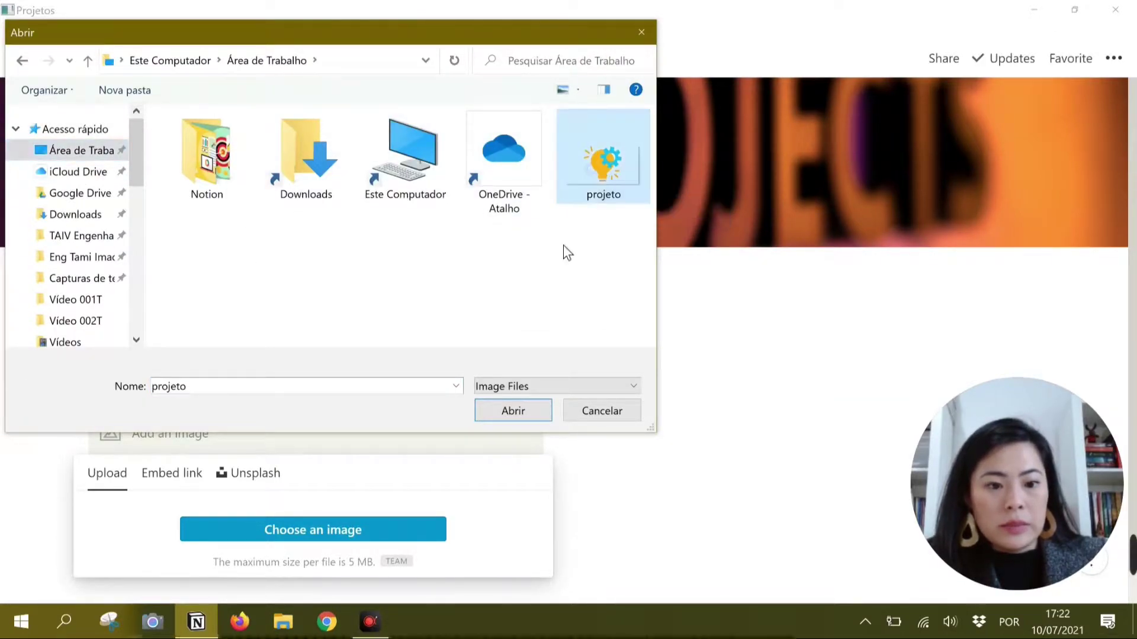
click(521, 413)
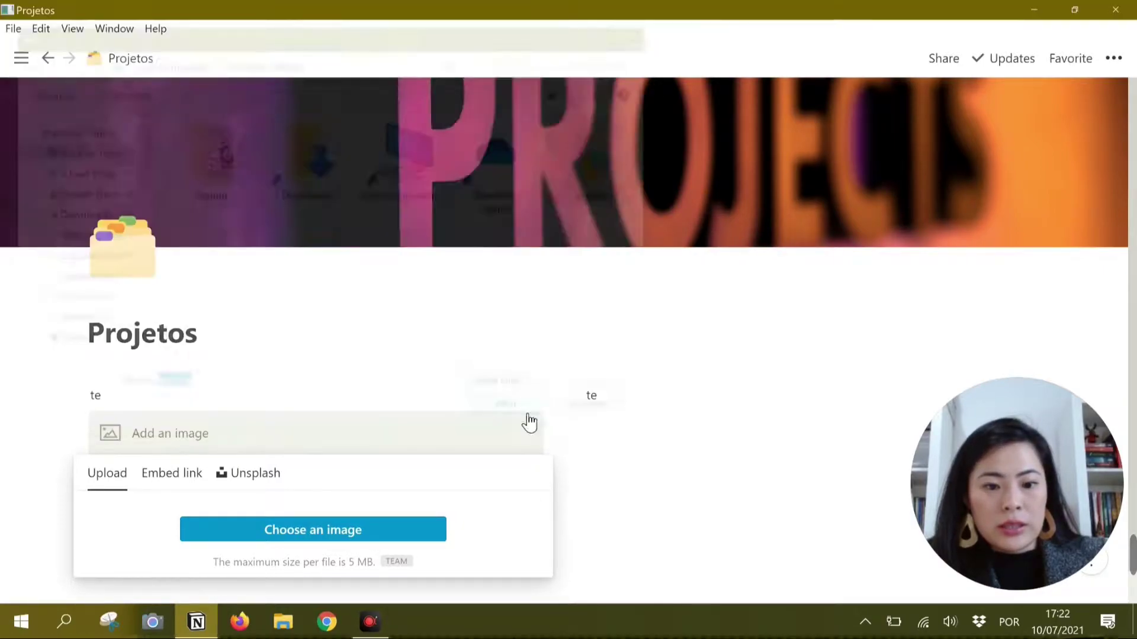
- Narrow the first column holding the image and delete the "te" text block above the image
scroll(524, 490, down, 3)
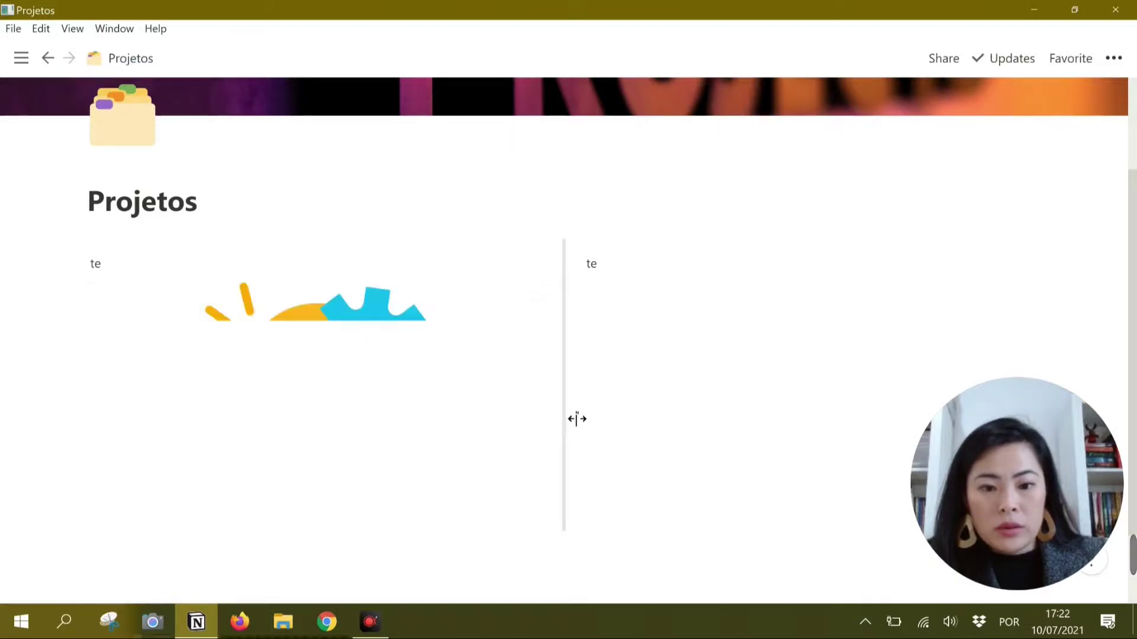
drag(461, 406, 394, 406)
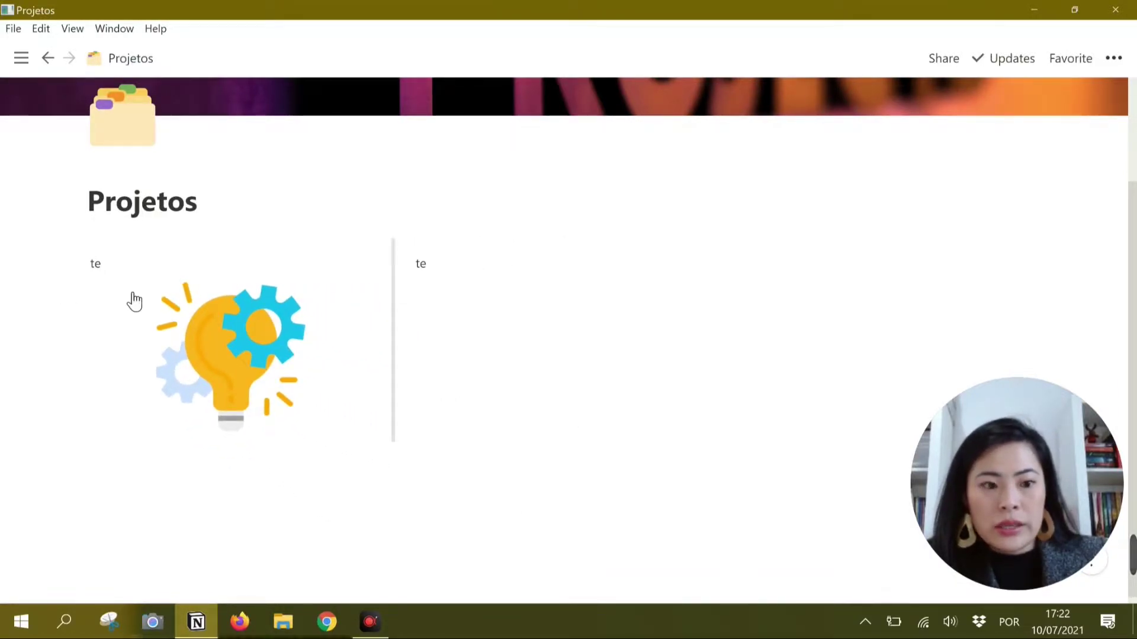
click(80, 267)
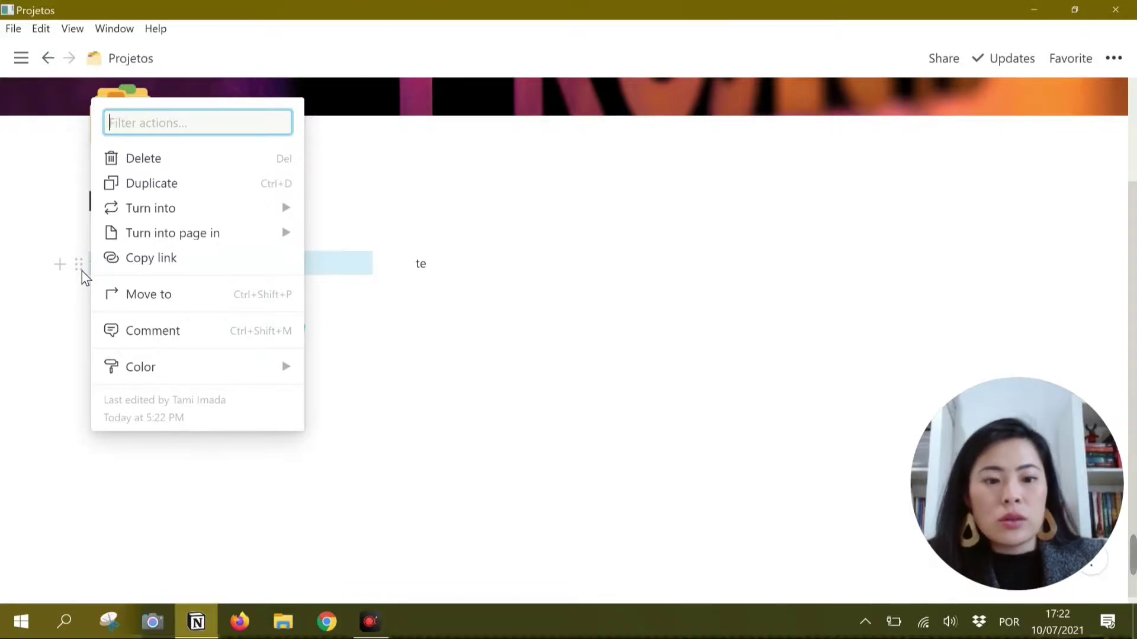
key(Delete)
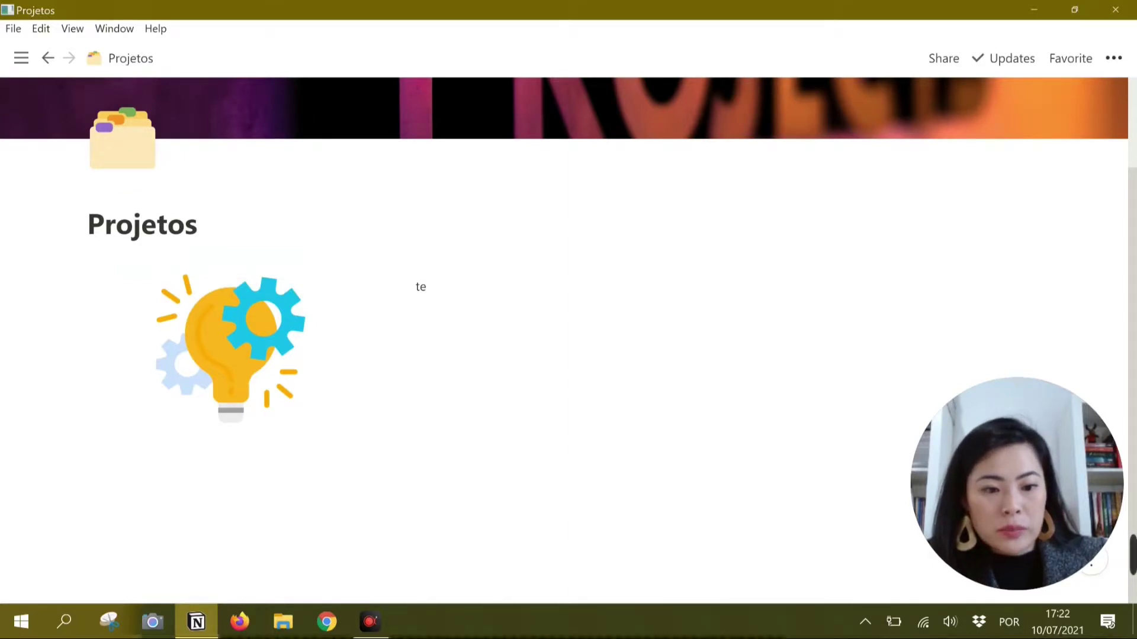
- Add an empty block under the second column's "te" text and move it below both columns at full page width
click(427, 287)
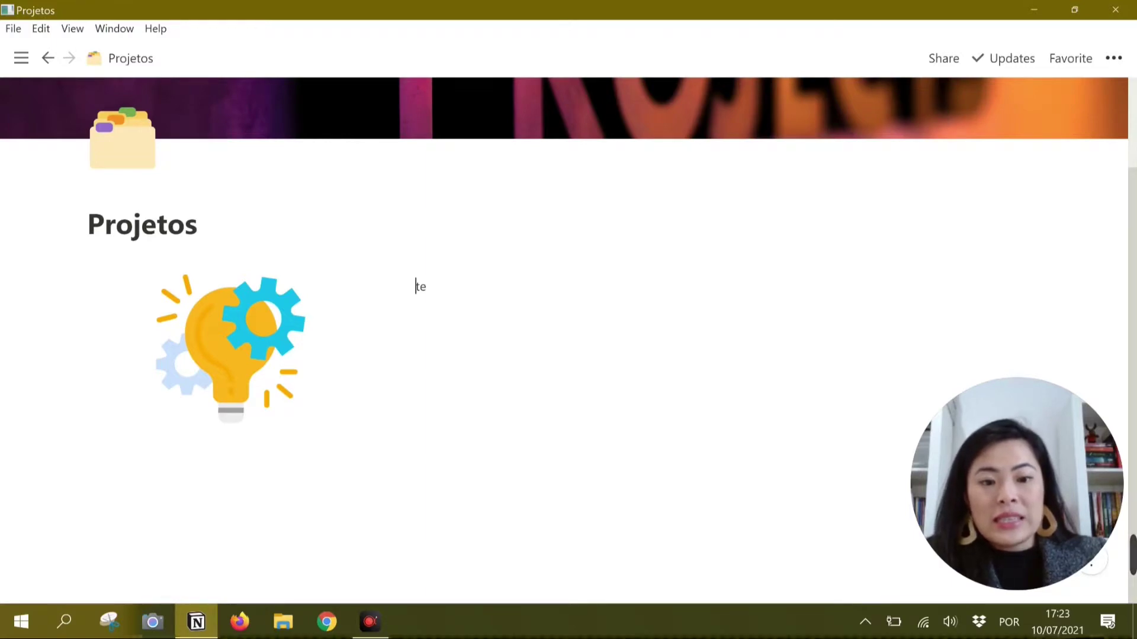
key(Return)
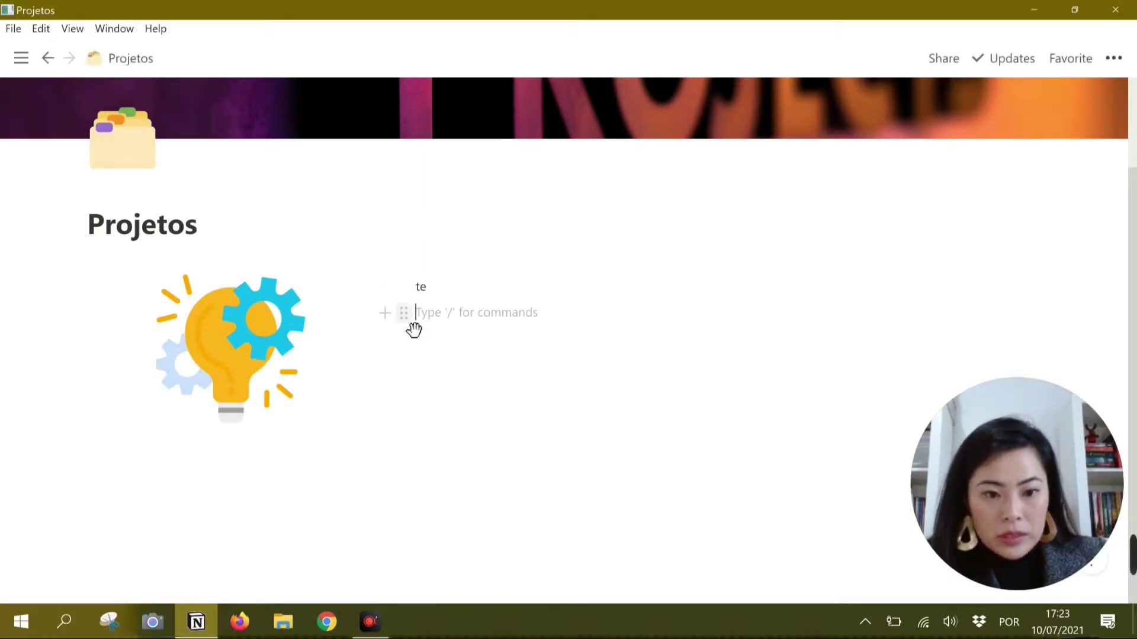
drag(416, 328, 339, 503)
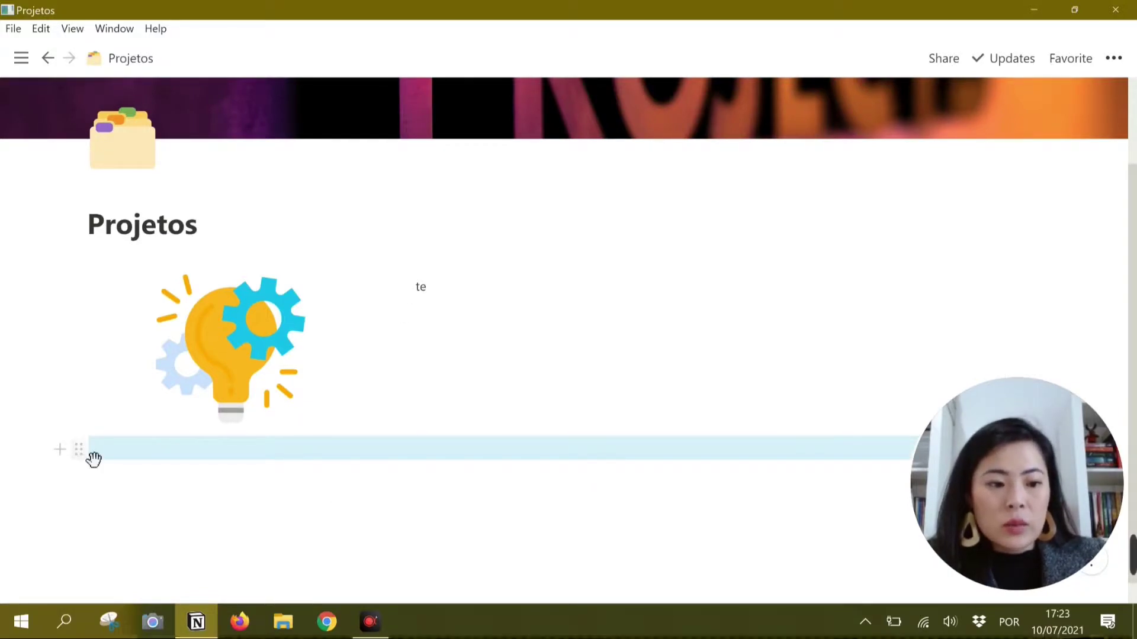
- Turn the empty block below the columns into a toggle list titled "Base de Dados"
click(90, 457)
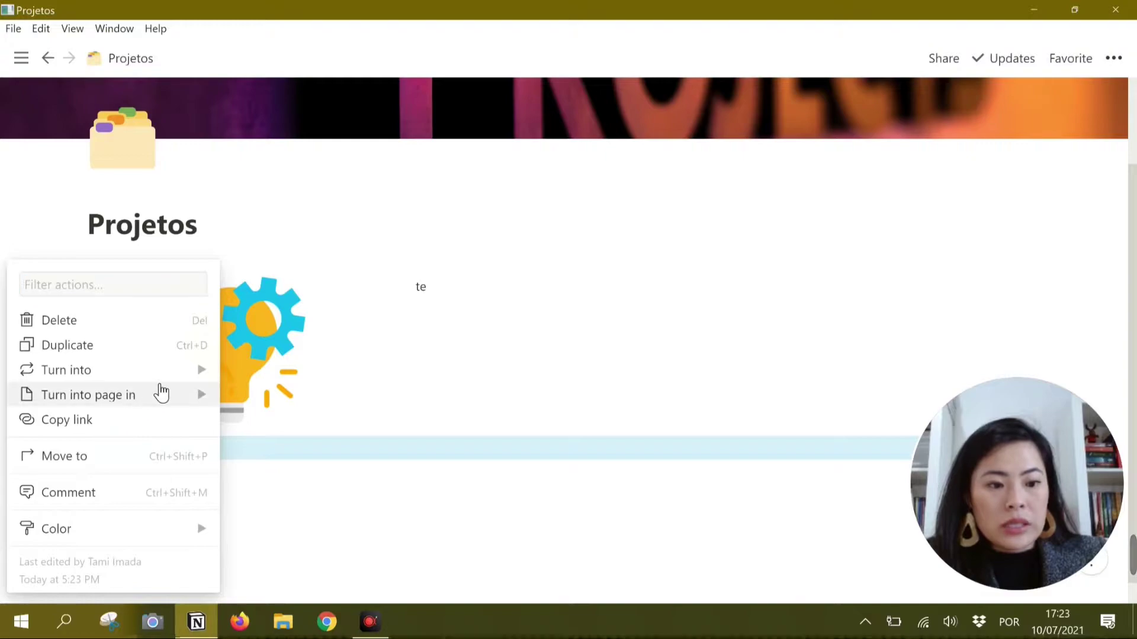
mouse_move(190, 376)
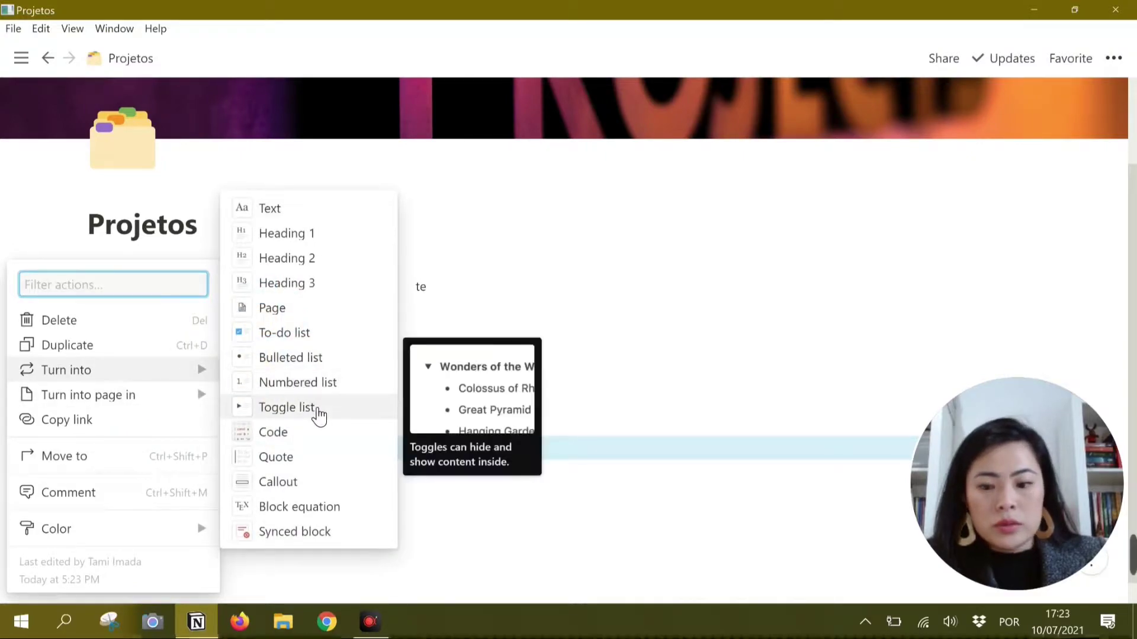
click(318, 414)
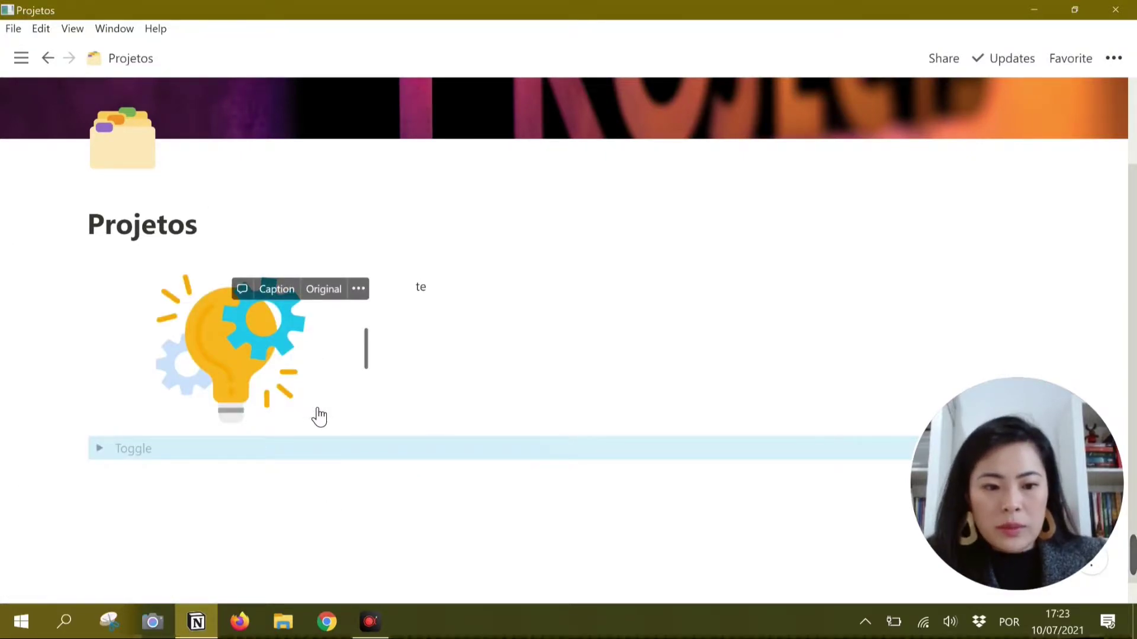
click(142, 449)
text(Base de Dados)
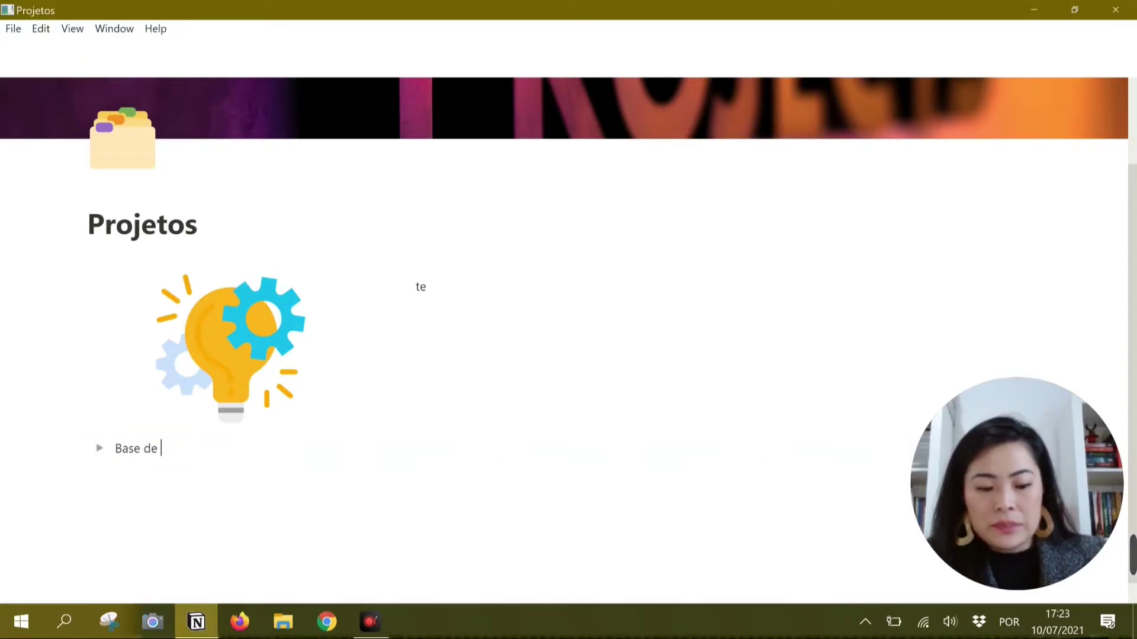
- Create a sub-page titled "Base de Dados" inside the toggle and set it up as a table database
click(100, 448)
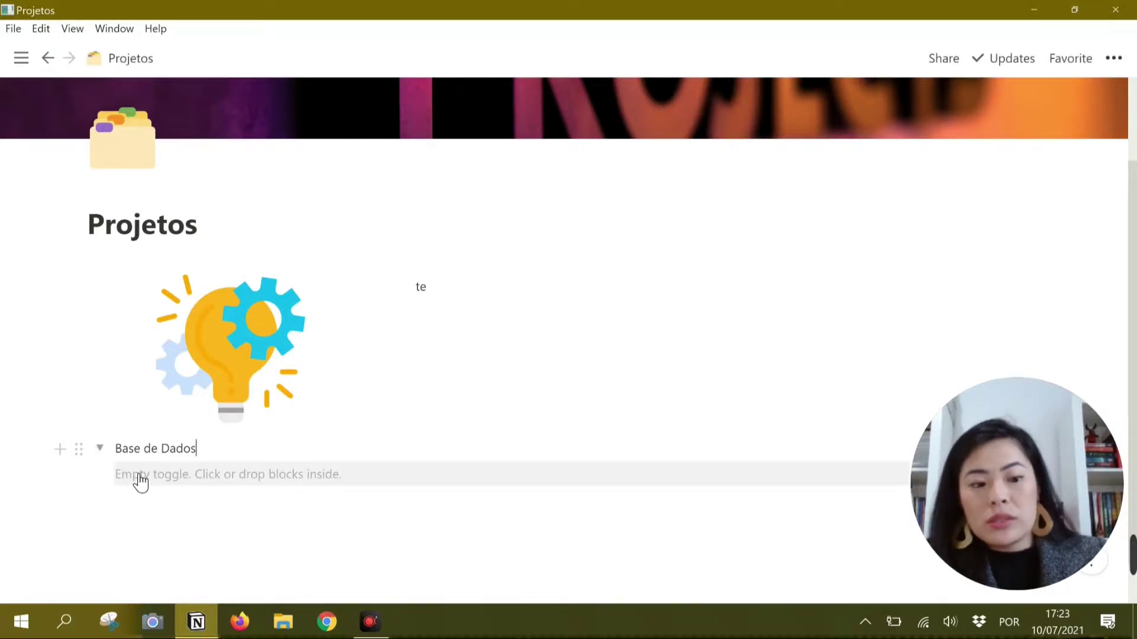
click(159, 478)
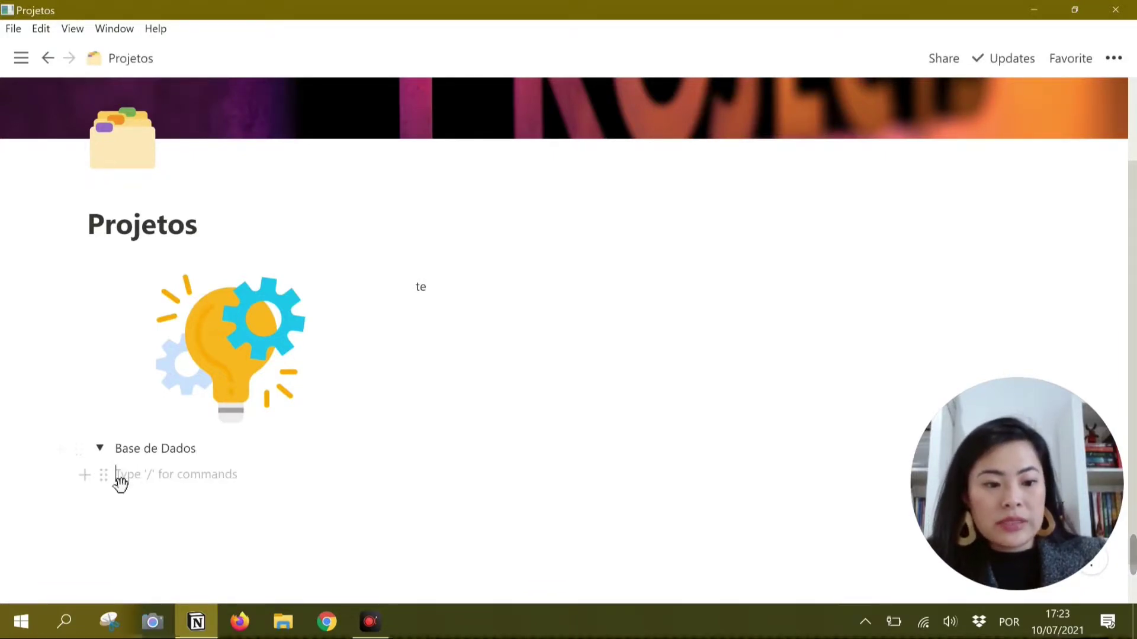
click(89, 477)
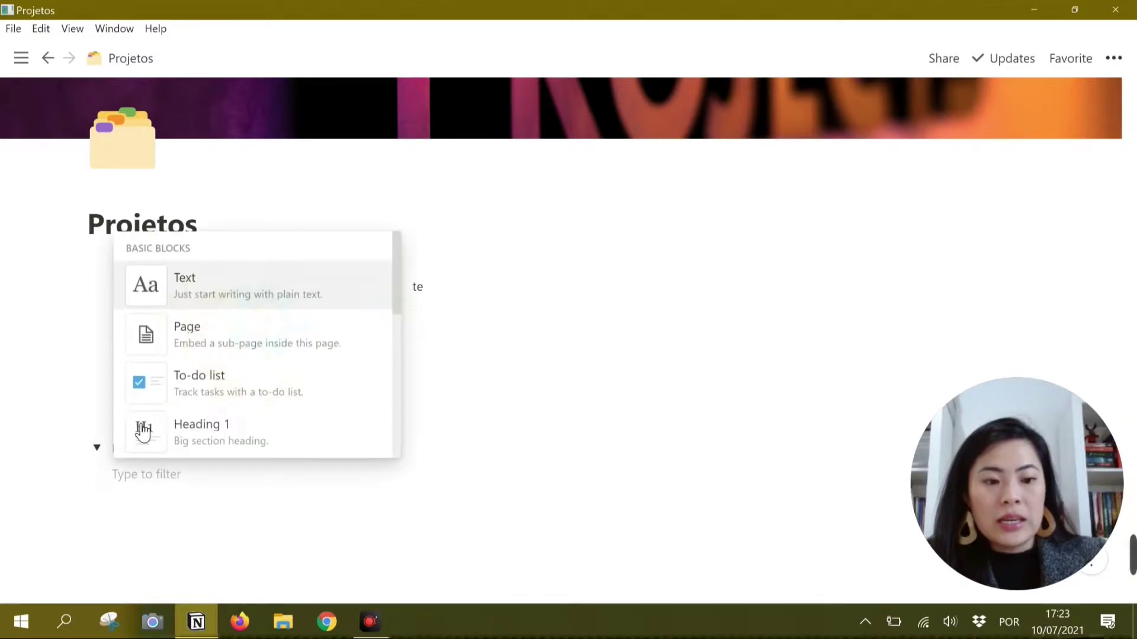
click(248, 350)
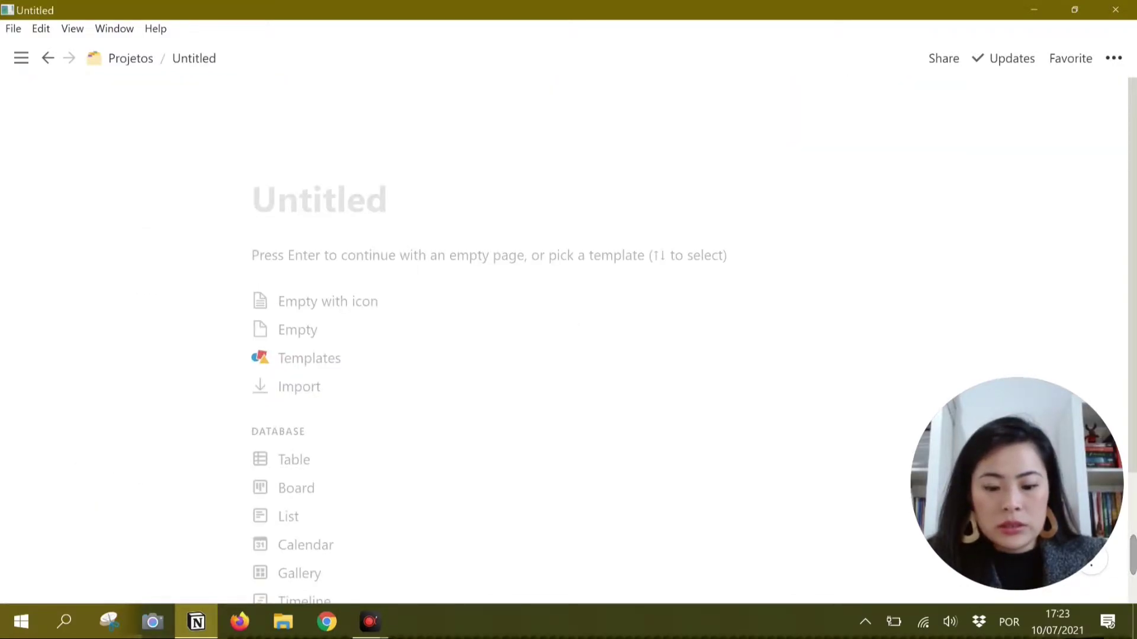
text(B)
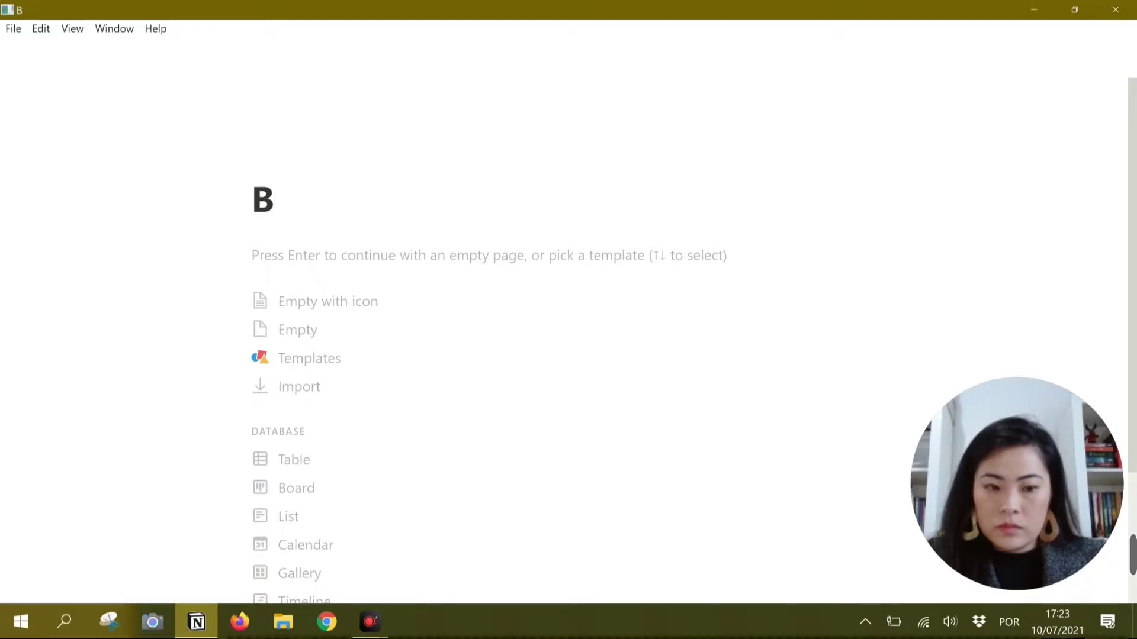
text(ase )
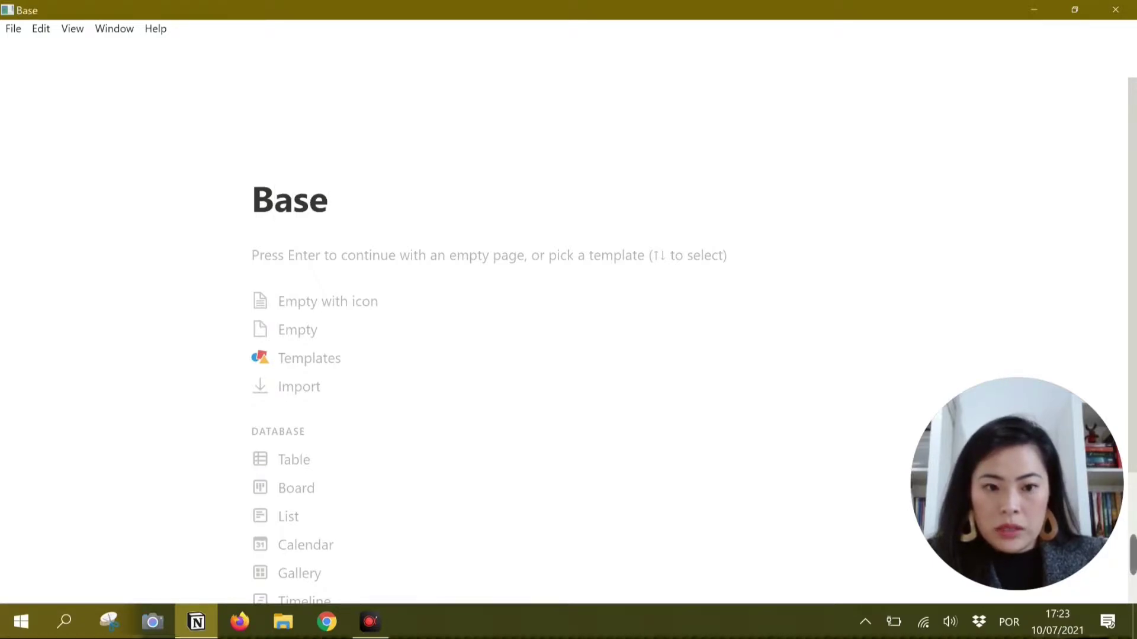
text(de Dados)
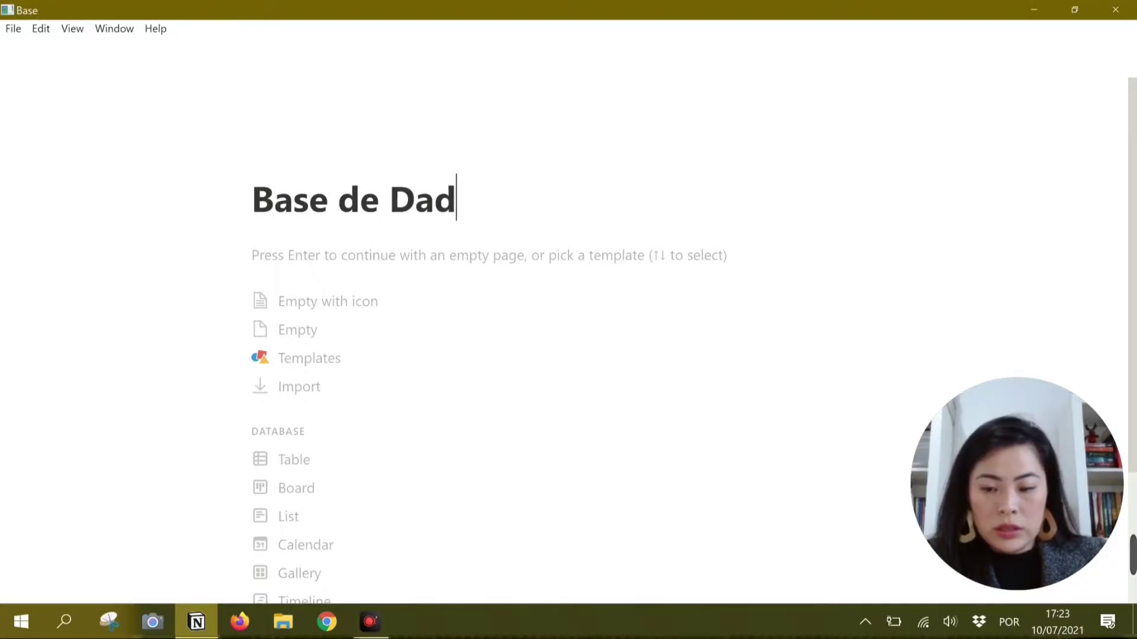
key(BackSpace)
text(s)
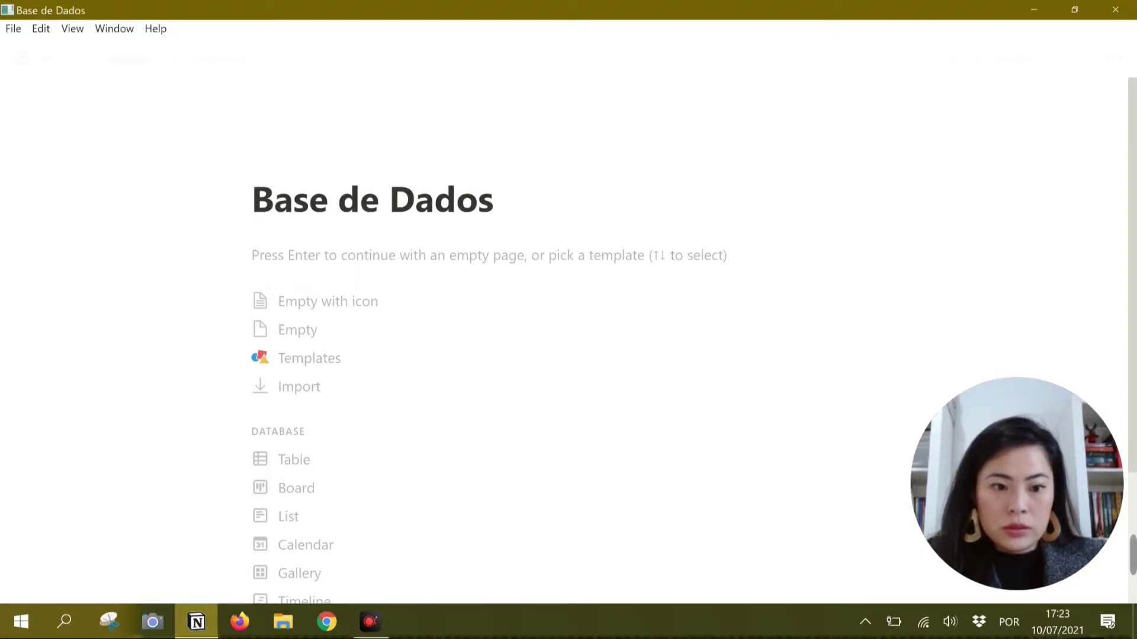
click(304, 471)
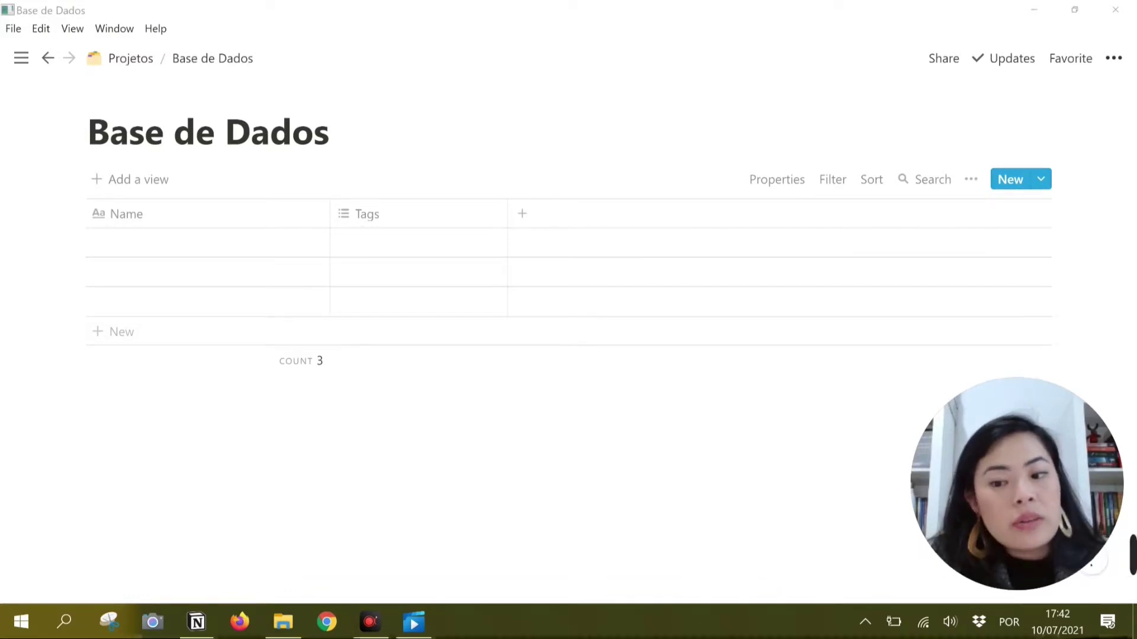
- Rename the table's Name column to "Obra" and narrow it to roughly the width of its heading
click(162, 222)
text(Obra)
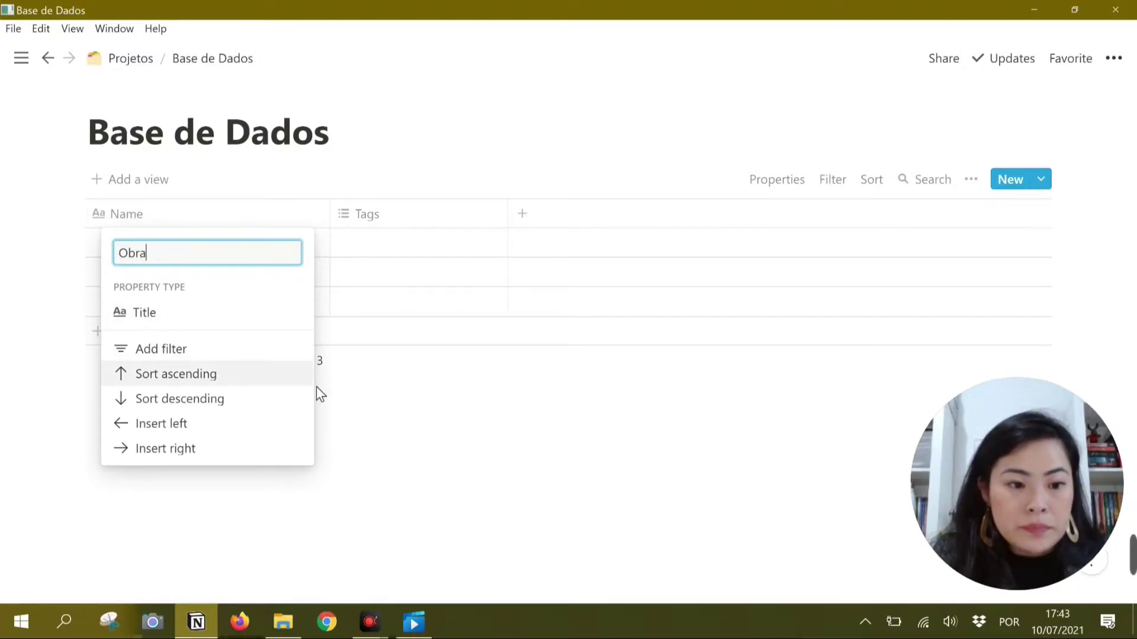
key(Return)
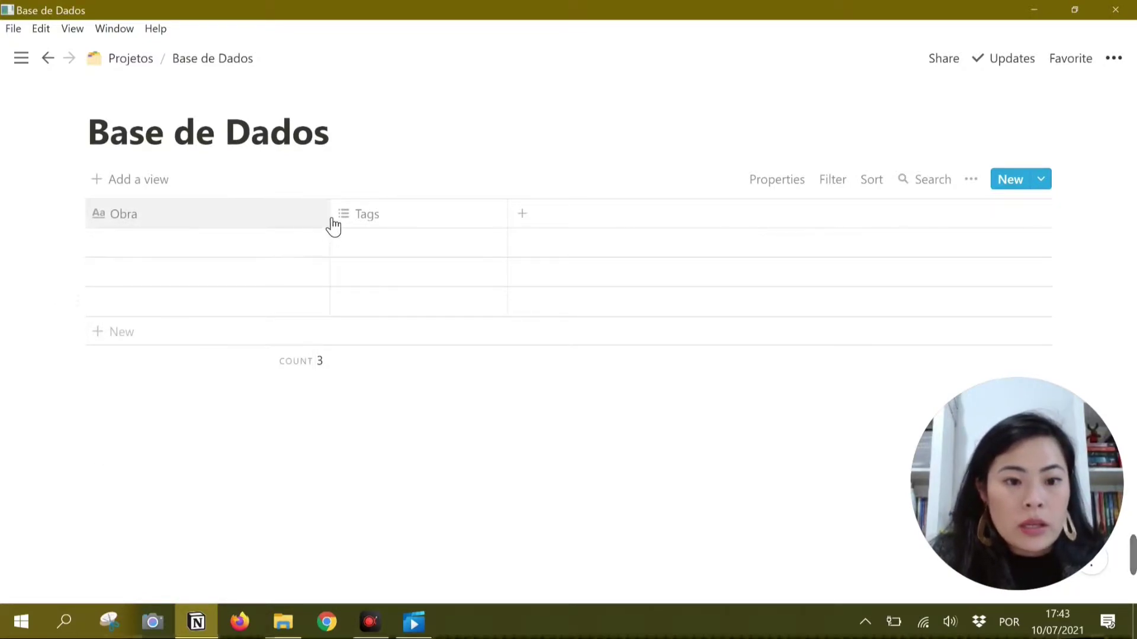
drag(332, 222, 185, 231)
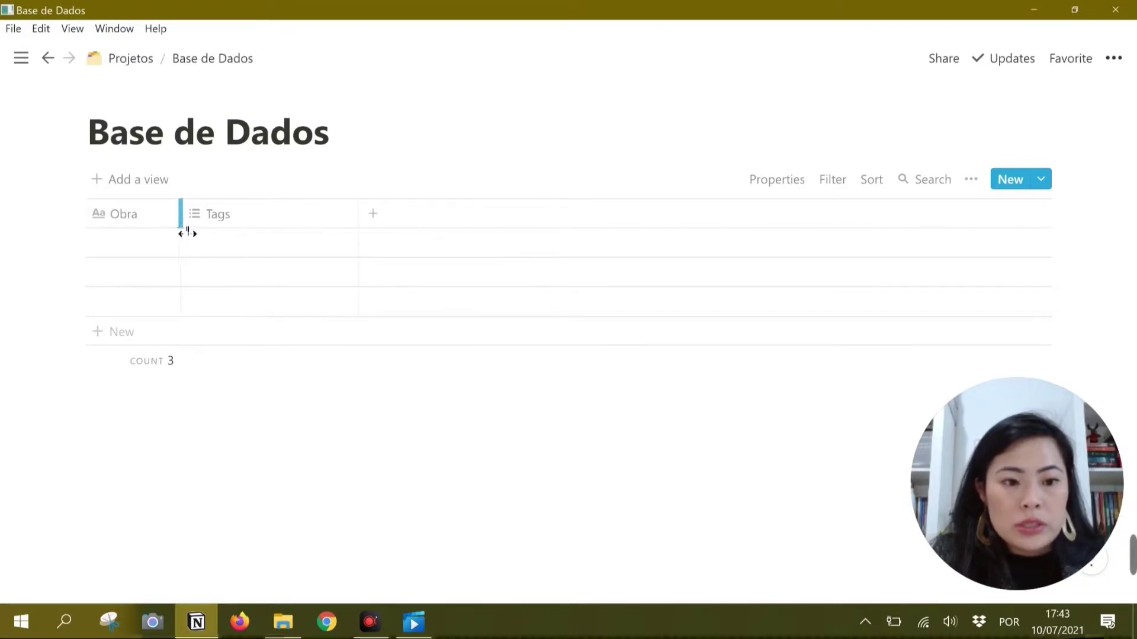
- Change the Tags column to the Text type, rename it "Cód. Obra" and narrow it to fit its heading
click(236, 225)
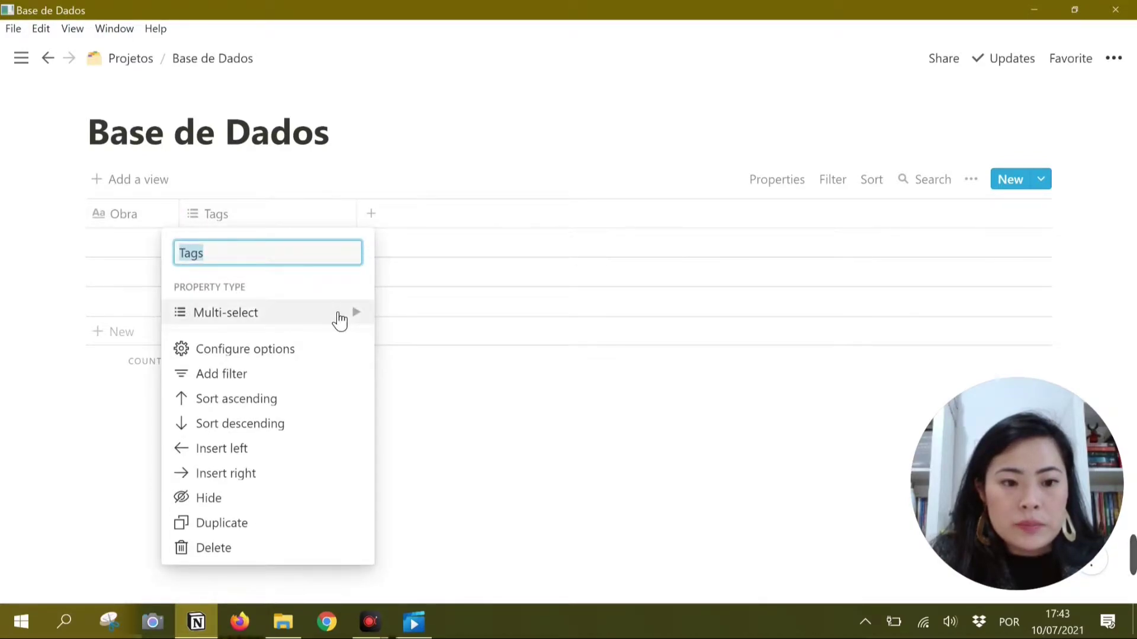
click(338, 314)
click(447, 157)
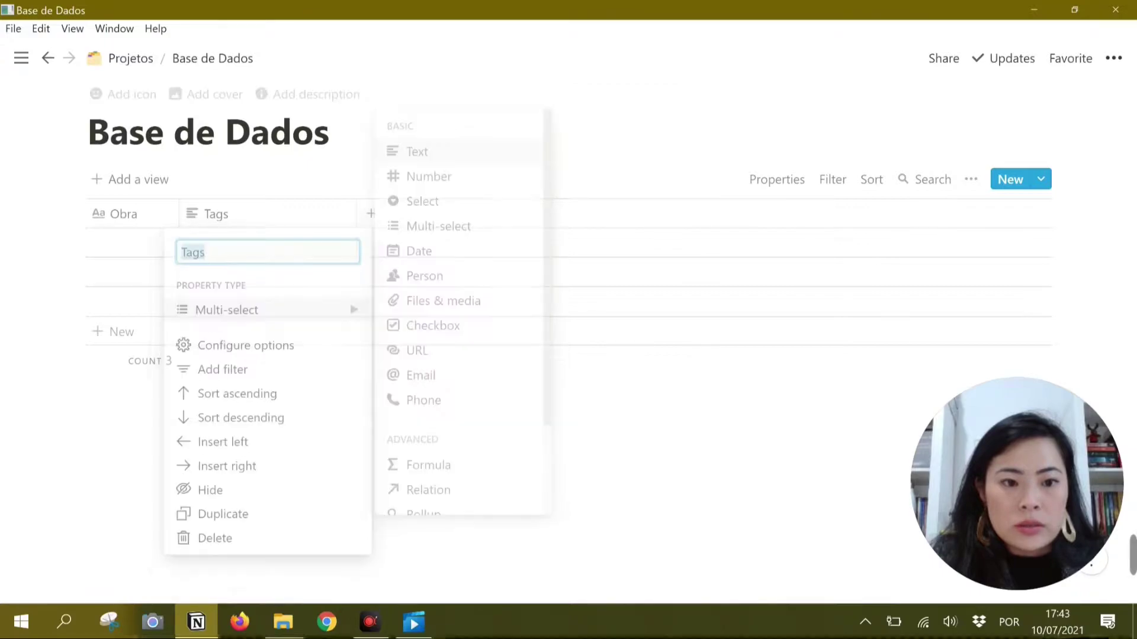
click(278, 224)
text(Cód. Obra)
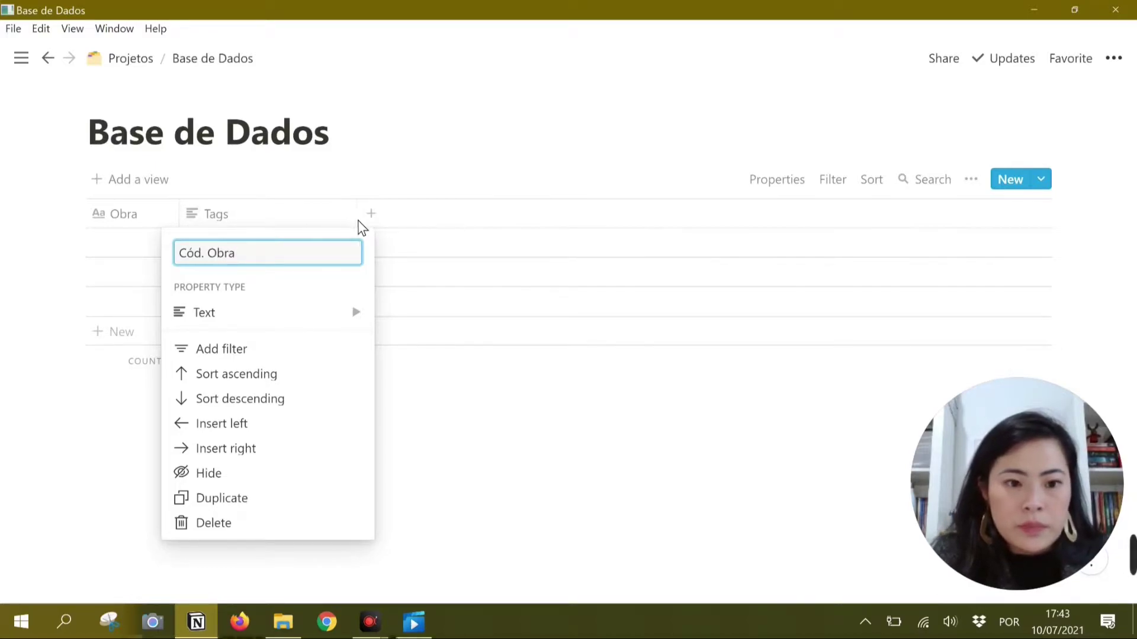
key(Return)
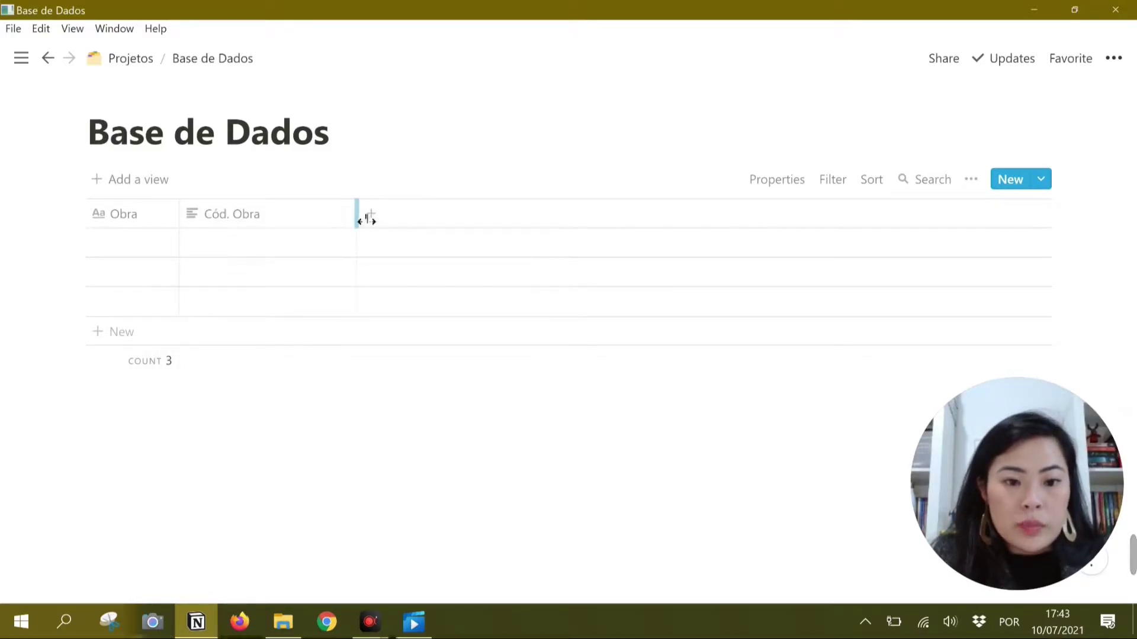
drag(357, 217, 286, 229)
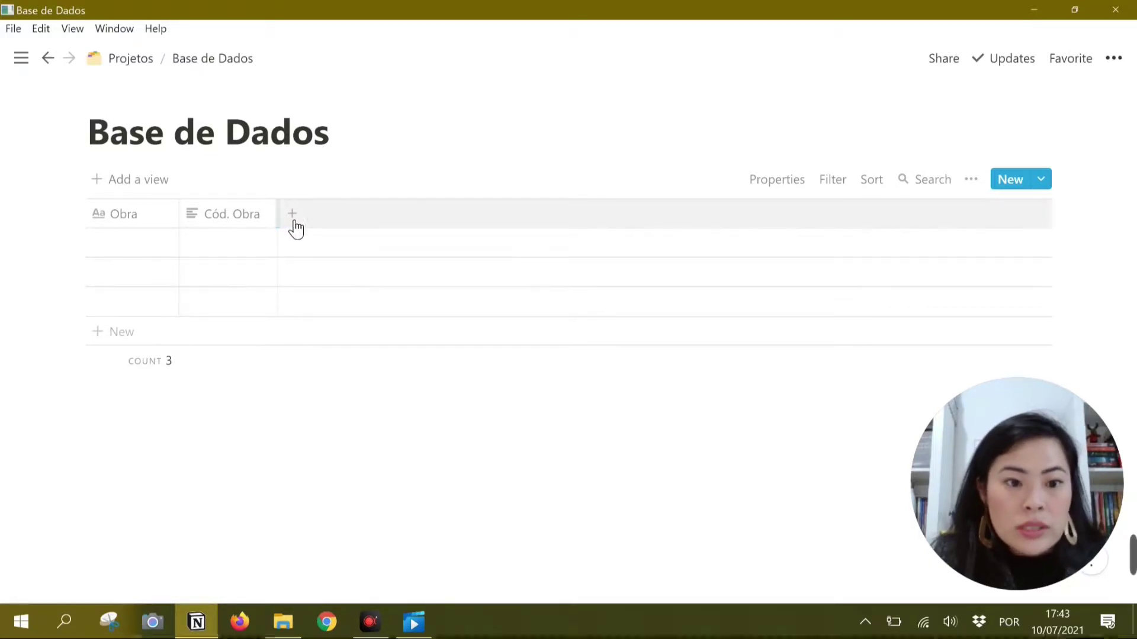
- Add a new column named "Disciplina" after Cód. Obra with the Select property type
click(294, 225)
text(Discu)
key(BackSpace)
text(i)
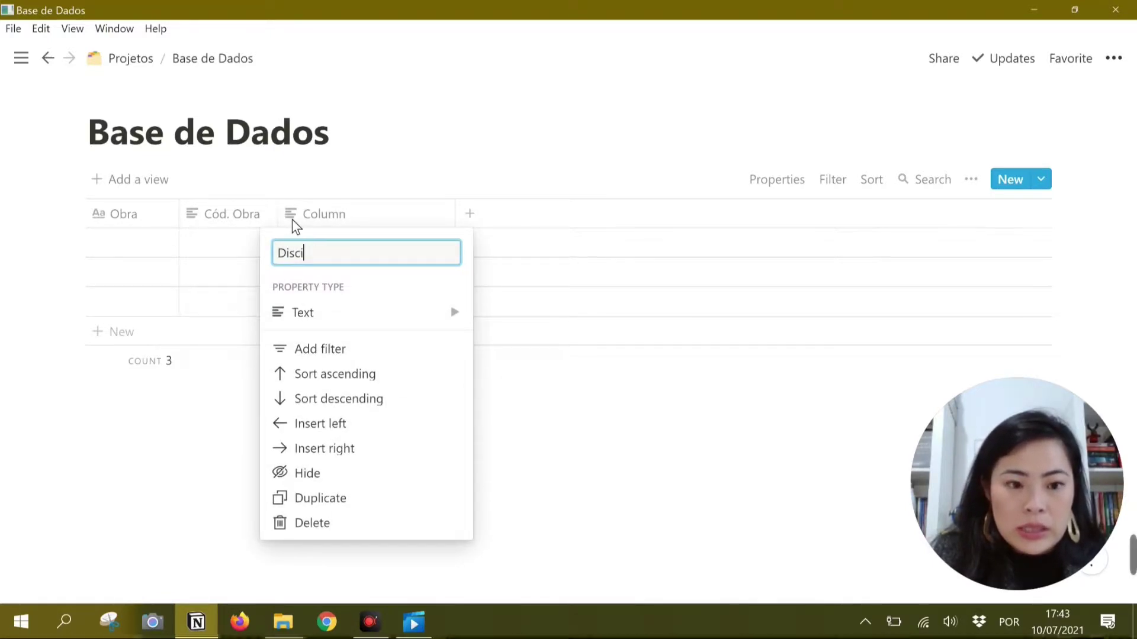
text(plina)
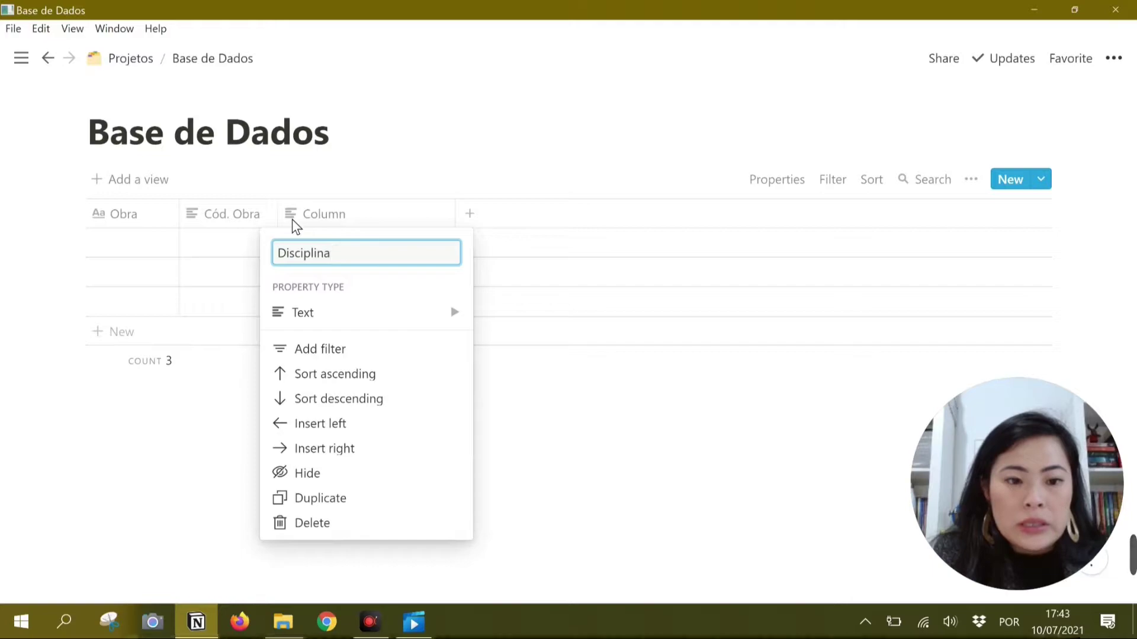
click(399, 314)
click(554, 210)
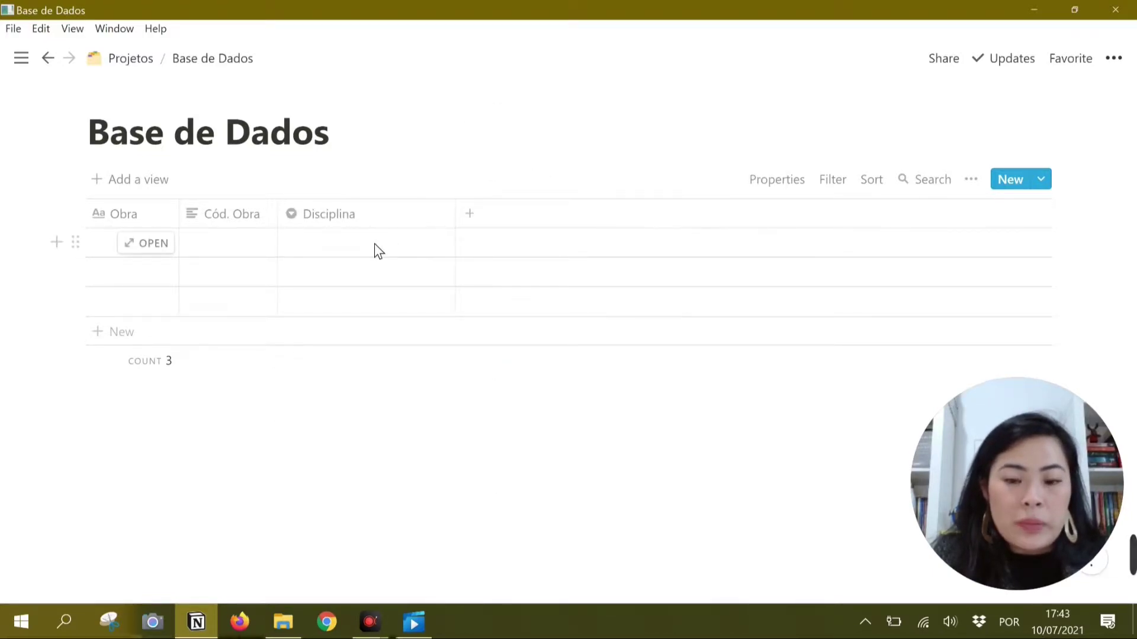
- Create the Disciplina options ARQ, EST, ELE and HID in consecutive rows, starting from the first row
click(374, 243)
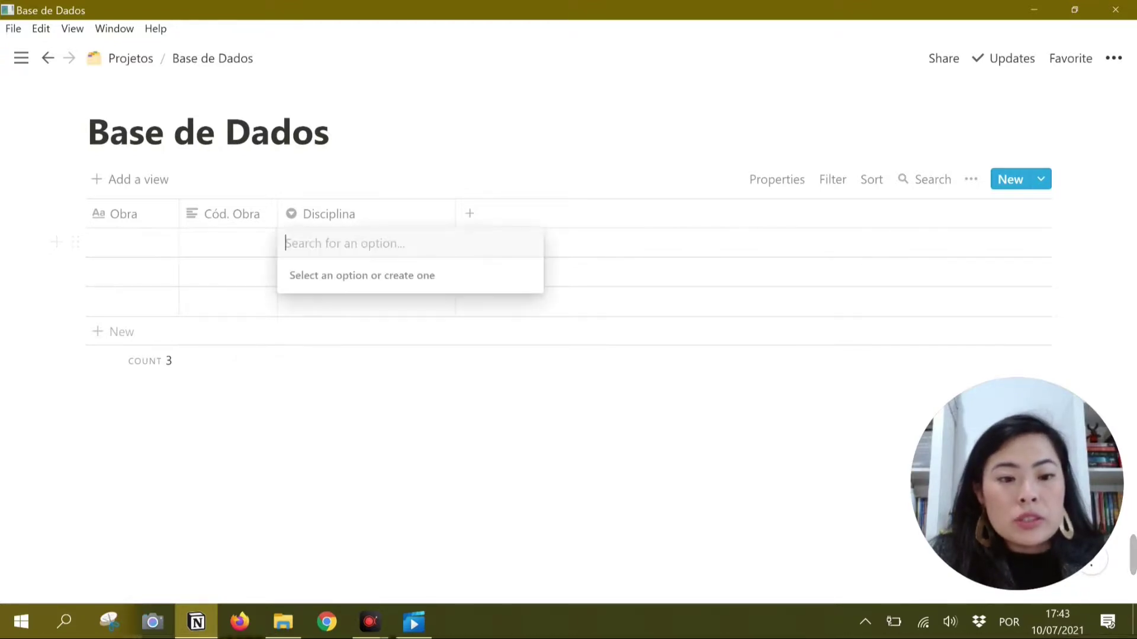
text(ARQ)
key(Return)
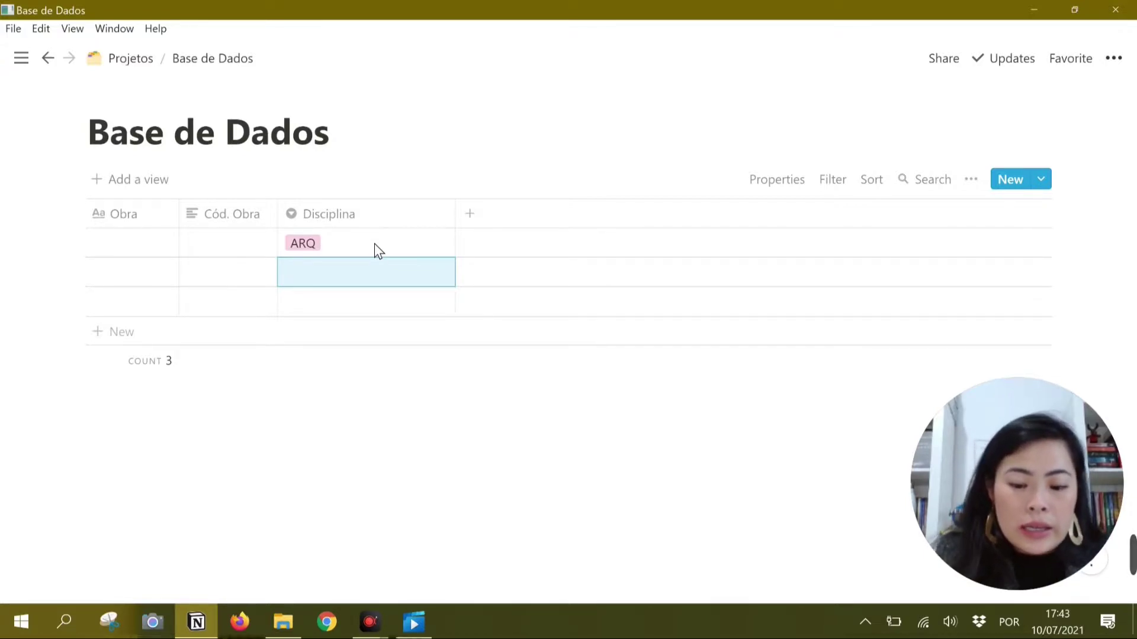
text(EST)
key(Return)
key(Down)
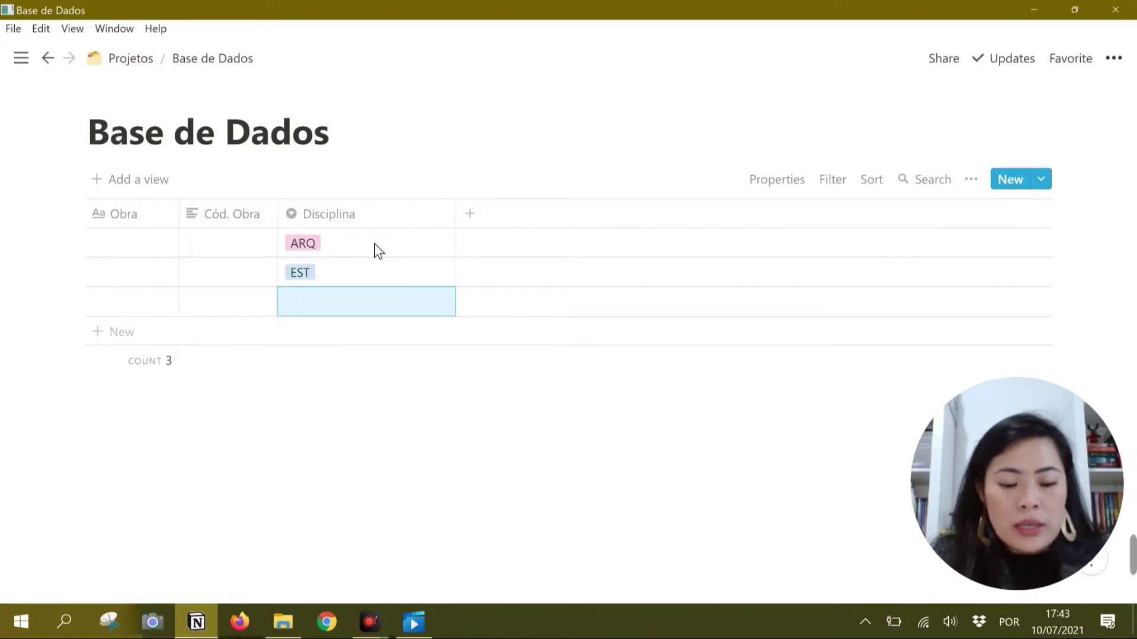
text(ELE)
key(Return)
key(Down)
text(HID)
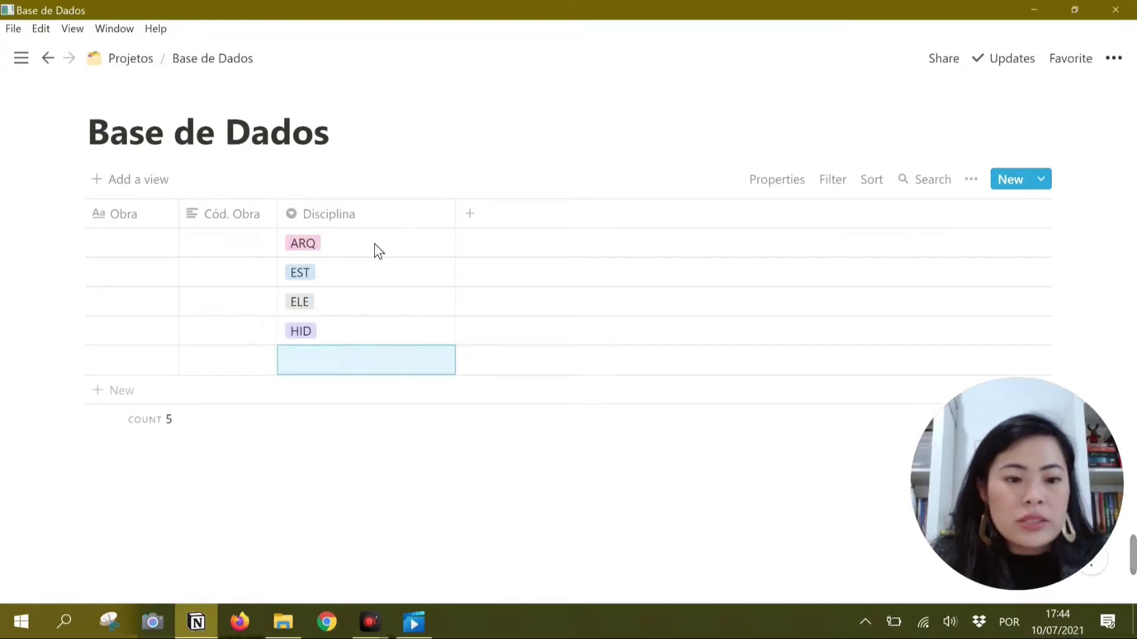
- Narrow the Disciplina column to roughly the width of its heading
key(Return)
key(Down)
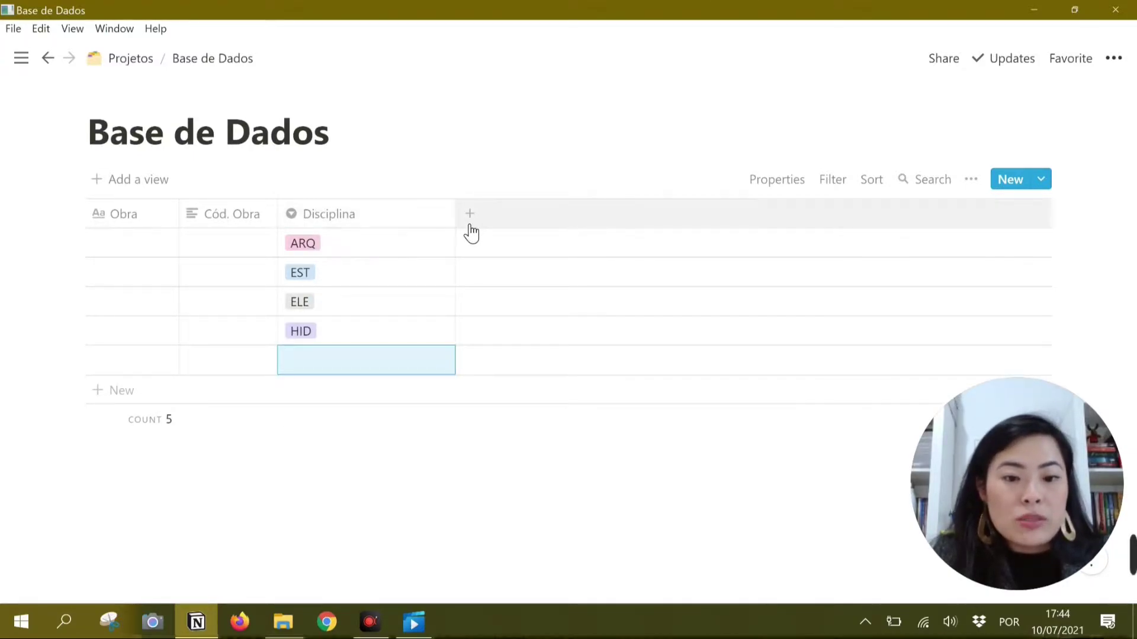
drag(464, 228, 370, 232)
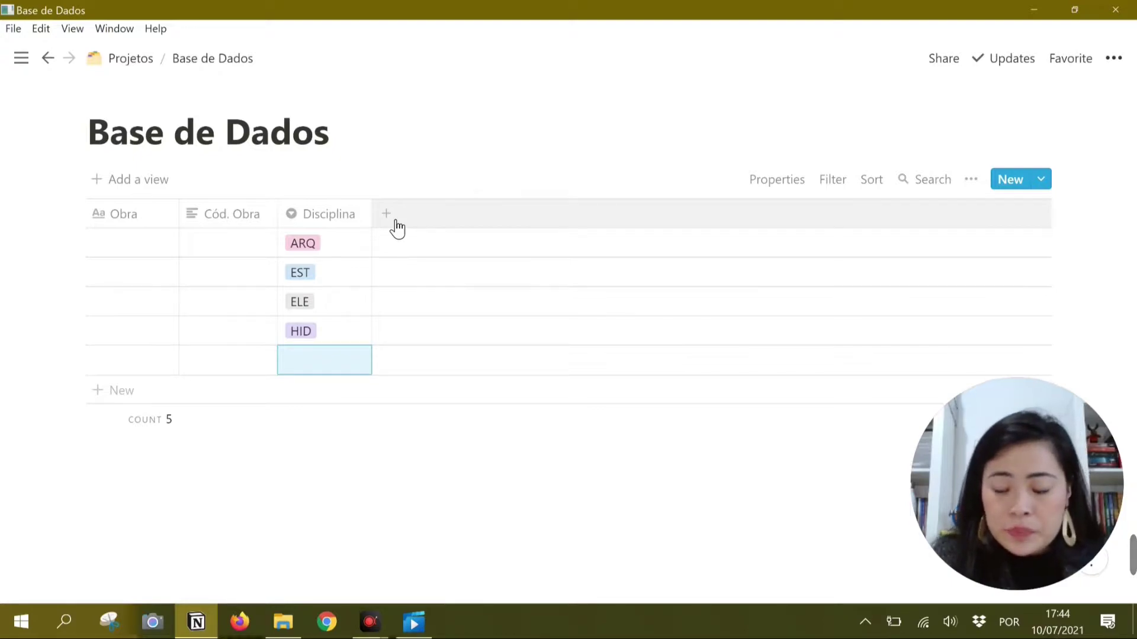
- Add a Text column named "Folha" after Disciplina and narrow it to about half its default width
click(391, 218)
text(Folha)
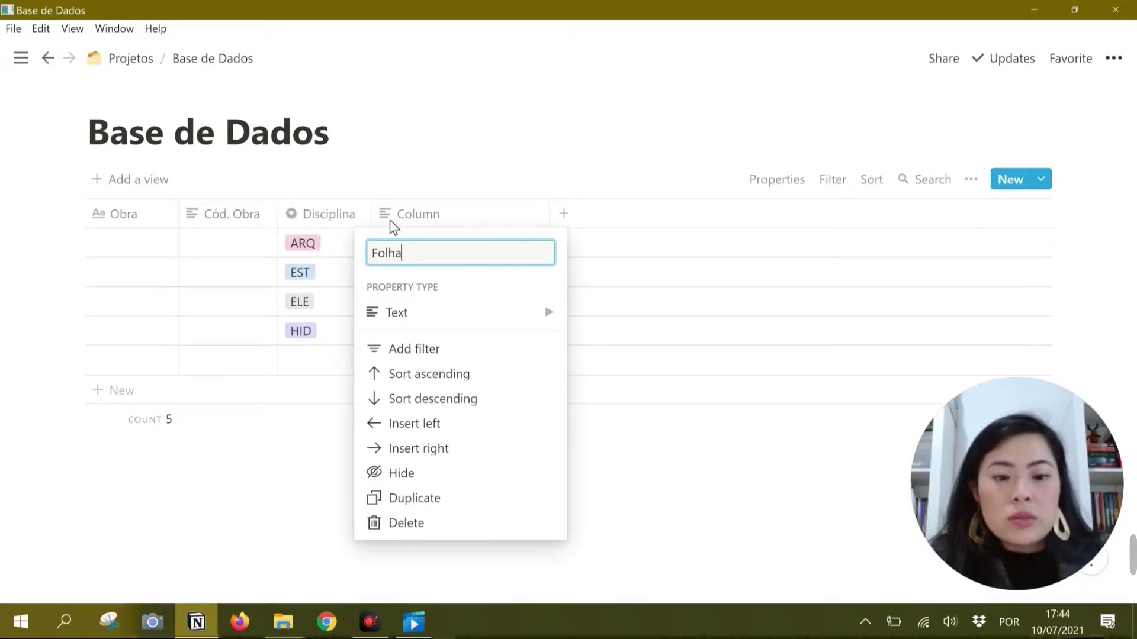
key(Return)
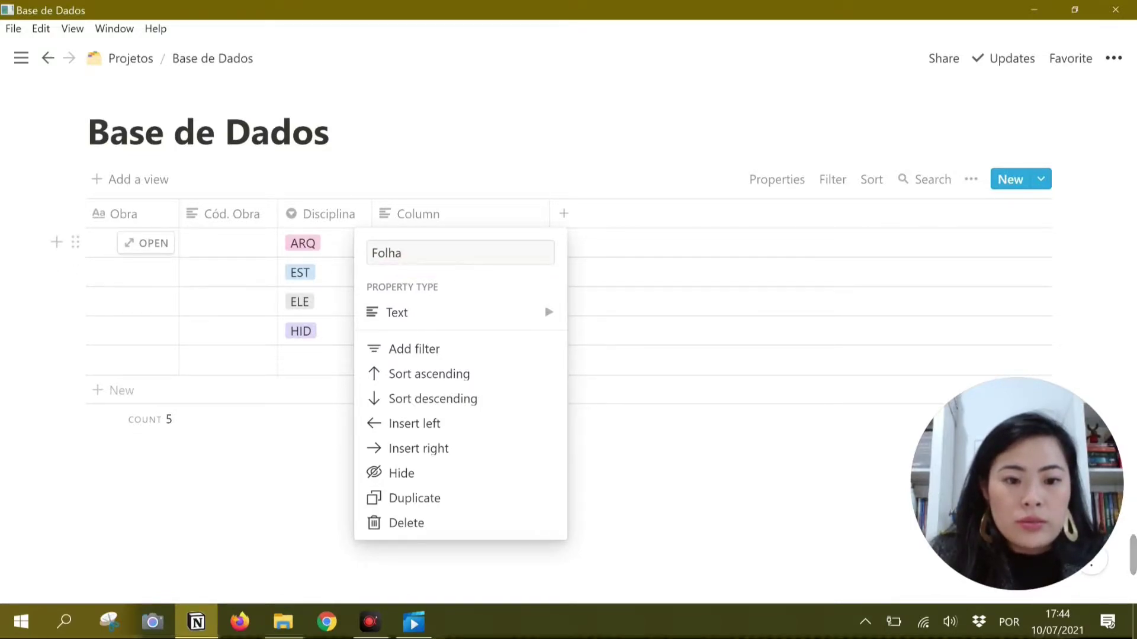
click(533, 172)
drag(557, 224, 447, 243)
- Add a Text column named "Total Folhas" after Folha and narrow it to fit its heading
click(476, 223)
text(Total Folhas)
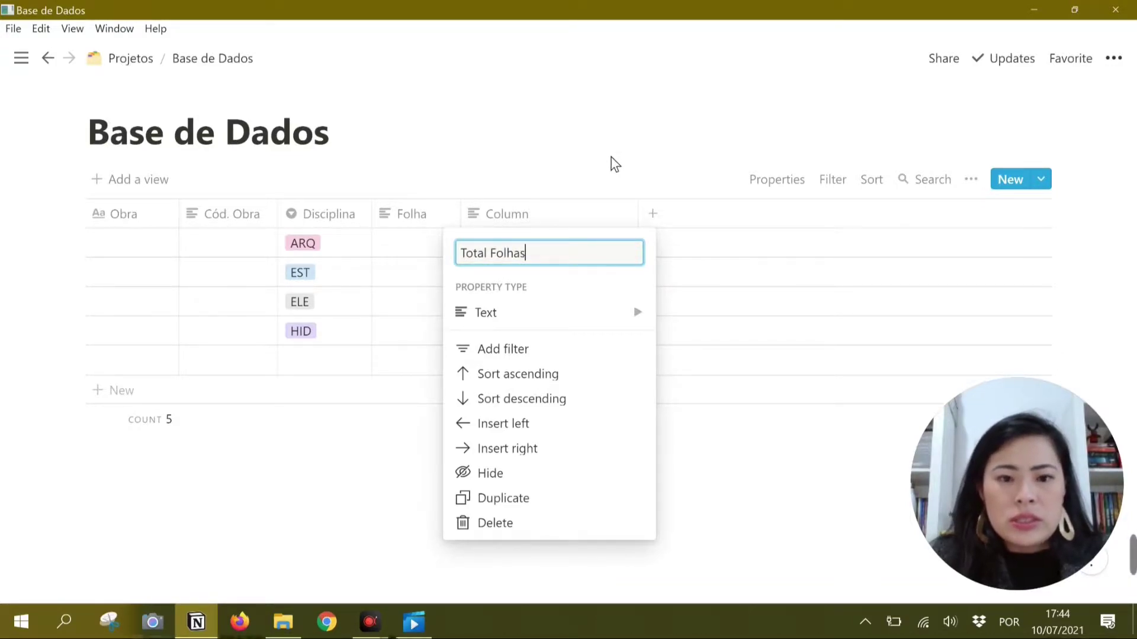
key(Return)
drag(644, 232, 577, 233)
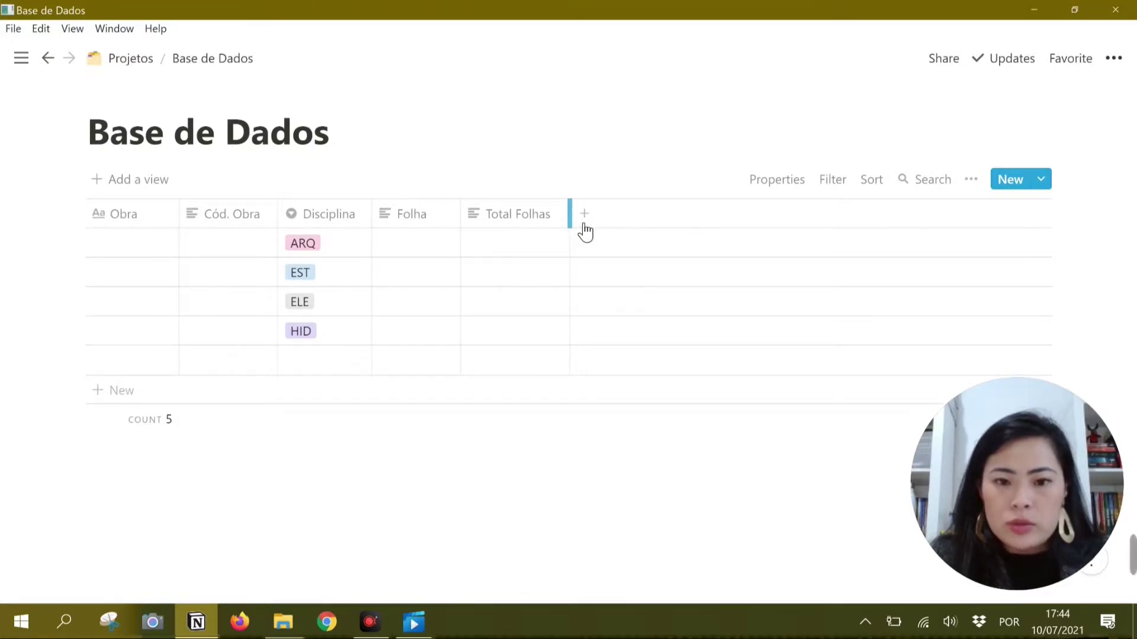
- Add a Text column named "Revisão" after Total Folhas and narrow it to fit its heading
click(587, 221)
text(Revisão)
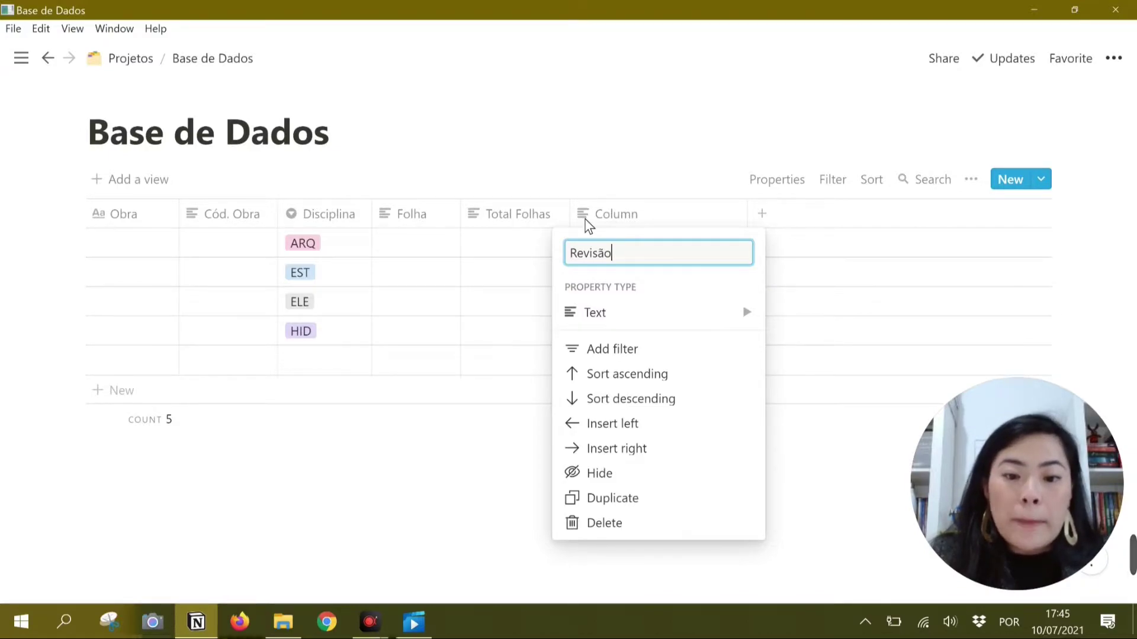
key(Return)
drag(757, 226, 667, 230)
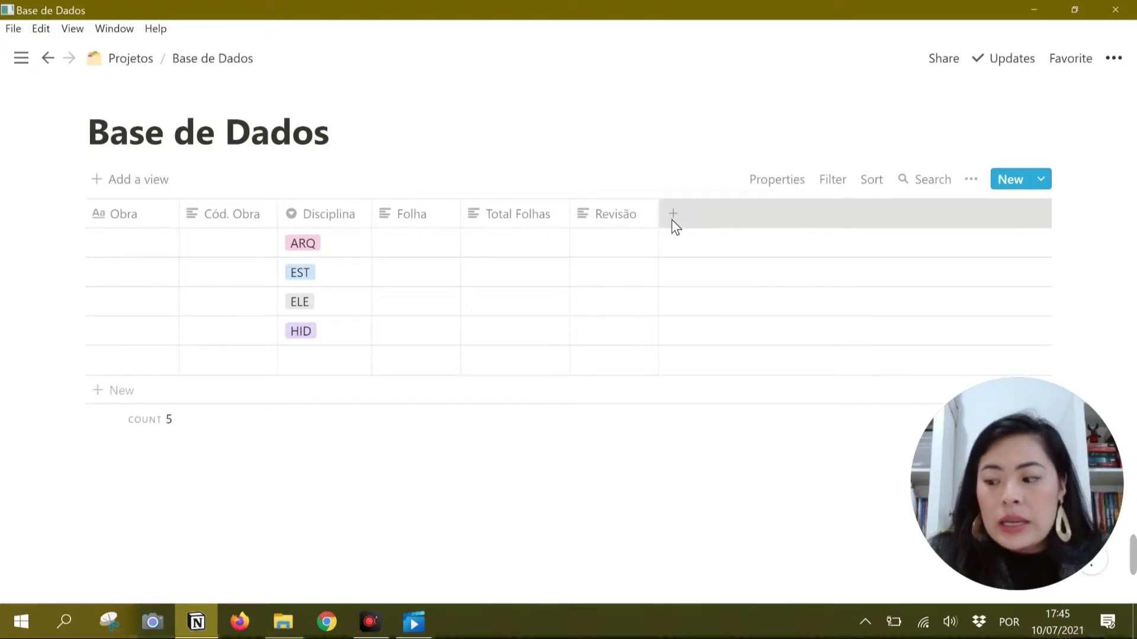
- Add a Text column named "Local" after Revisão and narrow it slightly, keeping it wider than the Revisão column
click(678, 227)
text(Local)
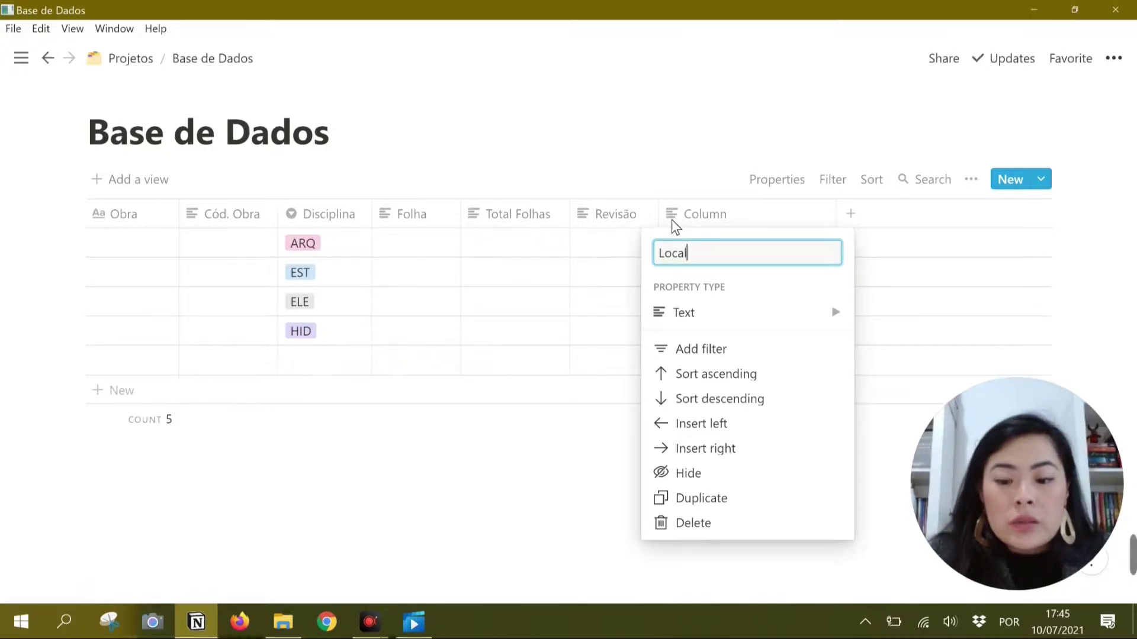
key(Return)
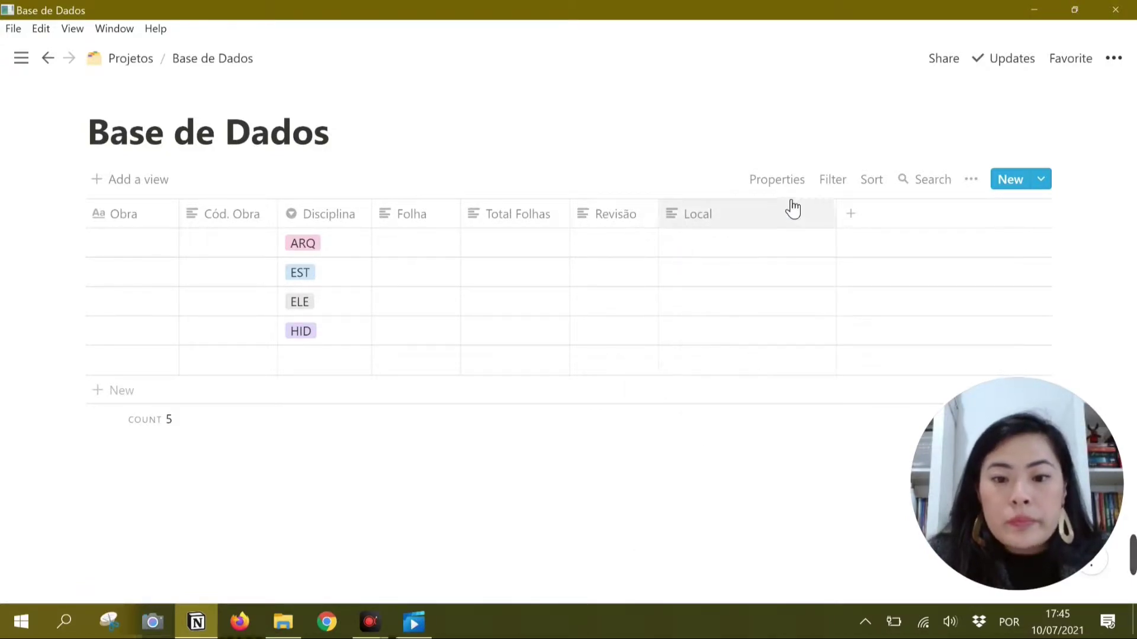
drag(844, 219, 802, 224)
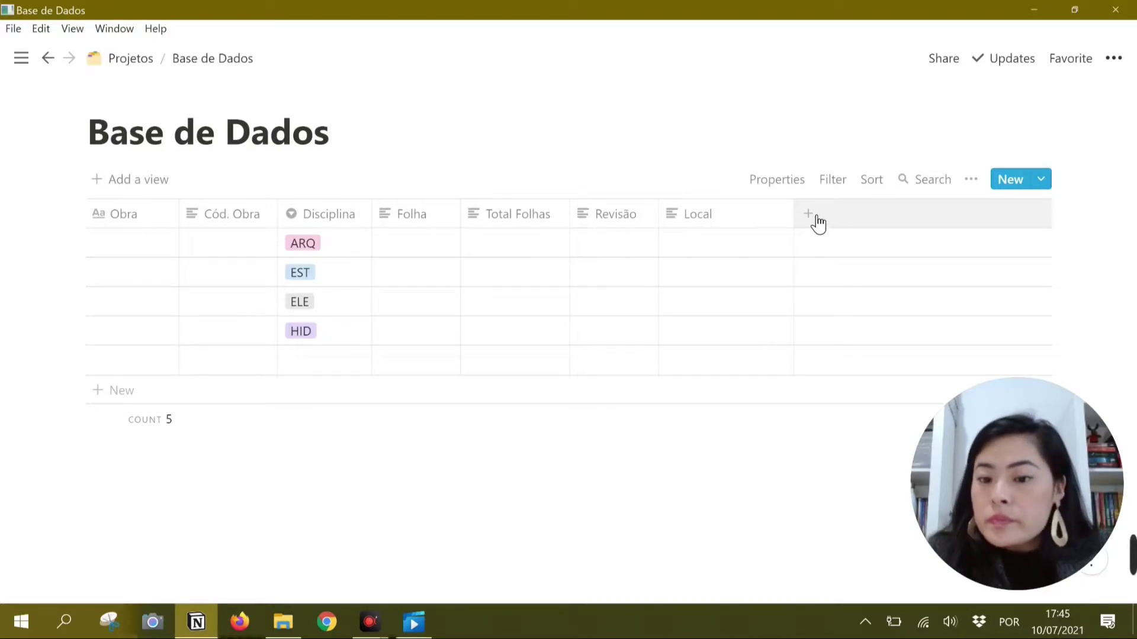
- Add a new column named "Nome" after Local with the Formula property type
click(816, 220)
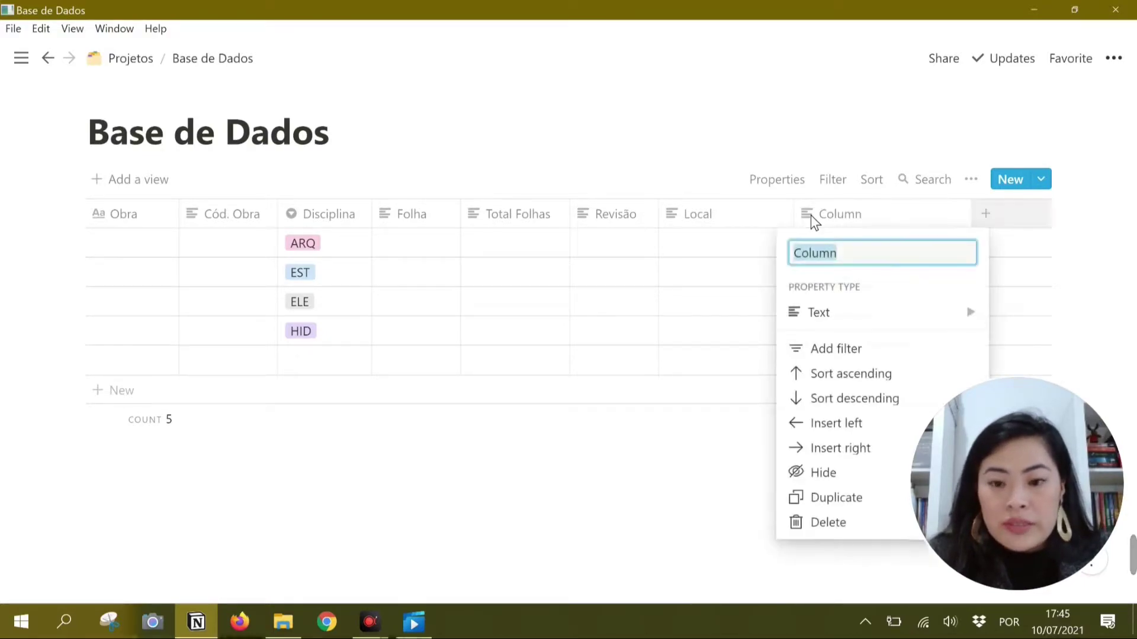
text(Nome)
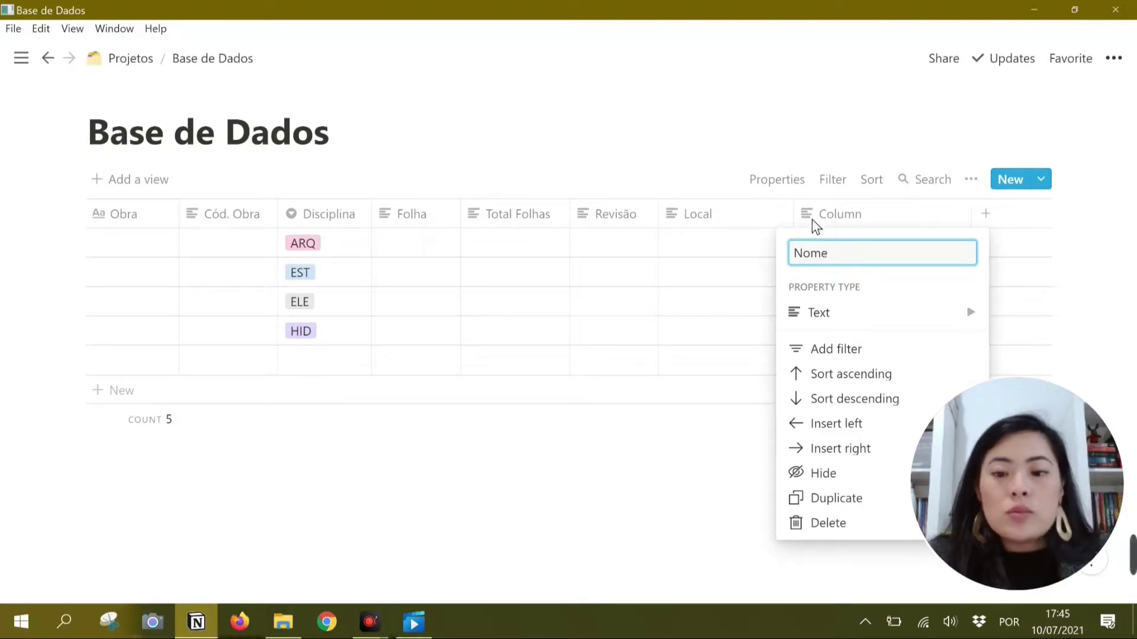
click(829, 313)
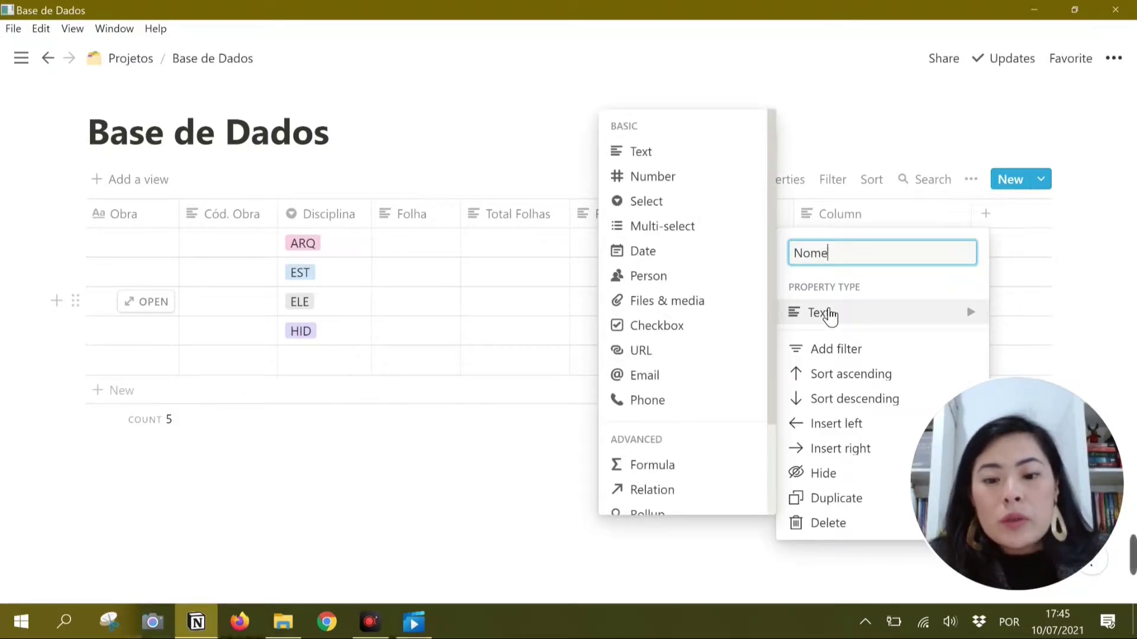
click(829, 313)
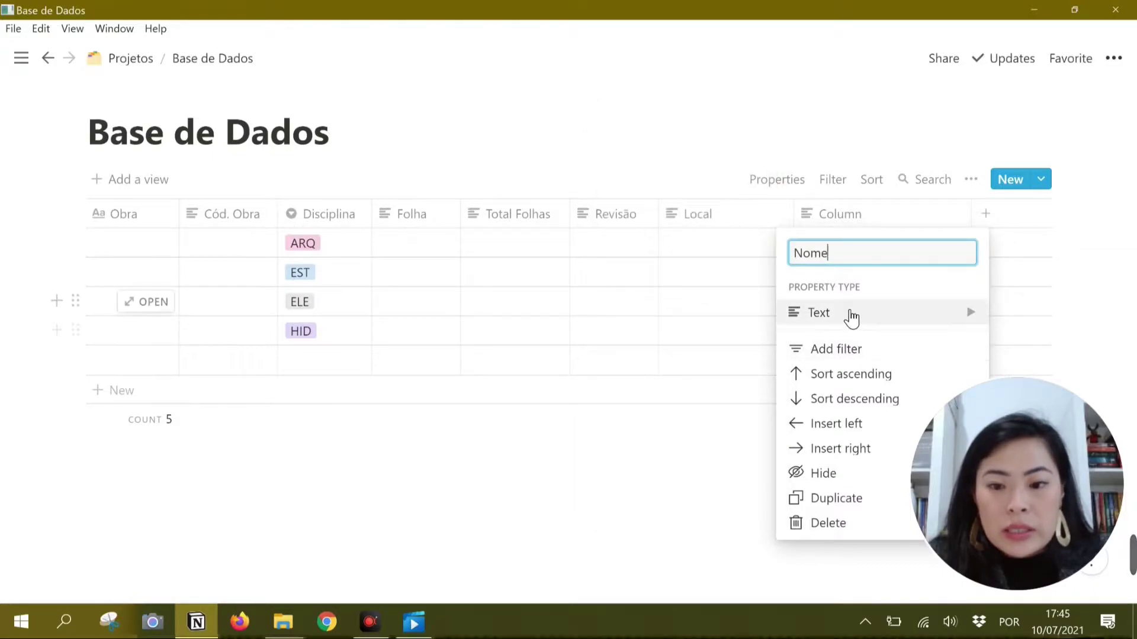
click(852, 317)
click(685, 465)
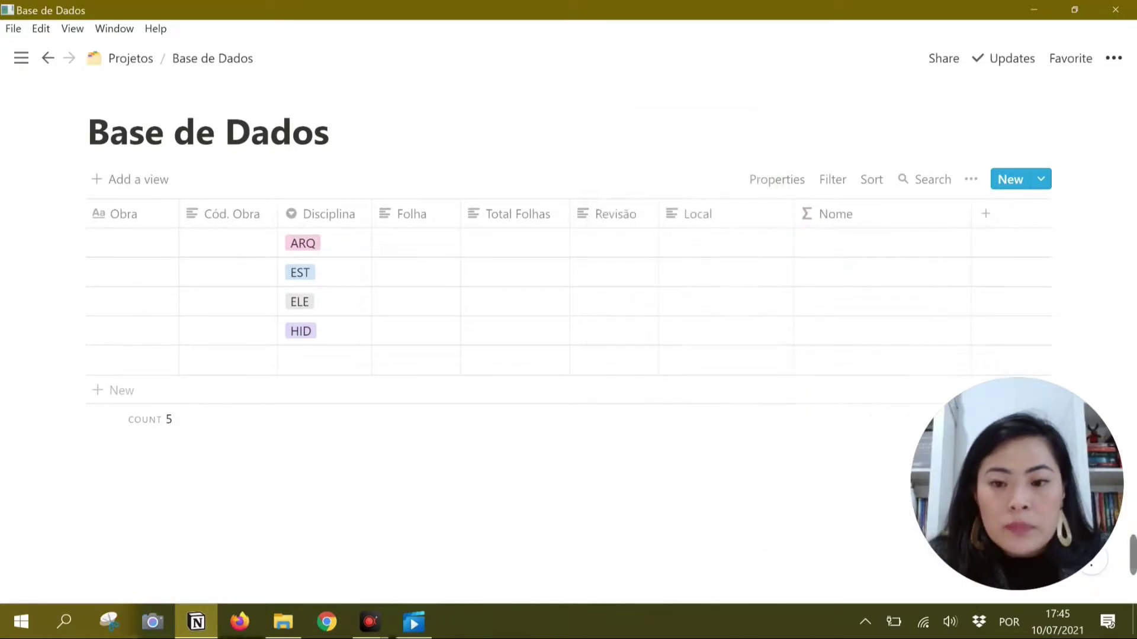
- Open the Nome formula from the first row and begin it with the concat function
click(844, 244)
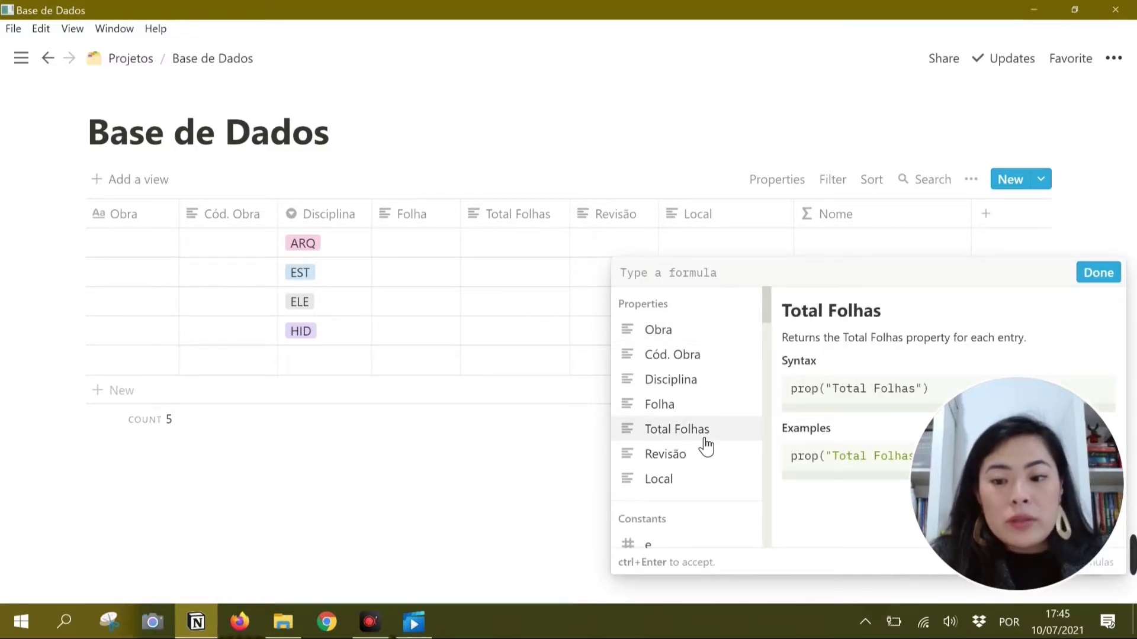
scroll(705, 445, down, 3)
scroll(706, 445, down, 6)
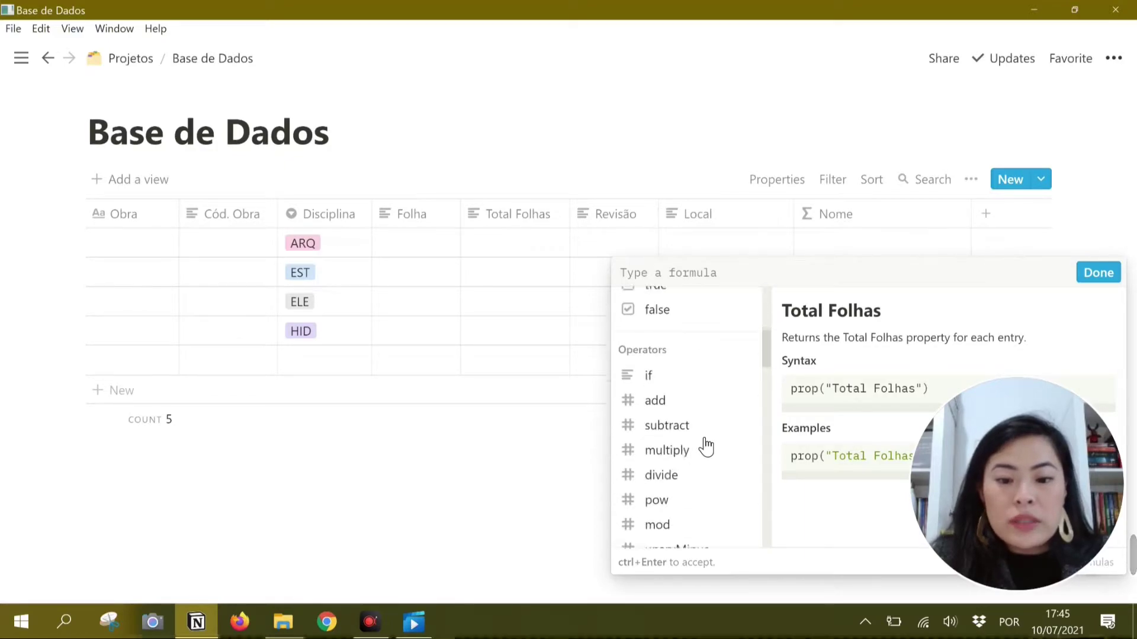
scroll(706, 445, down, 5)
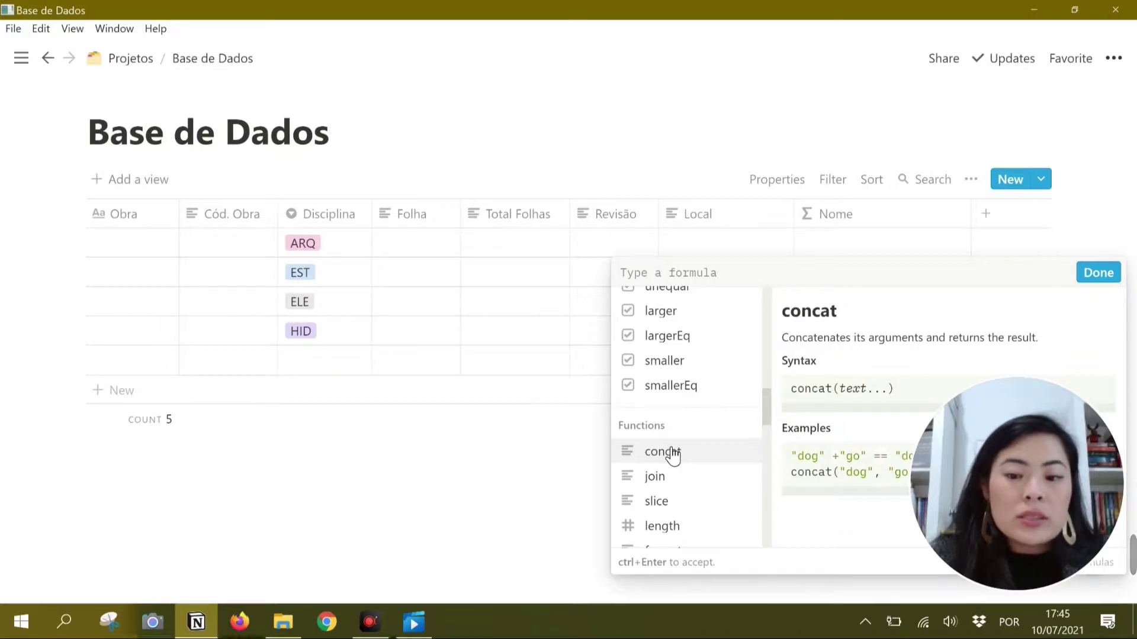
click(662, 451)
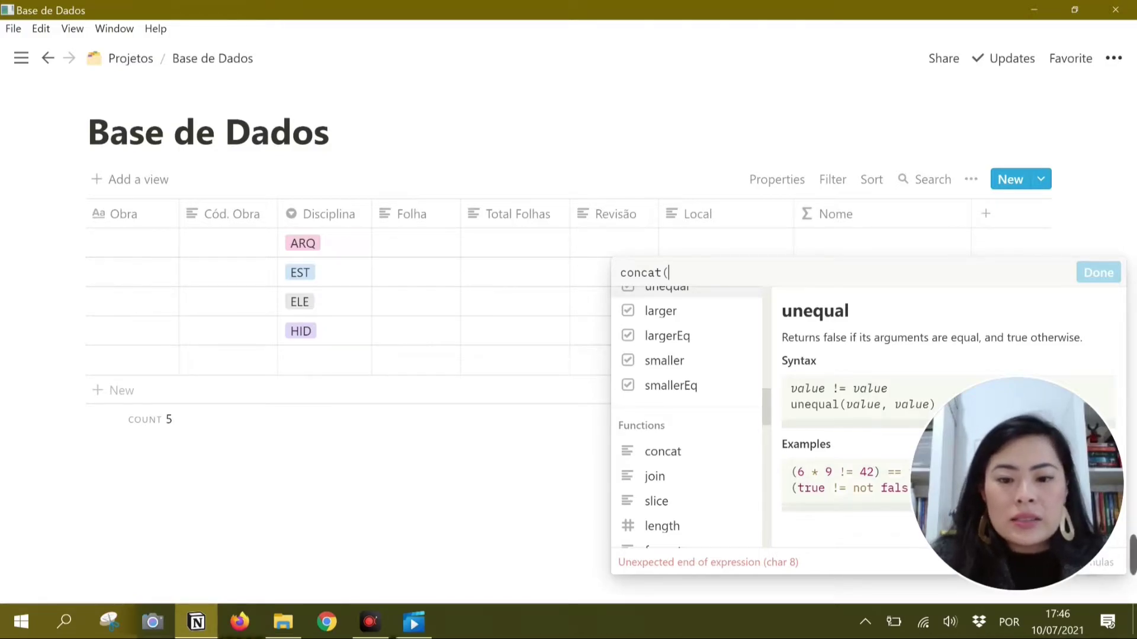
- Add the Cód. Obra and Disciplina properties as concat arguments, each followed by a "-" separator
scroll(691, 336, up, 10)
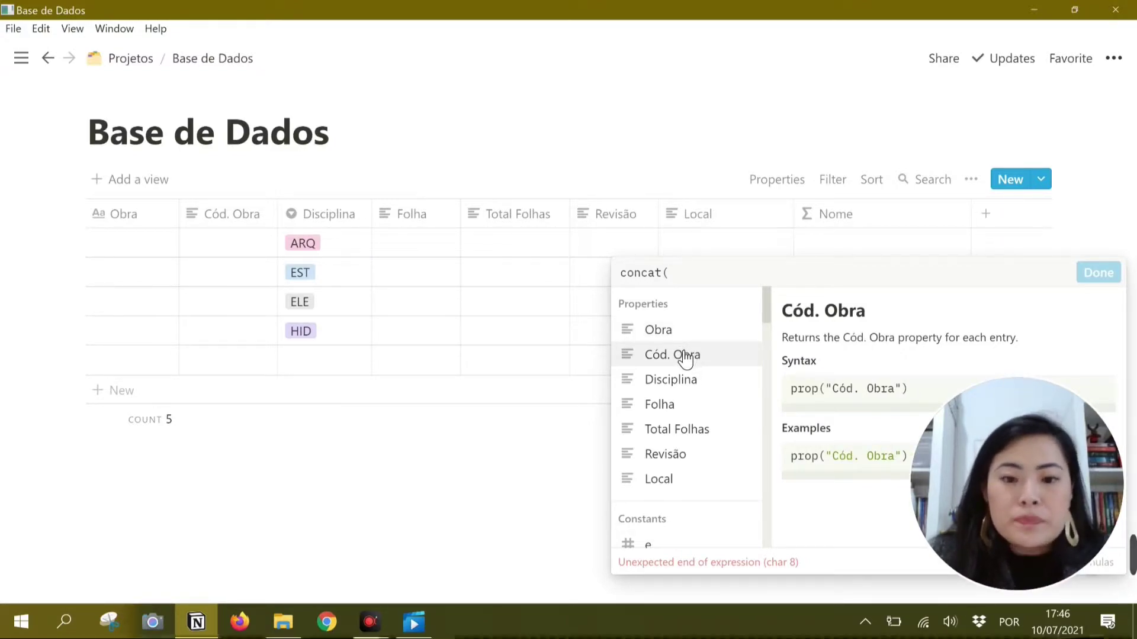
click(685, 357)
text(, )
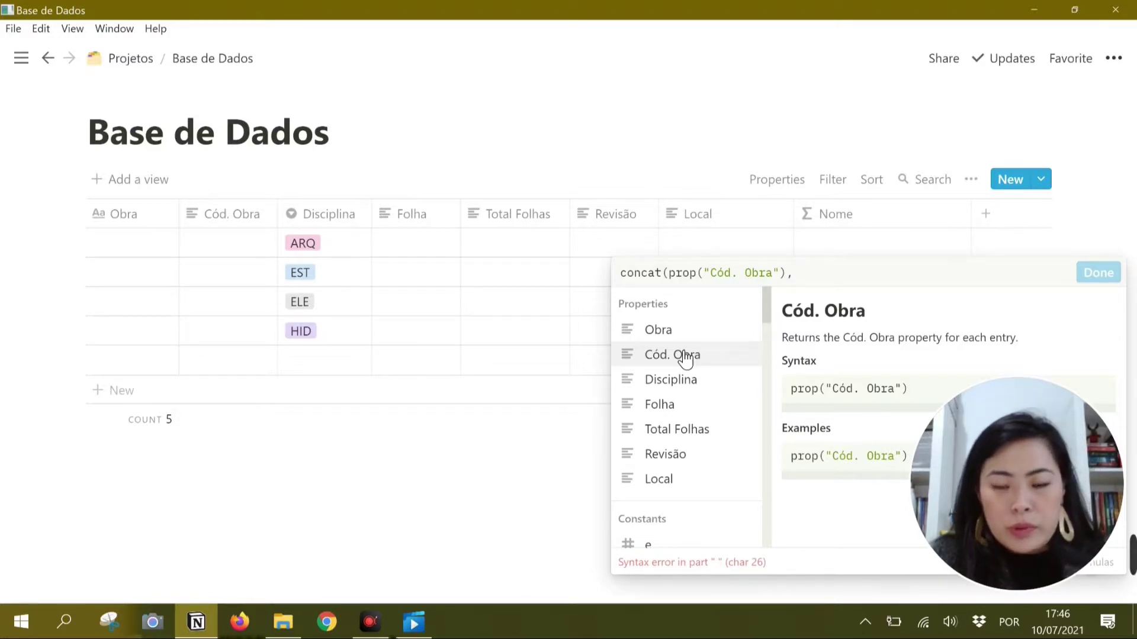
text(")
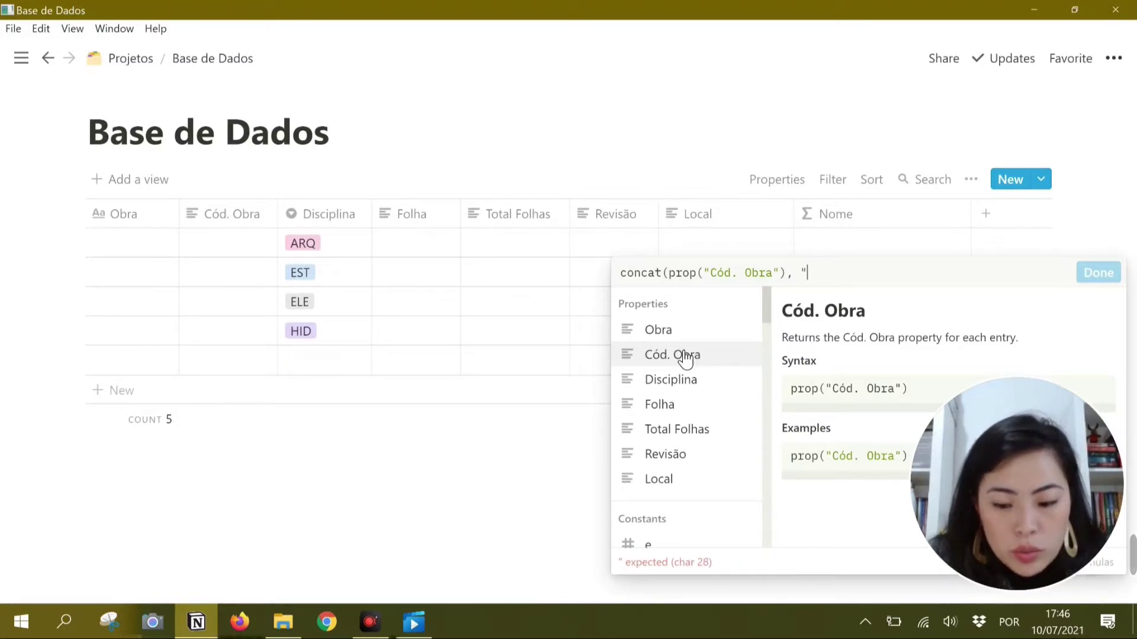
text(-",)
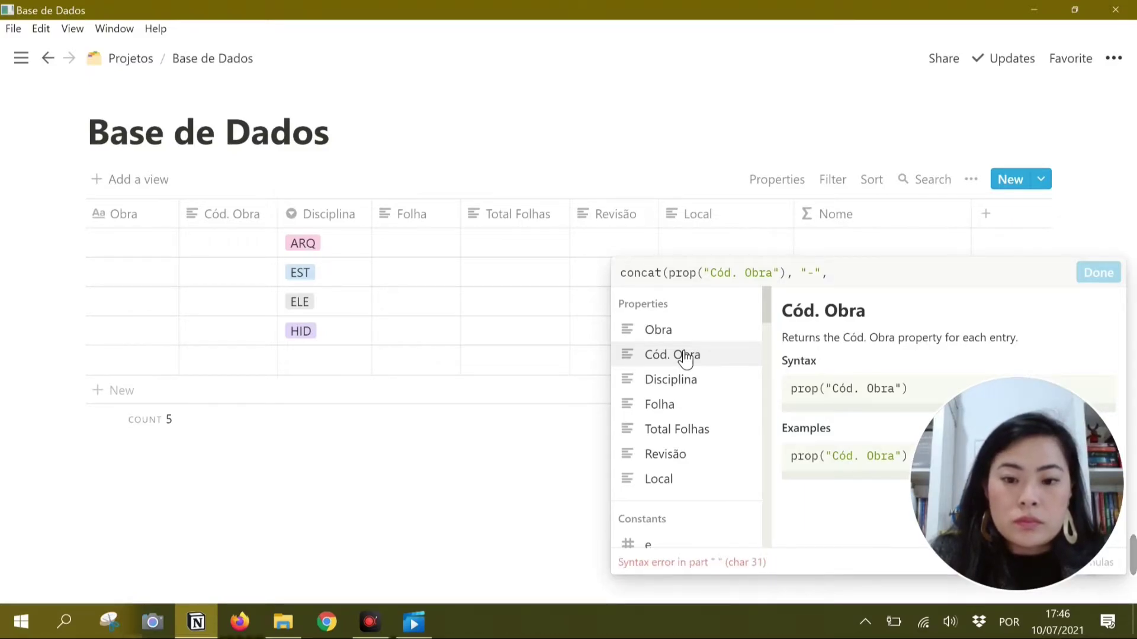
click(685, 382)
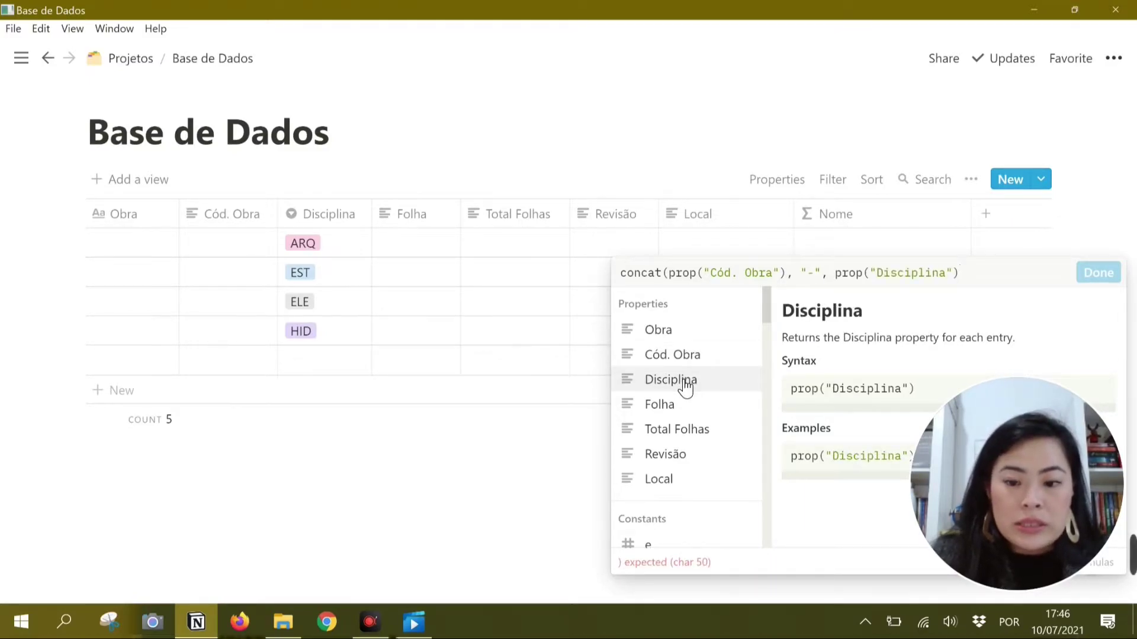
text(, "-",)
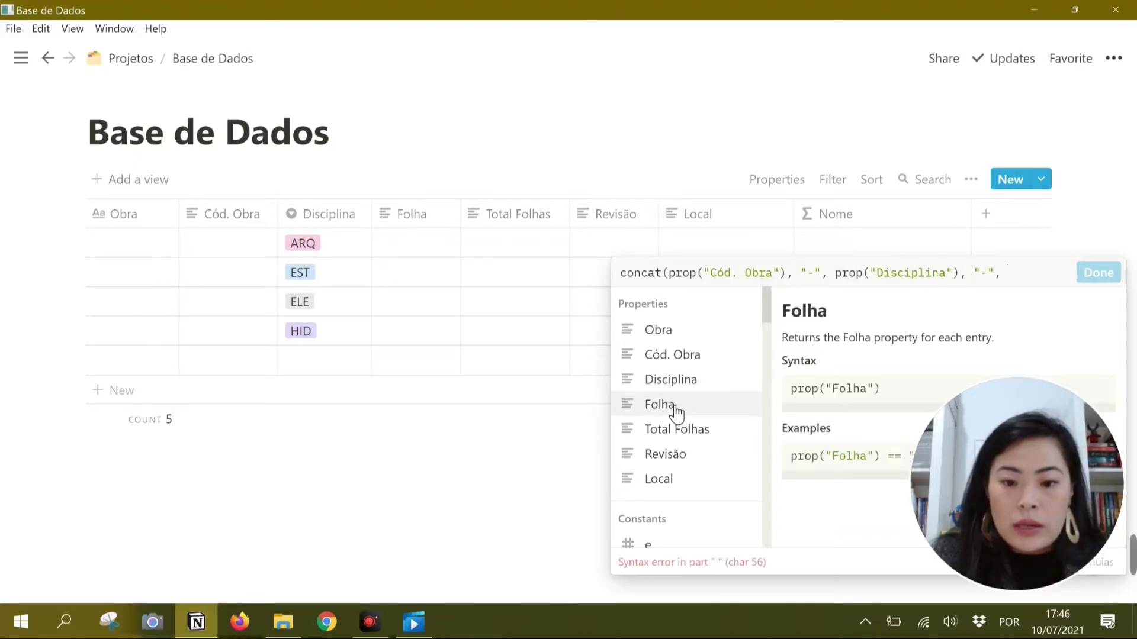
- Continue the concat formula with the Folha and Total Folhas properties, each followed by a "-" separator
click(677, 415)
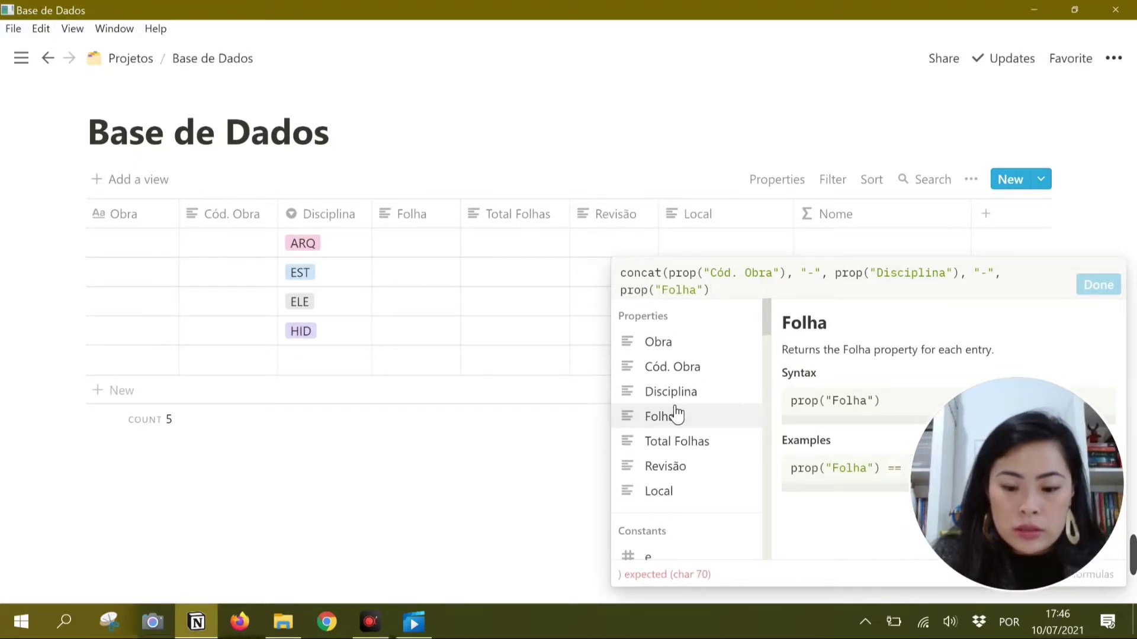
text(,  ")
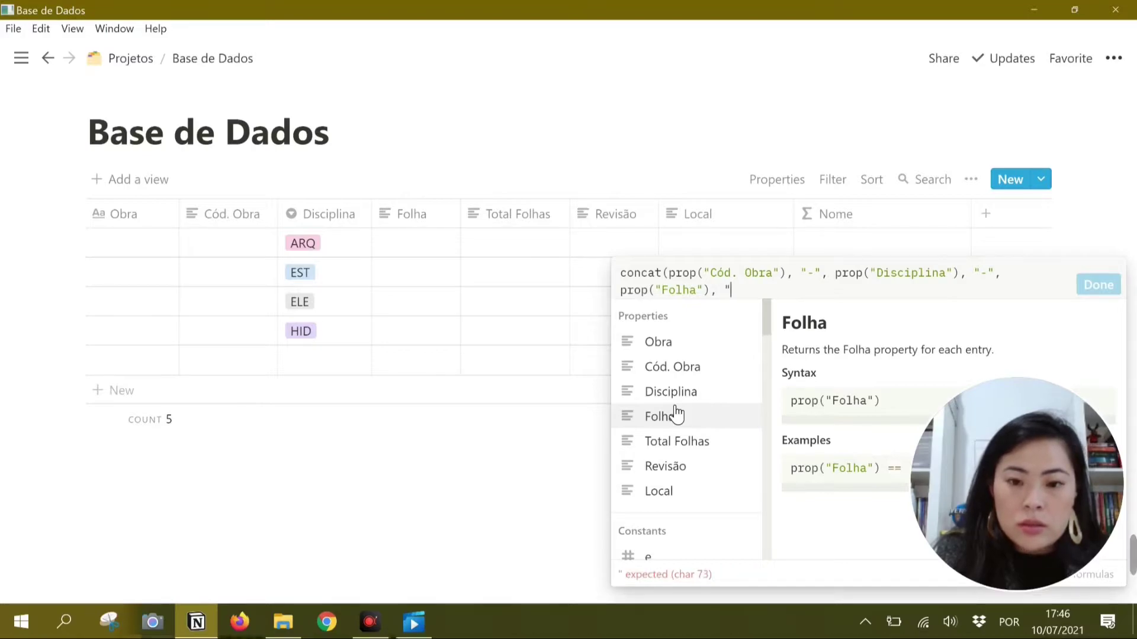
text(-",)
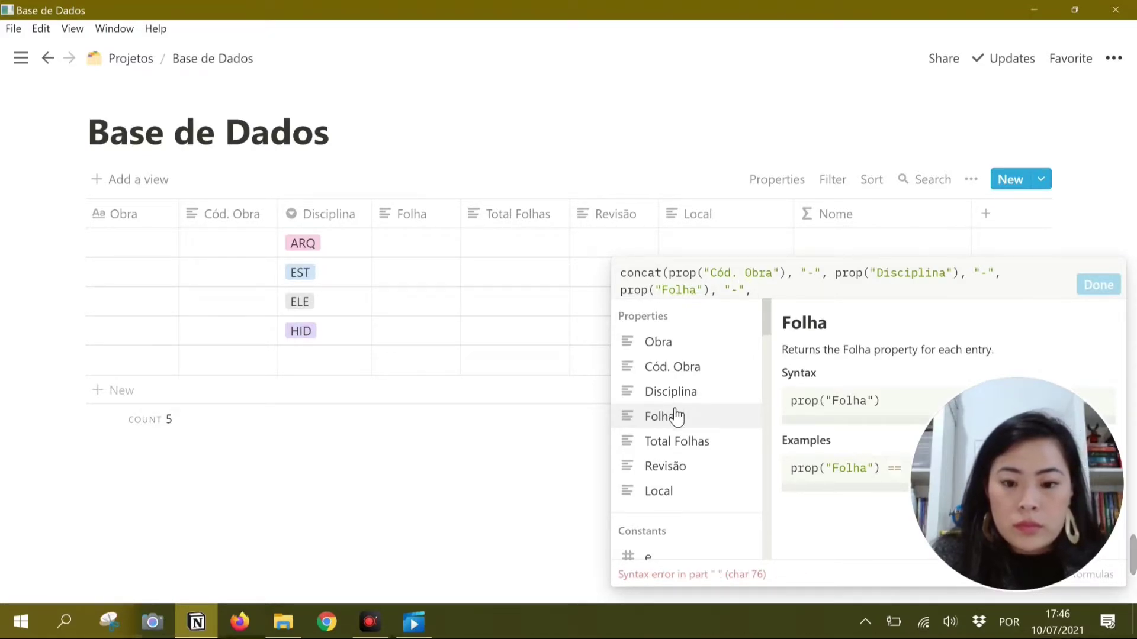
click(675, 448)
text(, prop("Total Folhas"),)
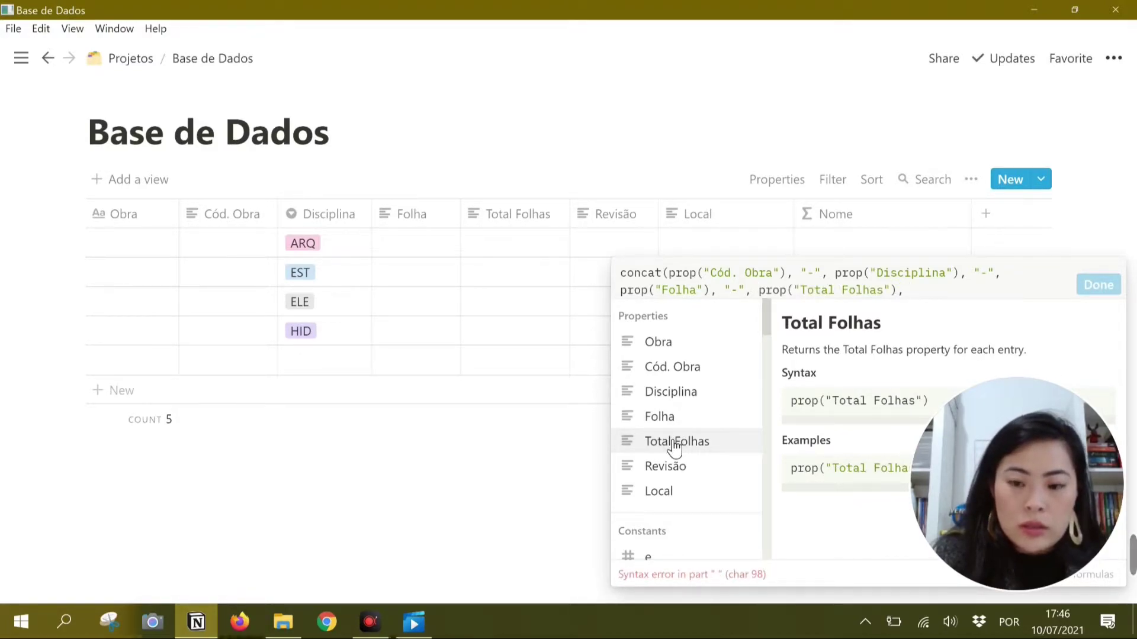
text("-)
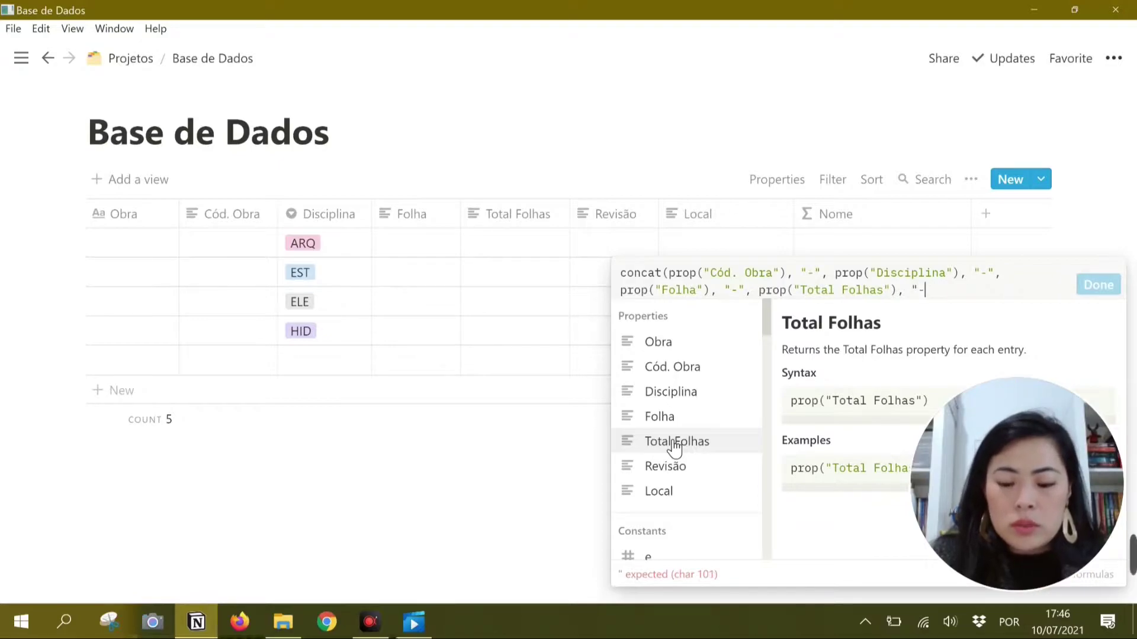
text(")
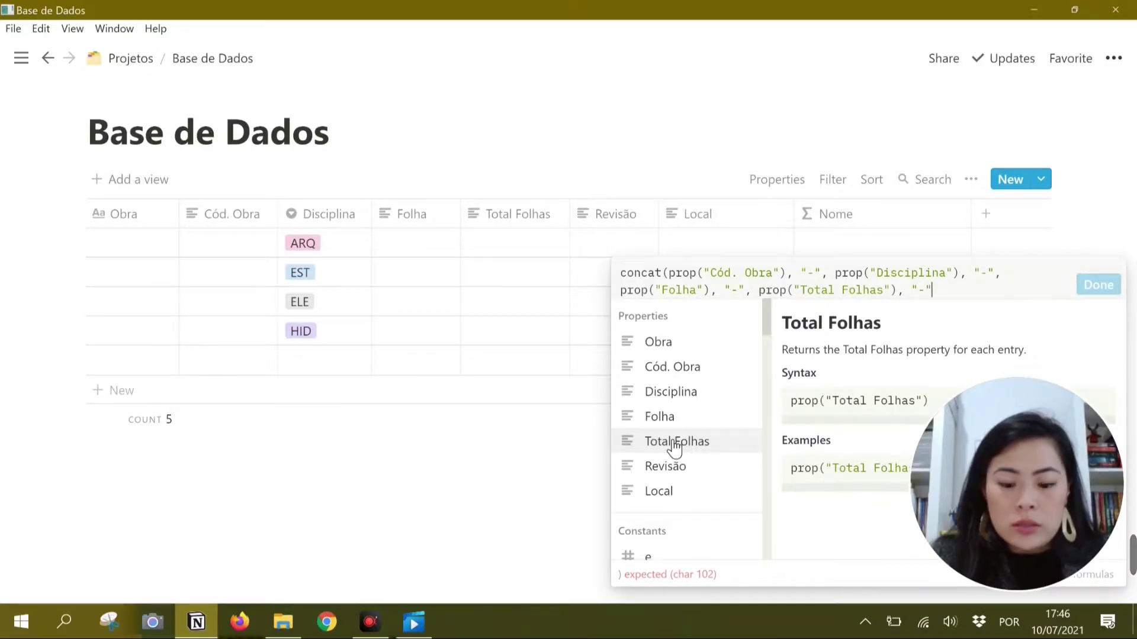
text(,)
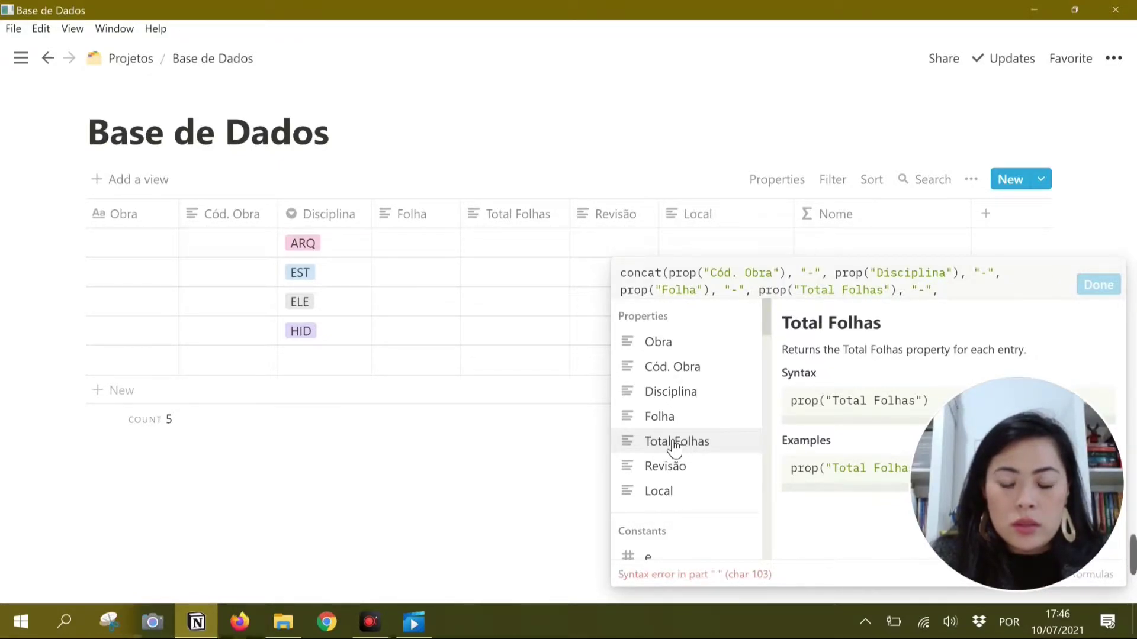
- Continue the concat formula with the Revisão property followed by a "-" separator
click(671, 467)
text(, prop("Revisão"),)
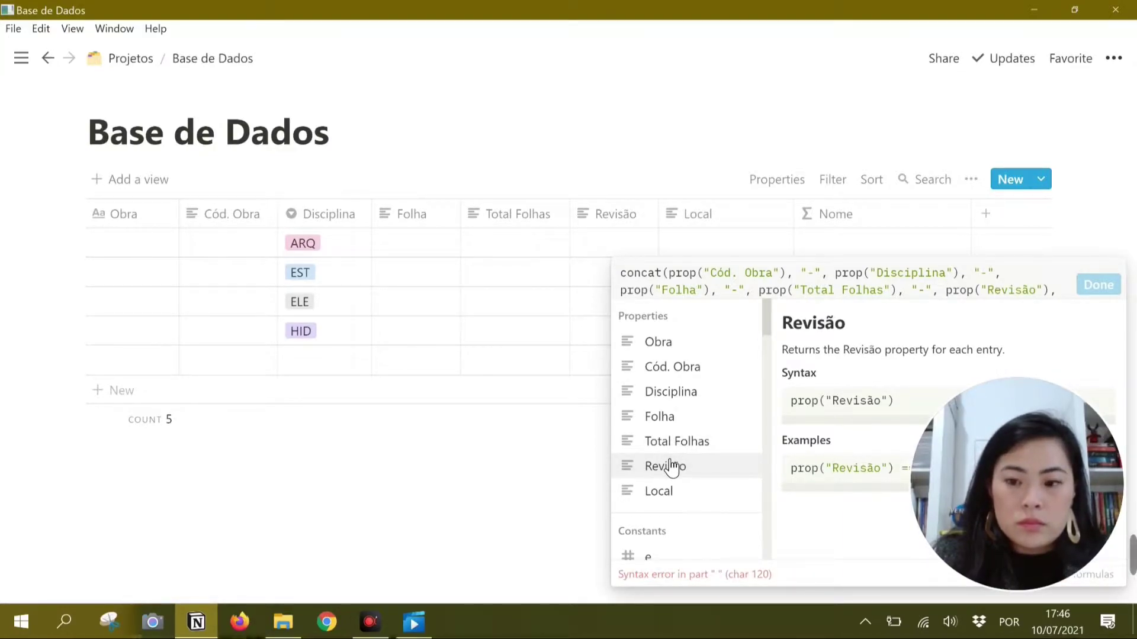
text("-)
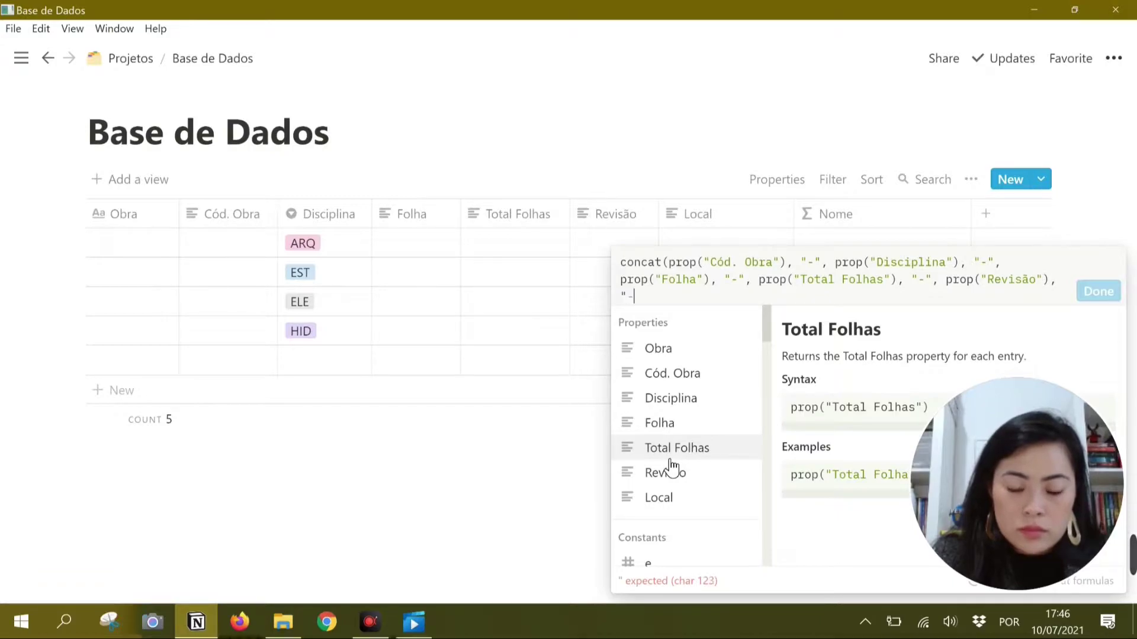
text(")
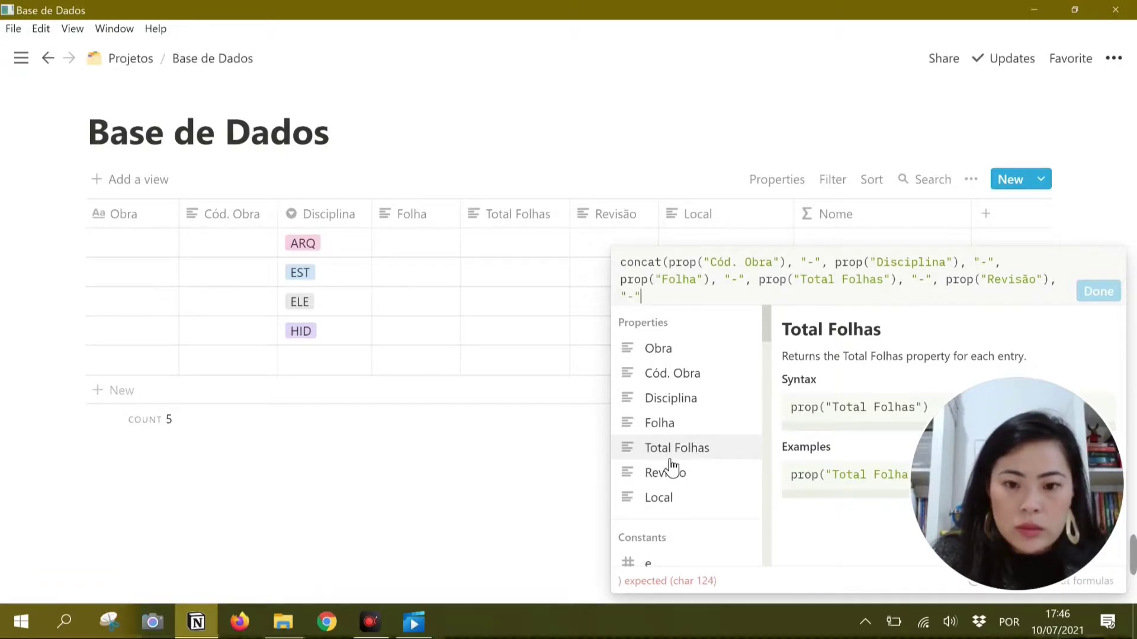
text(,)
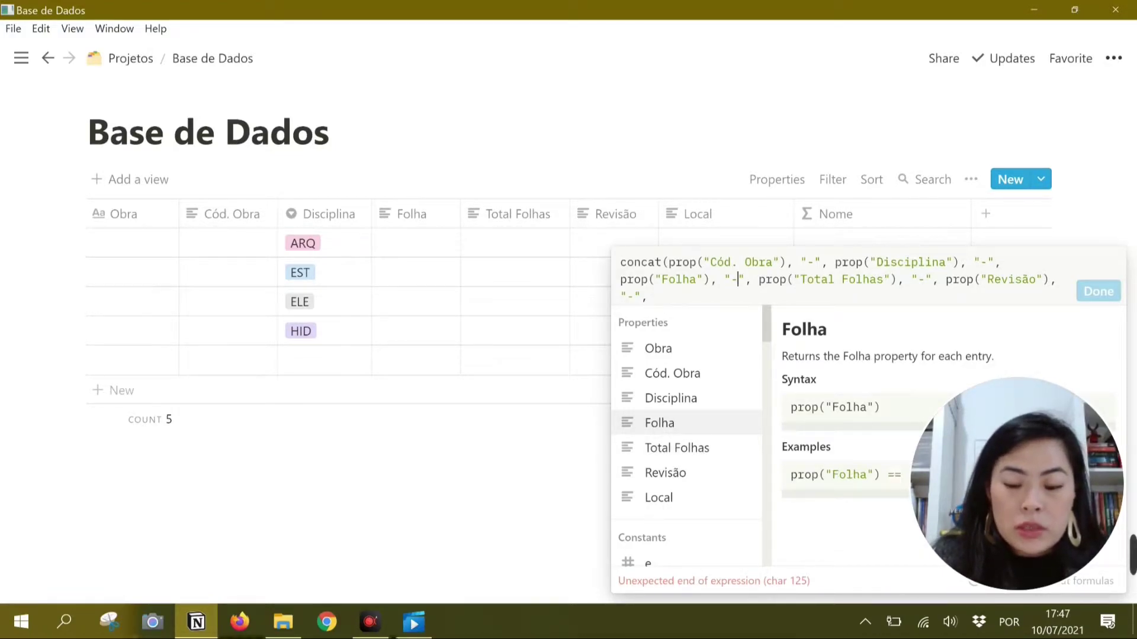
- Change the separator between the Folha and Total Folhas properties in the formula to "/"
click(737, 278)
key(BackSpace)
text(/)
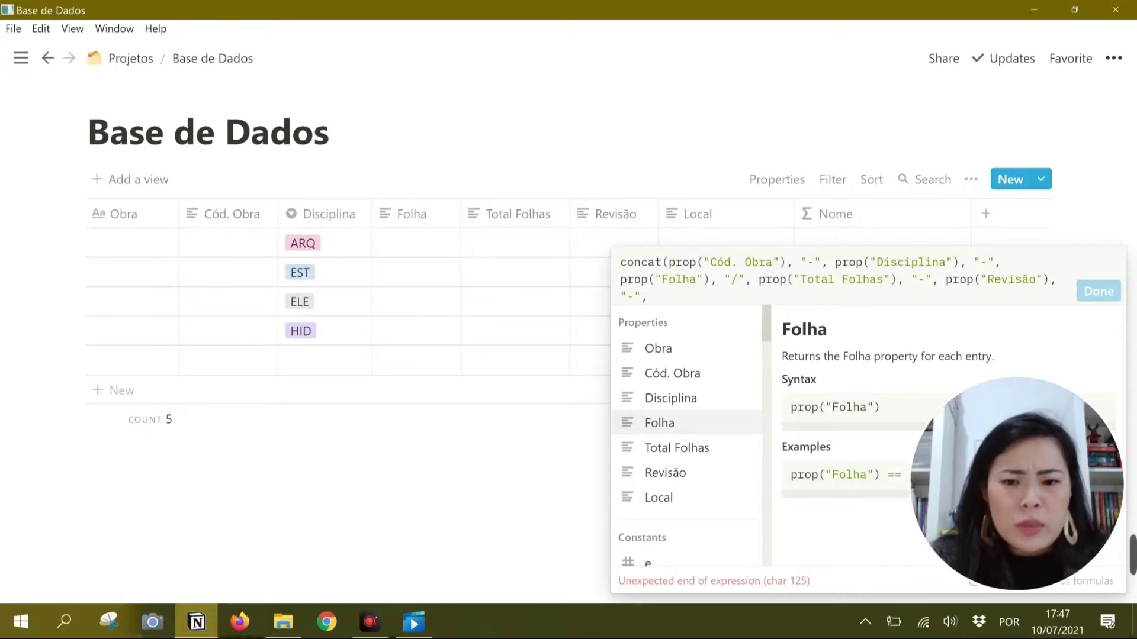
- Add the Local property as the last concat argument, close the parenthesis and accept the Nome formula
click(655, 296)
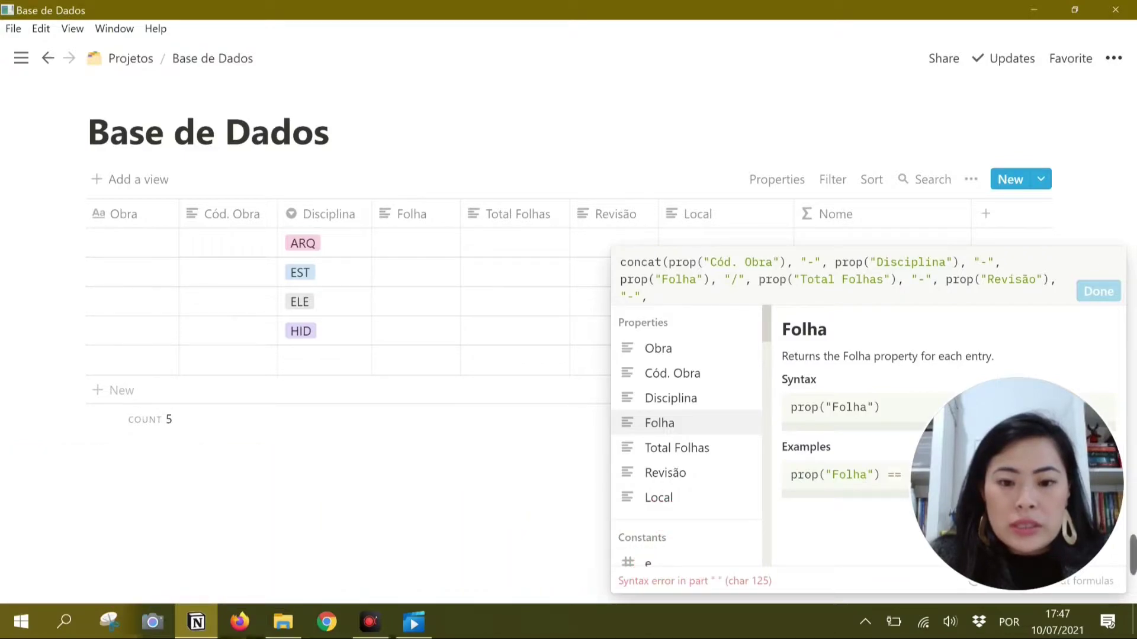
click(664, 499)
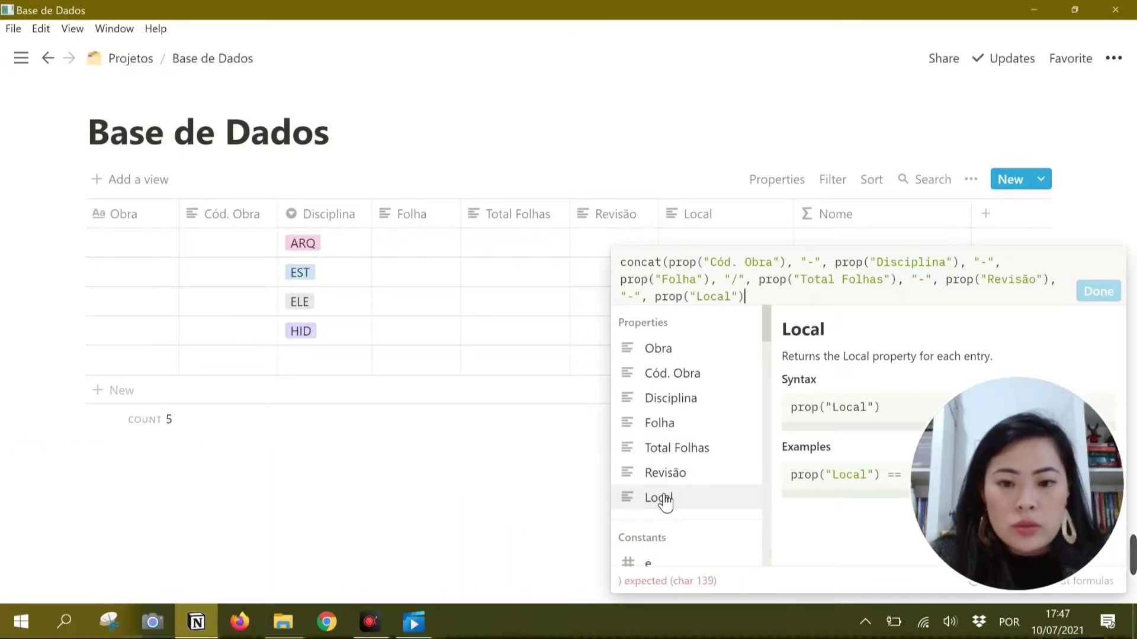
text())
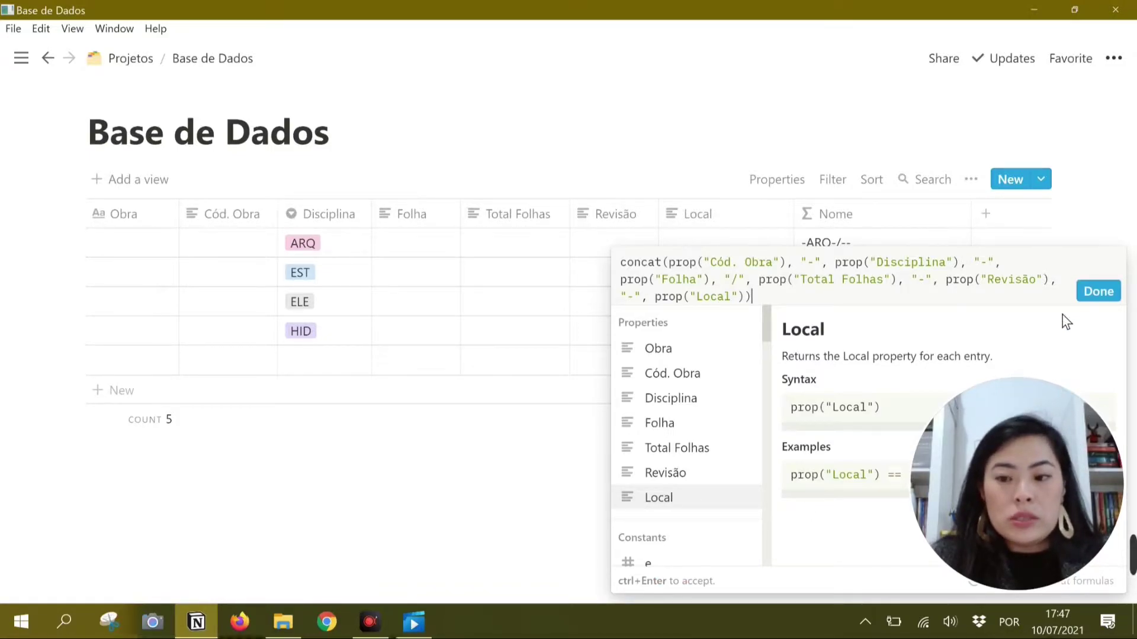
click(1095, 300)
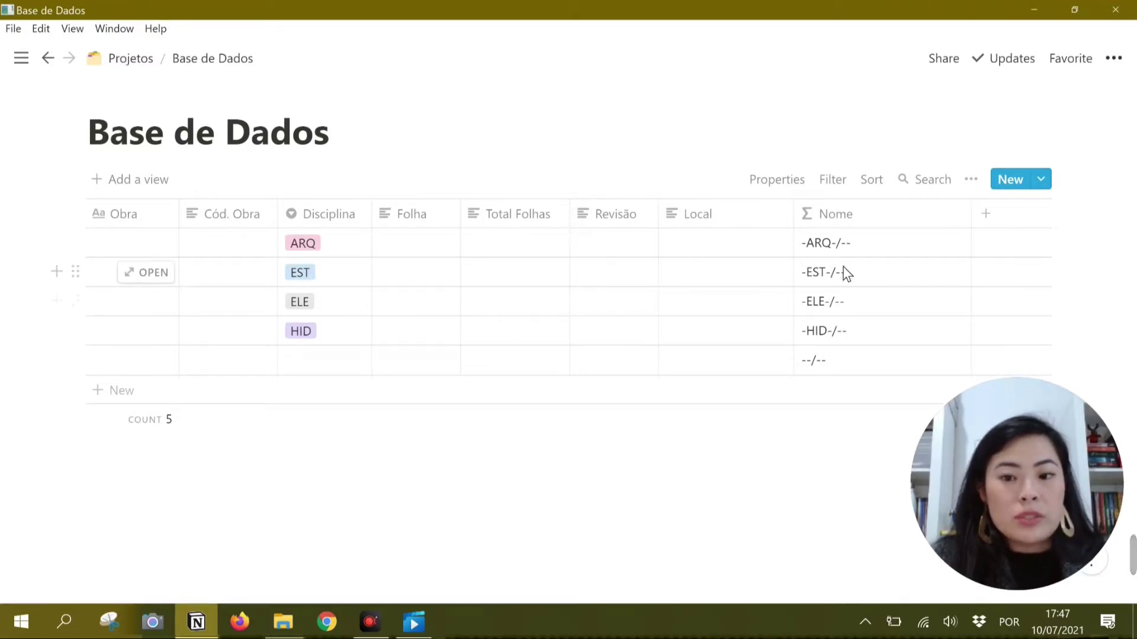
- Fill all five rows with "Obra 1" as Obra and "XXX" as Cód. Obra
click(105, 251)
text(Obra 1 Obra 1 Obra 1 Obra 1 Obra 1)
click(243, 242)
text(XXX XXX XXX XXX XXX)
- Enter Folha and Total Folhas for the five rows: 1 and 5, 2 and 3, 3 and 4, 1 and 3, 2 and 5
click(413, 245)
text(1	5 2	3 3	4 1	3)
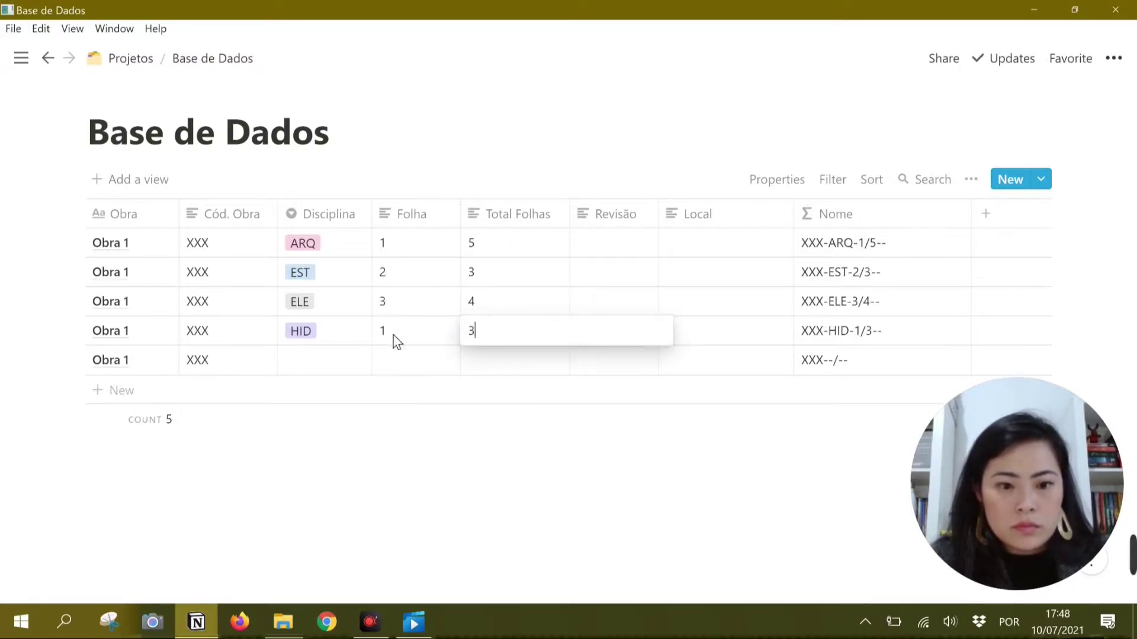
click(405, 360)
text(2	5)
- Set Revisão to R00 in all five rows and Local to TERREO, SUBSOLO, PAV1, PAV1 and PAV2 in order
click(619, 245)
text(R00 R00 R00 R00 R00)
click(710, 249)
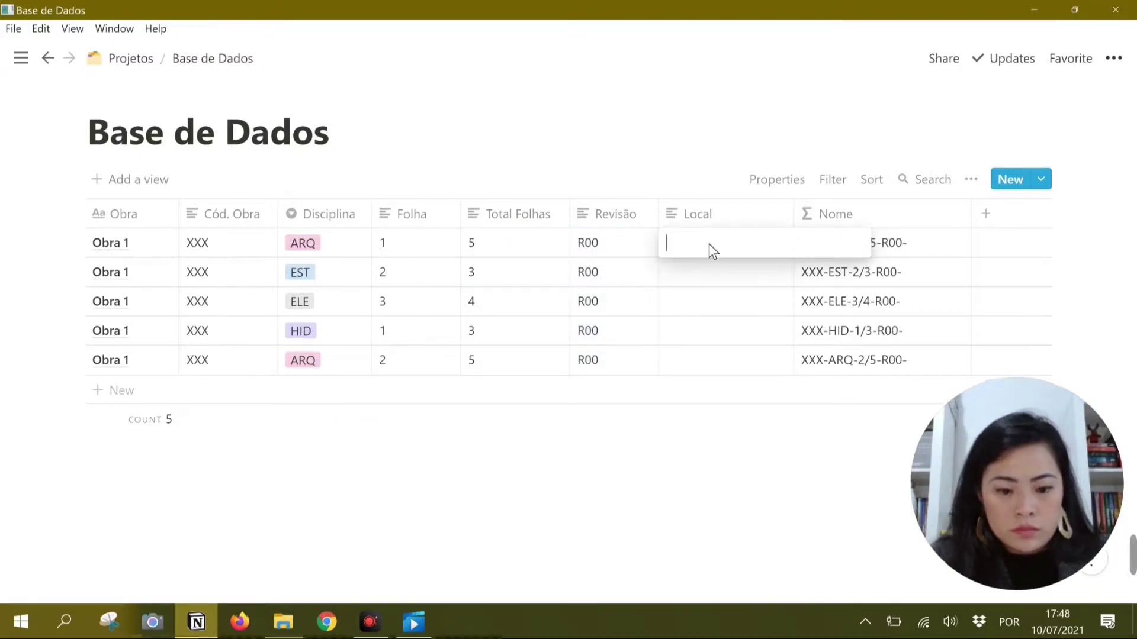
text(TERREO SUBSOLO PAV1 PAV1 PAV2)
key(Escape)
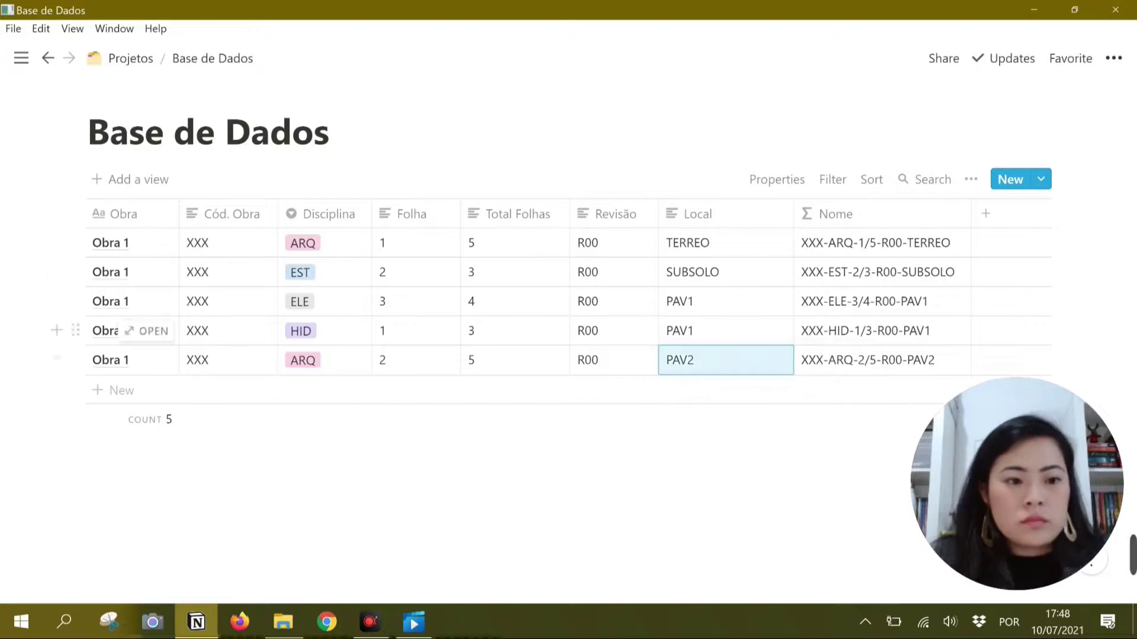
- Duplicate all five rows and set the copies' Folha values to 3, 3, 2, 2 and 4 in order
key(ctrl+a)
key(ctrl+d)
click(414, 358)
text(3)
key(Return)
click(418, 538)
text(4)
click(432, 452)
text(2)
click(408, 489)
text(2)
click(413, 394)
text(3)
key(Escape)
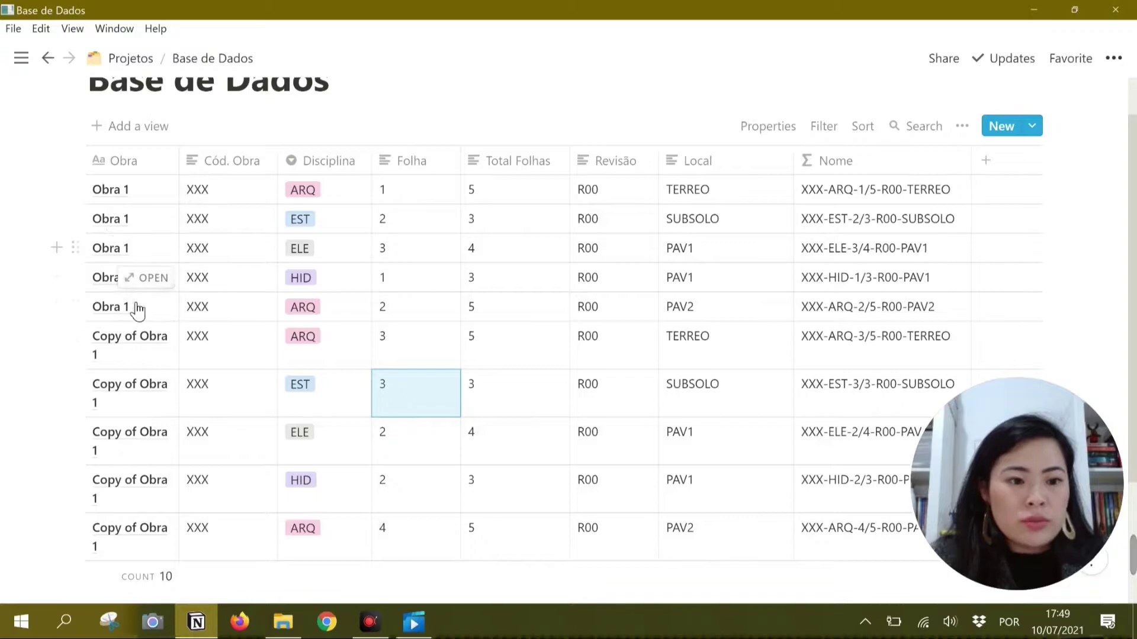
- Replace the Obra name of the five duplicated rows with a copied "Obra 1"
click(104, 278)
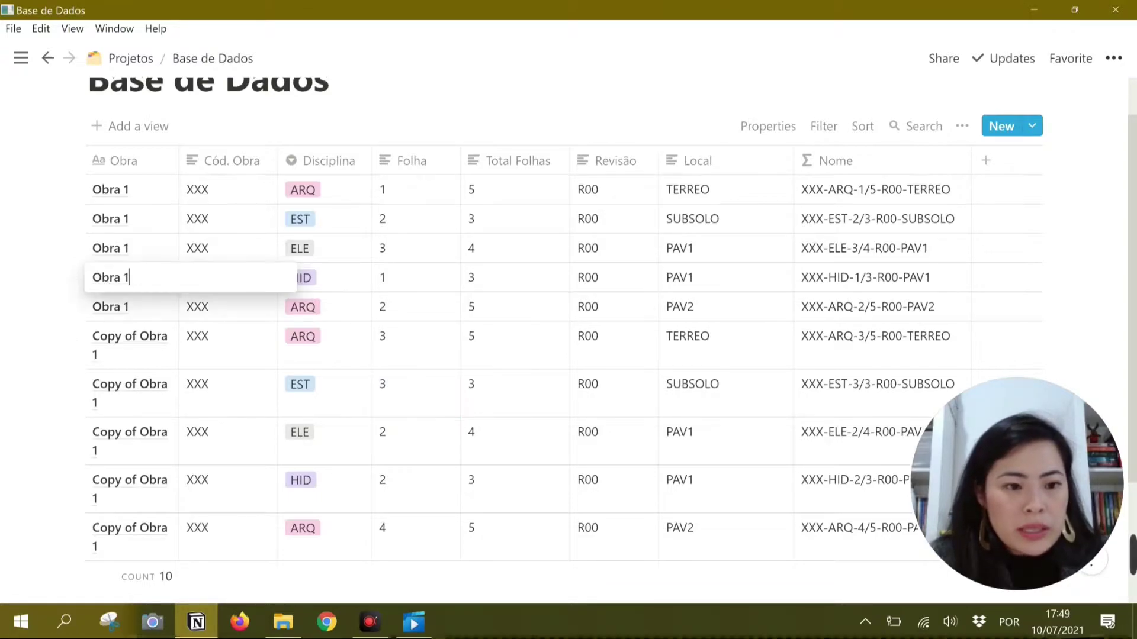
key(Escape)
drag(103, 336, 126, 531)
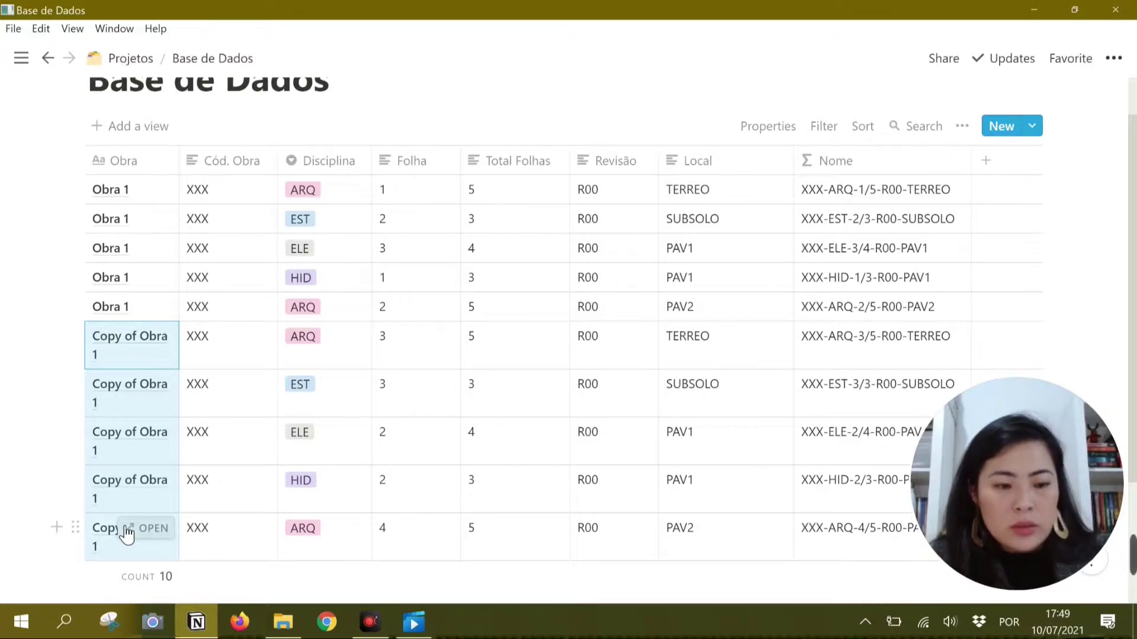
mouse_move(3, 456)
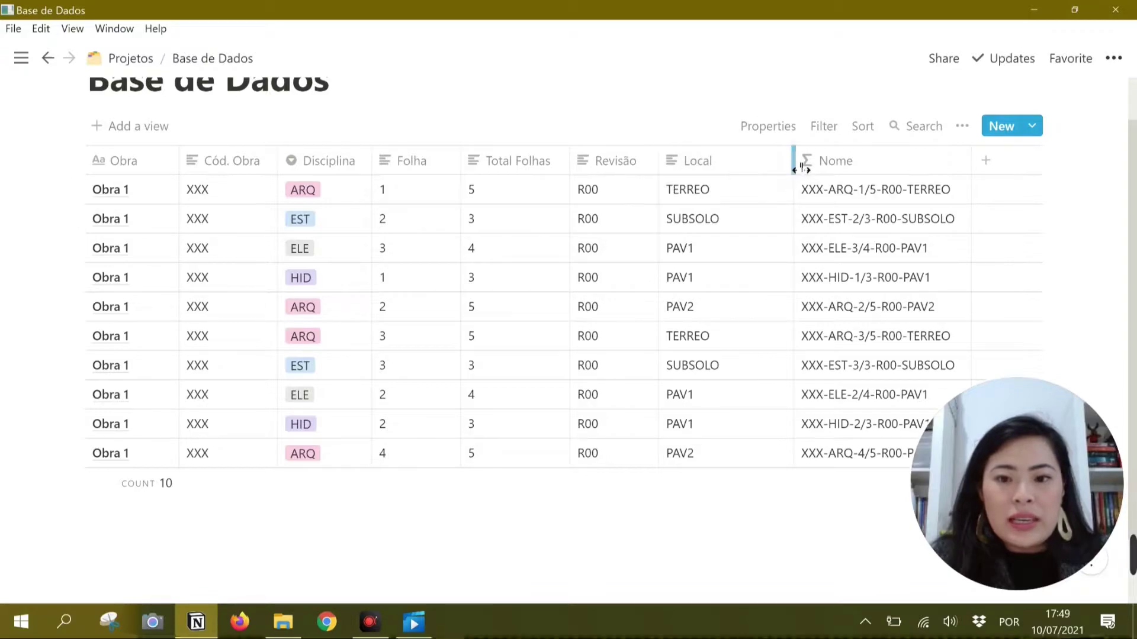
- Narrow the Local column and review the Nome formula from the first row without changing it
drag(795, 162, 747, 172)
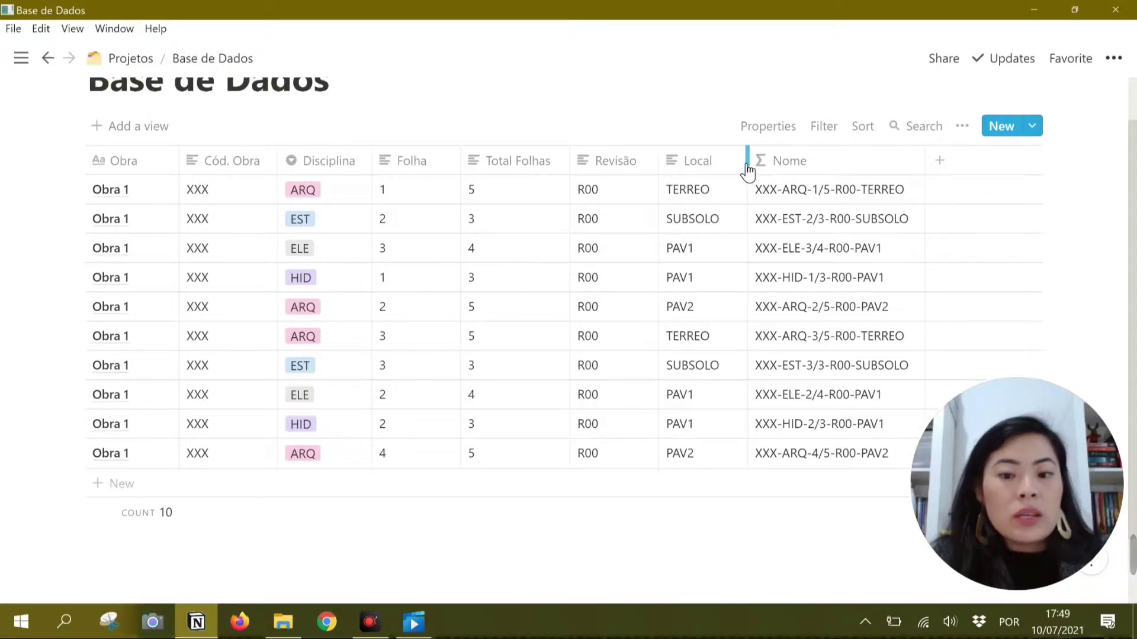
click(817, 195)
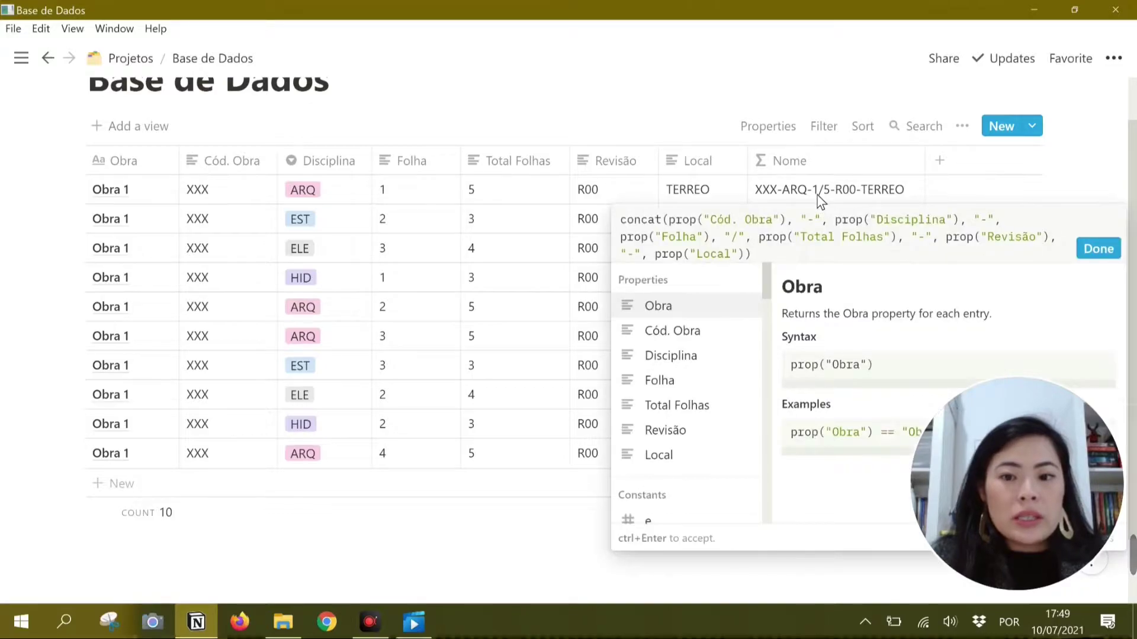
key(Escape)
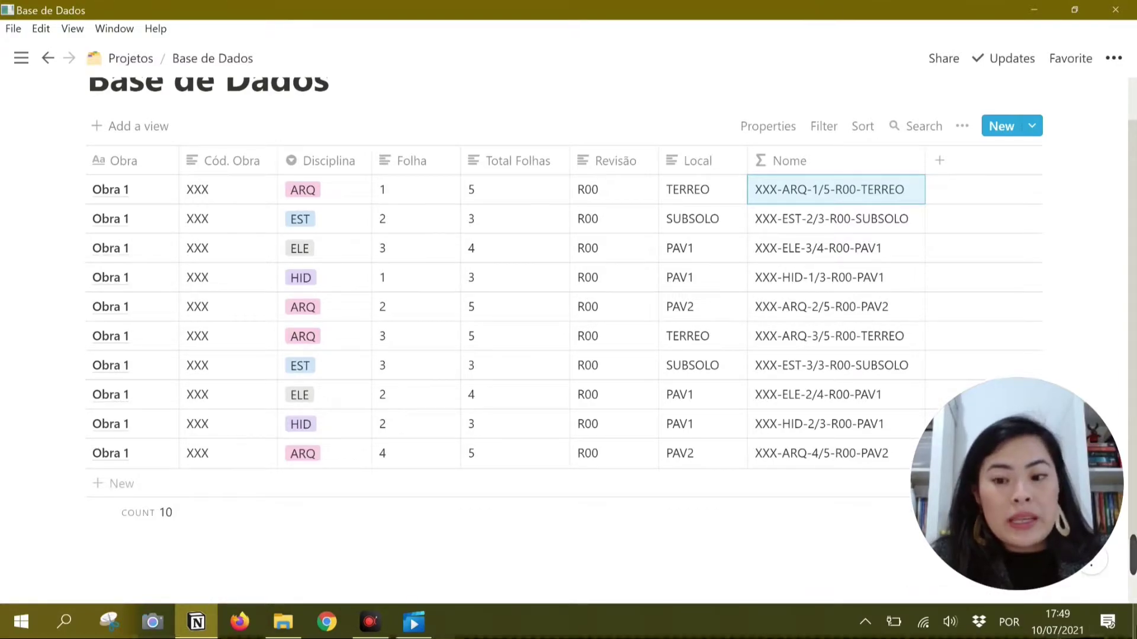
- Switch to the Windows desktop and rename the Projeto PDF file as XXX-ARQ-15-R00-TERREO
click(1135, 637)
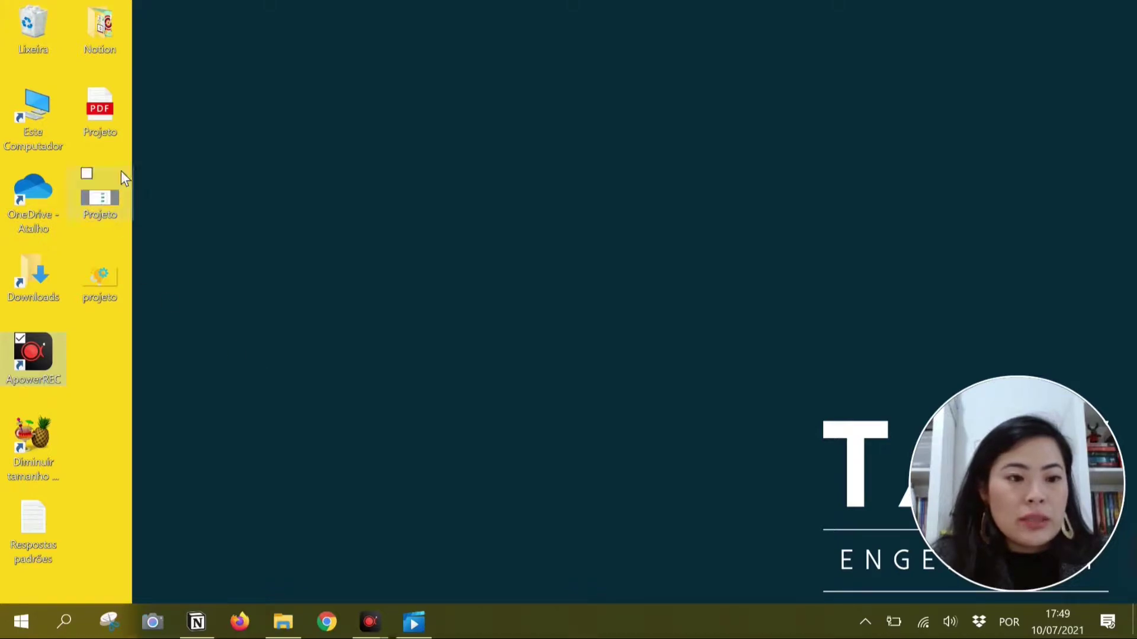
click(104, 126)
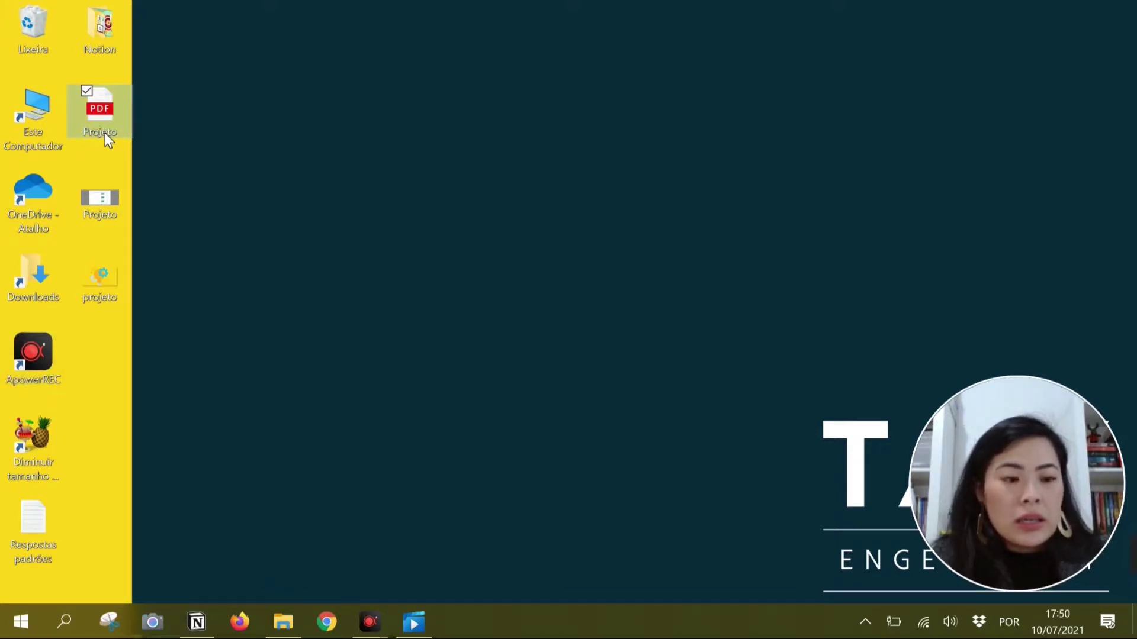
click(105, 134)
text(XXX-ARQ-15-R00-TERREO)
key(Return)
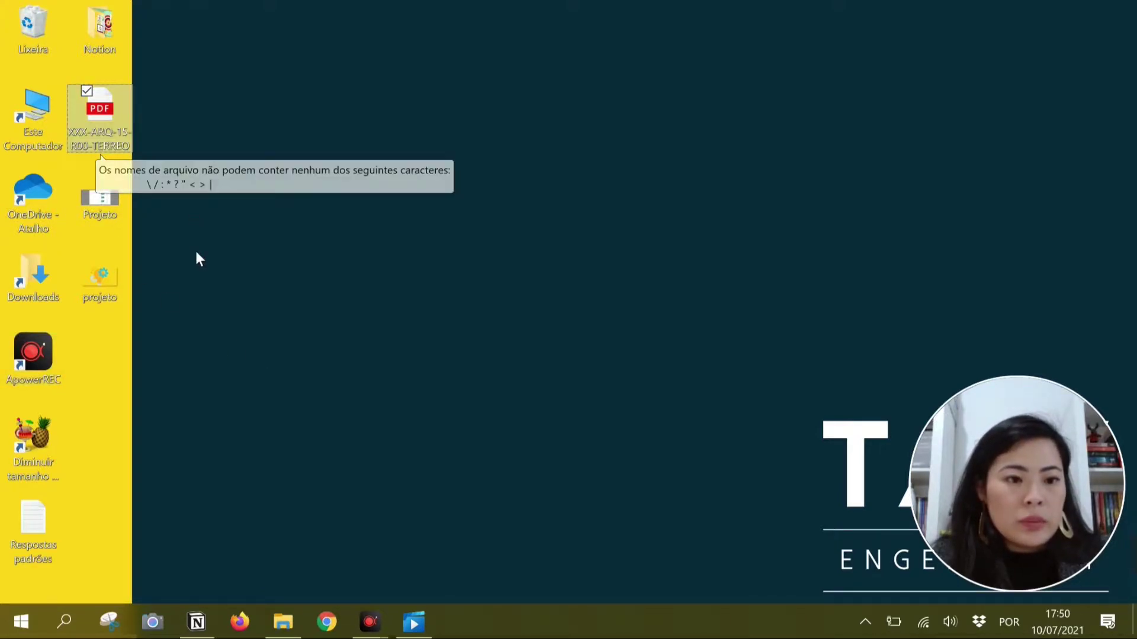
- Rename the Projeto file just below the PDF on the desktop as XXX-ARQ-15-R00-TERREO
click(98, 219)
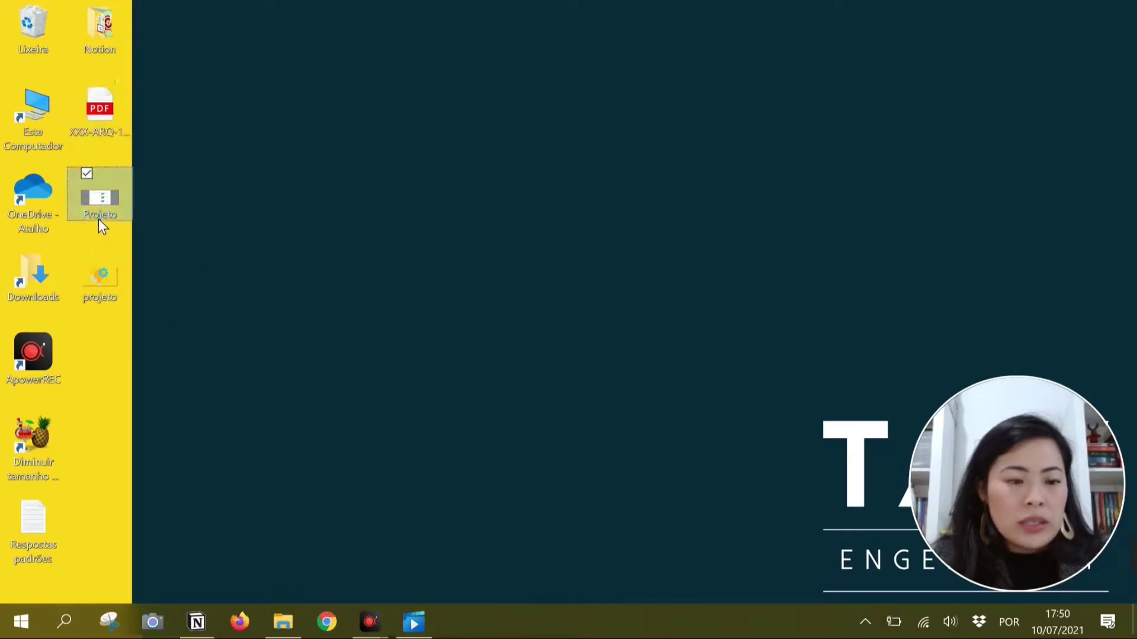
click(105, 214)
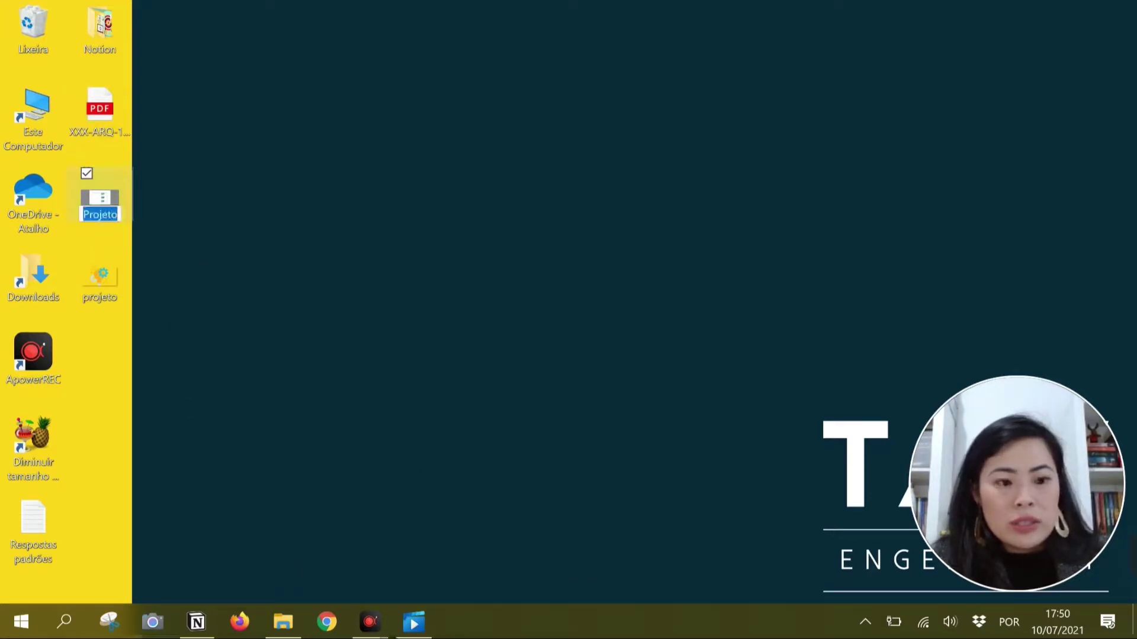
text(XXX-ARQ-15-R00-TERREO)
key(Return)
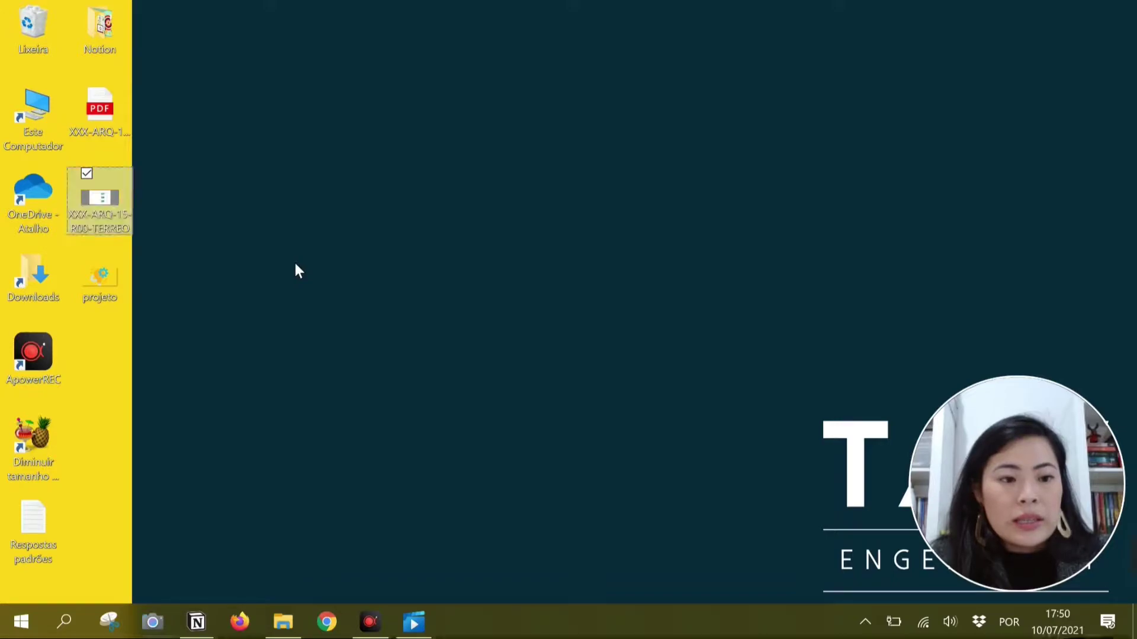
- Return to Notion and add a column named "Arquivo" after Nome with the Files & media property type
click(197, 622)
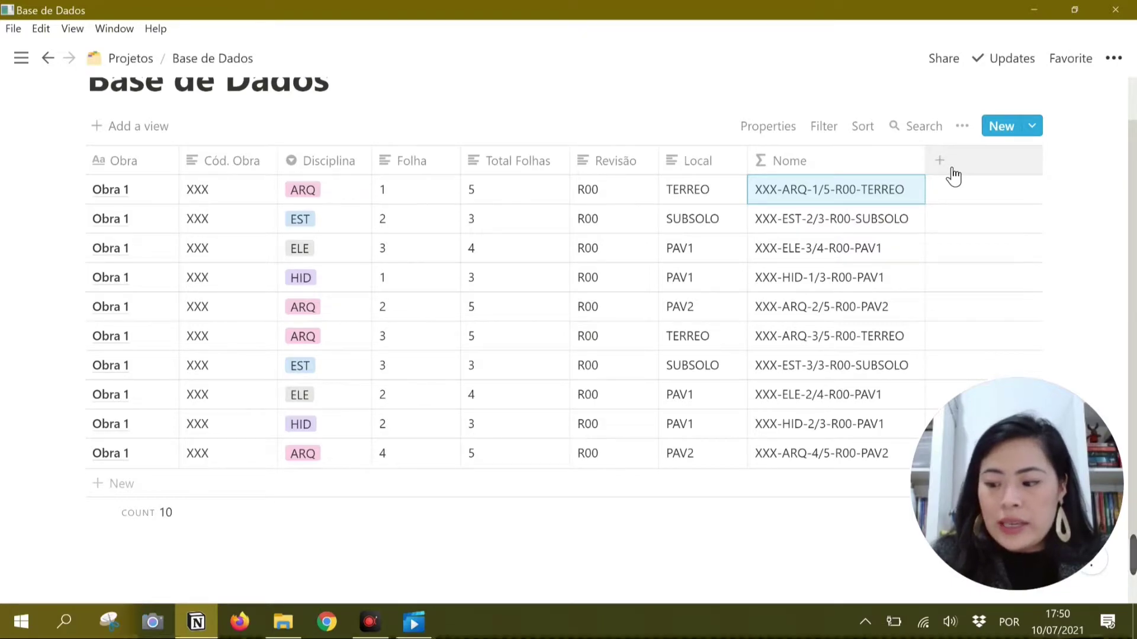
click(951, 170)
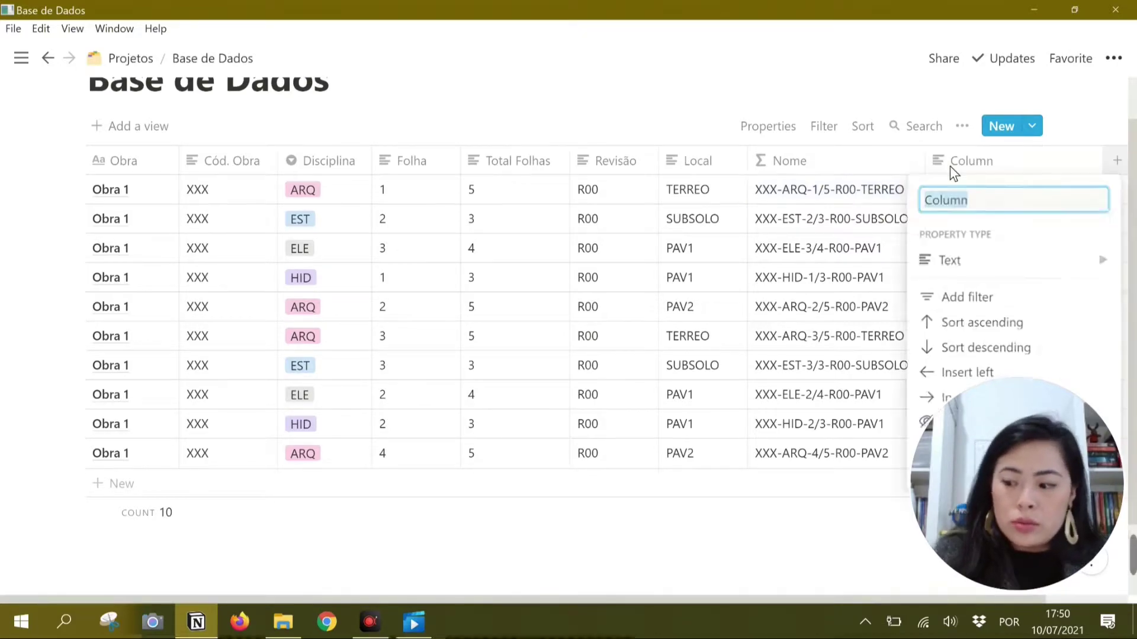
text(A)
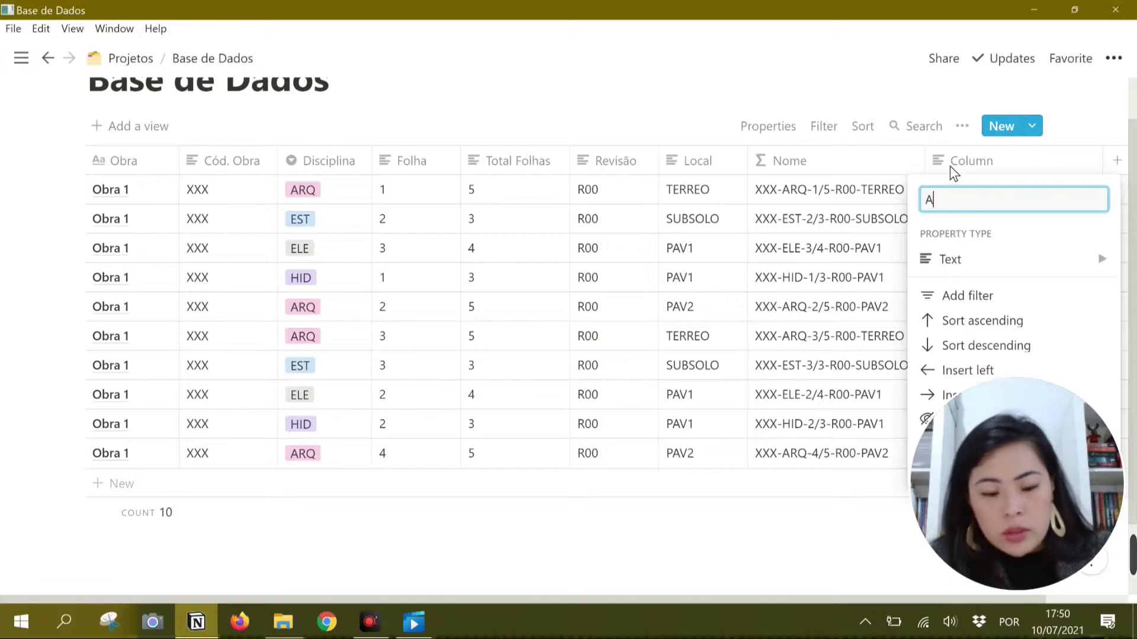
text(rquivo)
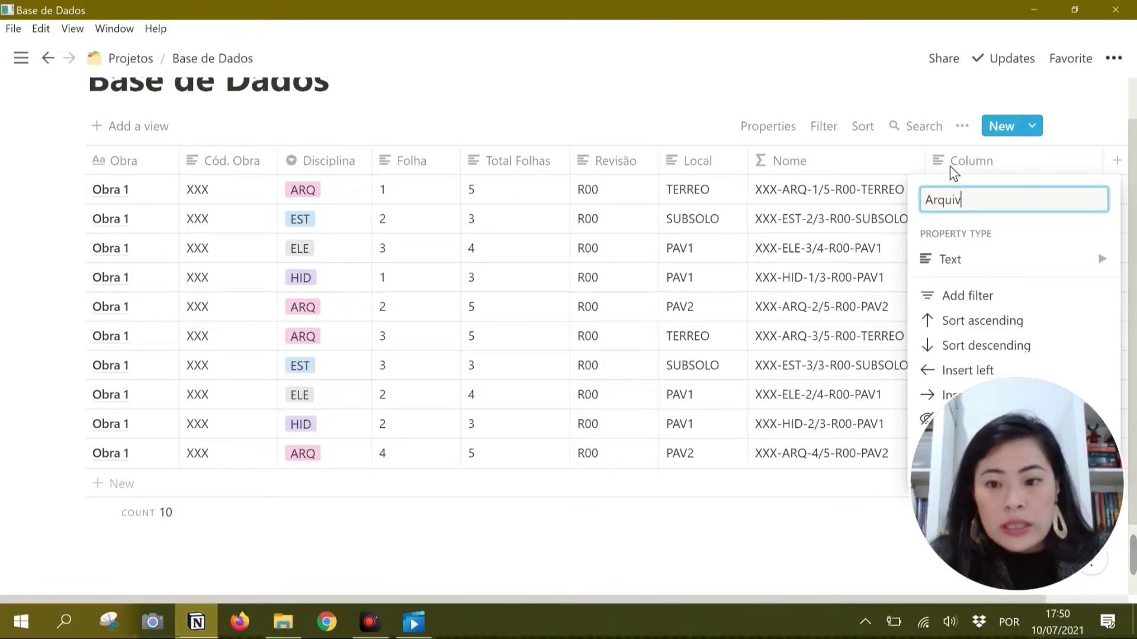
click(957, 261)
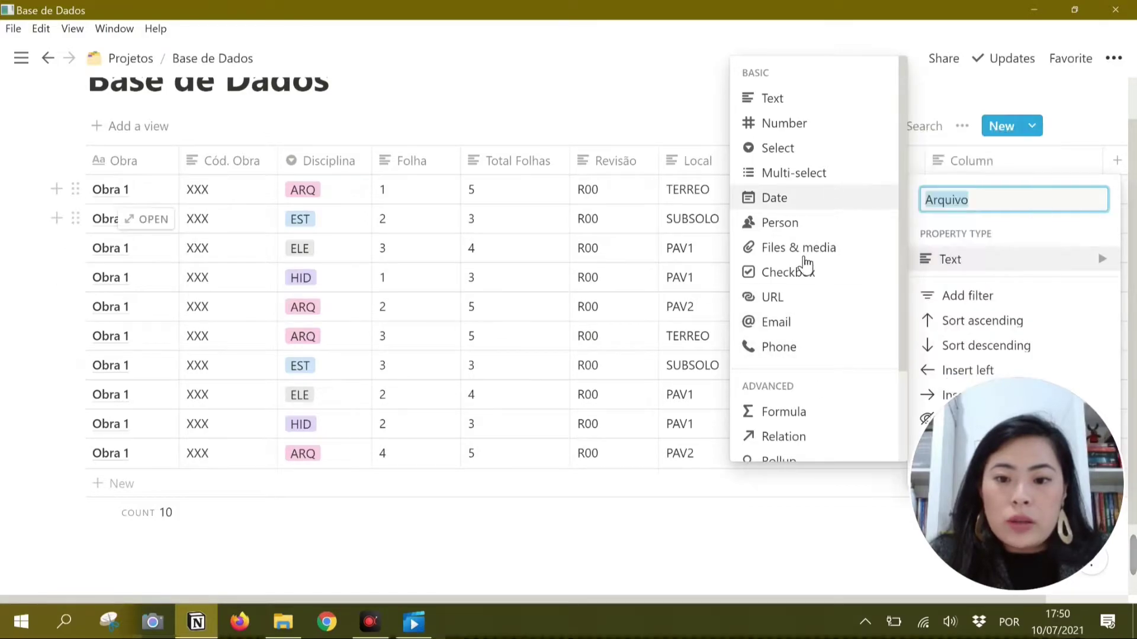
click(803, 252)
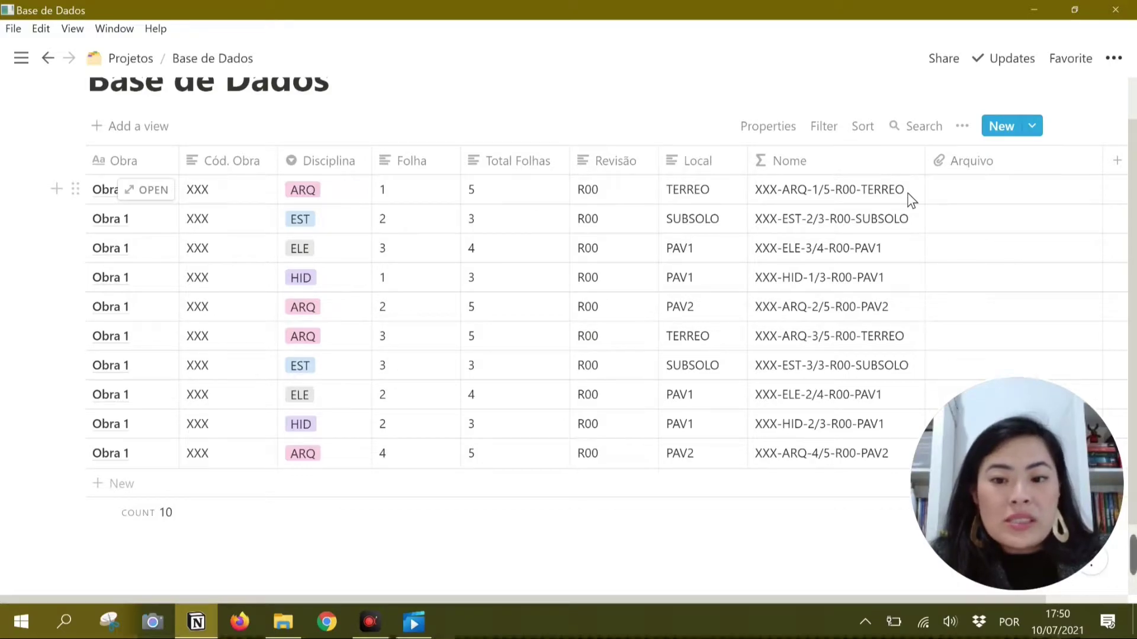
- Attach the XXX-ARQ-15-R00-TERREO drawing image from the Windows desktop to the first row's Arquivo cell
click(868, 193)
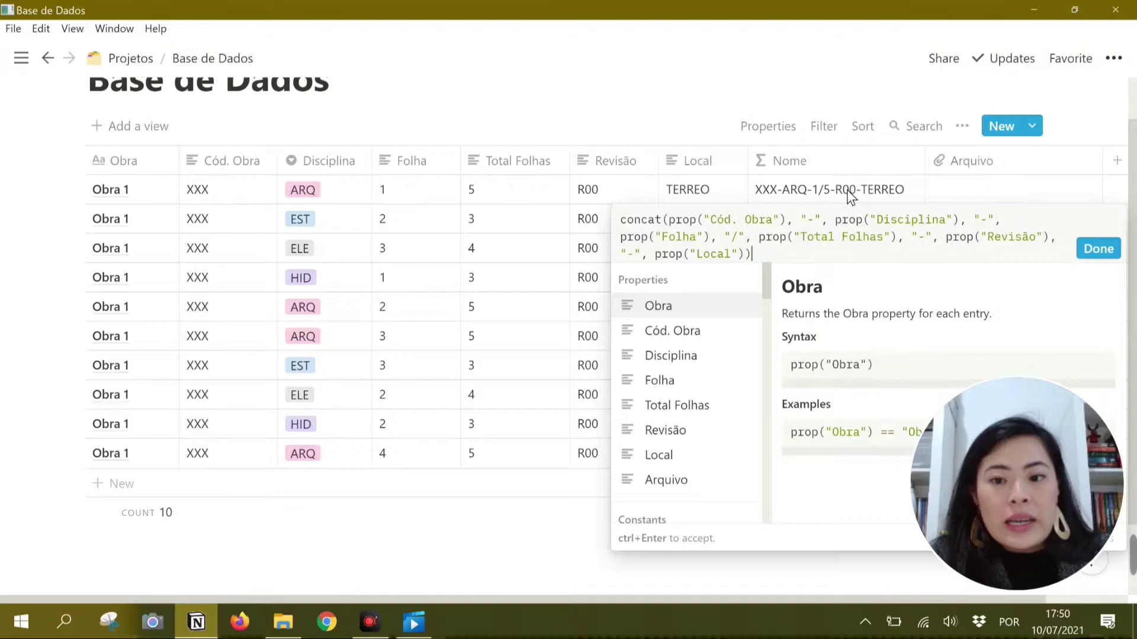
key(Escape)
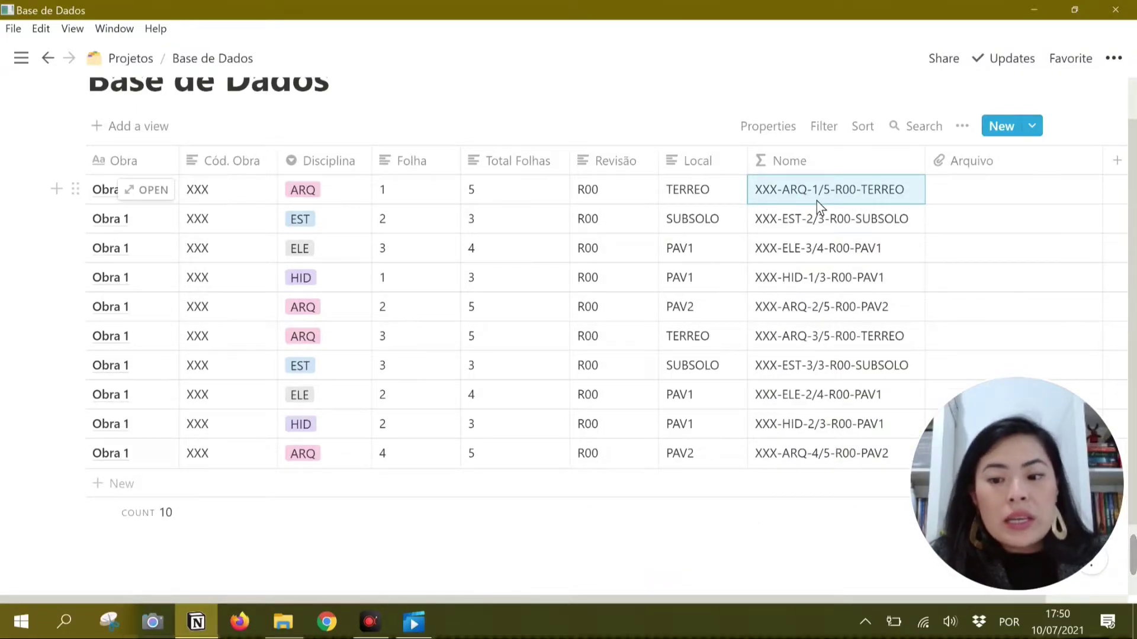
click(980, 201)
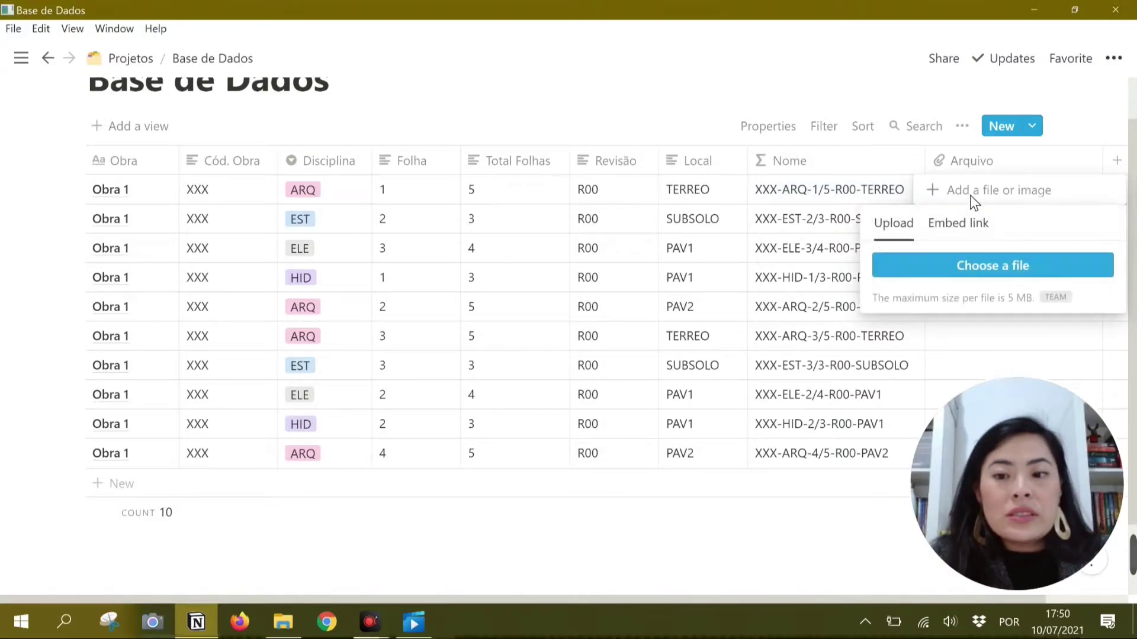
click(965, 262)
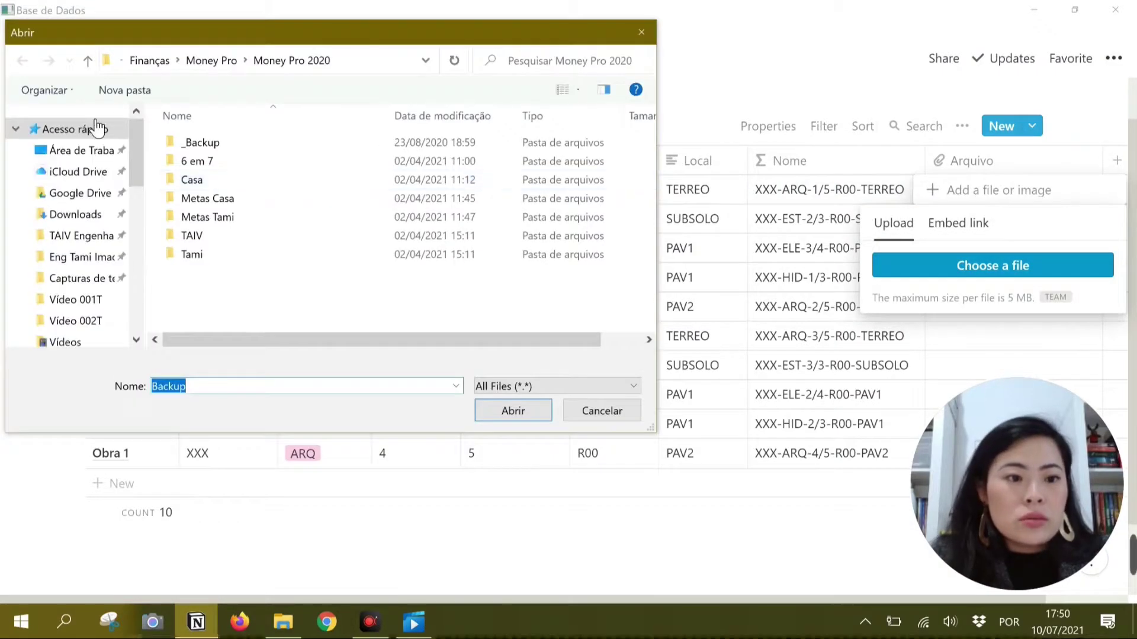
click(74, 151)
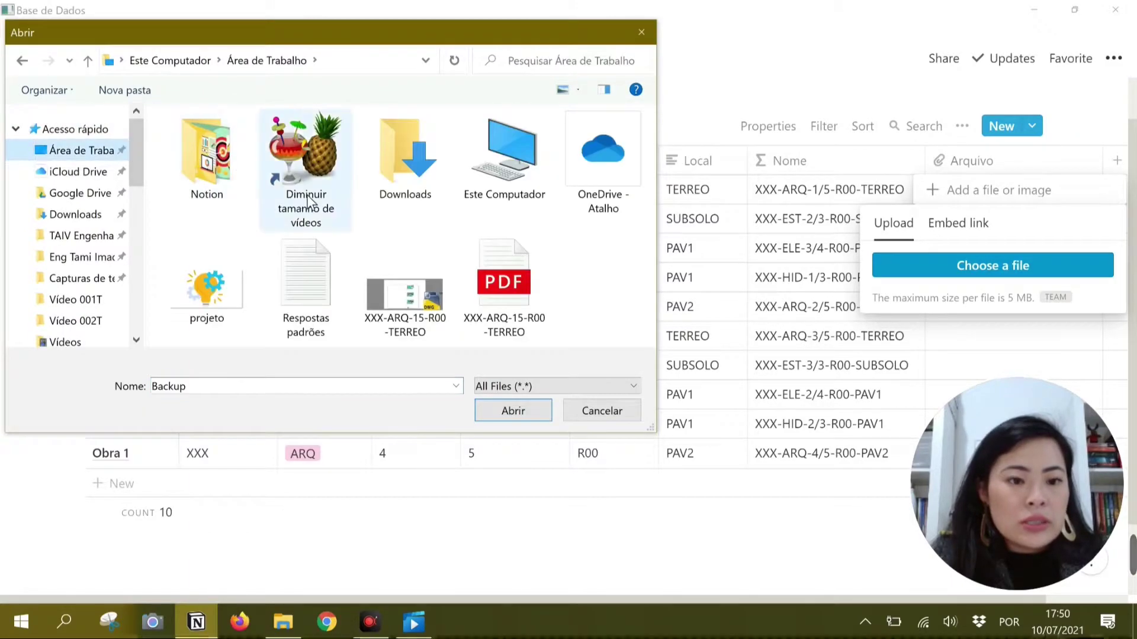
click(423, 323)
click(520, 413)
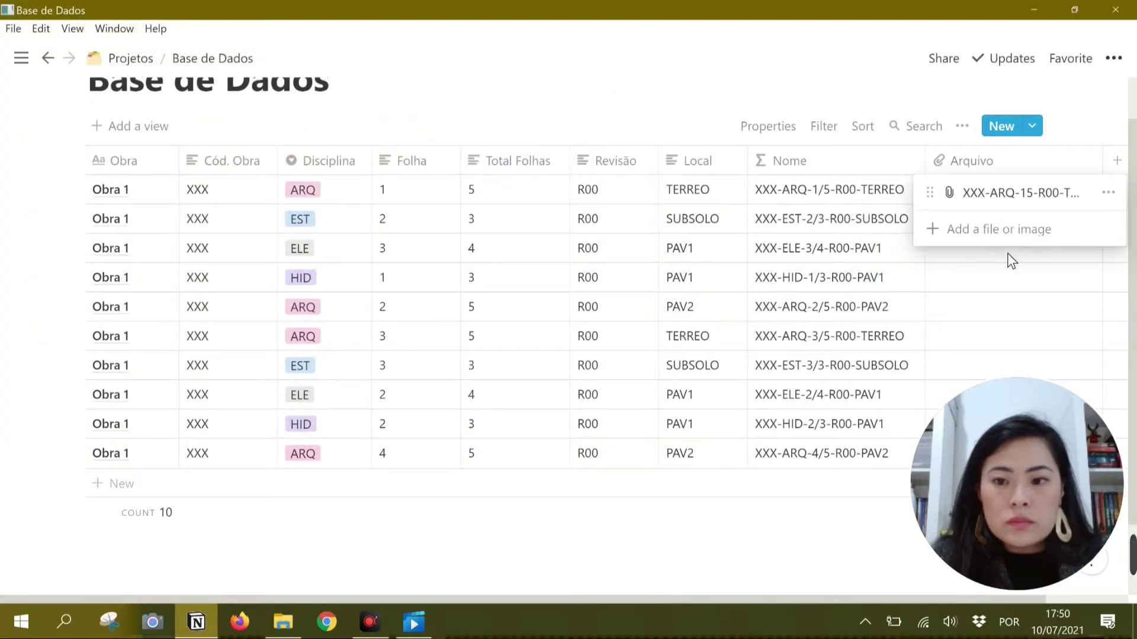
- Attach the XXX-ARQ-15-R00-TERREO PDF from the Windows desktop to the second row's Arquivo cell
click(1007, 252)
click(1007, 227)
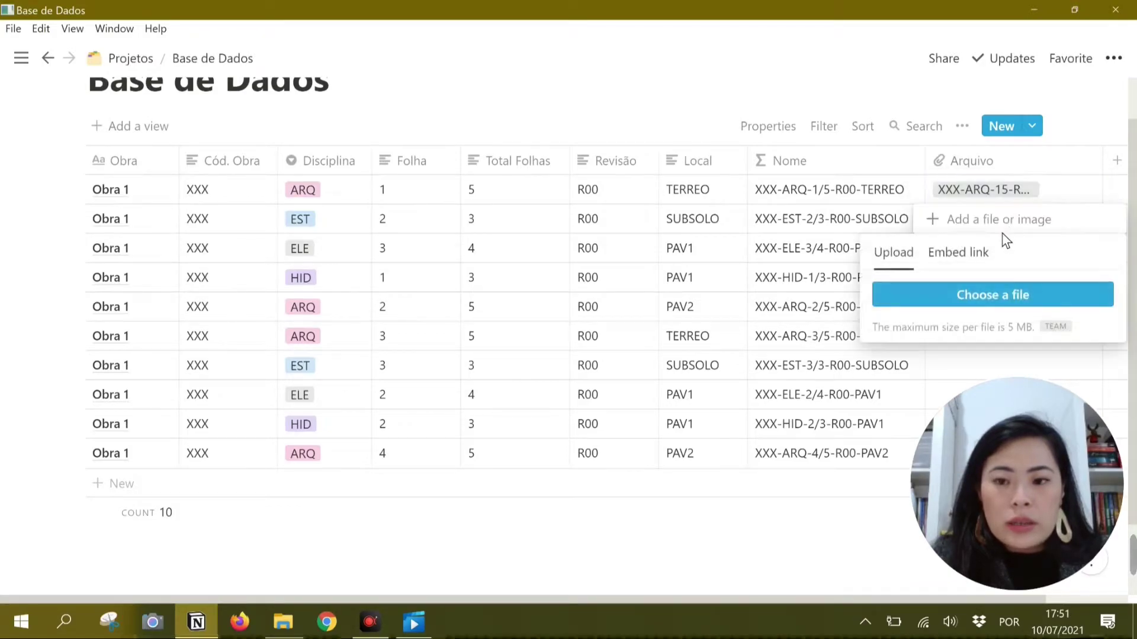
click(952, 295)
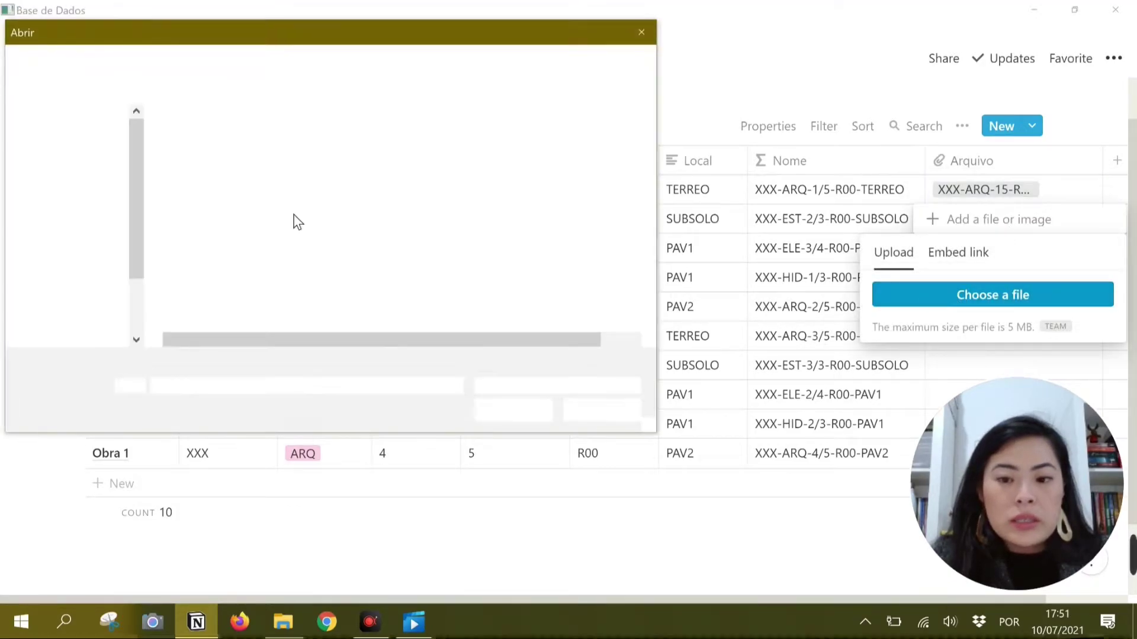
click(93, 155)
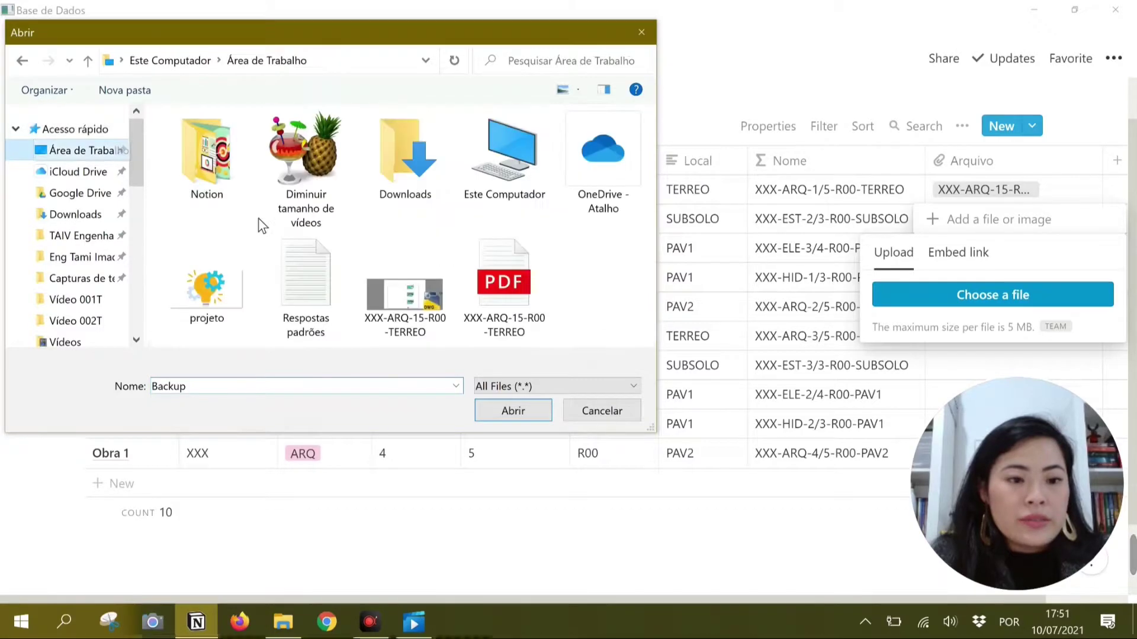
click(514, 297)
double_click(513, 298)
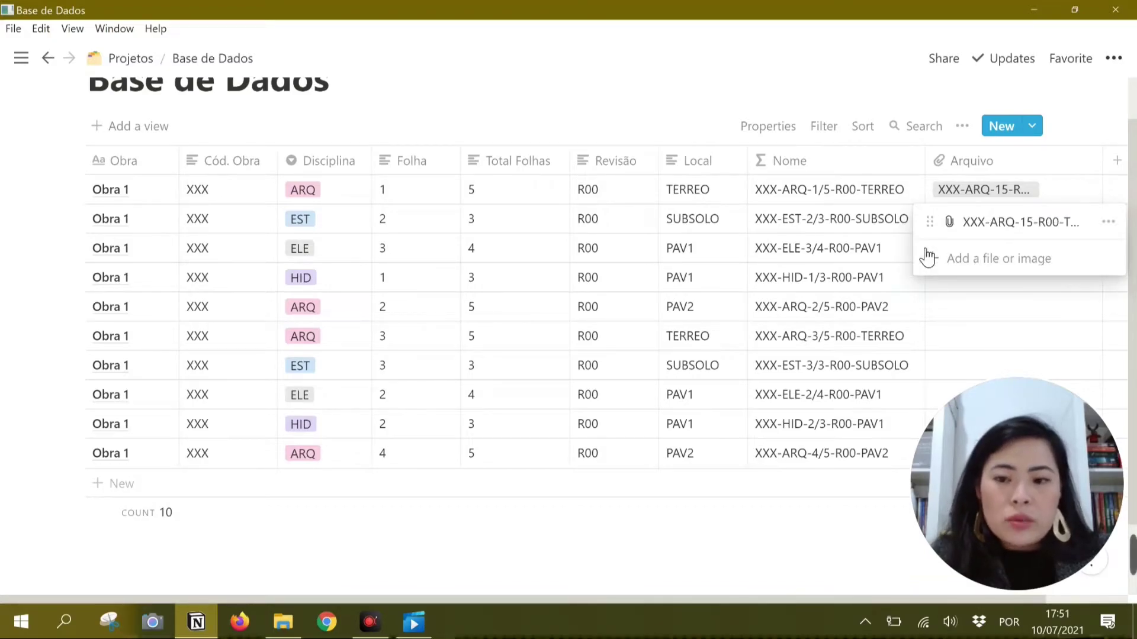
- Copy the second row's Arquivo attachment into the Arquivo cells of rows three to ten
key(Escape)
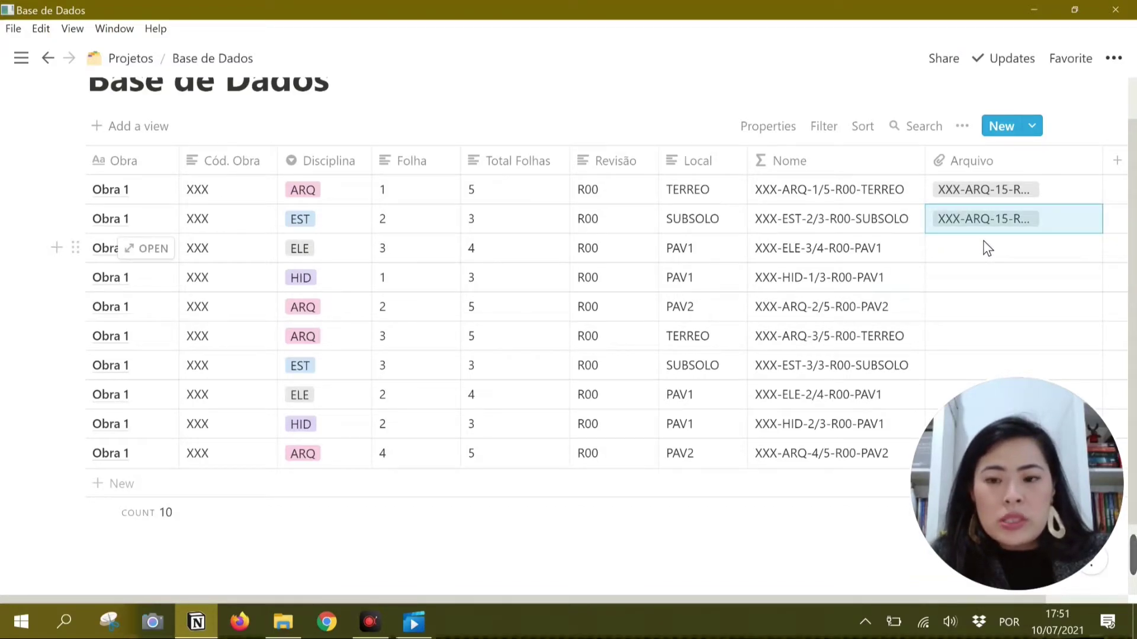
drag(983, 241, 968, 445)
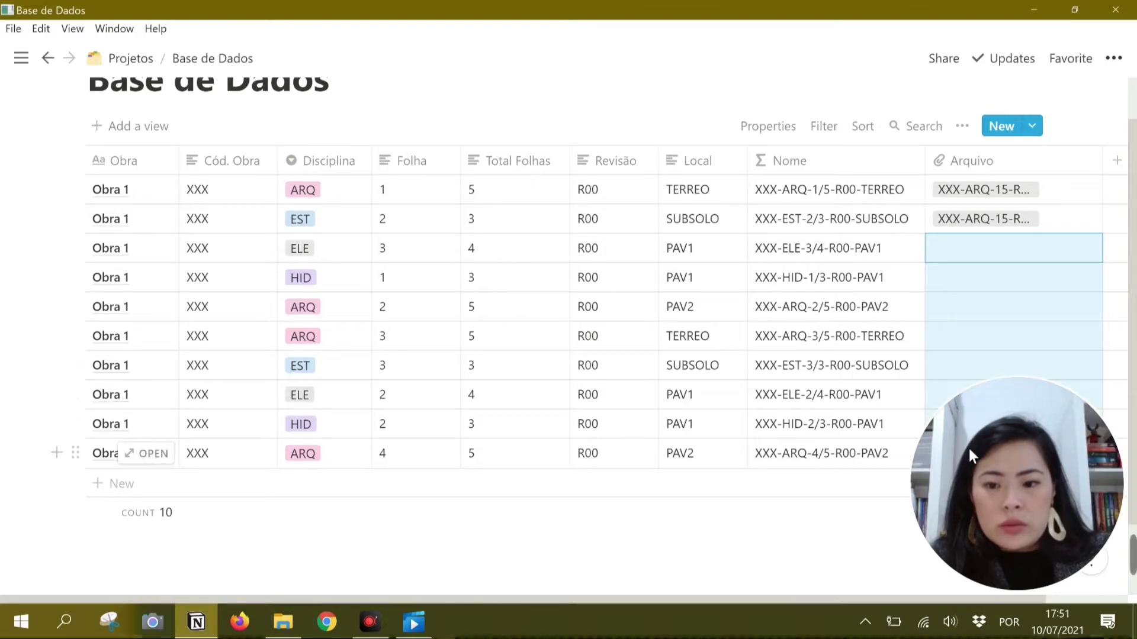
key(ctrl+v)
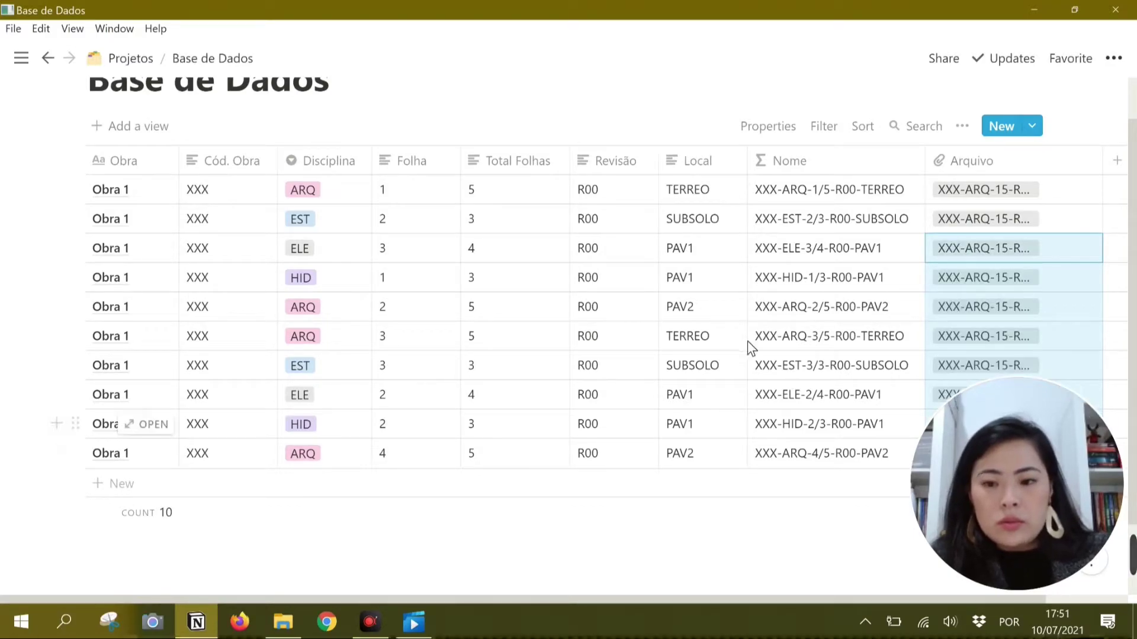
- Add a column named "Status" after Arquivo with the Select property type
scroll(747, 341, right, 3)
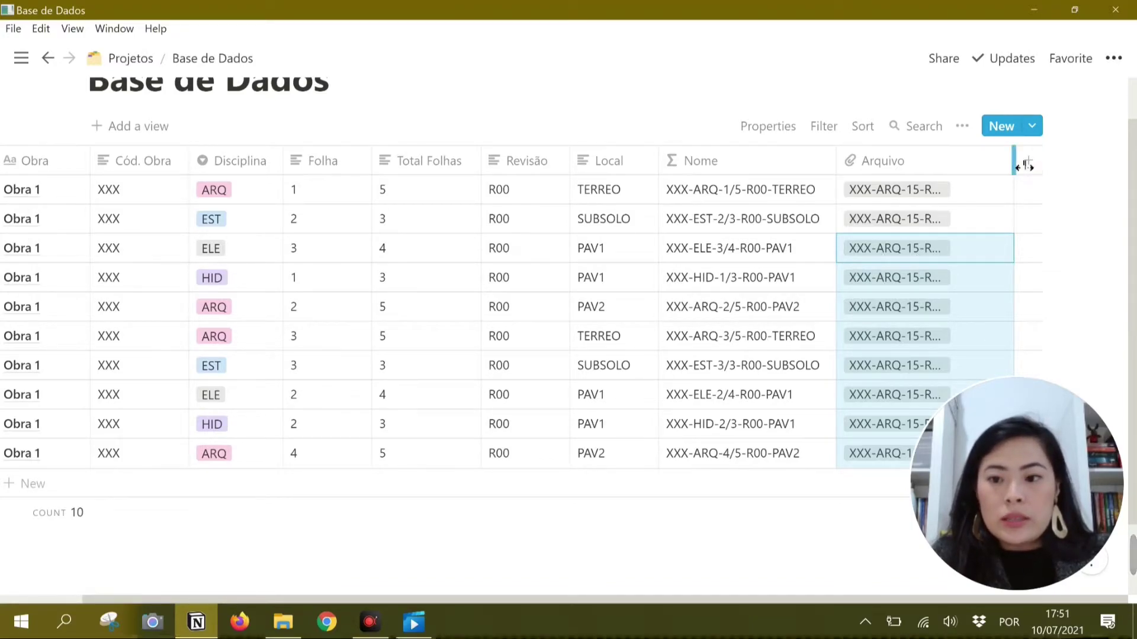
scroll(1001, 169, left, 1)
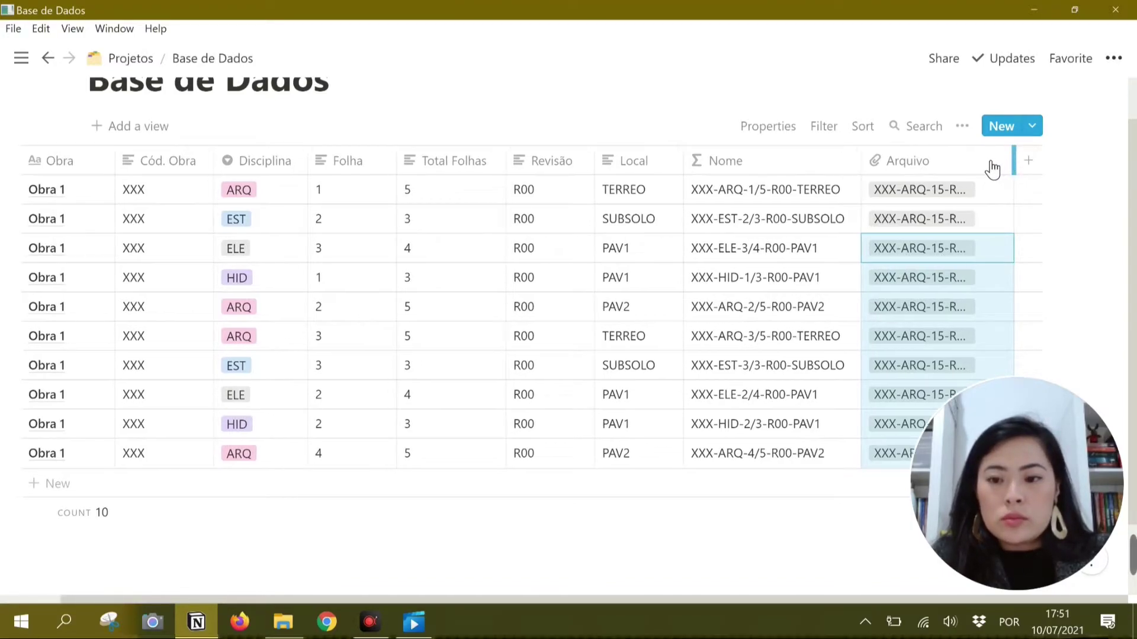
click(1029, 160)
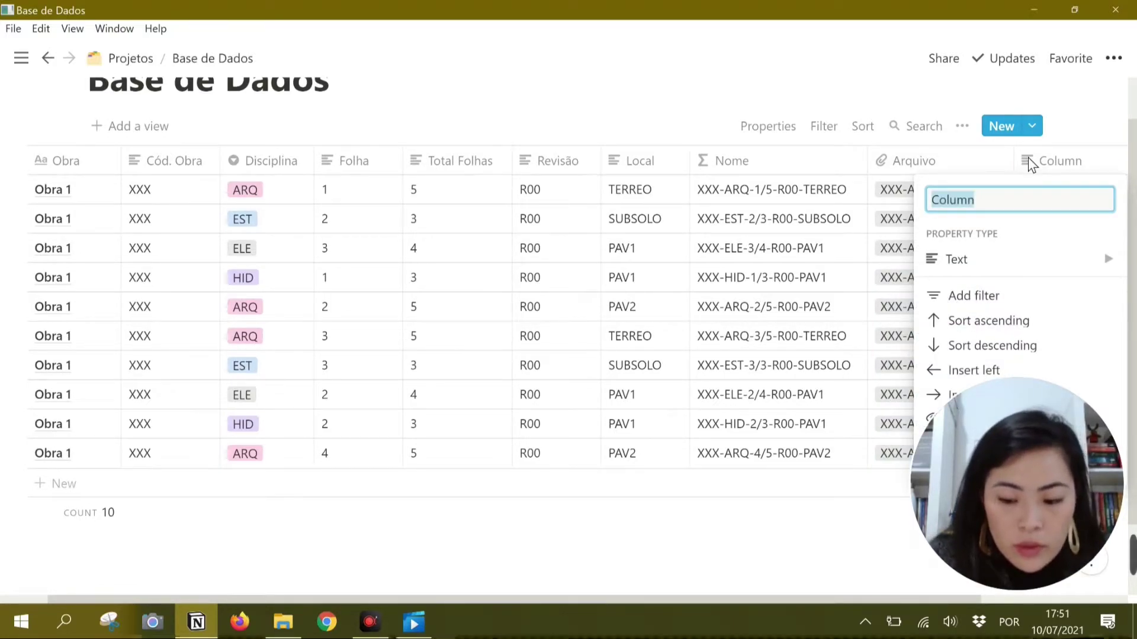
text(Status)
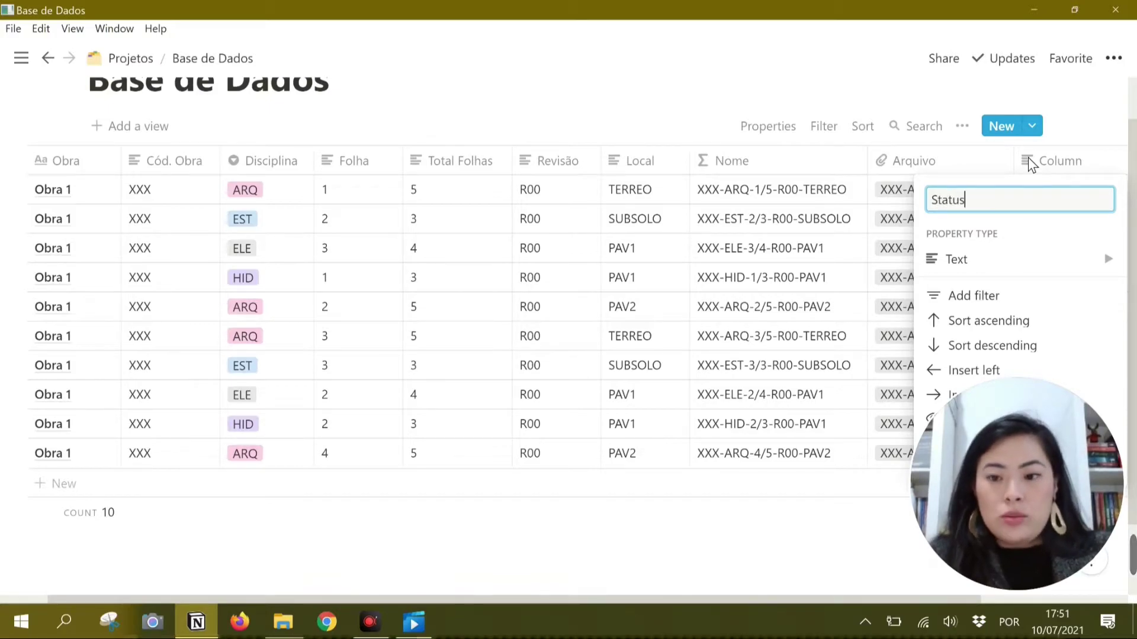
mouse_move(986, 266)
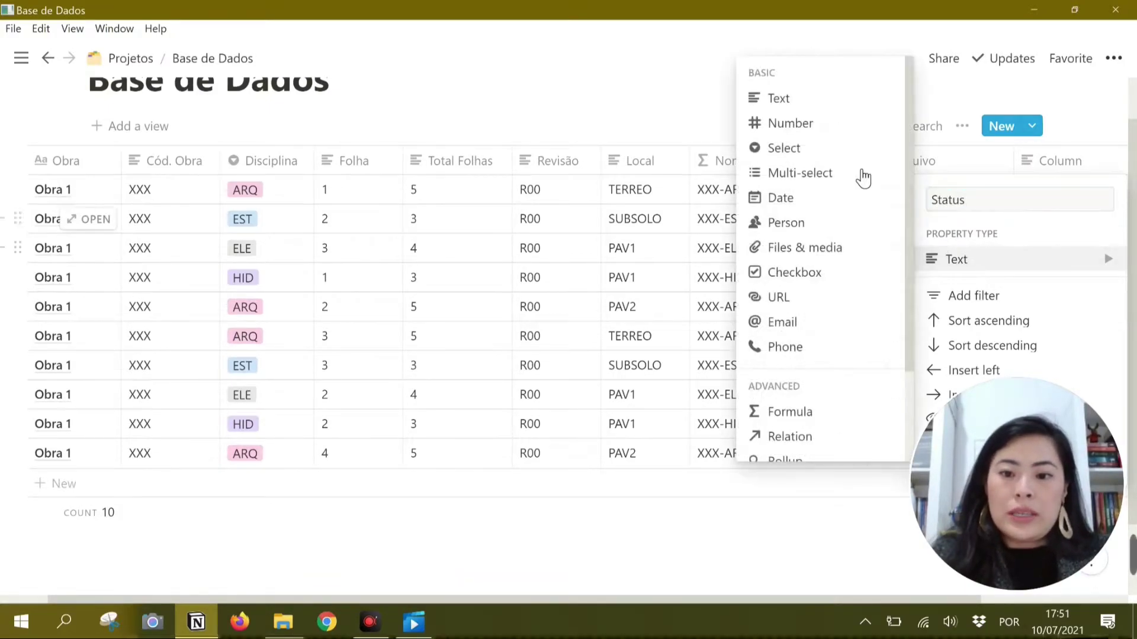
click(849, 152)
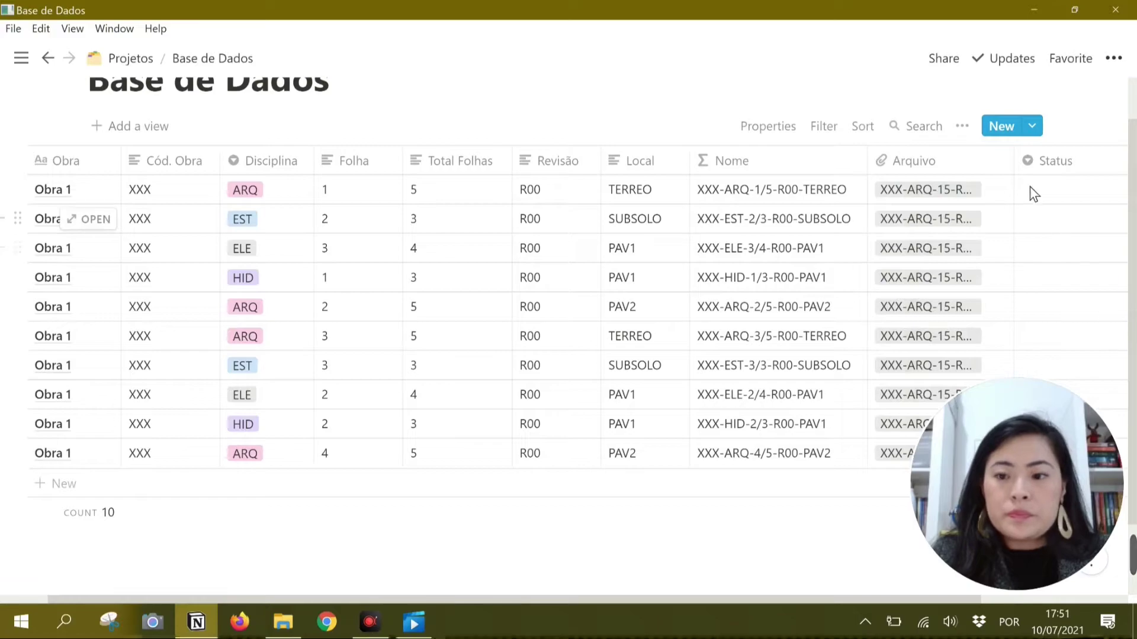
- Create the Status options "Pendente" in the first row and "Em andamento" in the second row
scroll(1029, 187, right, 3)
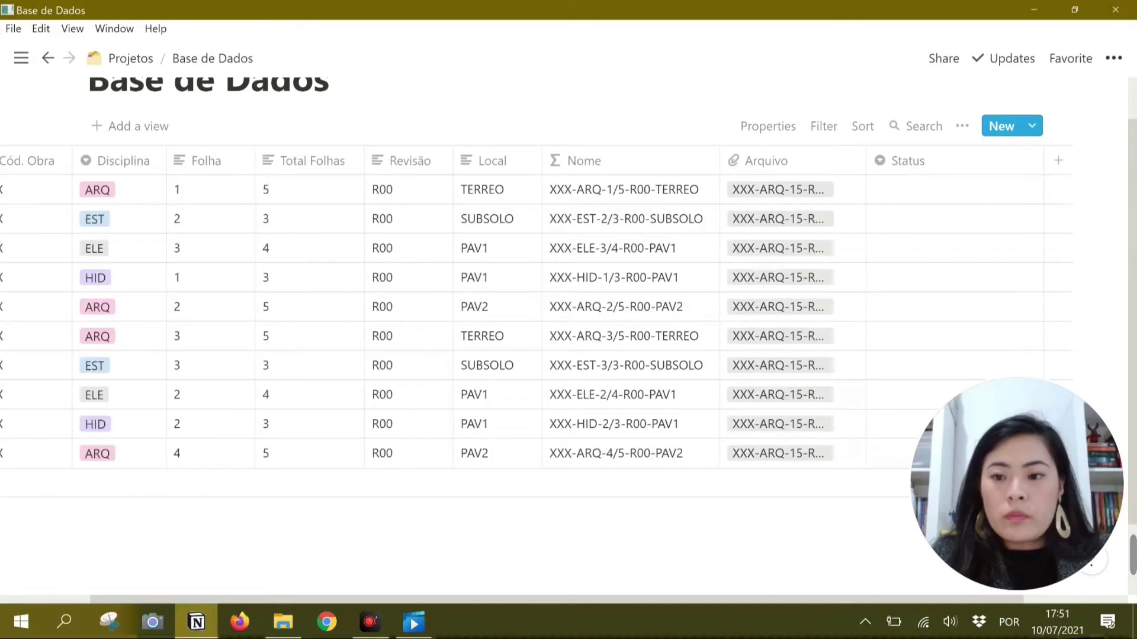
click(886, 190)
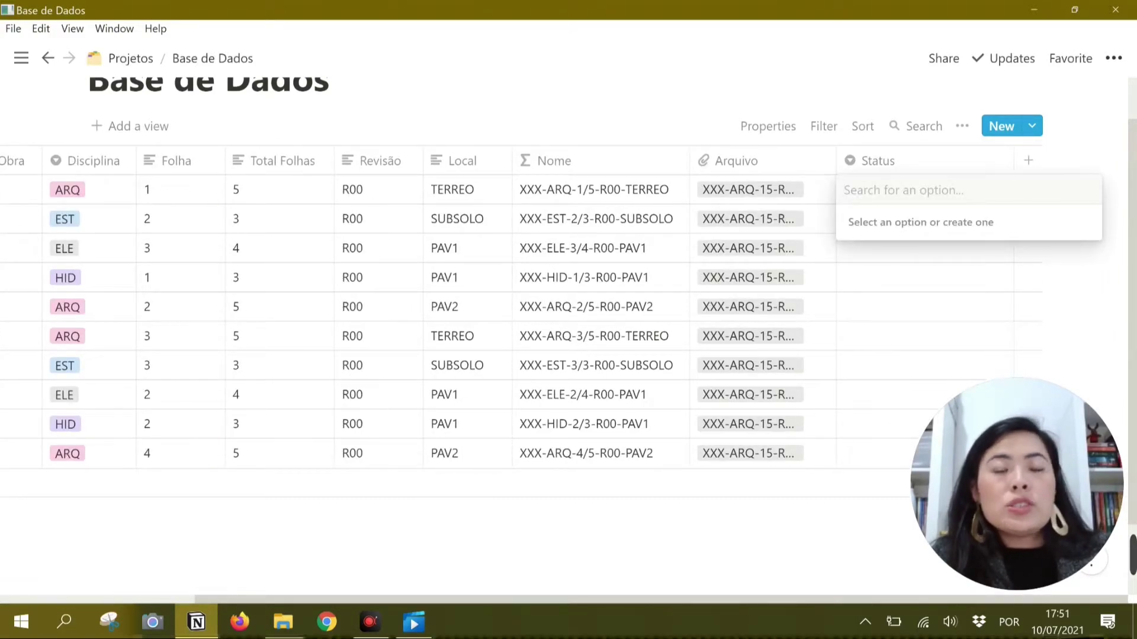
text(Pen)
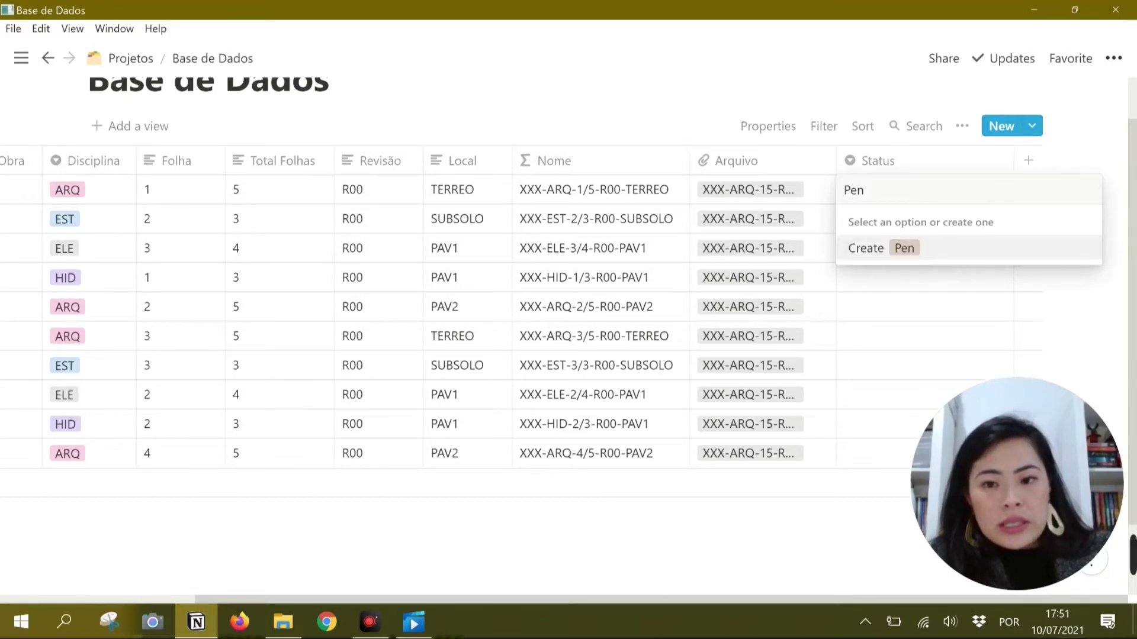
text(dente)
key(Return)
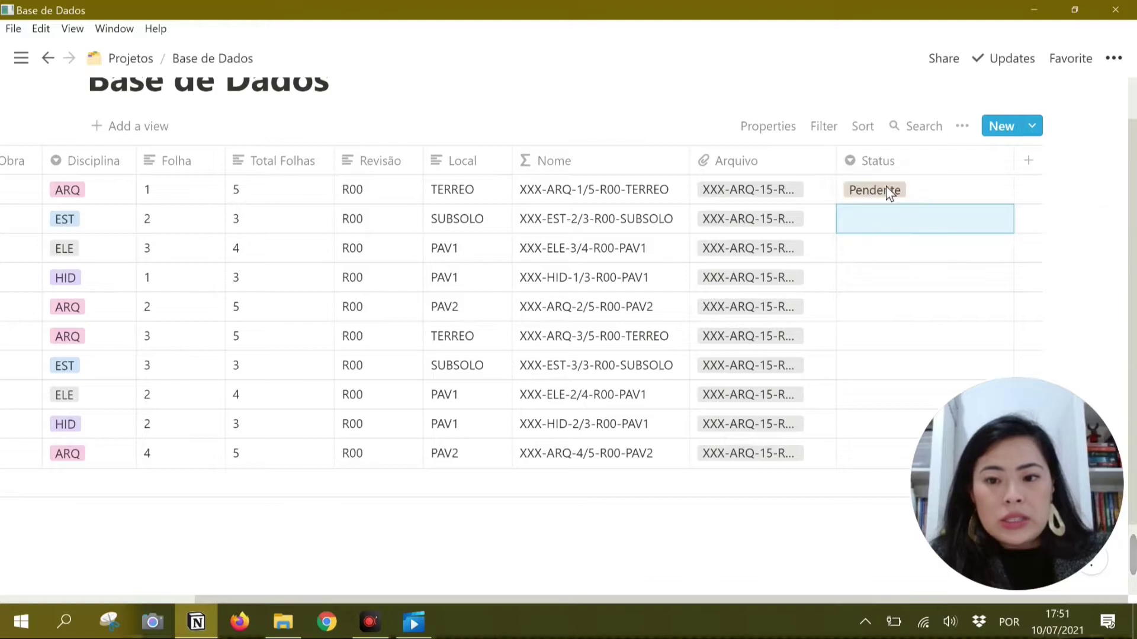
text(Em andamento)
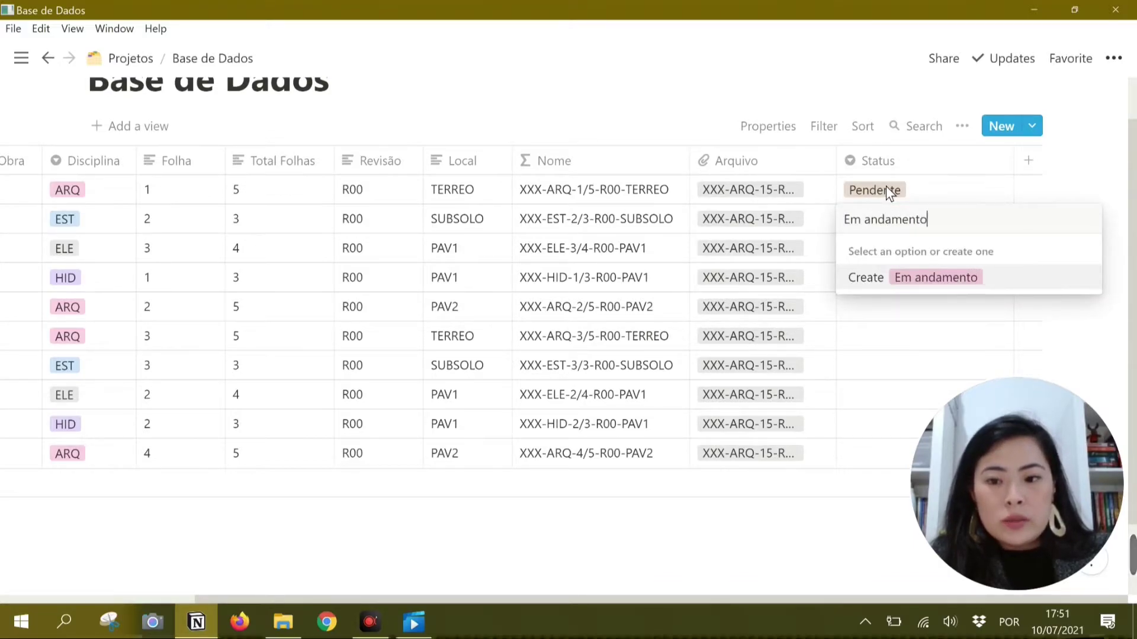
key(Return)
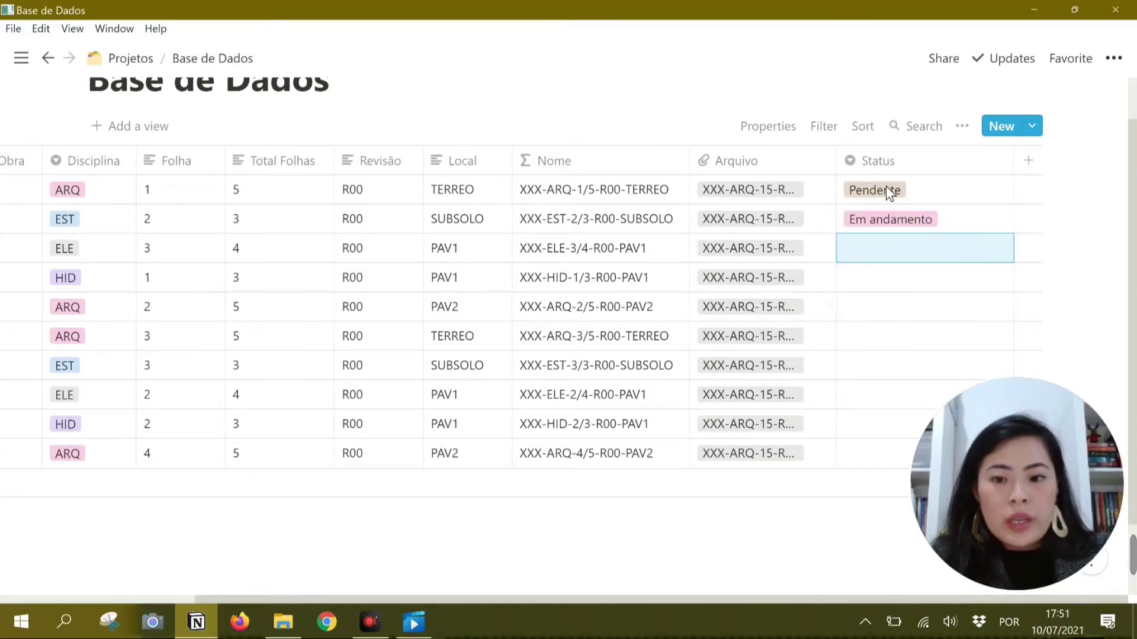
- Create the Status options "Revisar" in the third row and "Liberado obra" in the fourth row
text(Revisar)
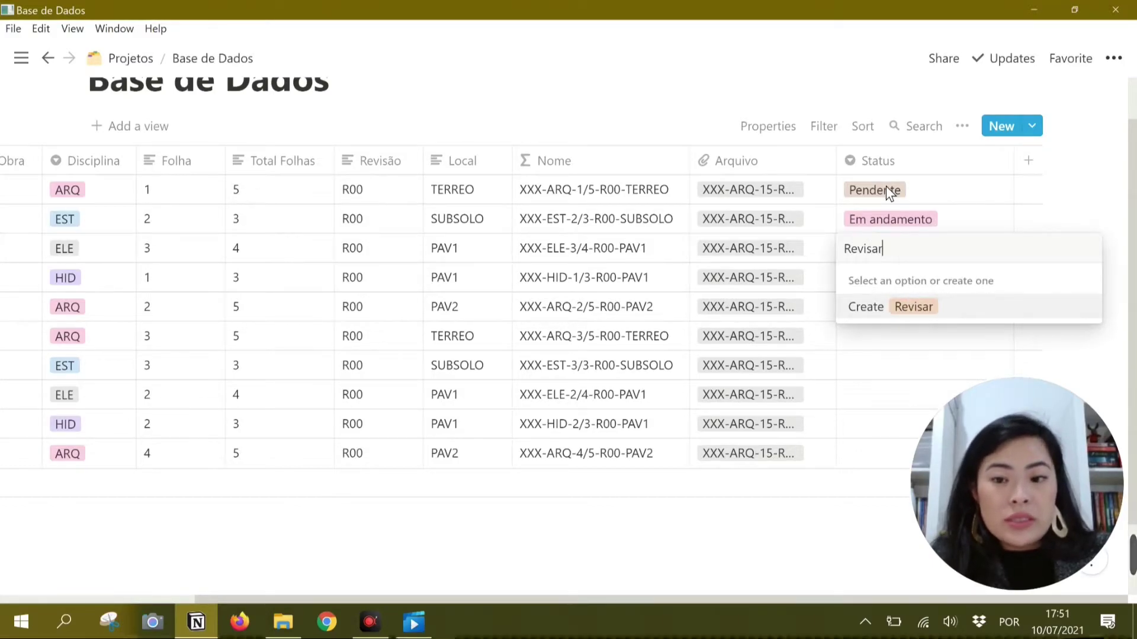
key(Return)
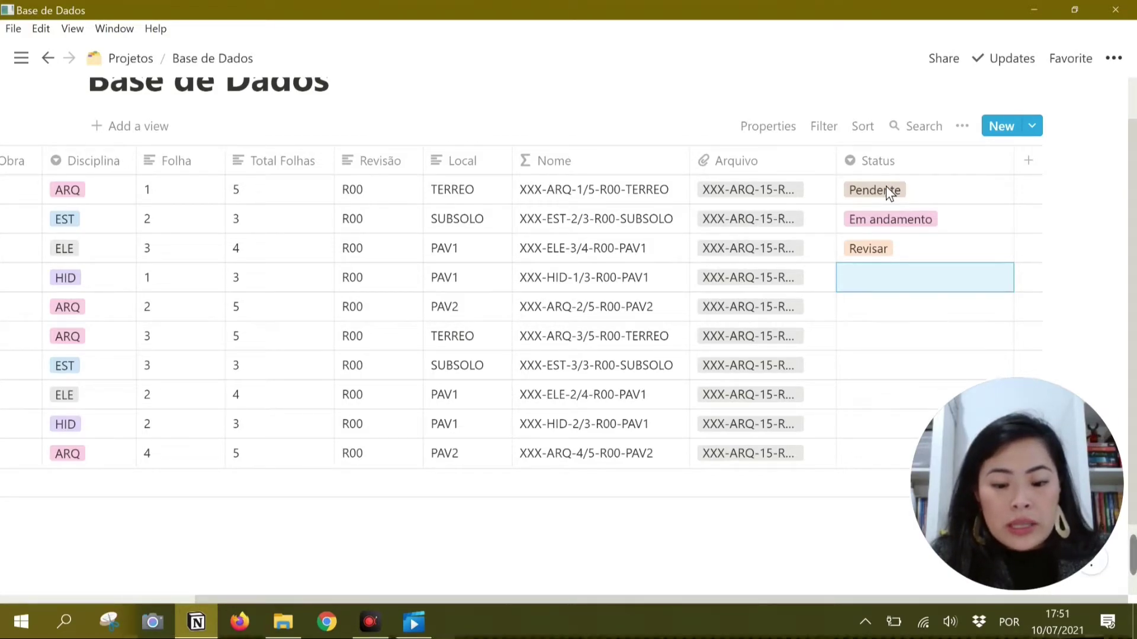
text(Liberado para)
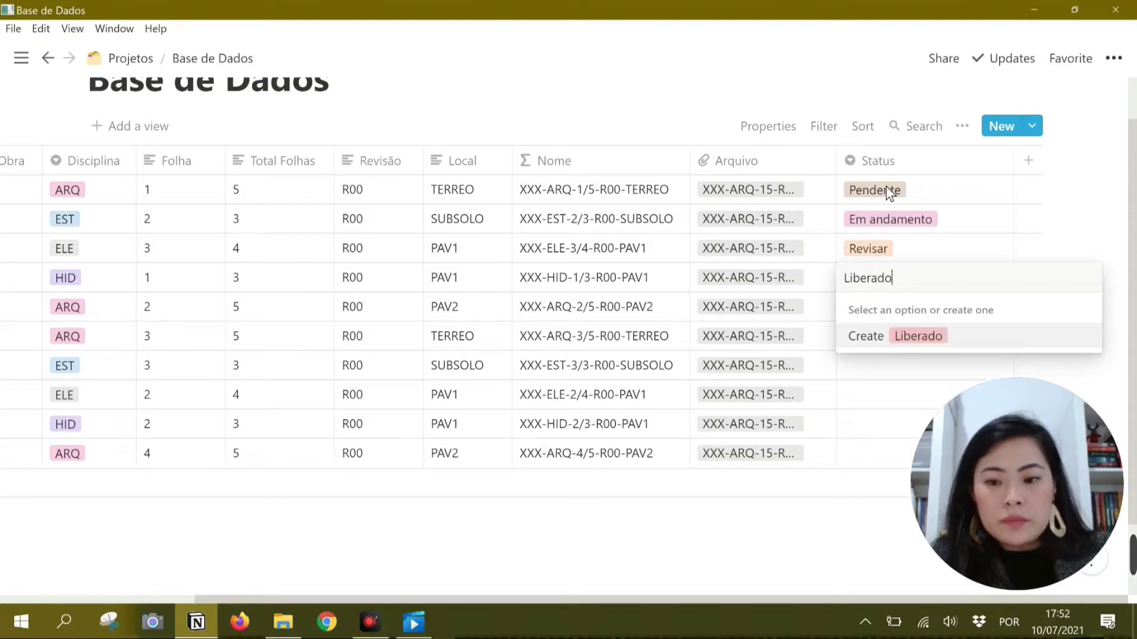
key(BackSpace)
key(BackSpace)
key(BackSpace)
key(BackSpace)
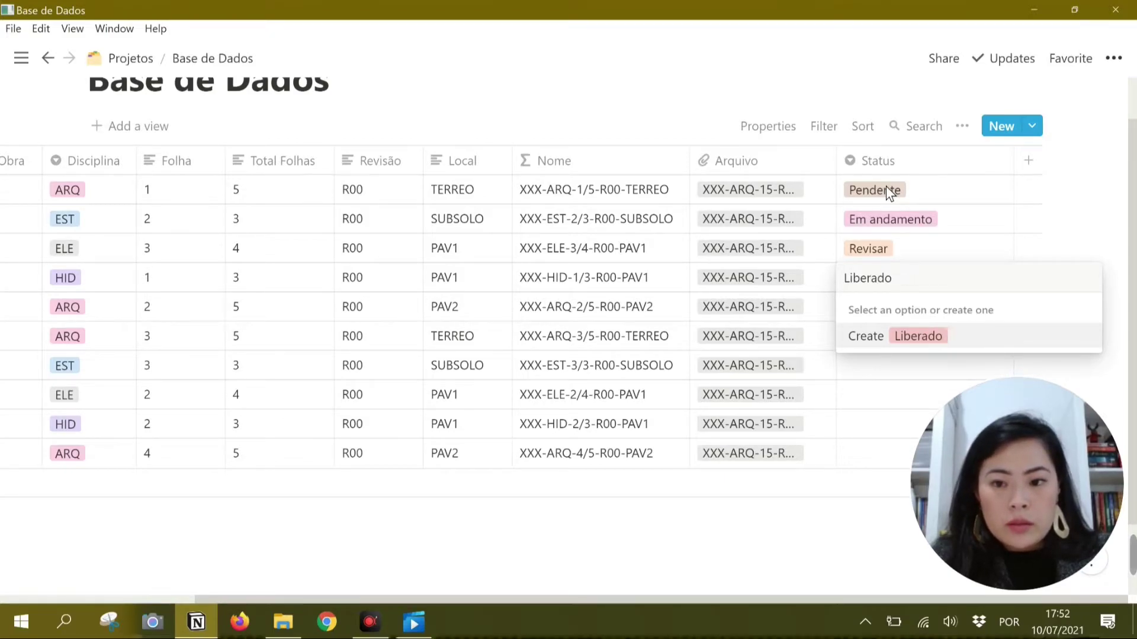
text(obra)
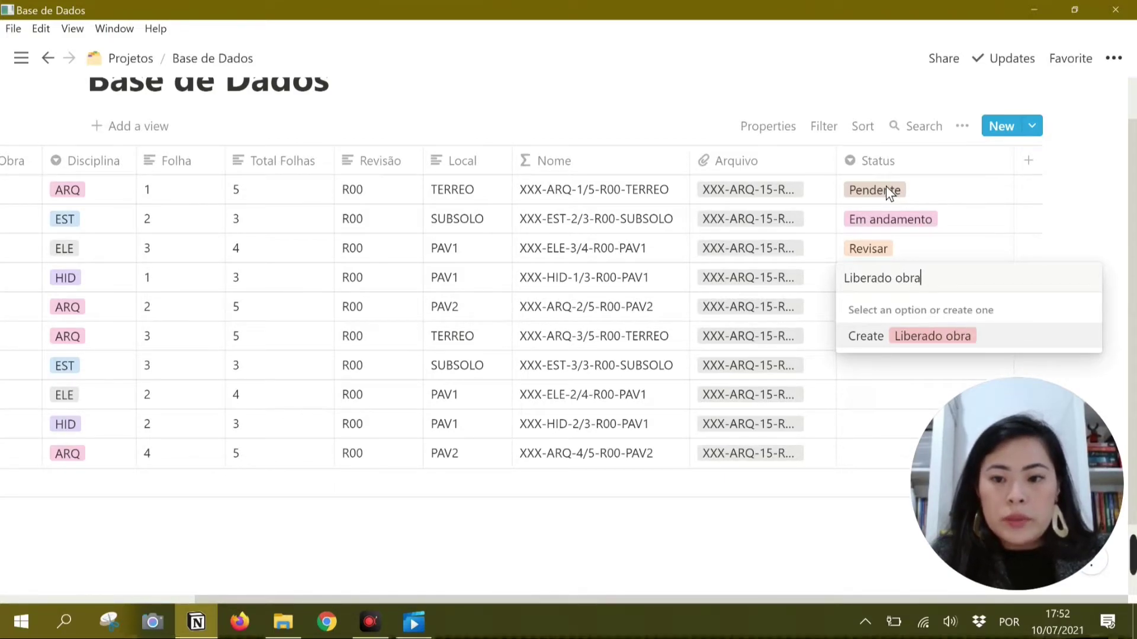
key(Return)
- Review the name and colour settings of the Pendente option from the first row's Status cell without changing them
click(934, 194)
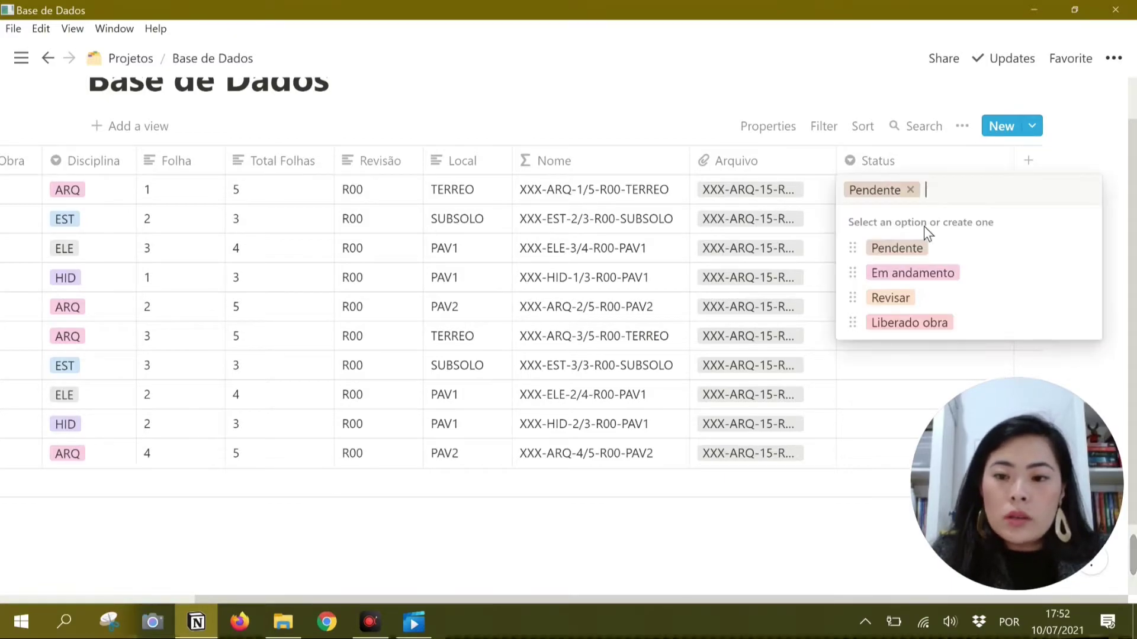
click(1087, 249)
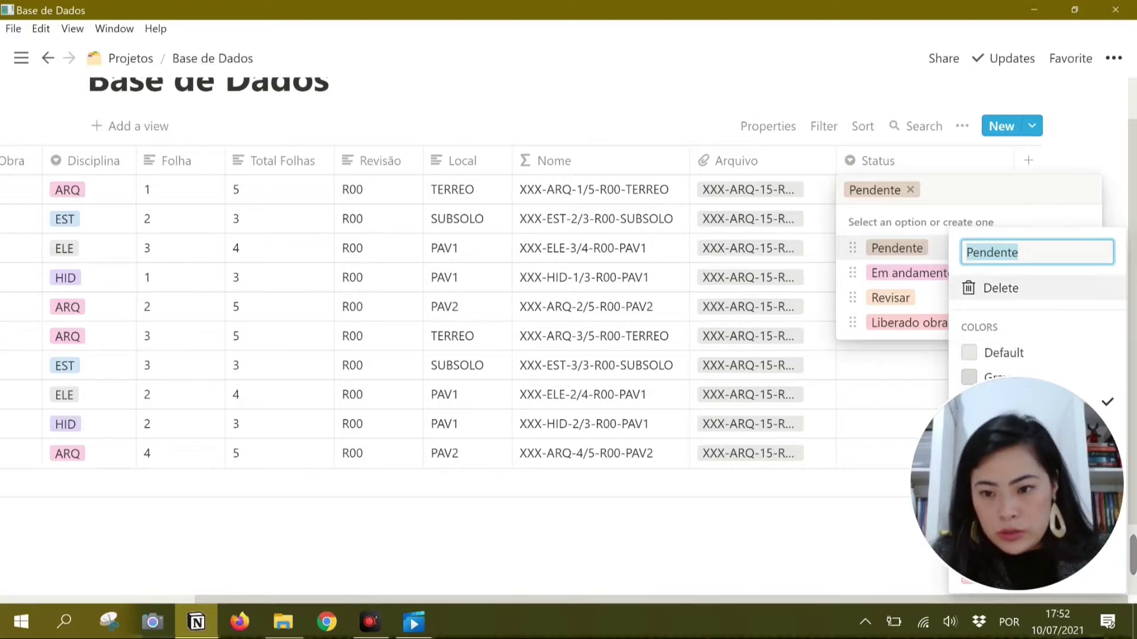
mouse_move(1122, 481)
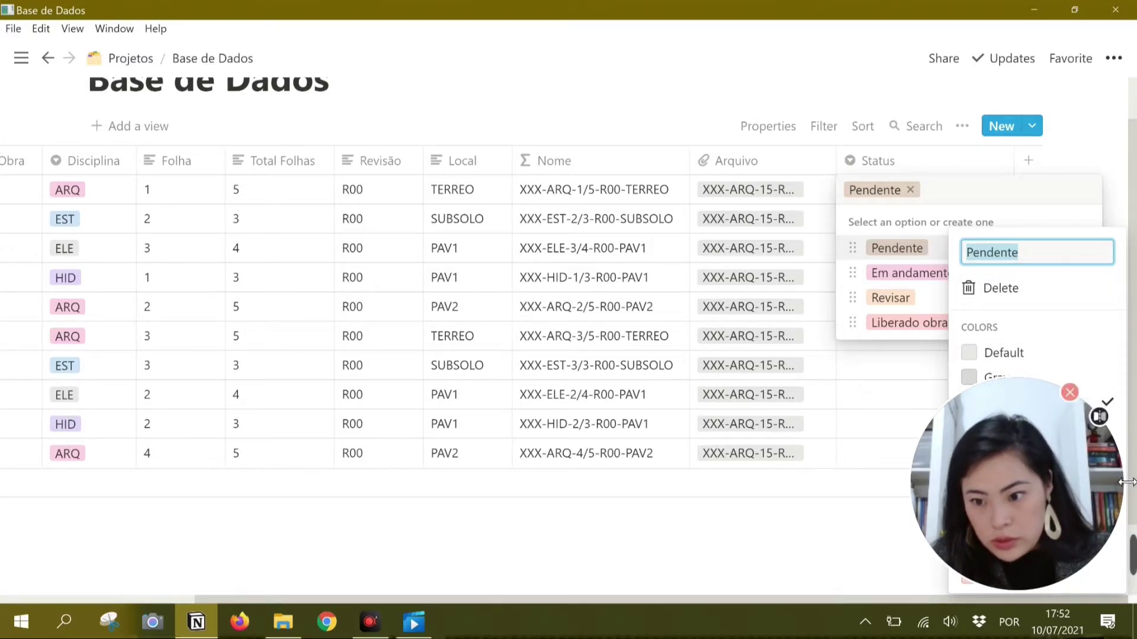
click(1082, 147)
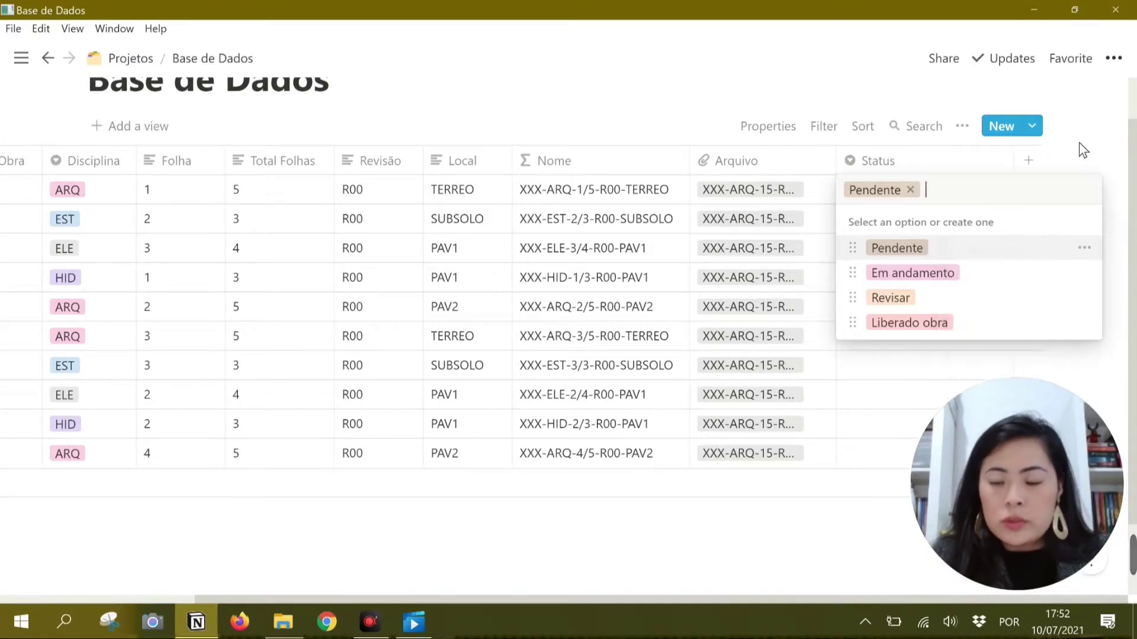
key(Escape)
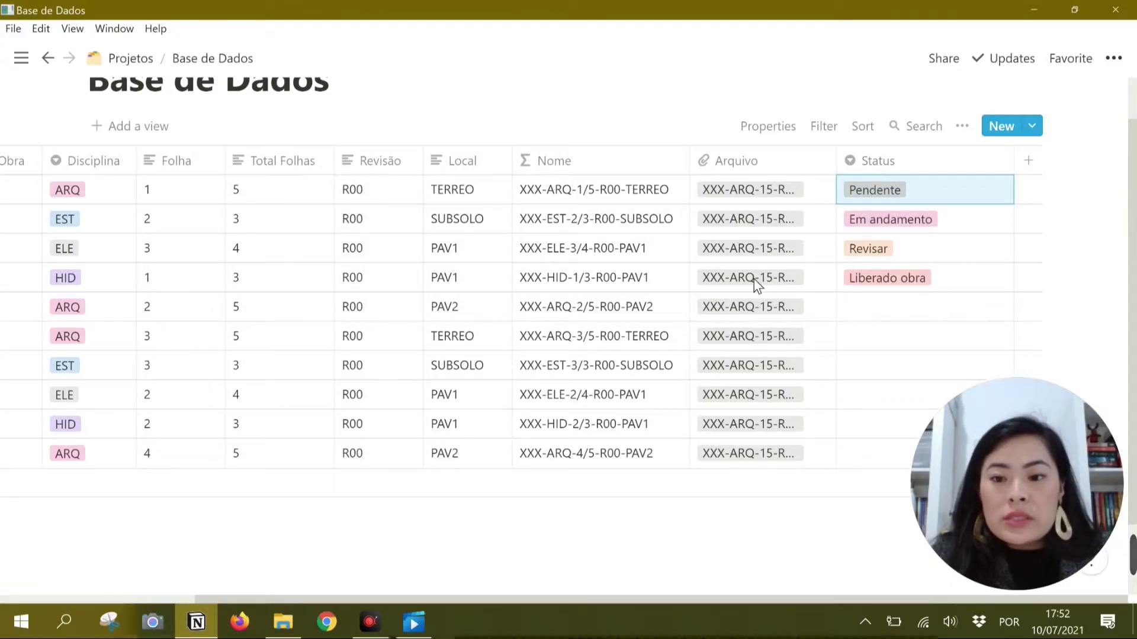
- Narrow the Status column and move it between the Nome and Arquivo columns
drag(1015, 167, 978, 172)
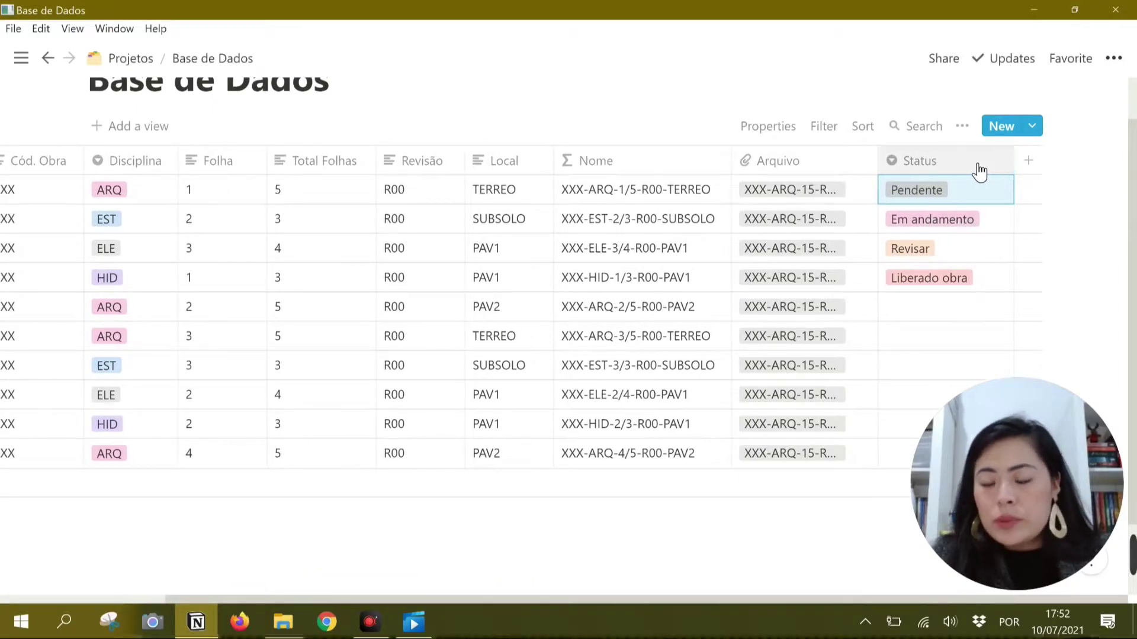
drag(877, 172, 817, 168)
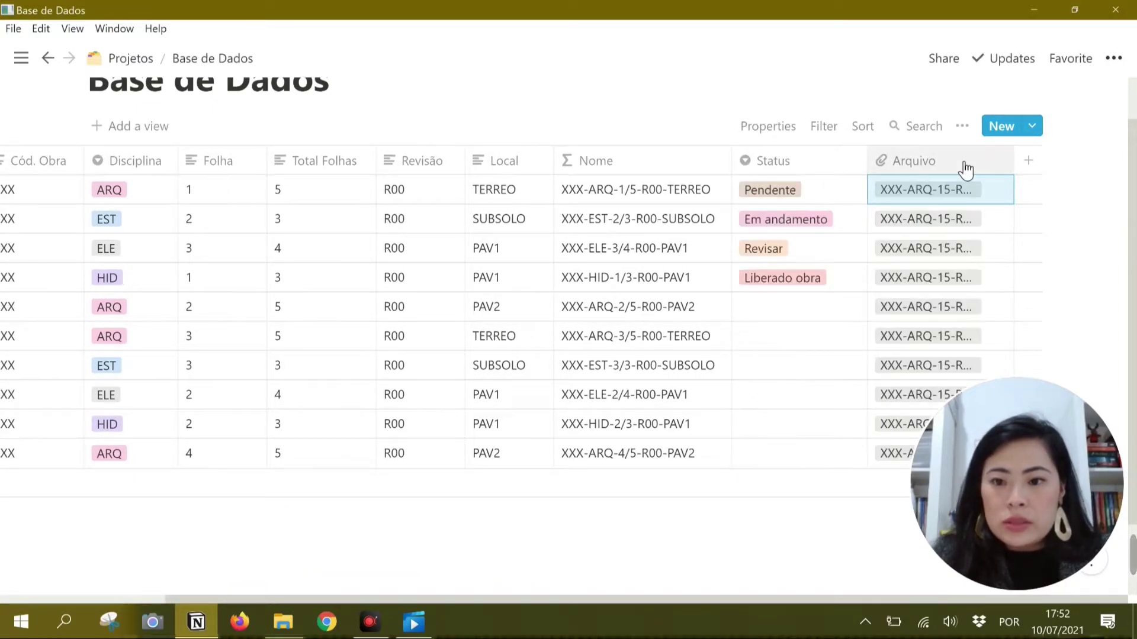
- Recolour the Status options, making Pendente red and Em andamento yellow
click(811, 200)
click(986, 252)
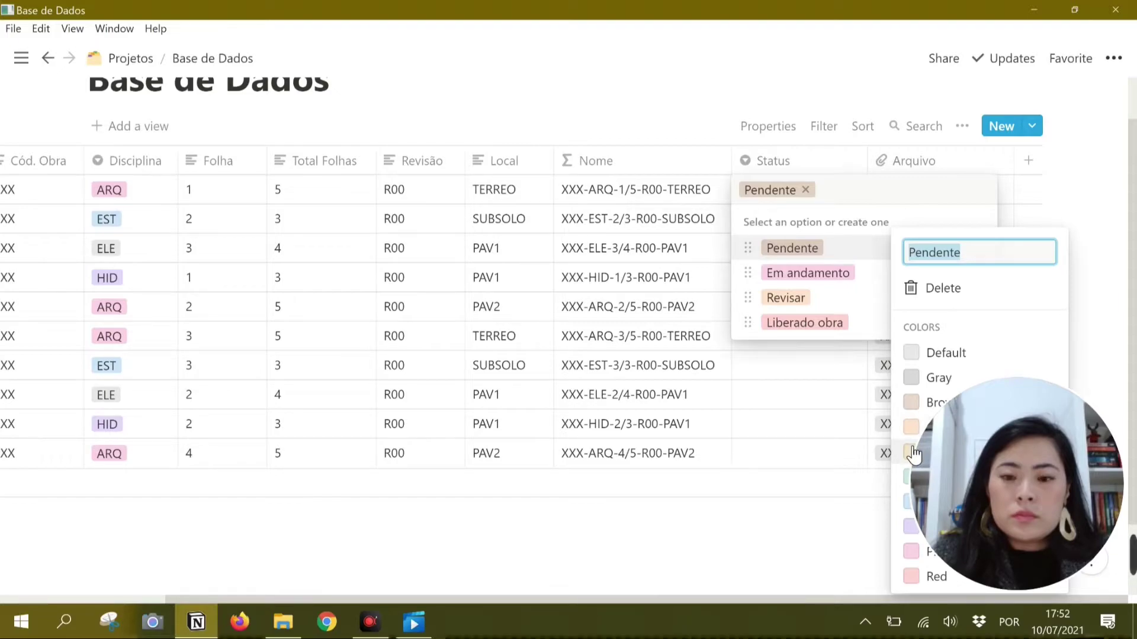
click(915, 455)
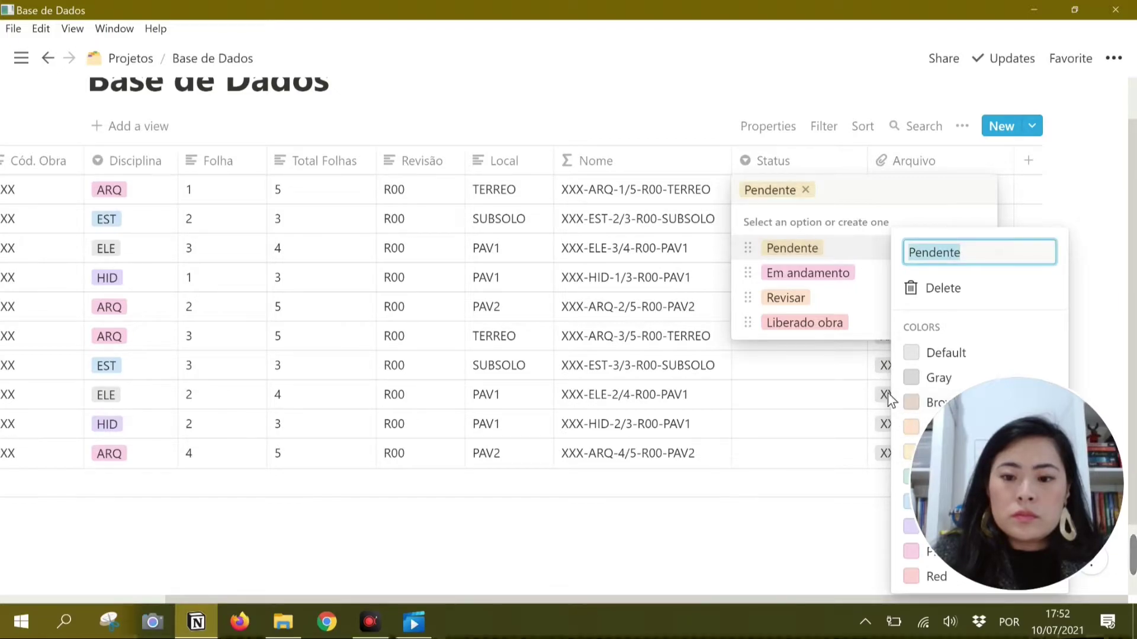
click(915, 576)
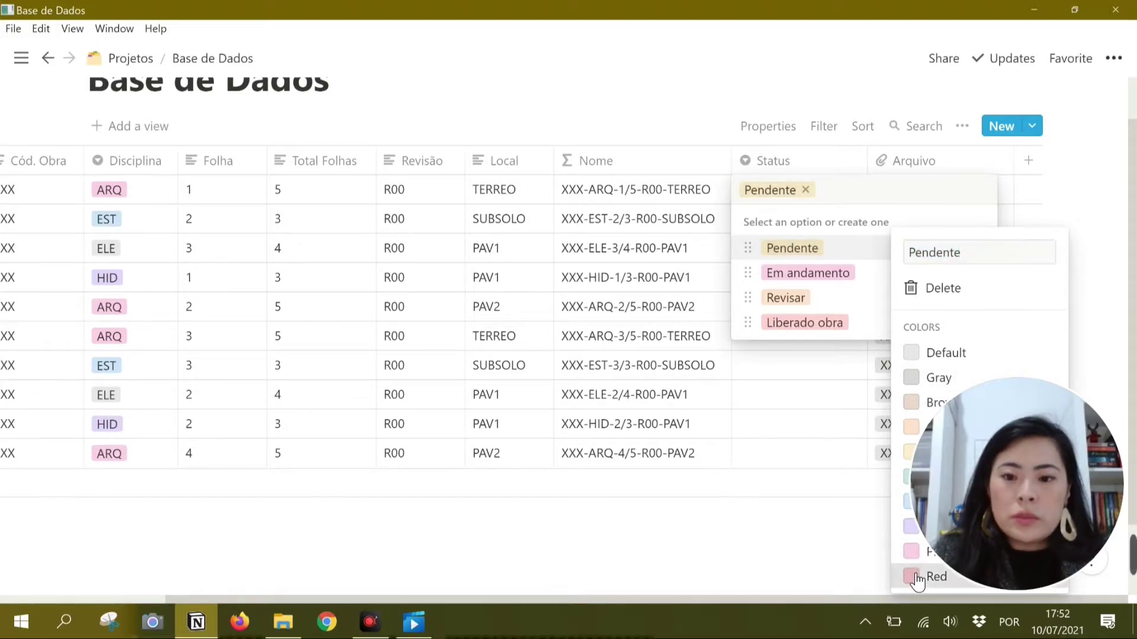
key(Escape)
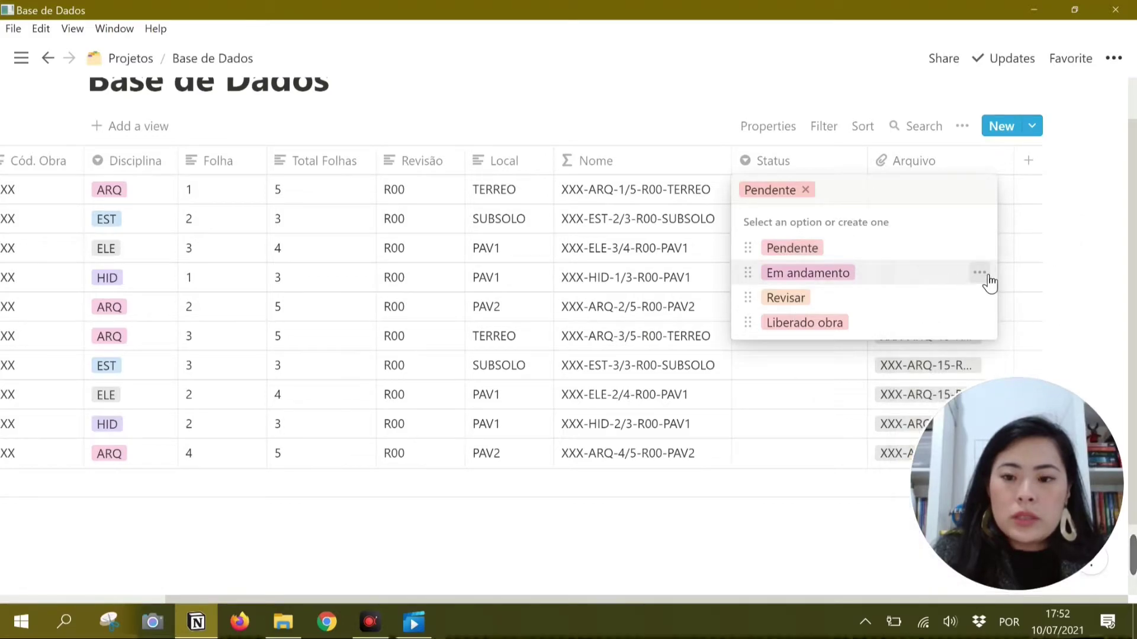
click(980, 273)
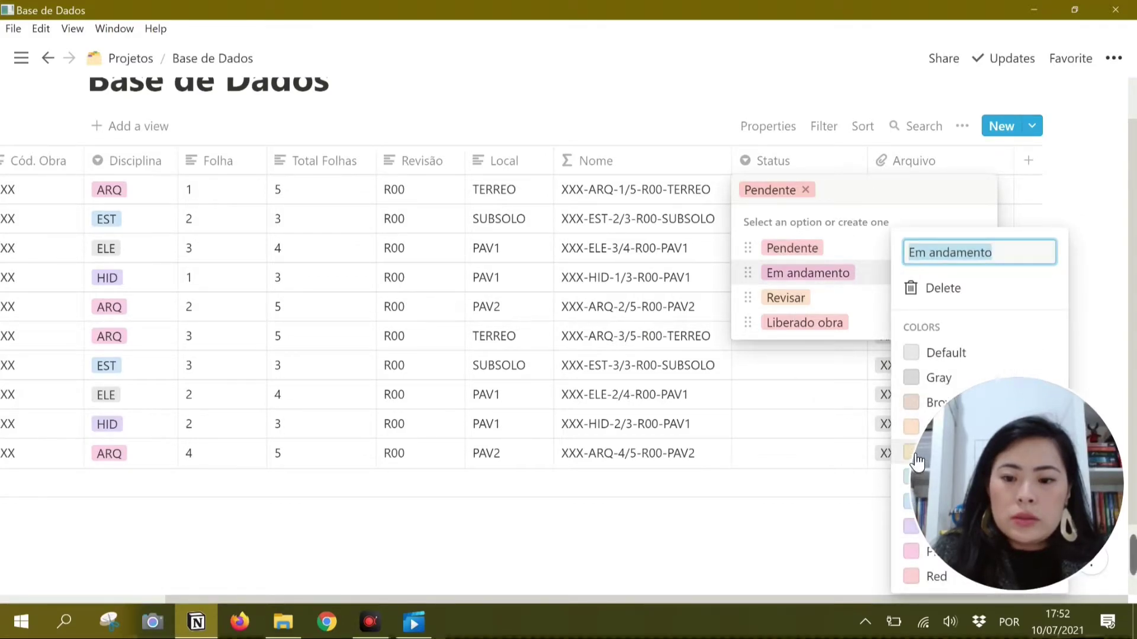
click(917, 460)
key(Escape)
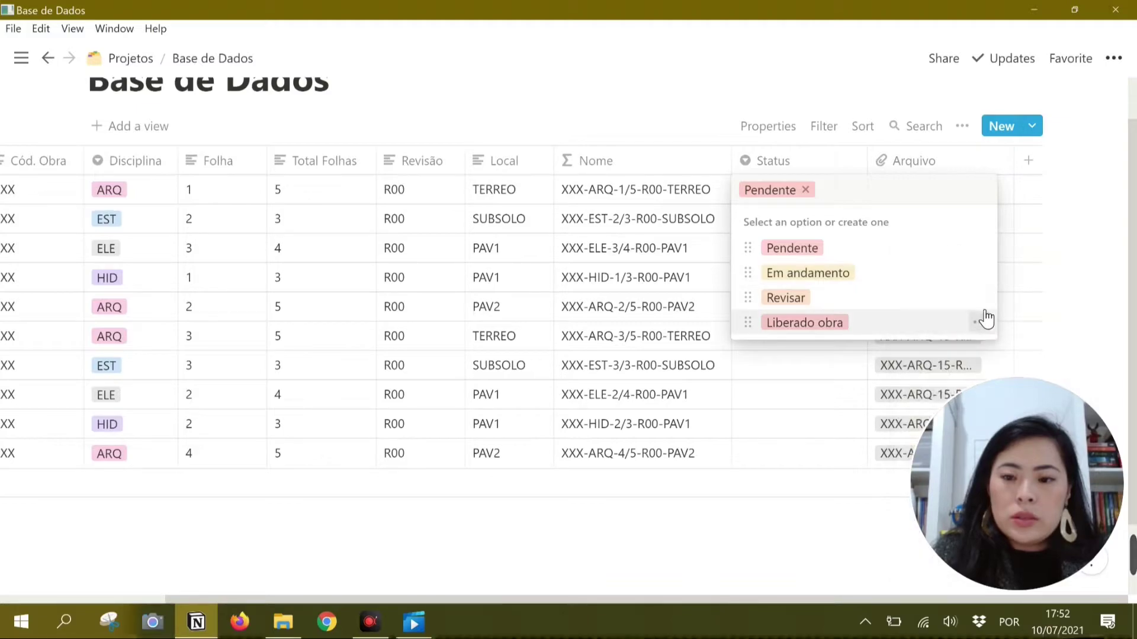
- Change the Revisar option's colour to blue and the Liberado obra option's colour to green
click(980, 298)
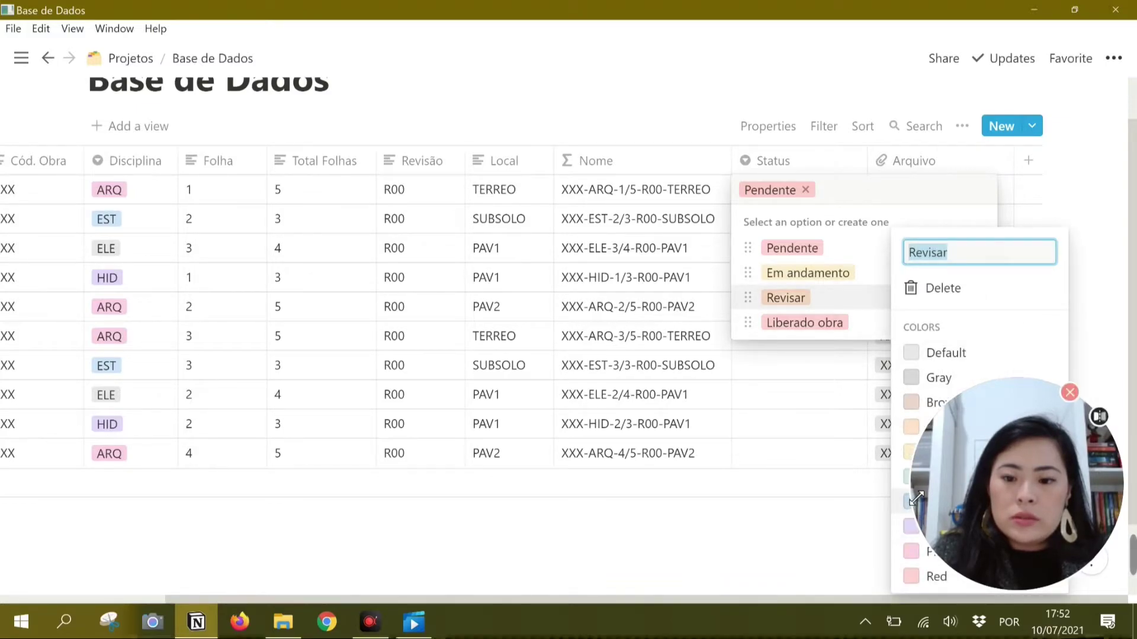
click(912, 503)
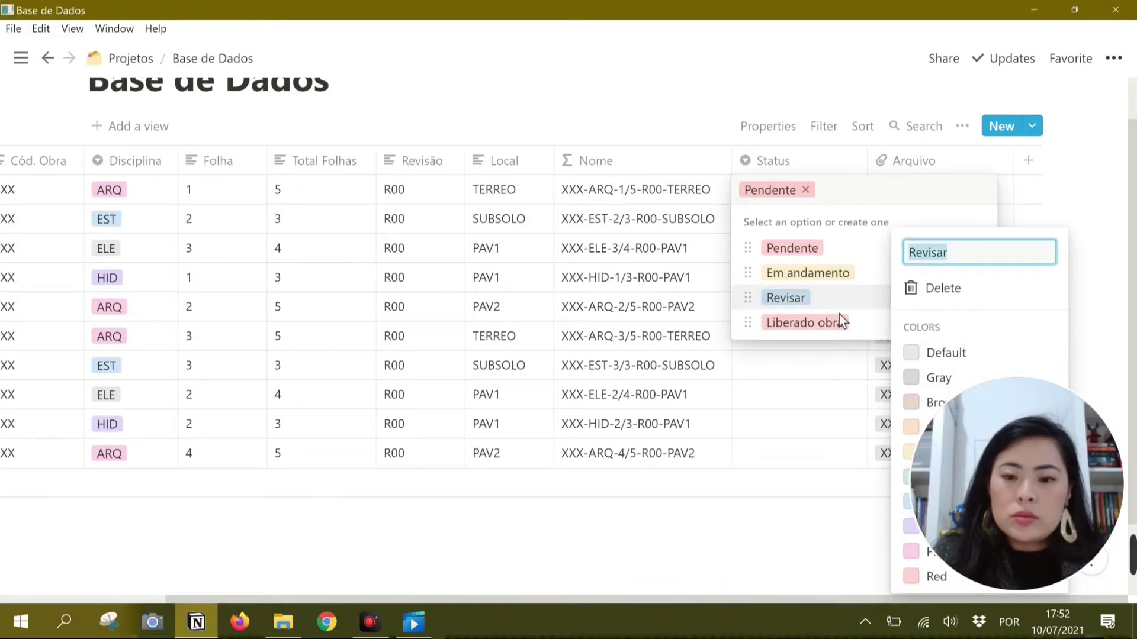
key(Escape)
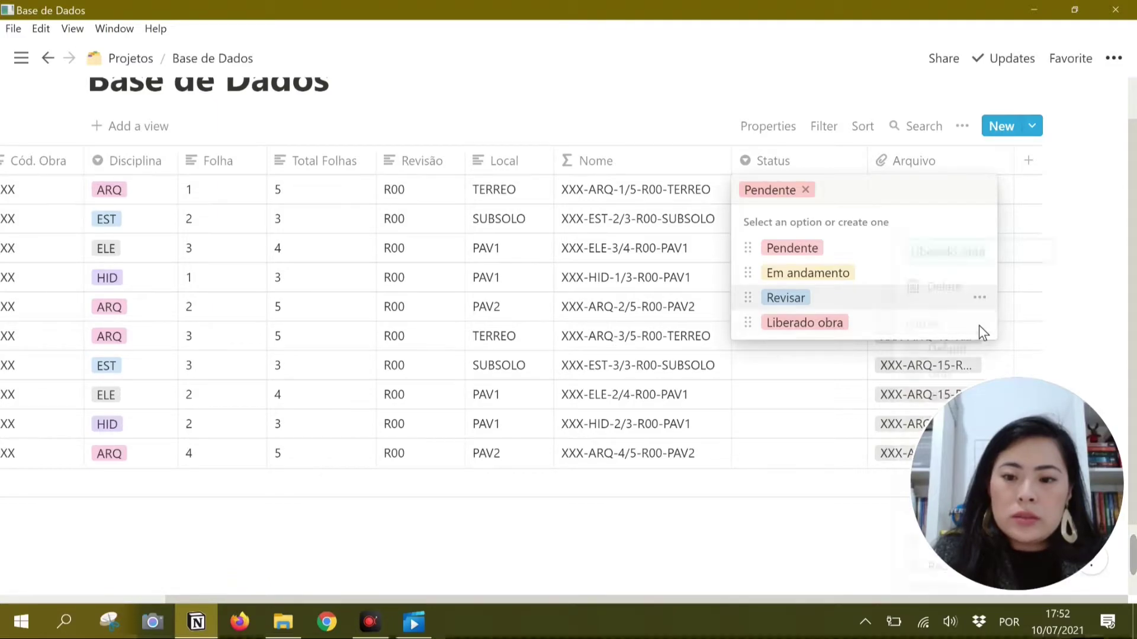
click(979, 322)
click(906, 481)
key(Escape)
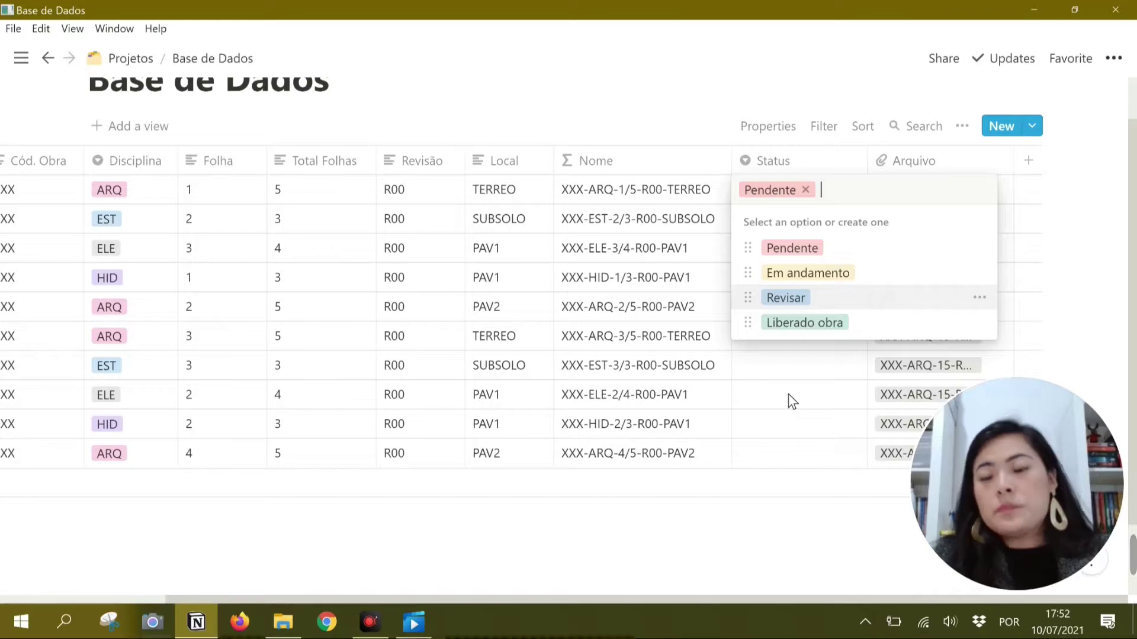
key(Escape)
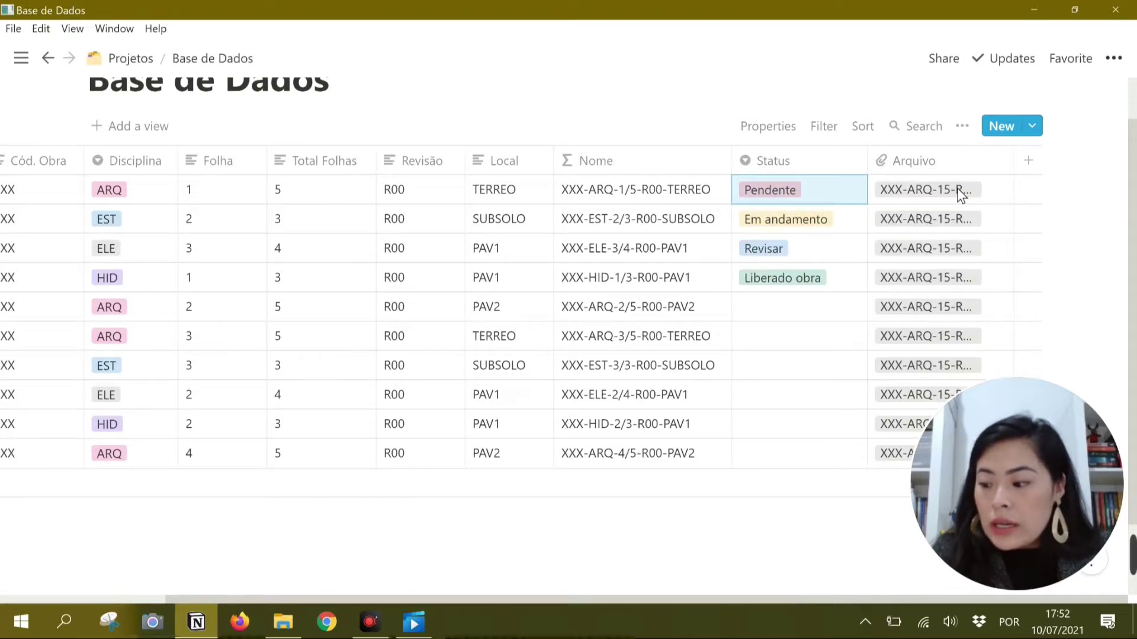
- Add a column named "Data aprovação" after Arquivo with the Date property type
click(1026, 166)
text(Da)
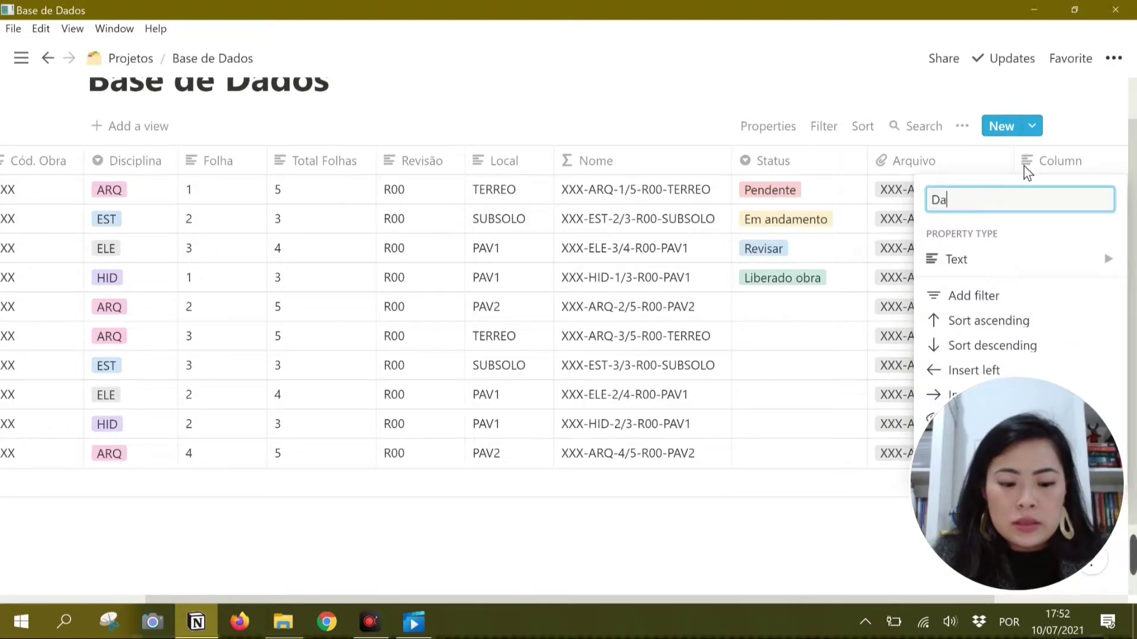
text(ta apro)
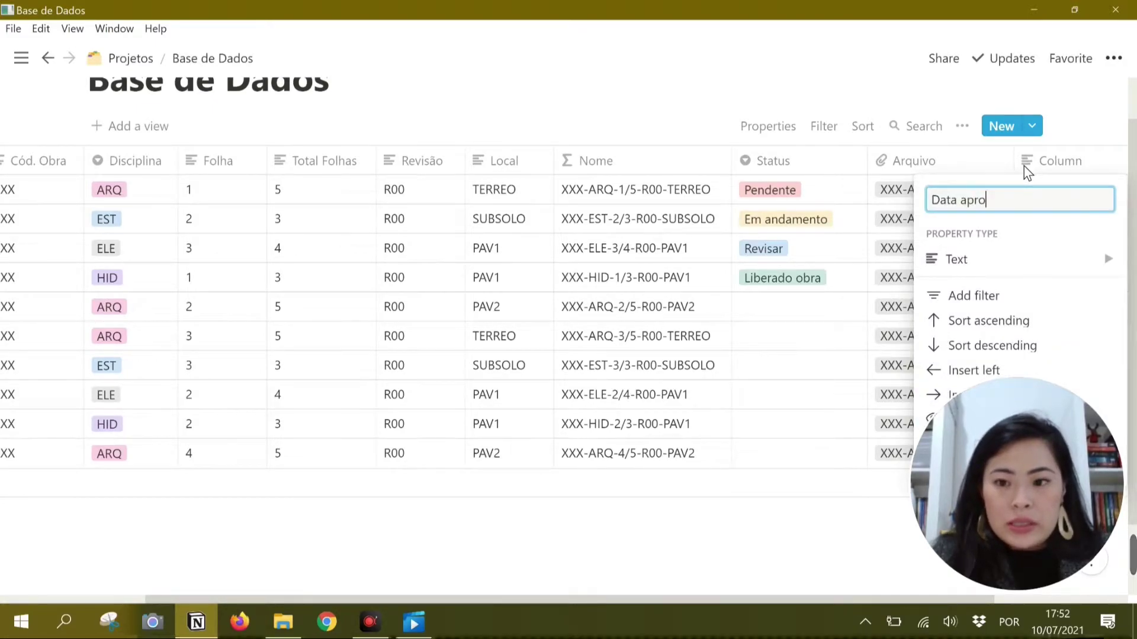
text(vacão)
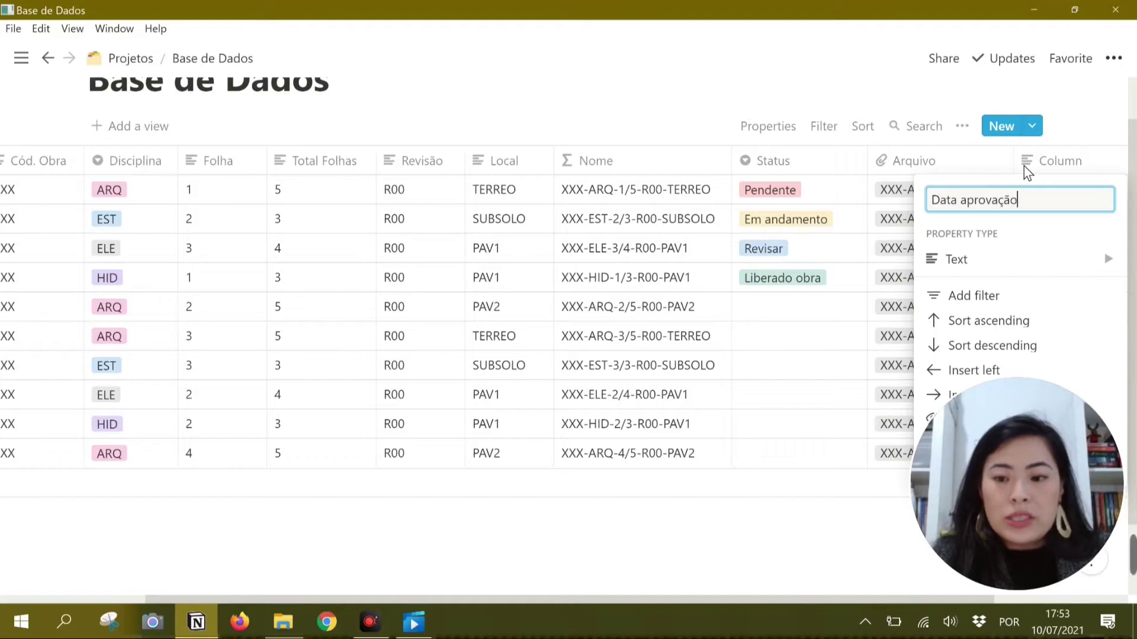
click(986, 266)
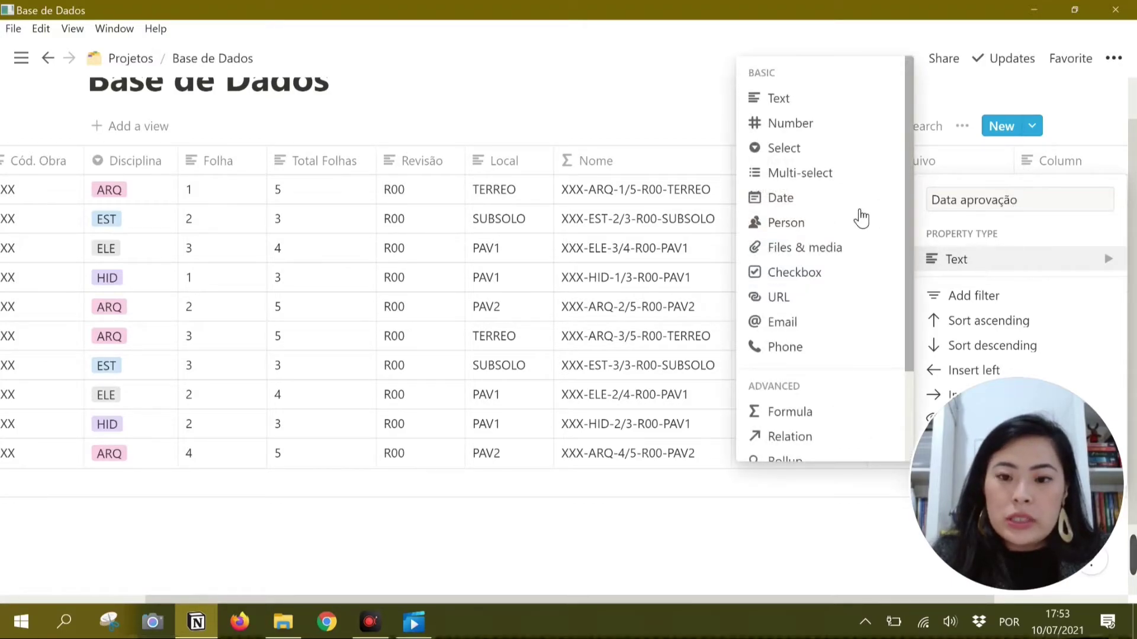
click(844, 199)
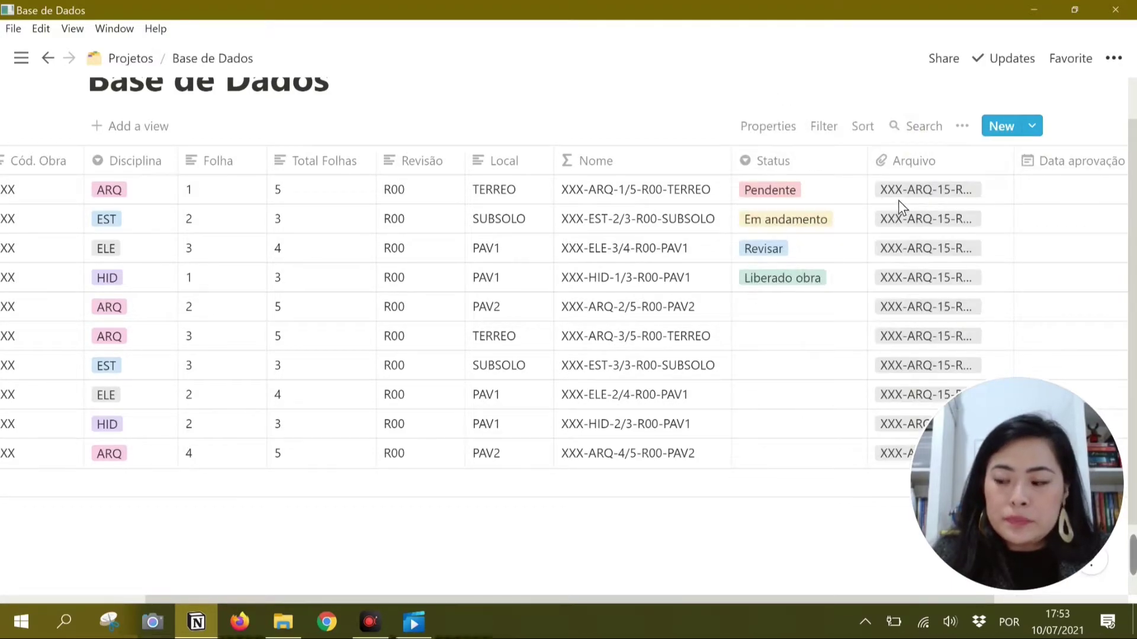
- Enter the date July 10, 2021 in the Data aprovação column for all ten rows
scroll(898, 200, right, 3)
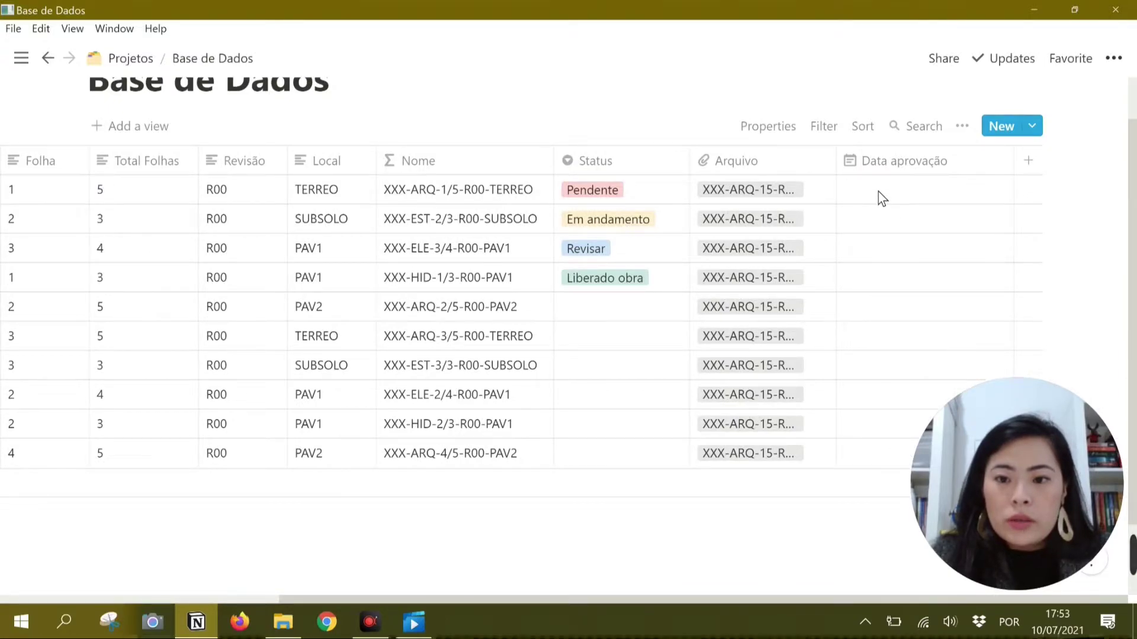
click(879, 192)
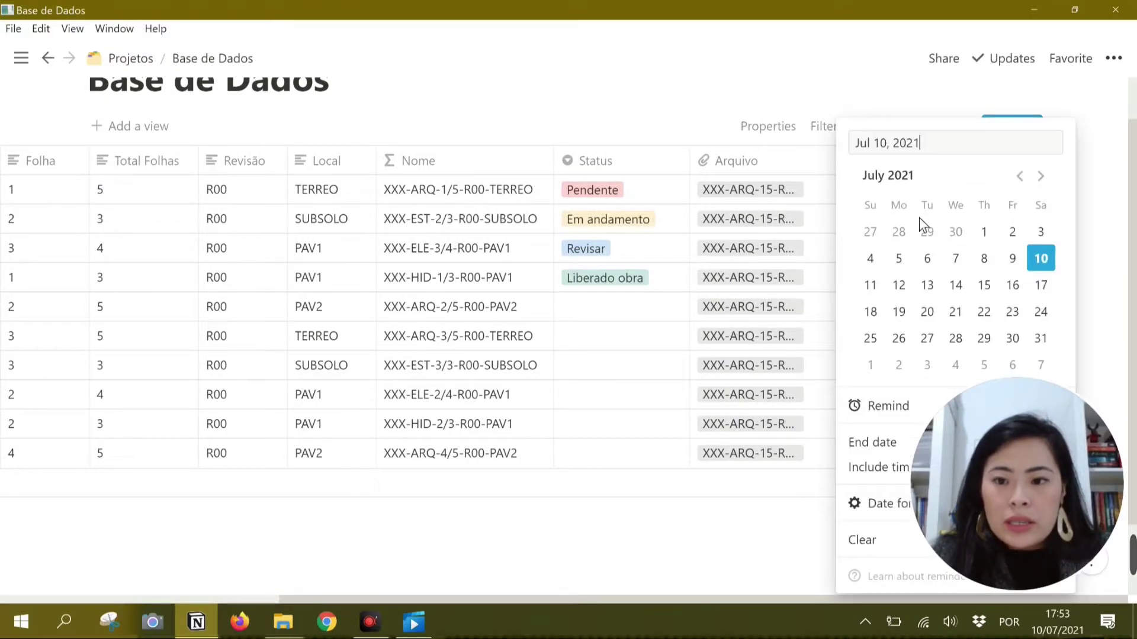
click(1042, 261)
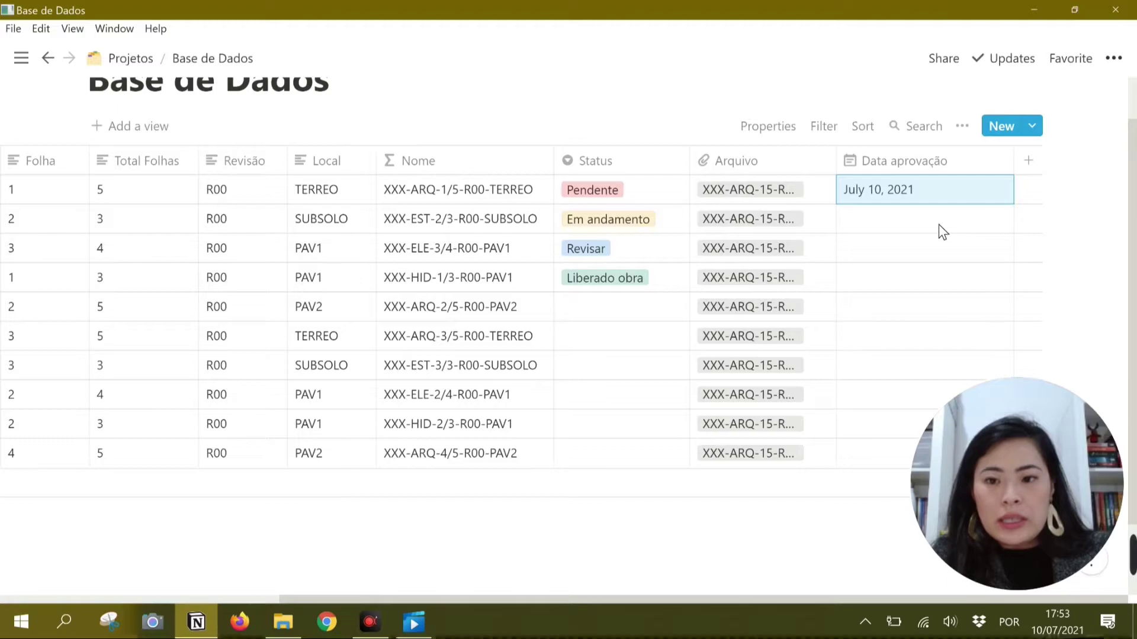
drag(876, 227, 859, 443)
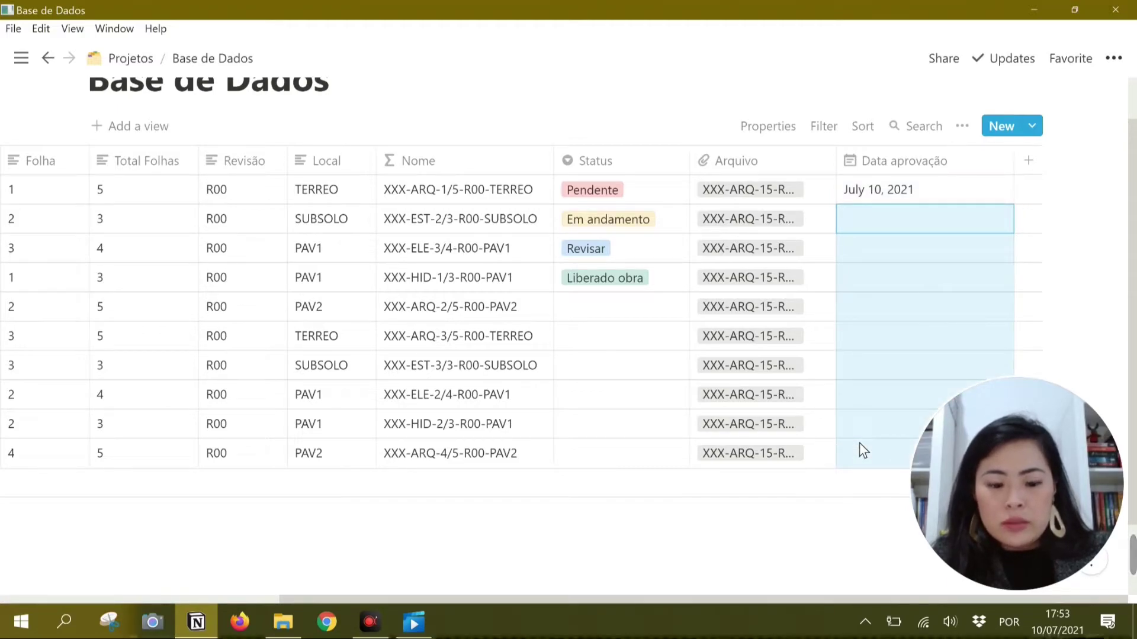
text(July 10, 2021)
- Set the Status to Em andamento in the fifth row, Pendente in the sixth and Revisar in the eighth
click(598, 305)
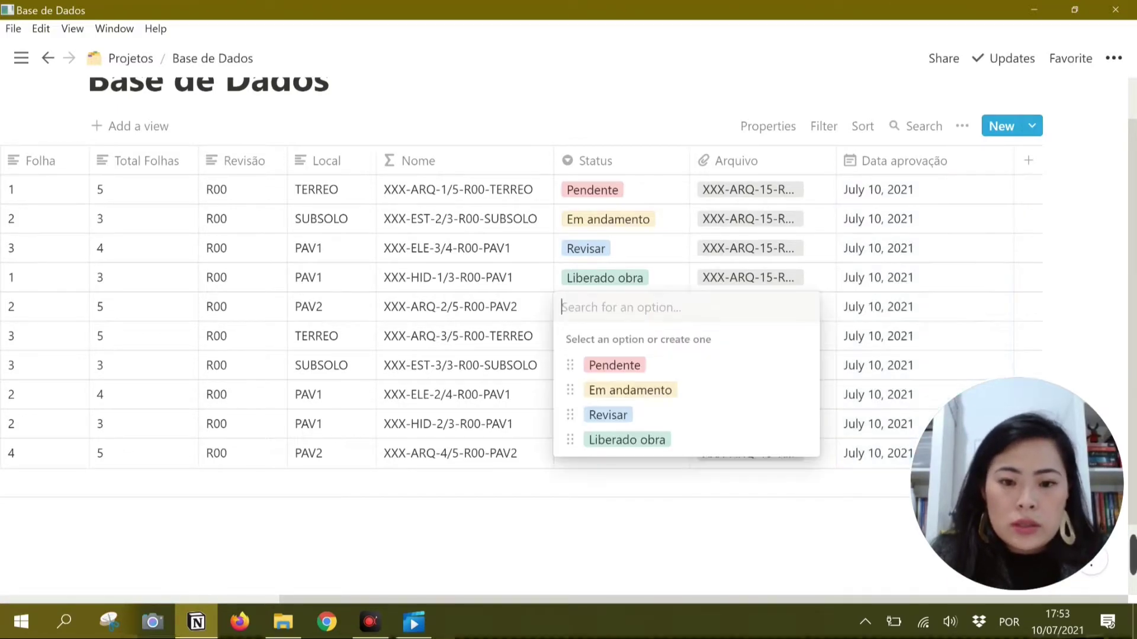
click(630, 391)
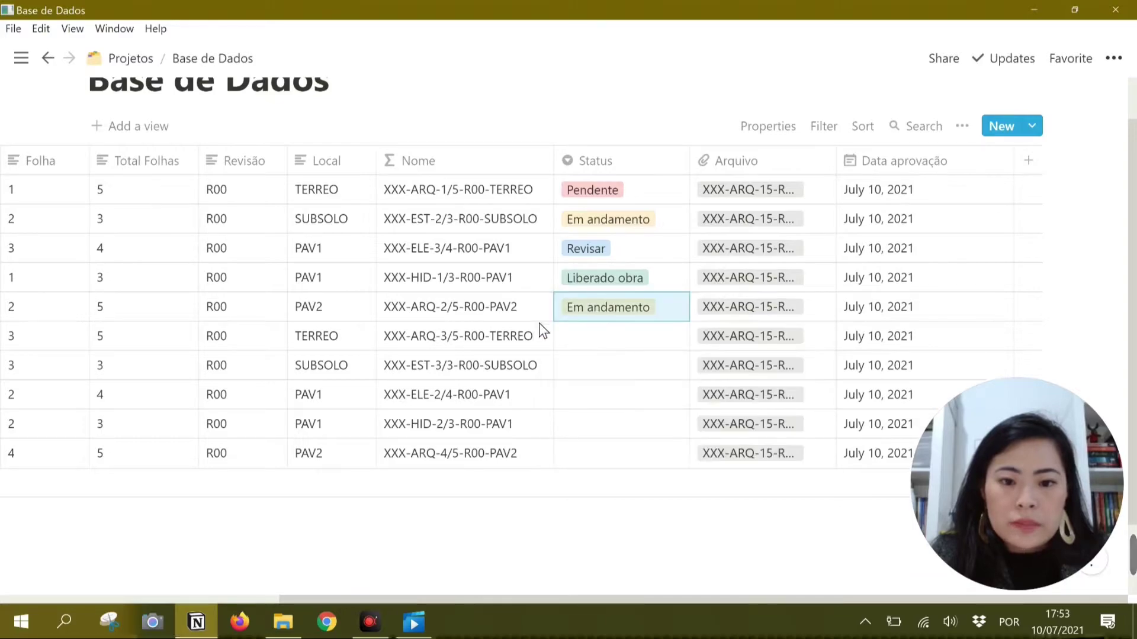
click(605, 348)
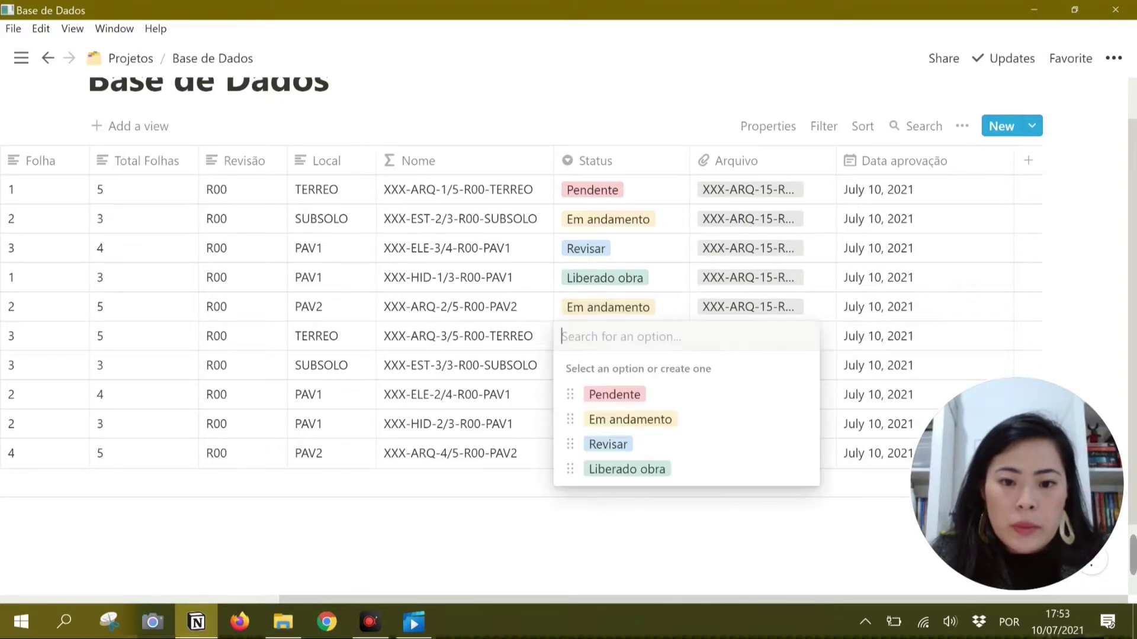
click(610, 395)
click(604, 389)
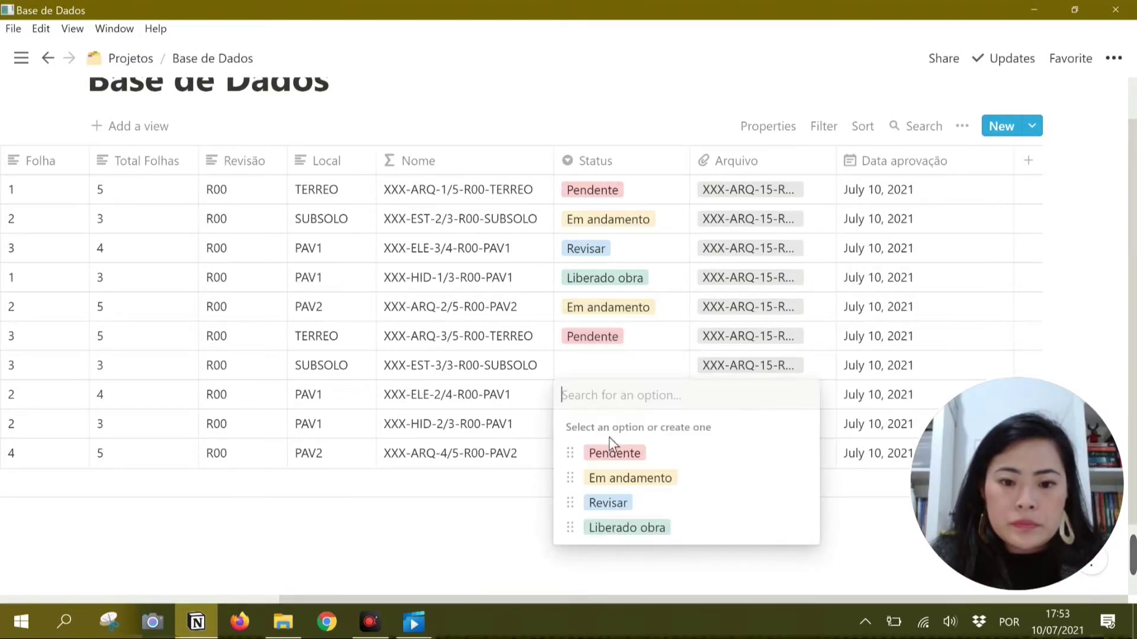
click(613, 503)
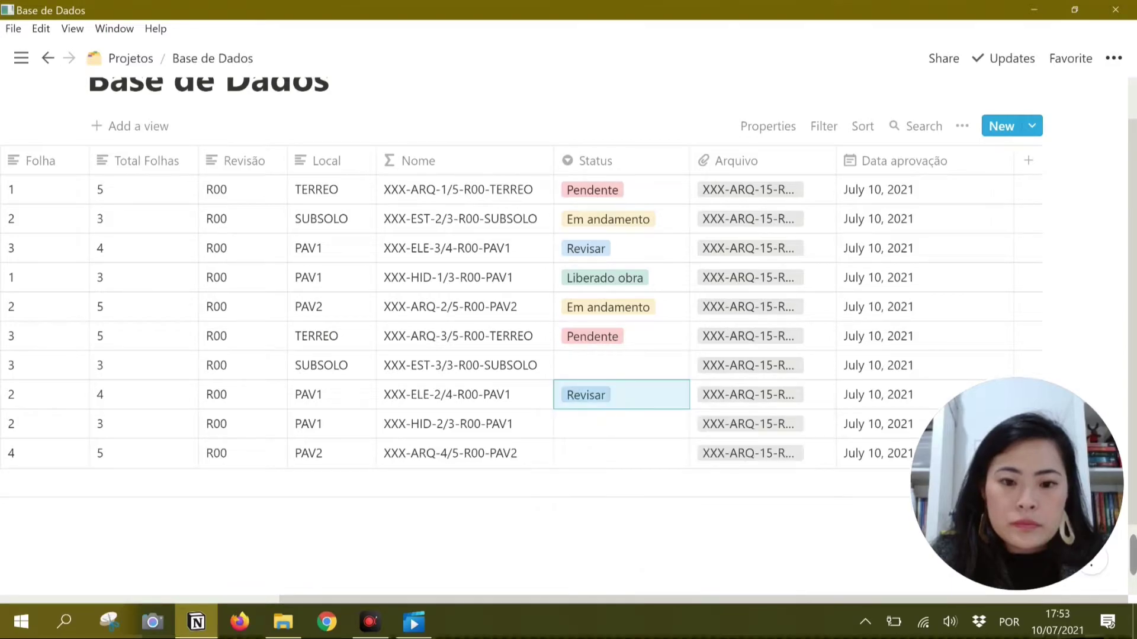
- Set the Status to Liberado obra in the seventh row, Pendente in the ninth and Em andamento in the tenth
click(613, 368)
click(617, 500)
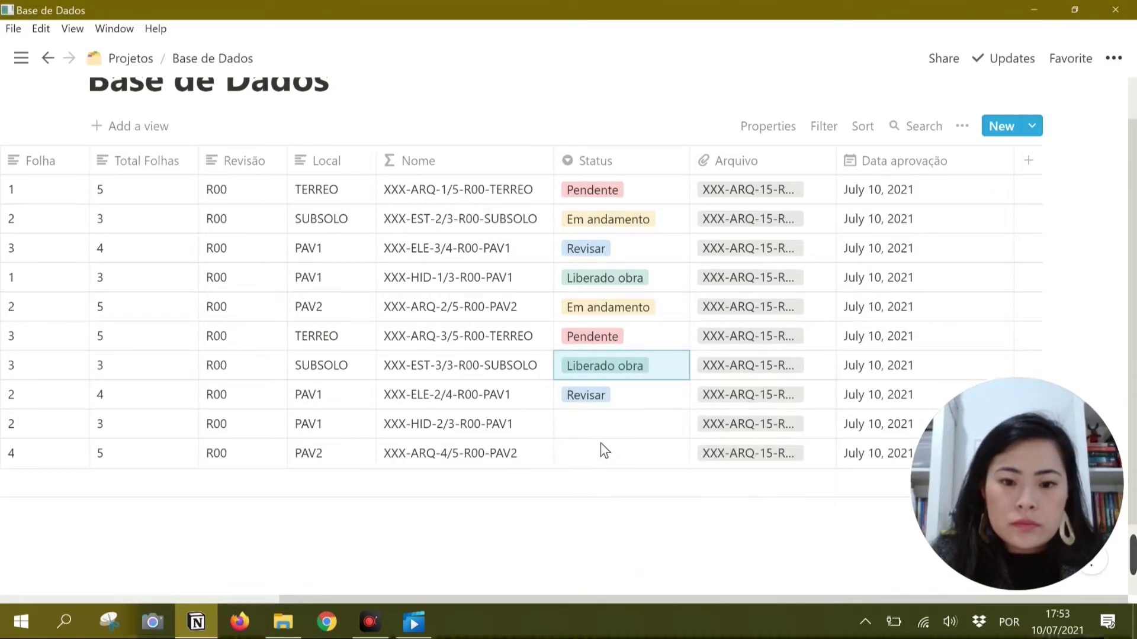
click(598, 425)
click(602, 478)
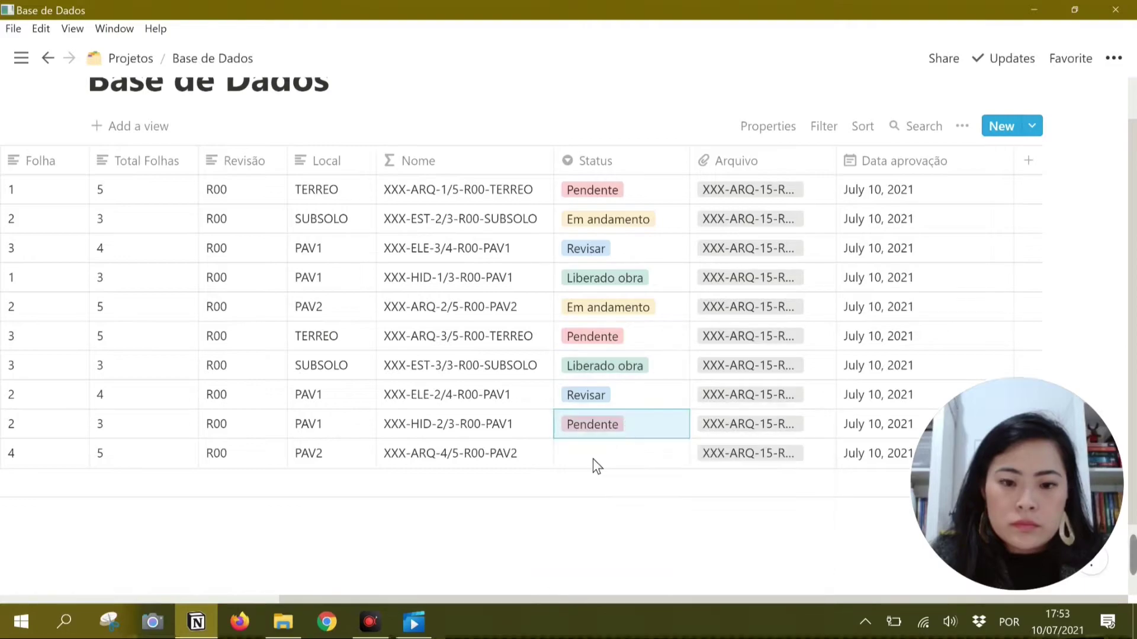
click(594, 462)
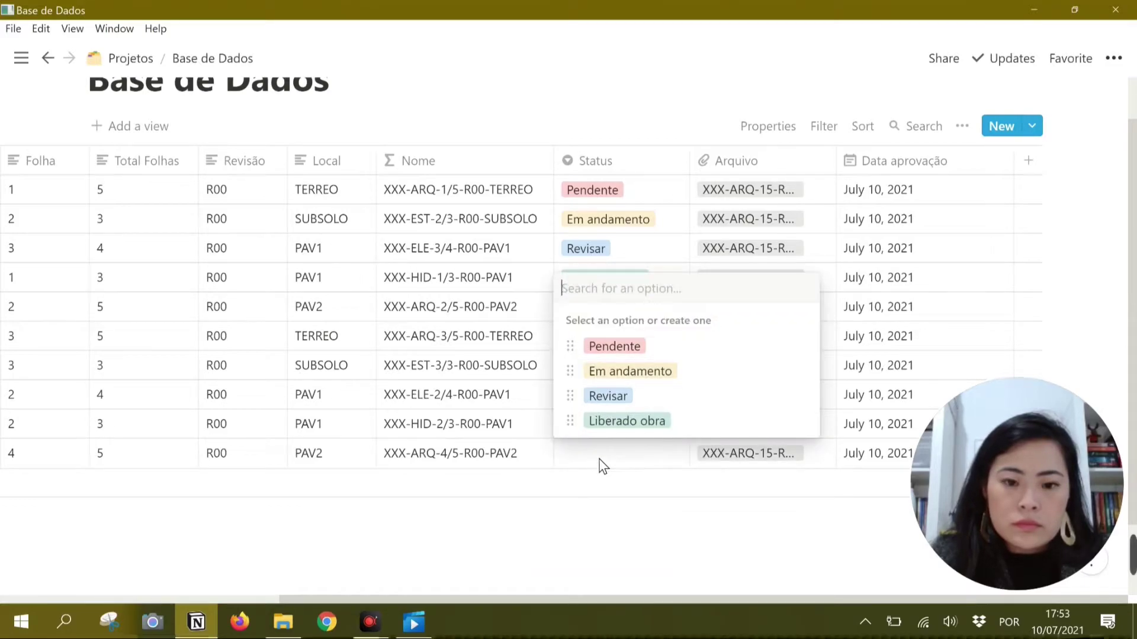
click(651, 373)
- Narrow the Data aprovação column and add a column named "Obsoleto?" after it with the Checkbox property type
drag(1015, 160, 966, 176)
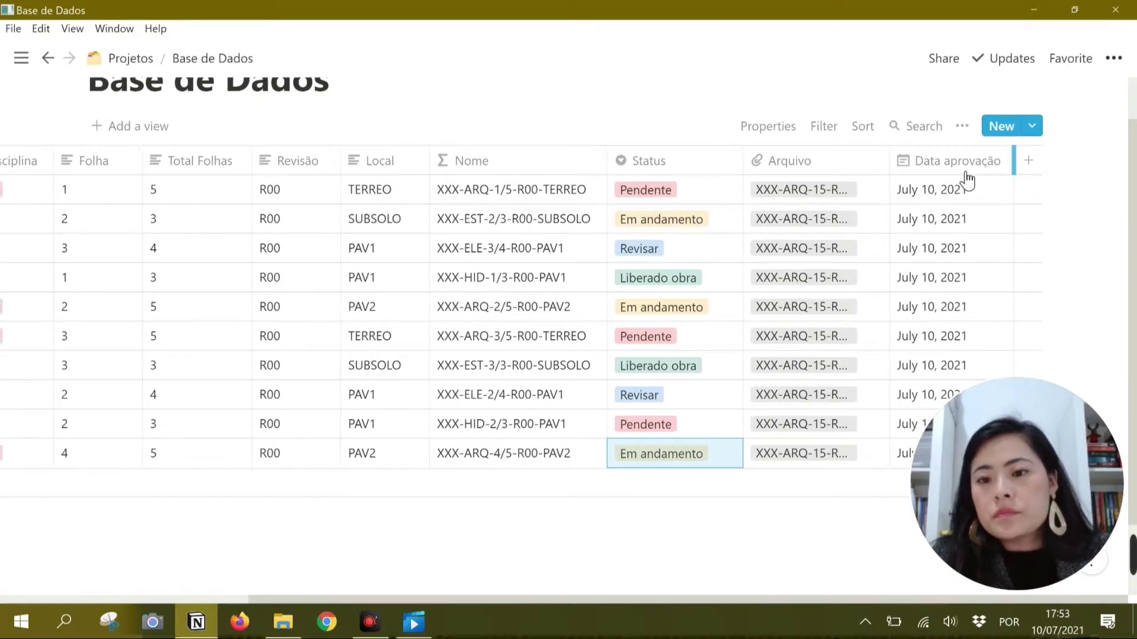
click(1027, 162)
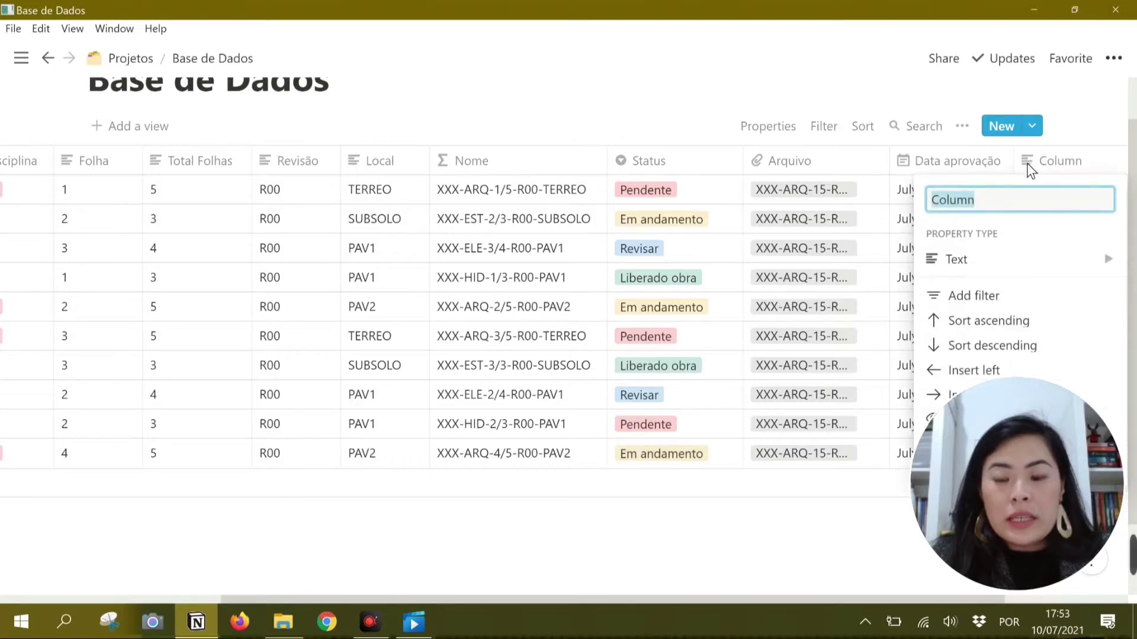
text(Obsole)
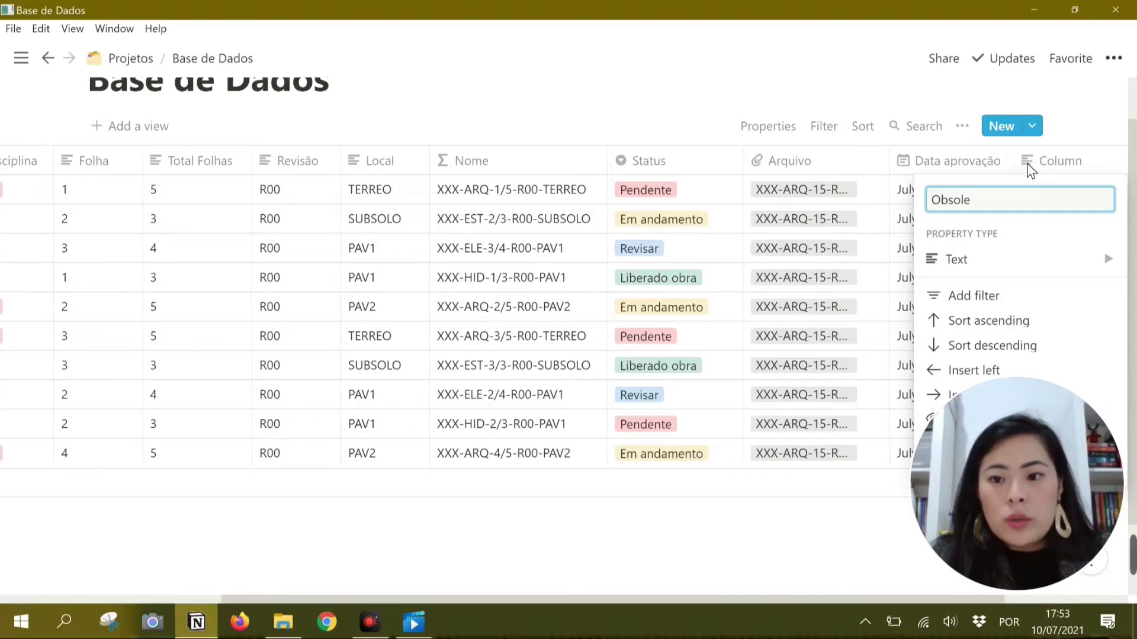
text(eto?)
click(983, 263)
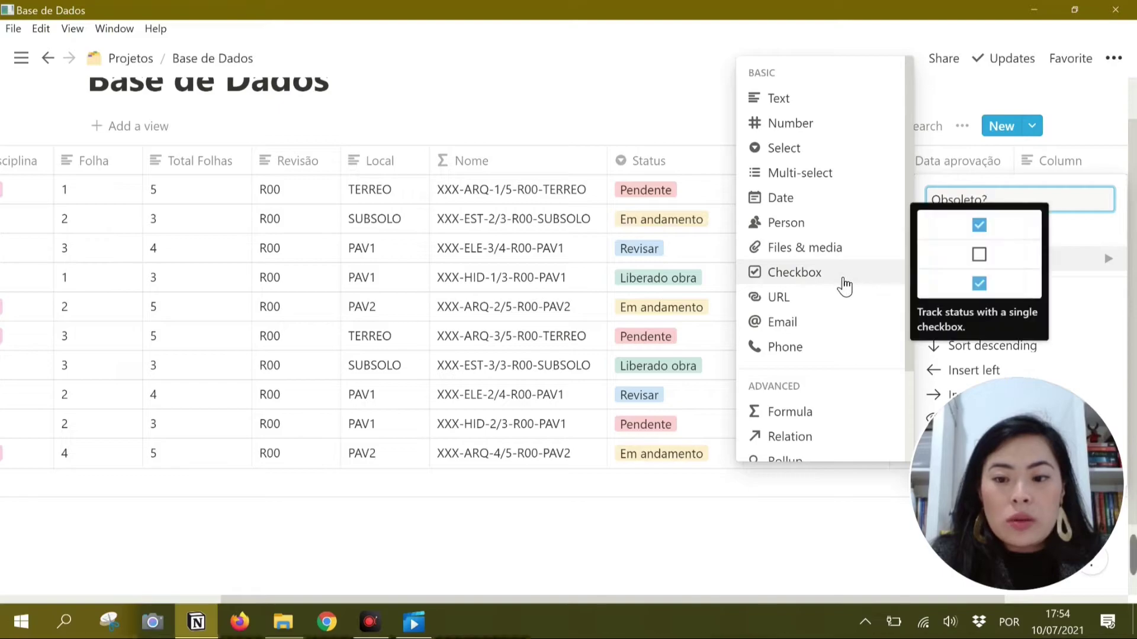
click(845, 286)
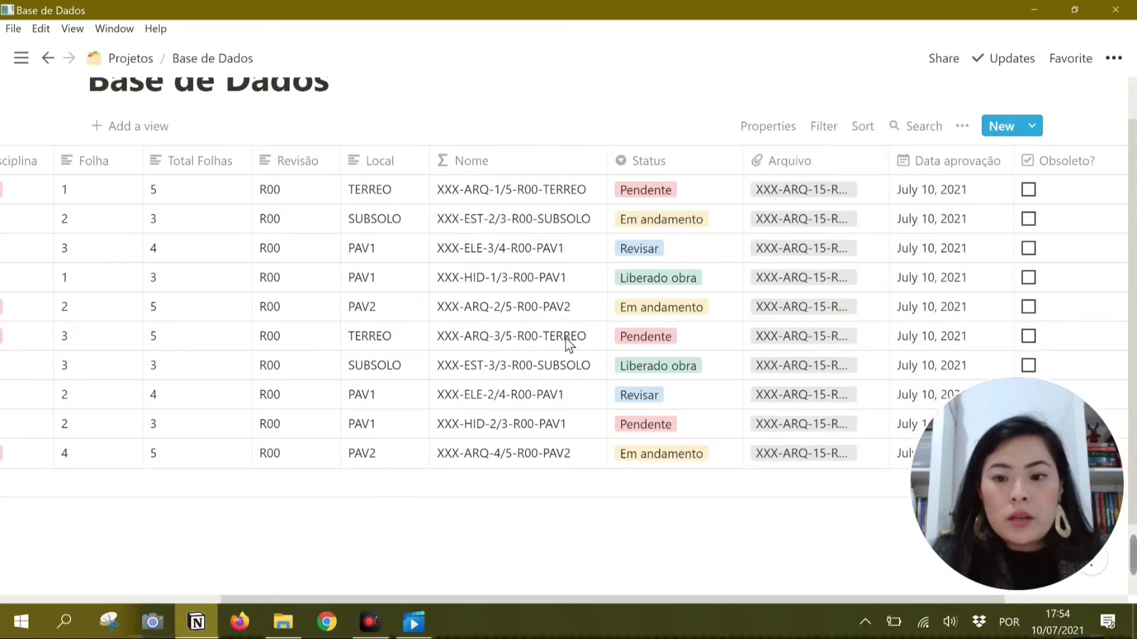
- Narrow the Obsoleto? column to fit its heading
scroll(566, 339, right, 5)
drag(1016, 161, 934, 183)
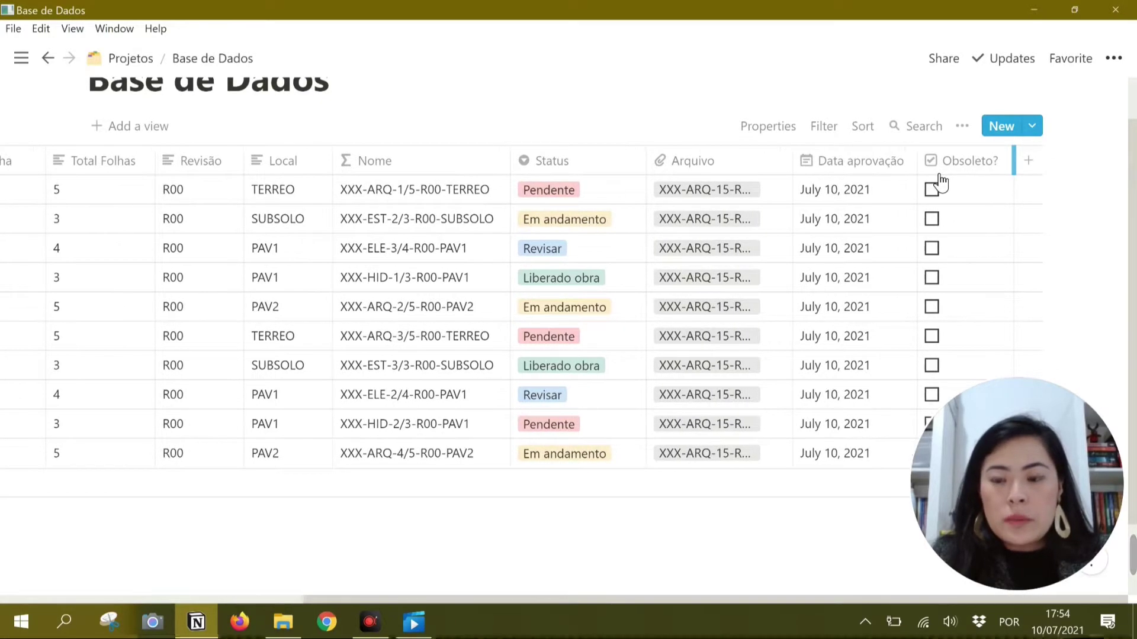
- Add a filter on the Obra property with the Contains condition and leave its value empty
scroll(639, 213, left, 7)
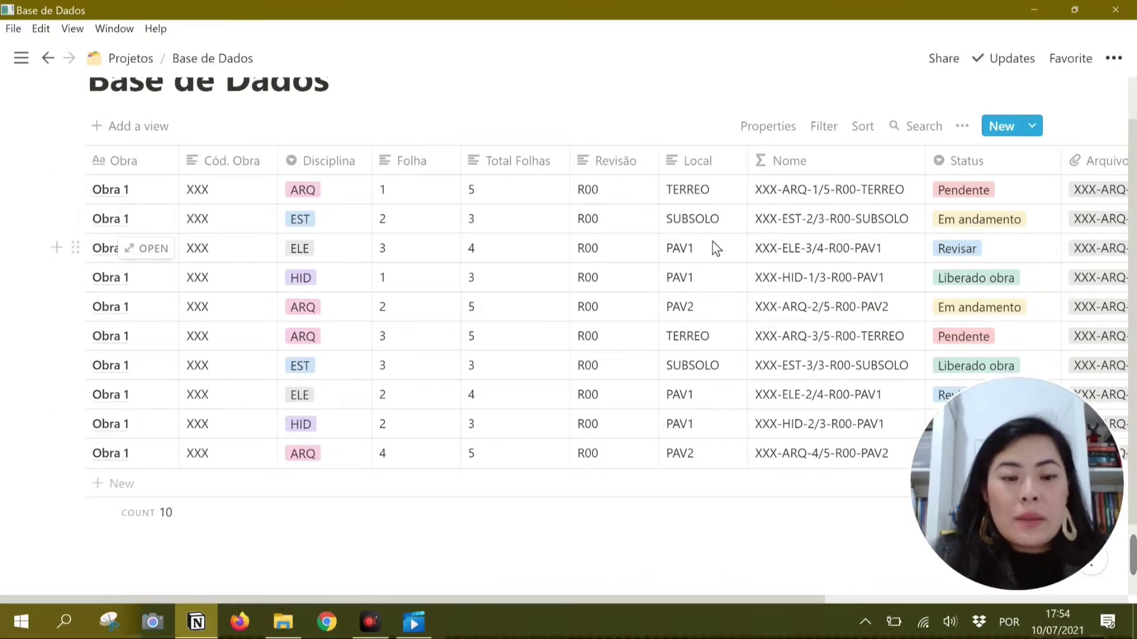
click(833, 126)
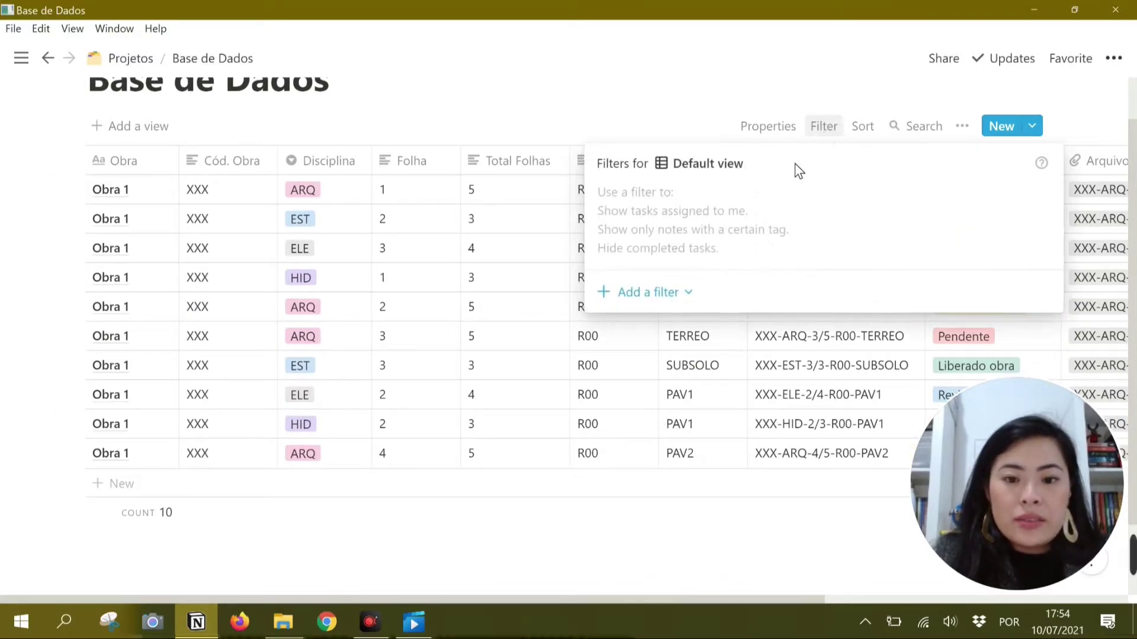
click(674, 302)
click(669, 325)
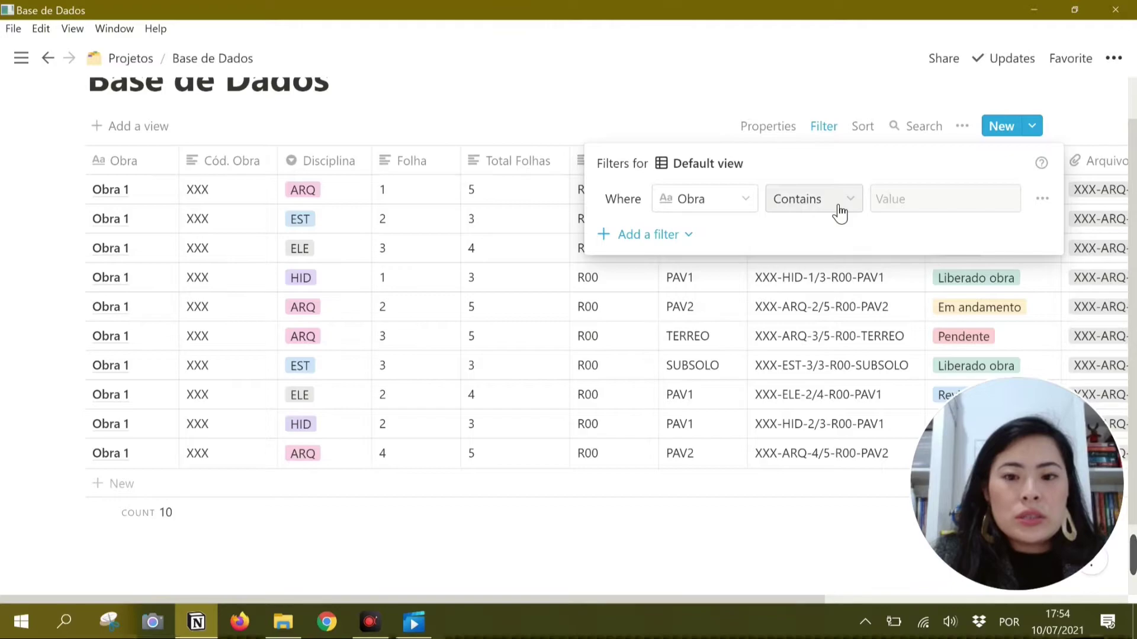
click(746, 106)
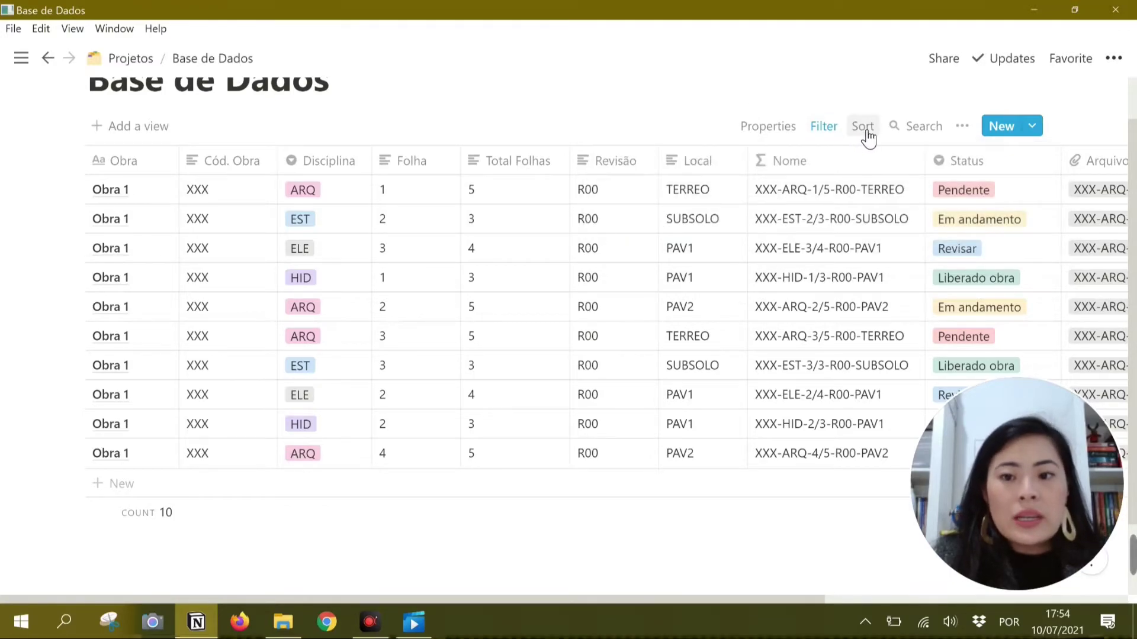
- Sort the table in ascending order by Obra first, Disciplina second and Folha third
click(862, 131)
click(754, 289)
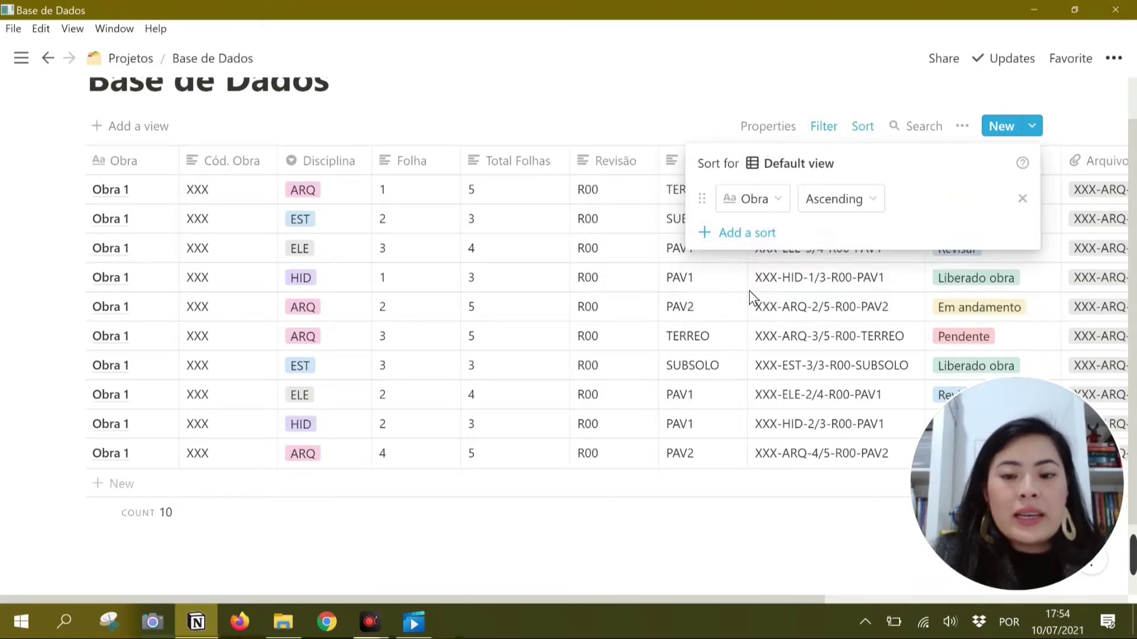
click(769, 234)
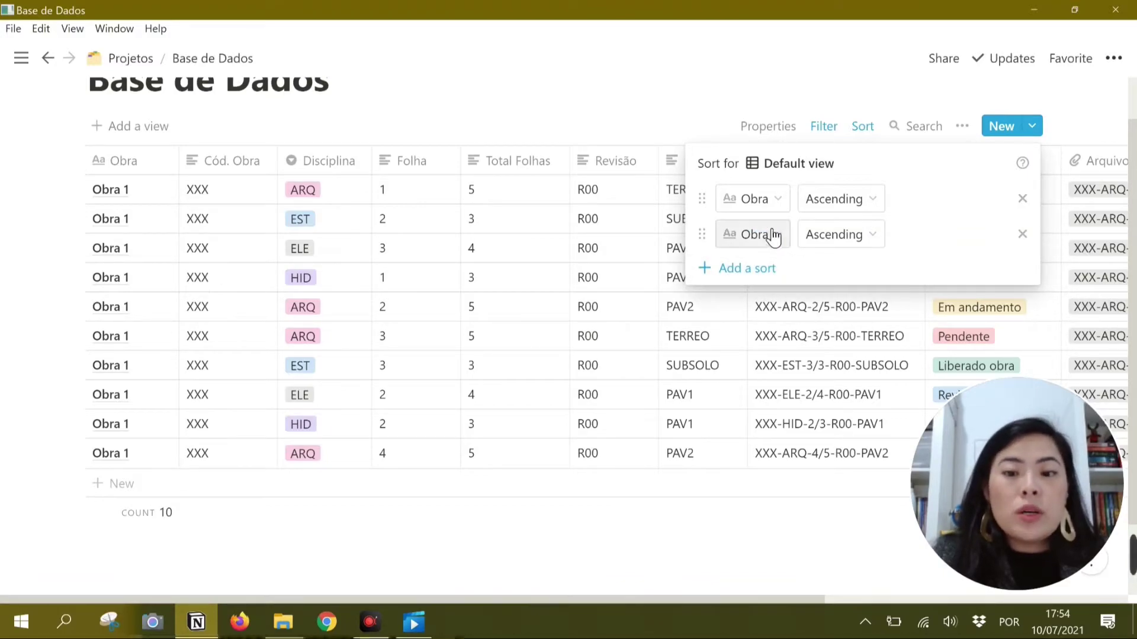
click(770, 234)
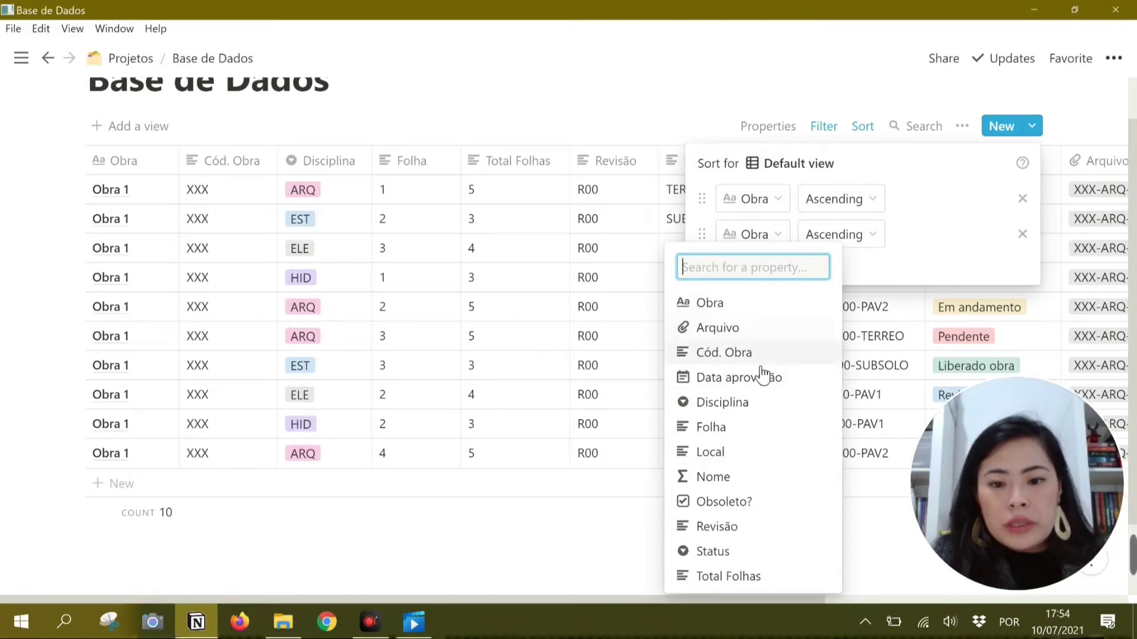
click(746, 403)
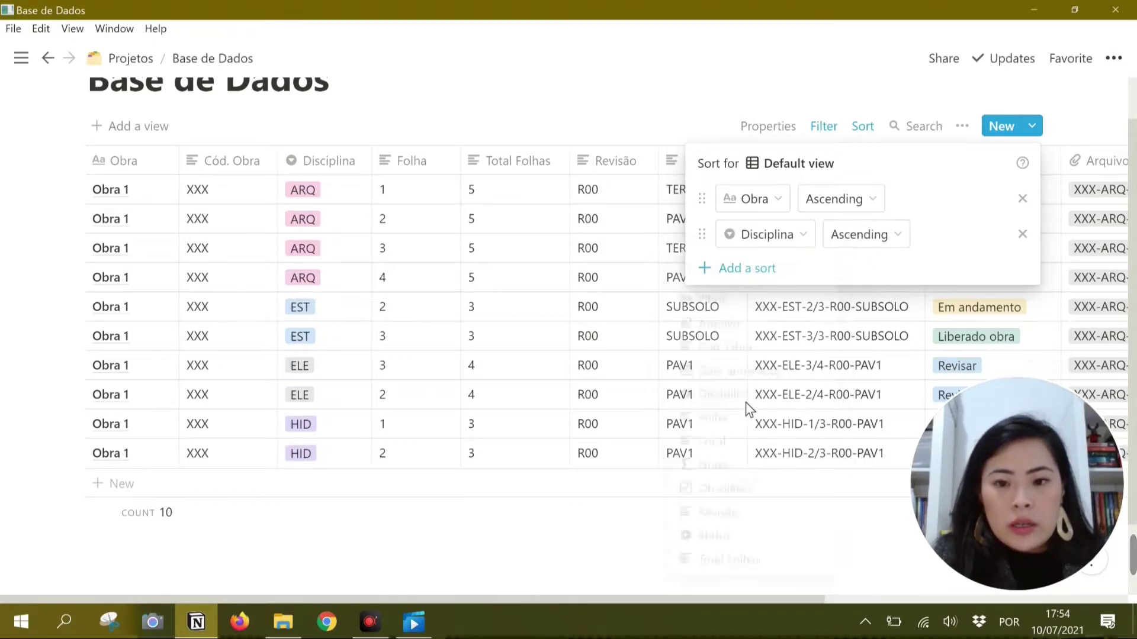
click(768, 273)
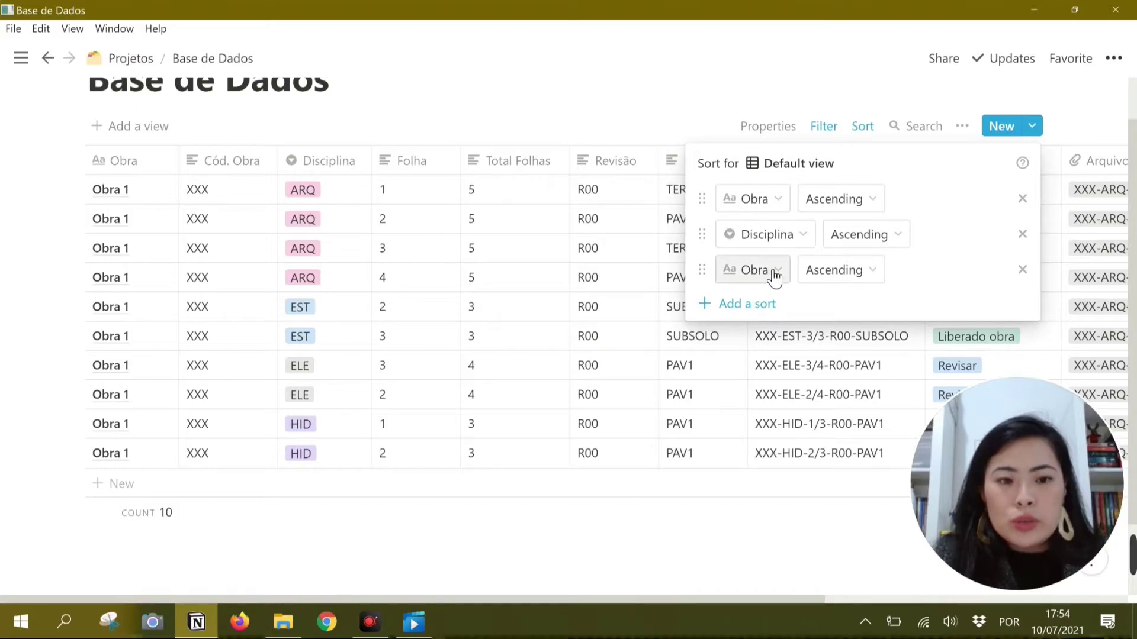
click(775, 273)
click(726, 424)
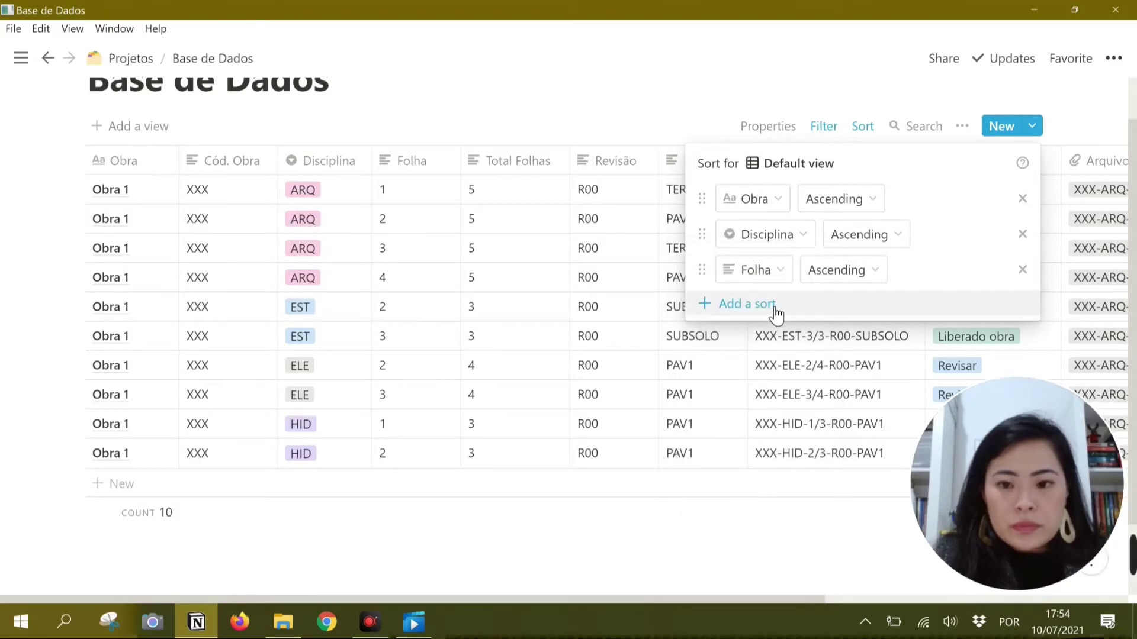
- Add Revisão in ascending order as the fourth sort level and remove the surplus Obra sort
click(774, 308)
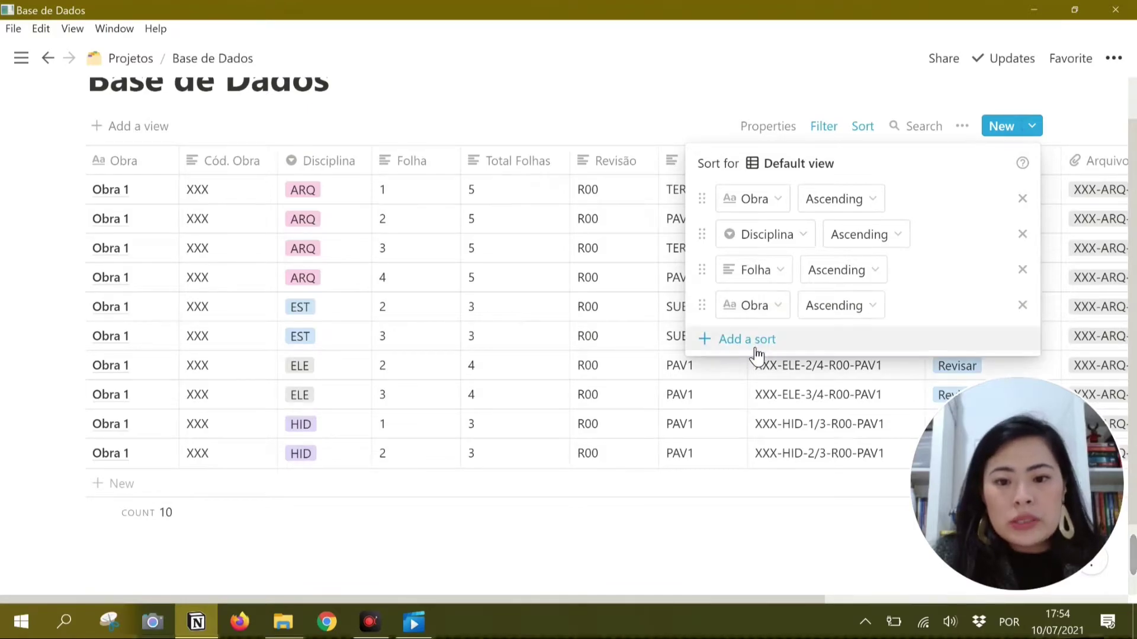
click(762, 353)
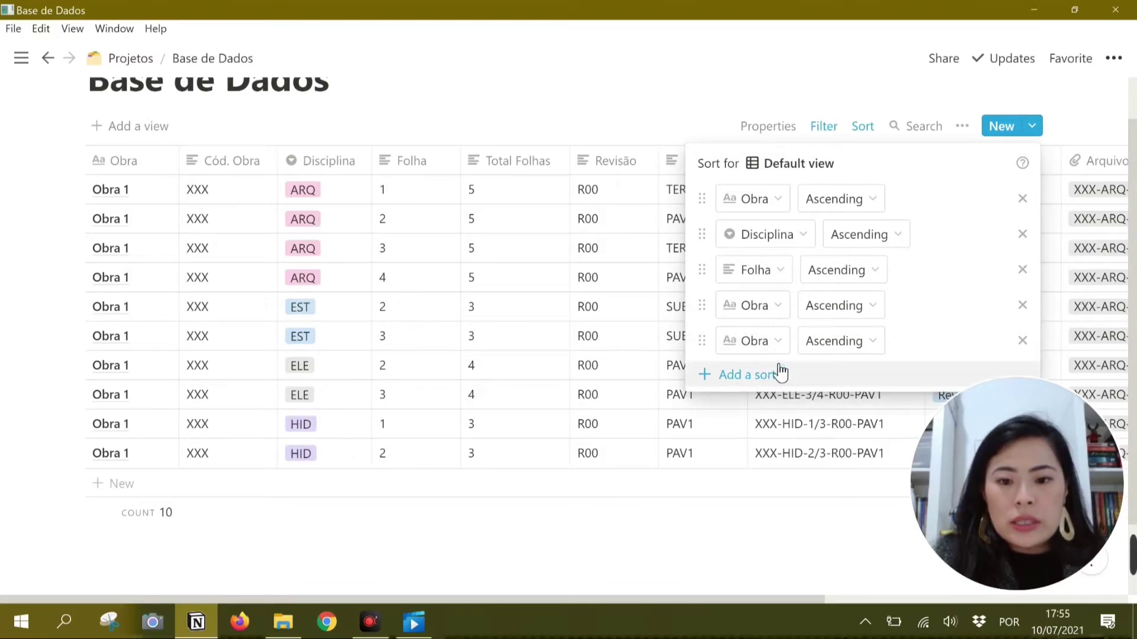
click(771, 346)
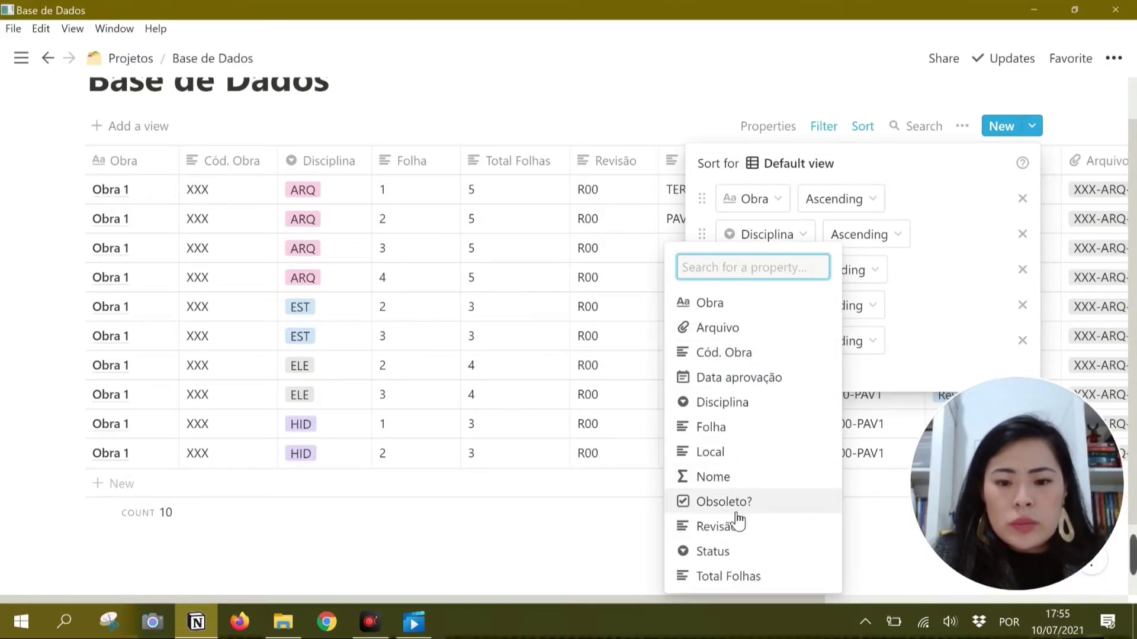
click(737, 526)
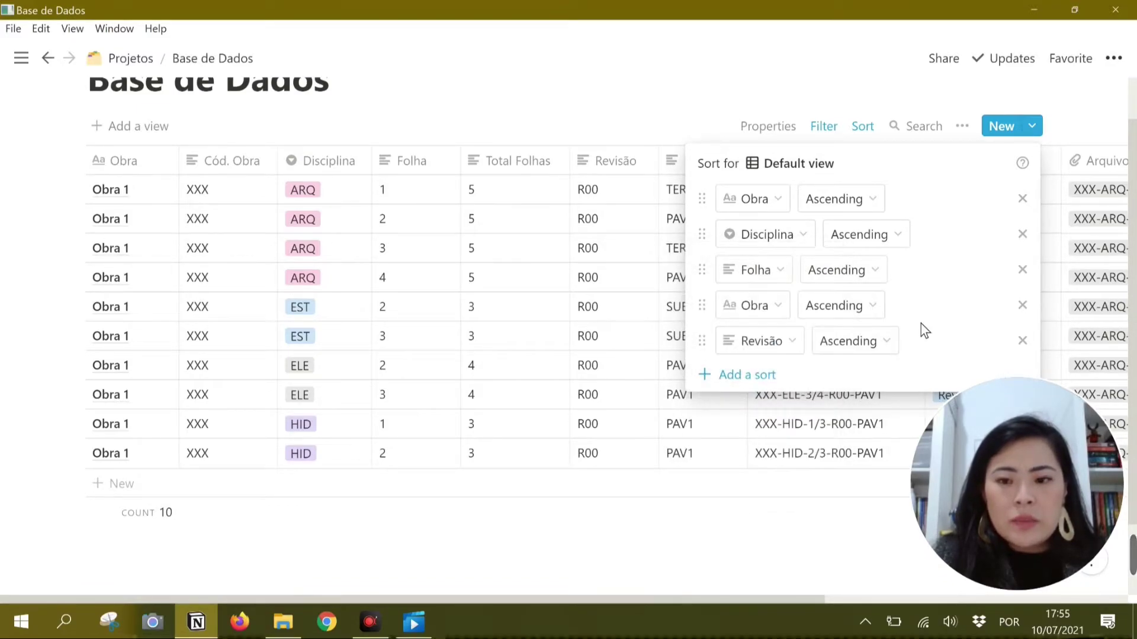
click(1031, 308)
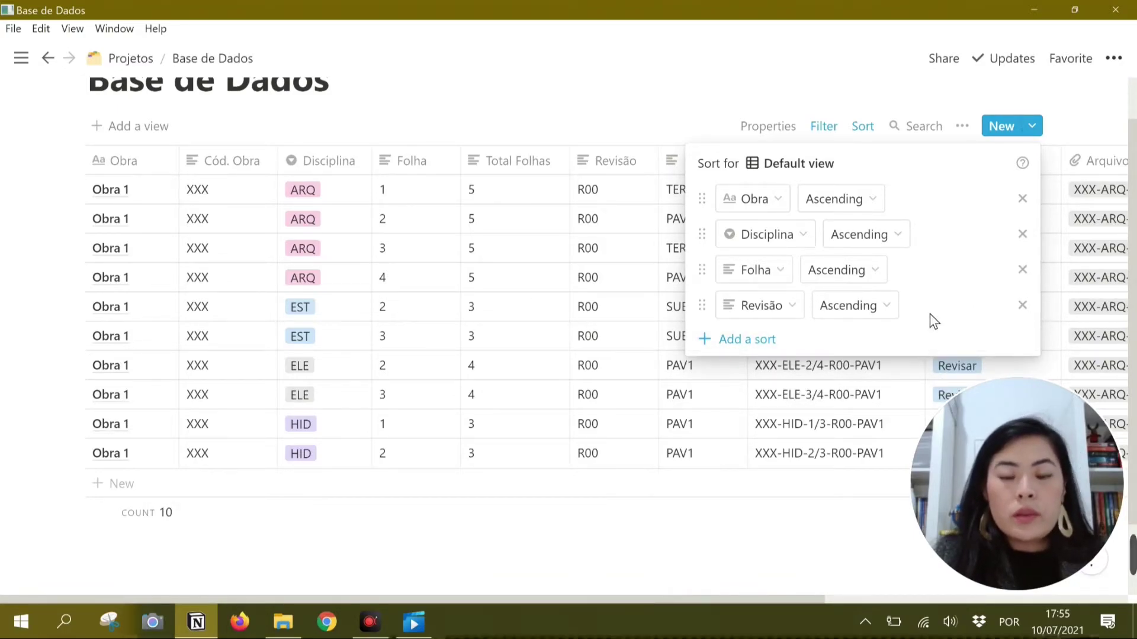
click(719, 90)
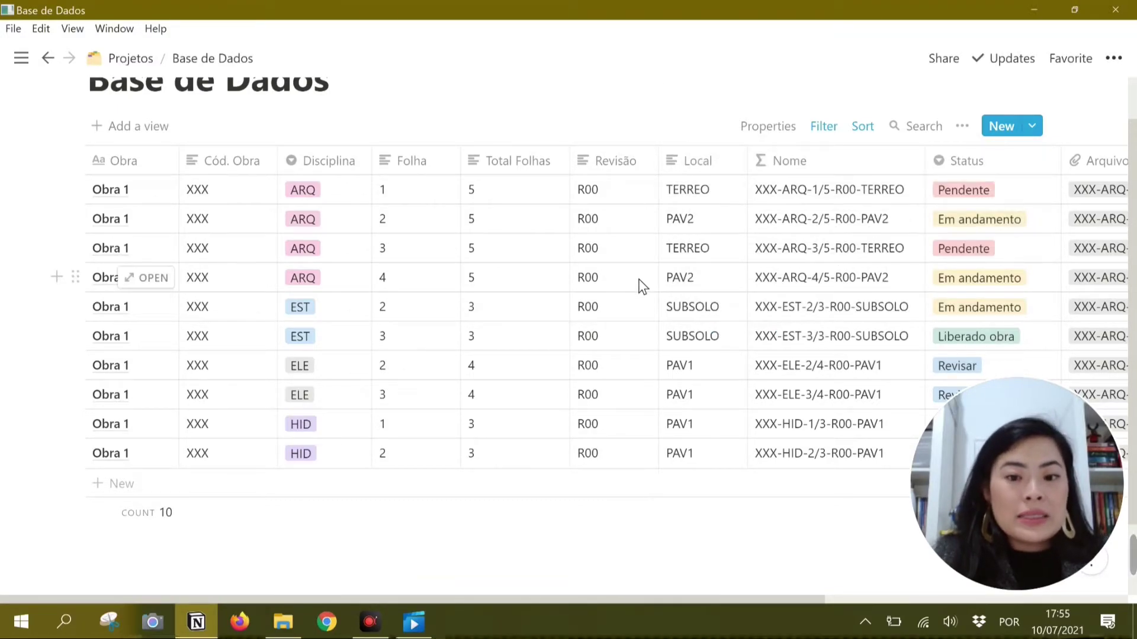
- Select all ten Obra 1 rows of the table and duplicate them
scroll(347, 259, up, 1)
scroll(604, 355, down, 3)
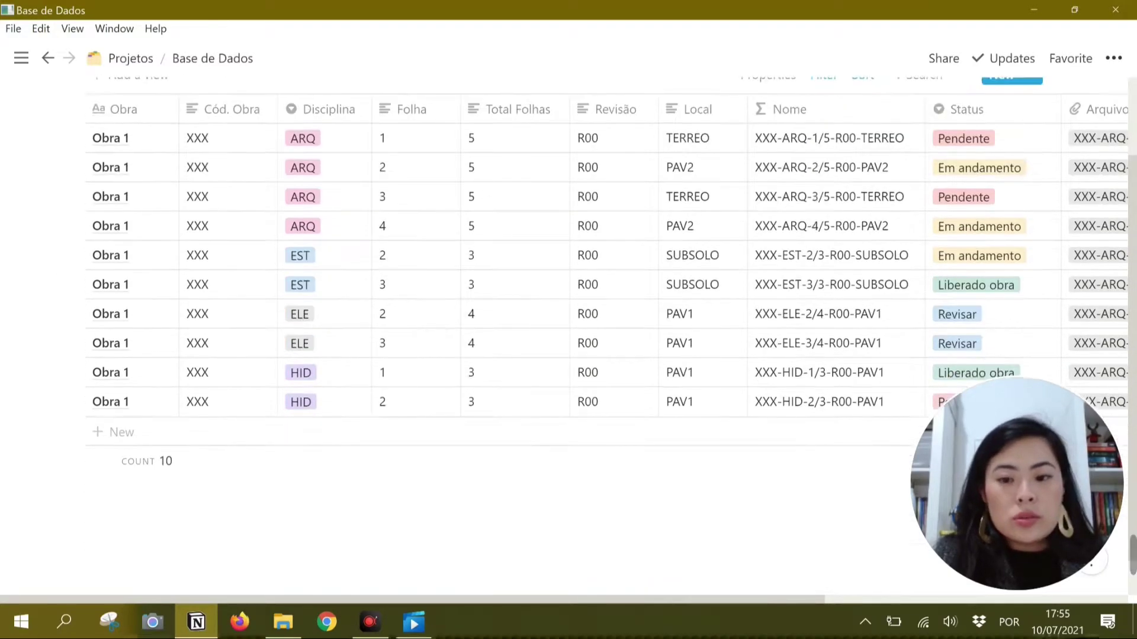
scroll(347, 257, up, 1)
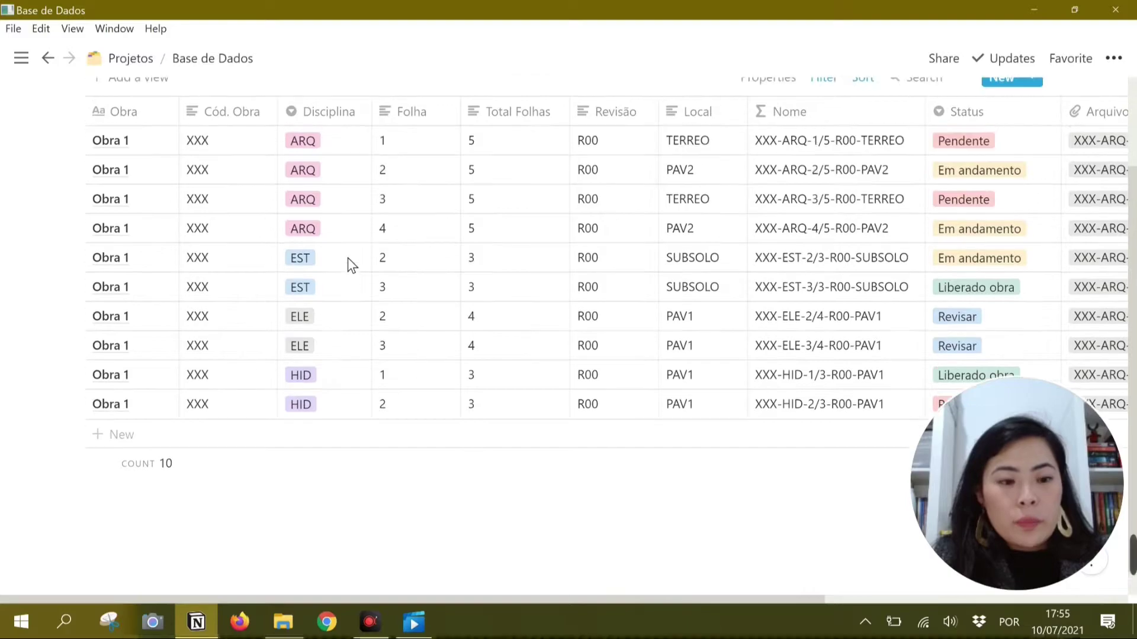
drag(31, 156, 292, 421)
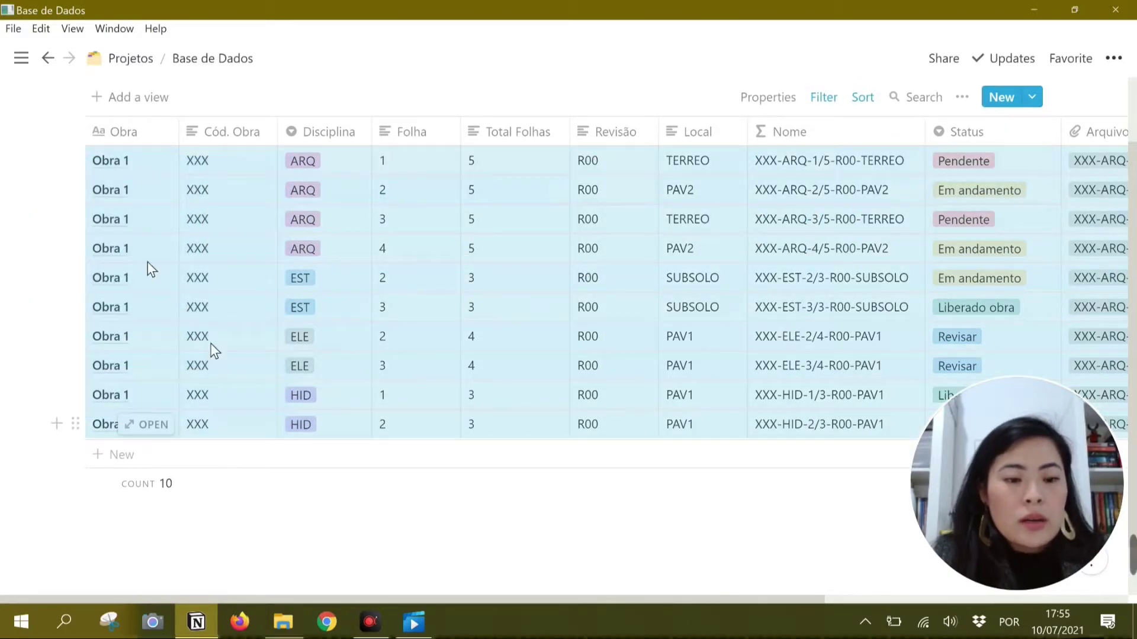
click(74, 221)
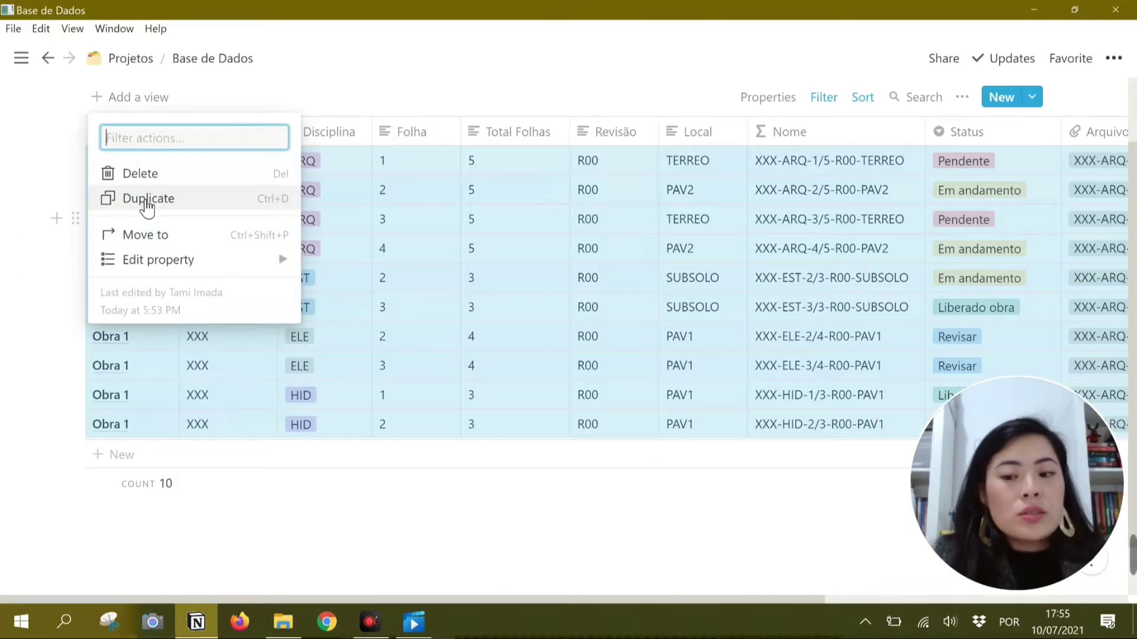
click(148, 201)
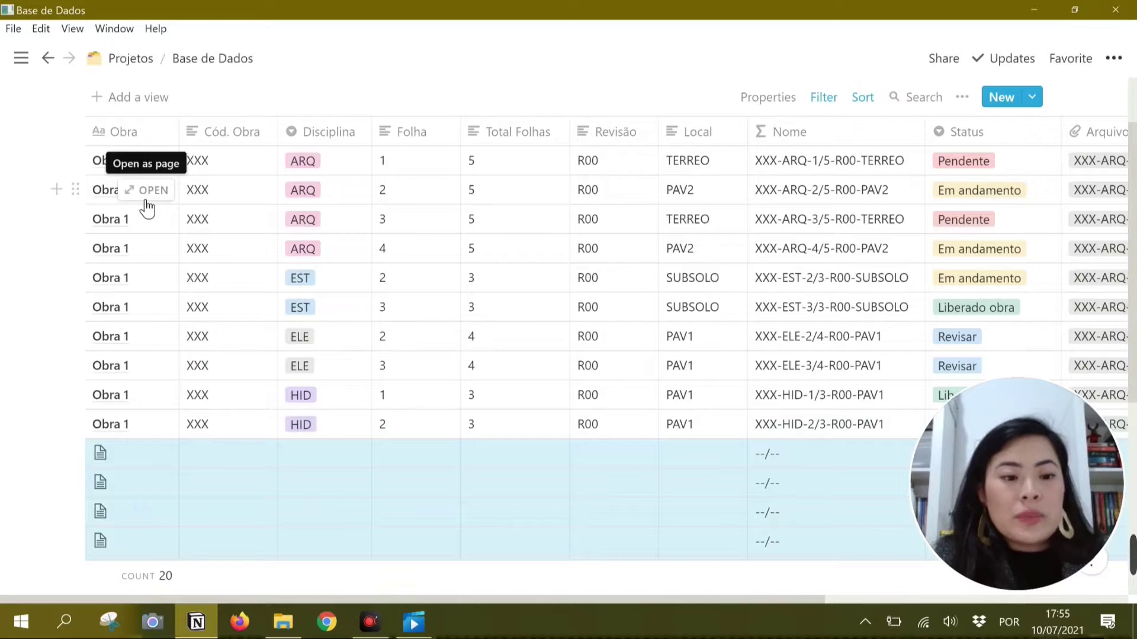
- Rename the Obra entry of all ten duplicated rows to "Obra 2"
scroll(134, 457, down, 3)
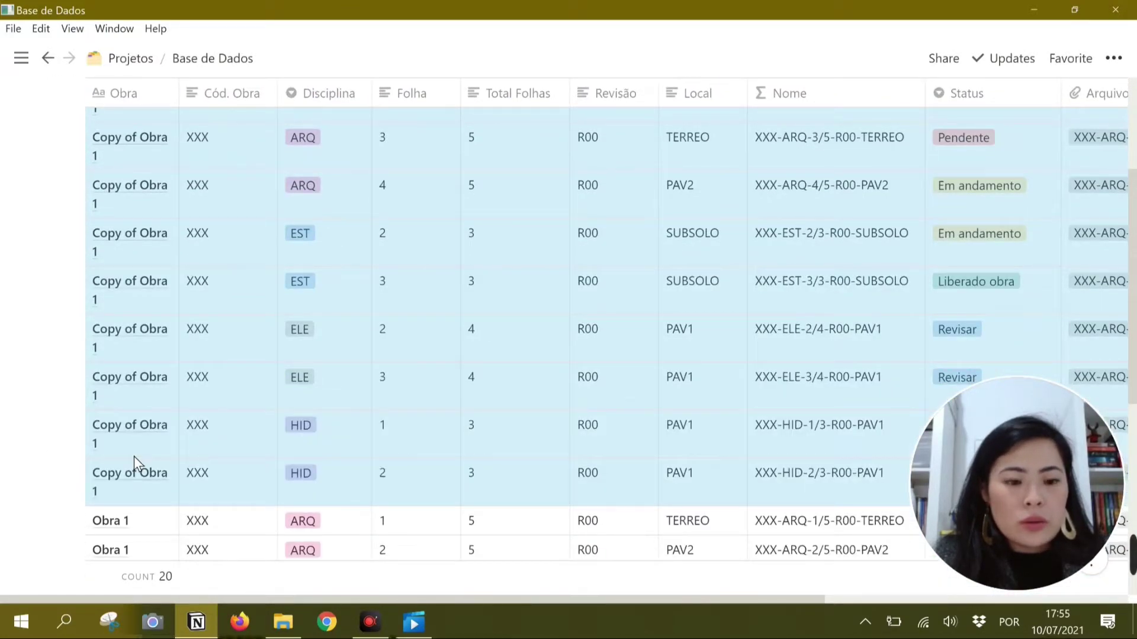
scroll(133, 456, down, 3)
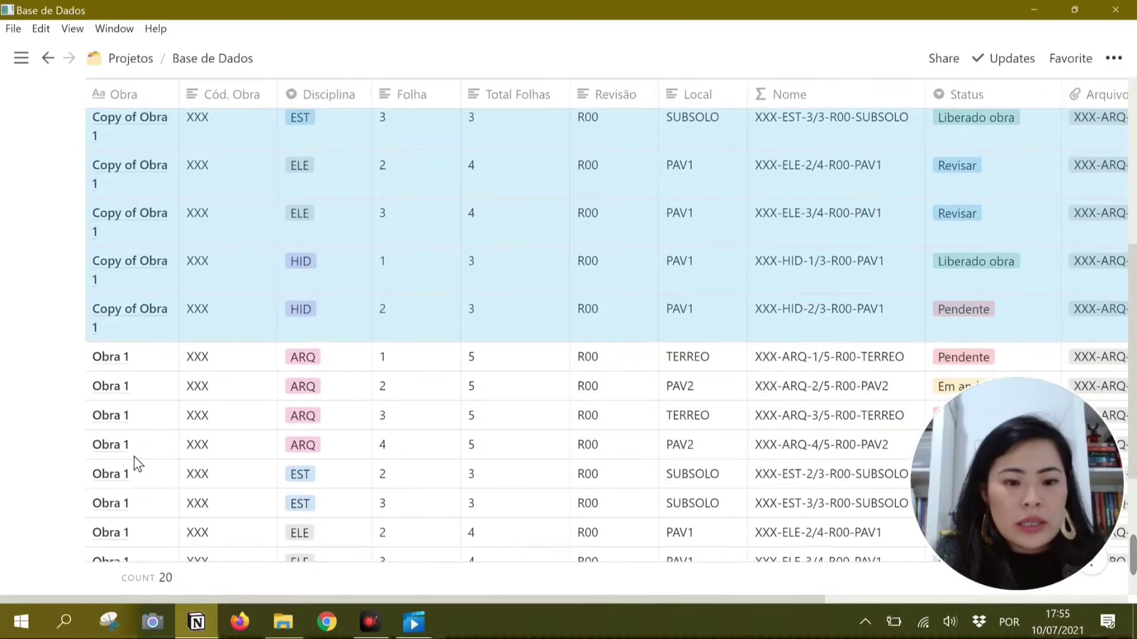
scroll(134, 457, up, 4)
scroll(134, 457, up, 3)
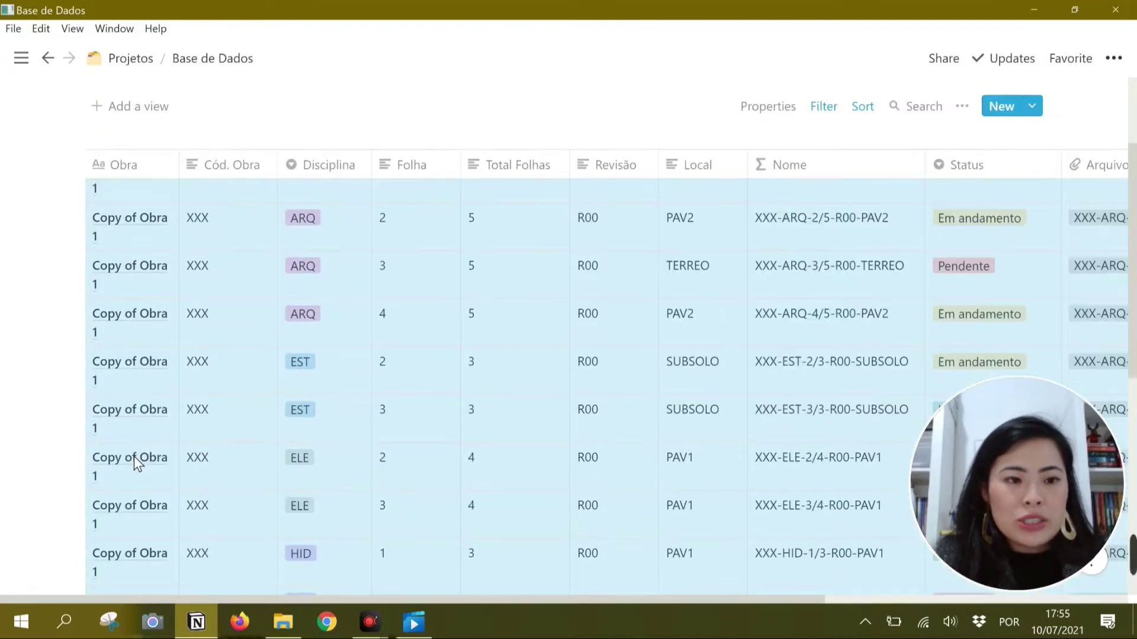
click(123, 264)
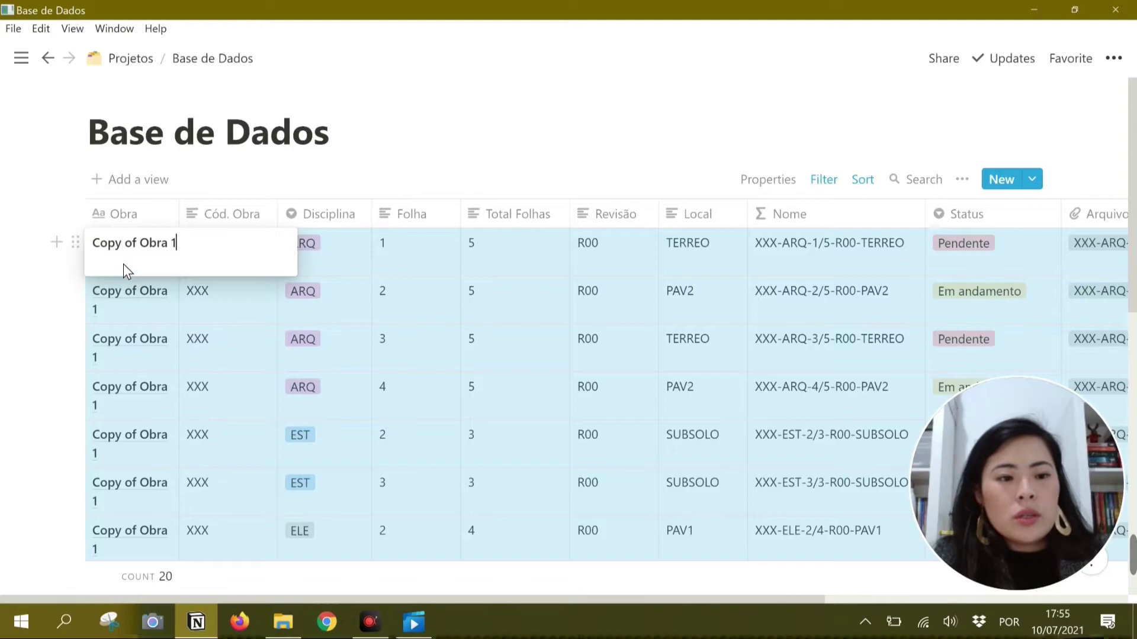
mouse_move(3, 245)
key(ctrl+a)
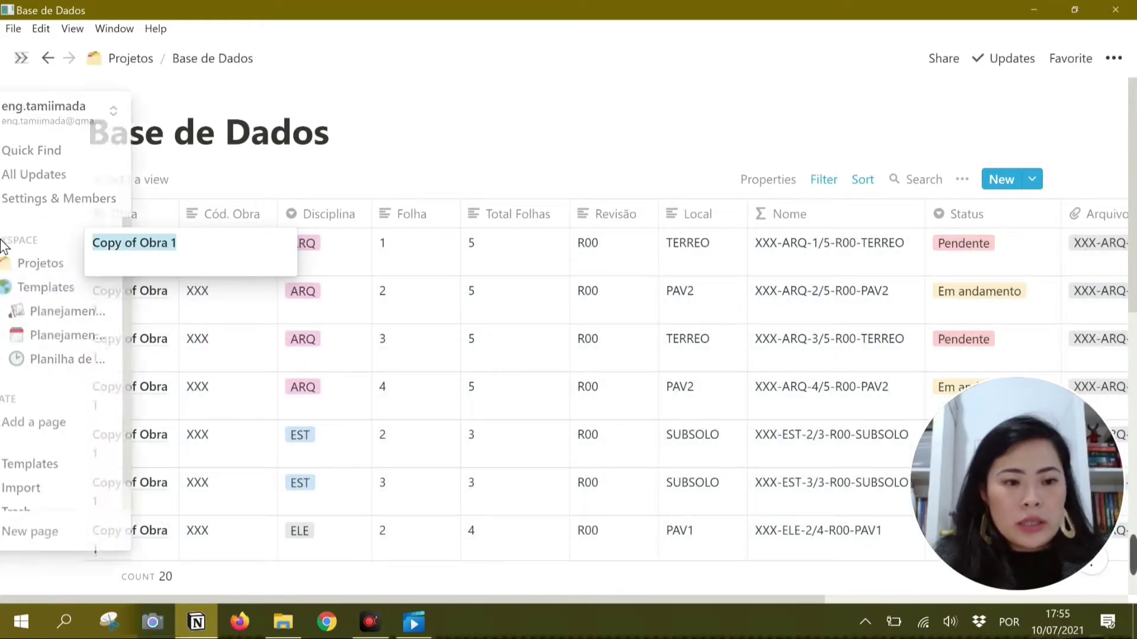
text(Obra 2)
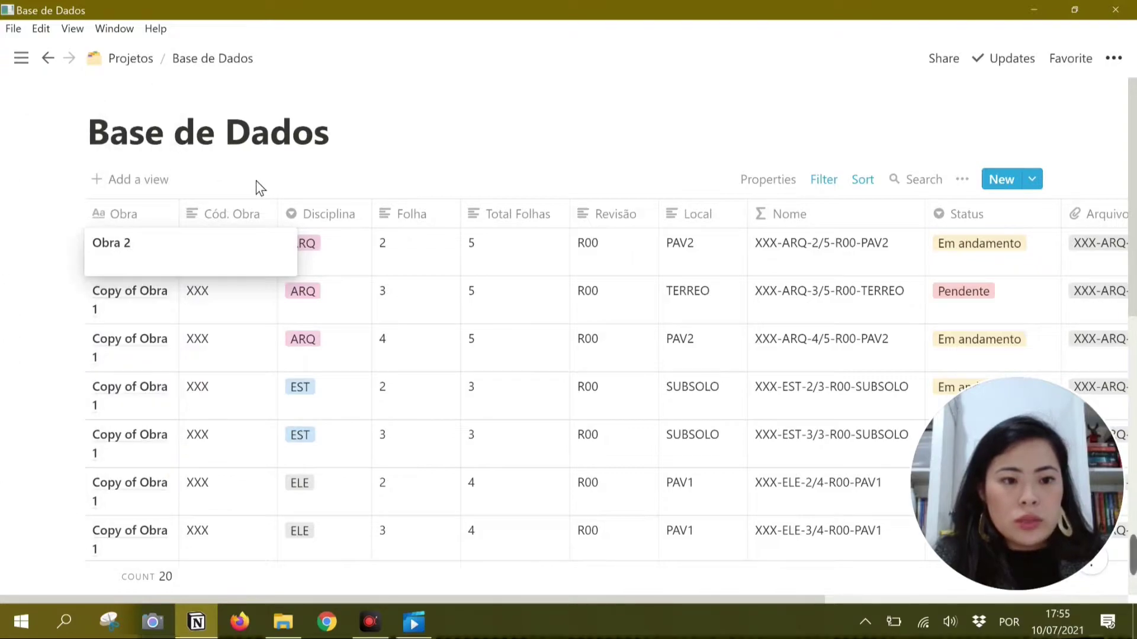
key(Escape)
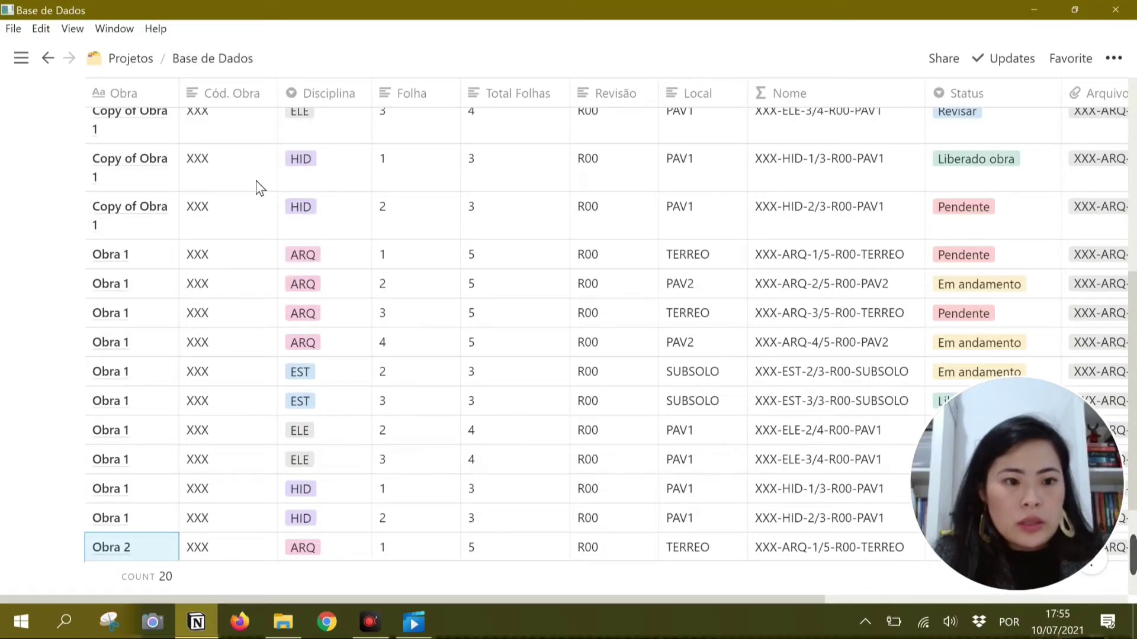
drag(132, 233, 141, 166)
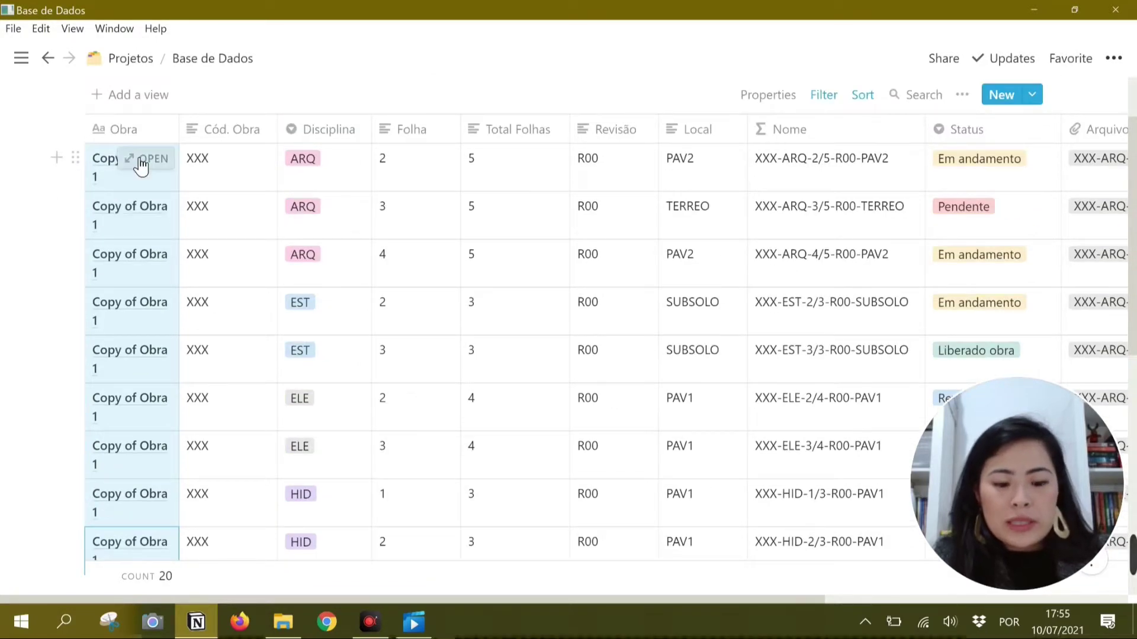
text(Obra 1)
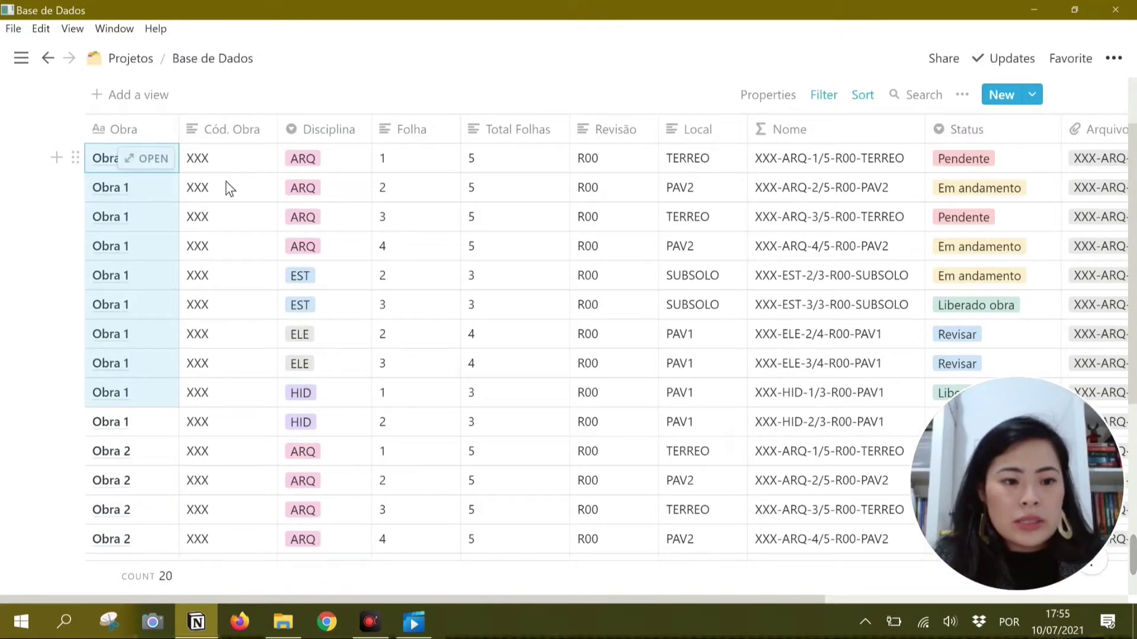
- Set the Cód. Obra to YYY for all ten Obra 2 rows
click(213, 393)
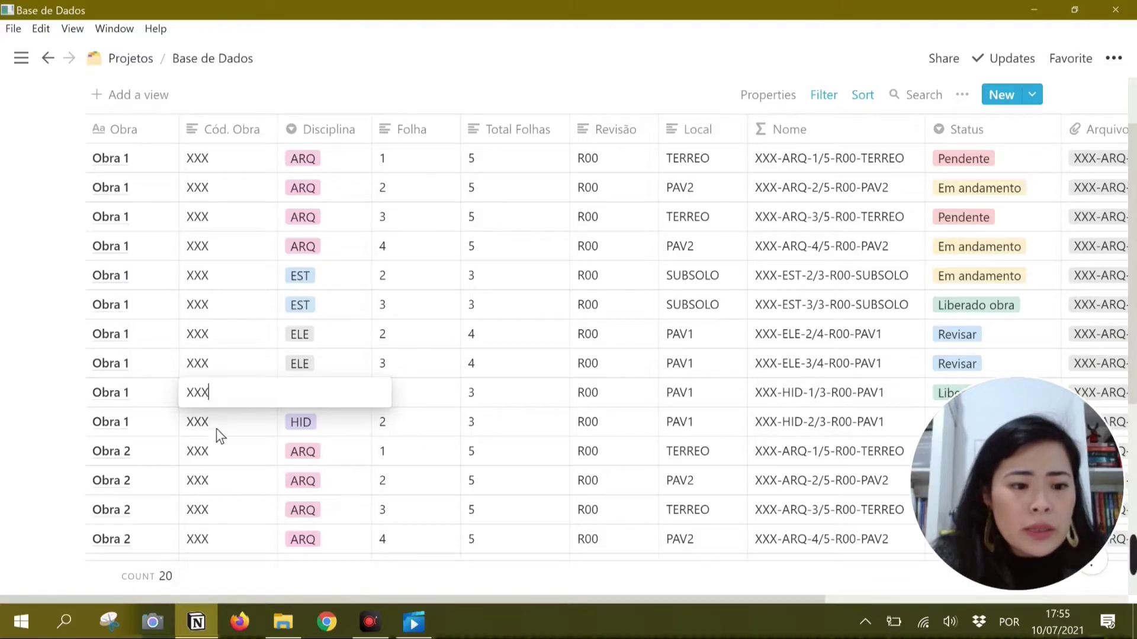
key(Escape)
click(194, 451)
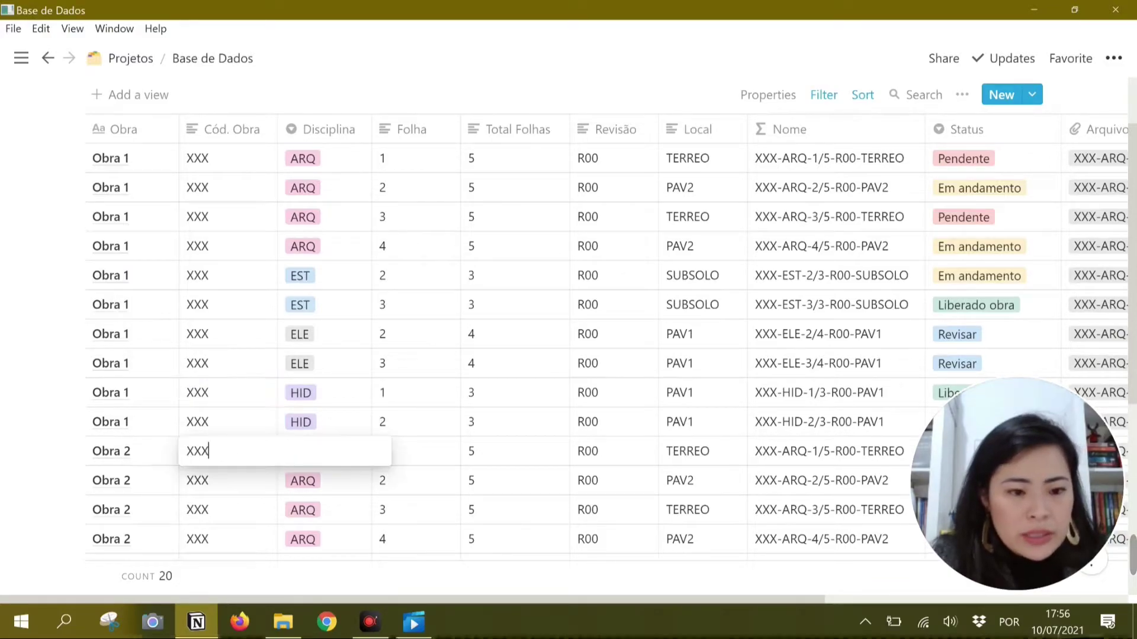
double_click(195, 451)
text(YYY)
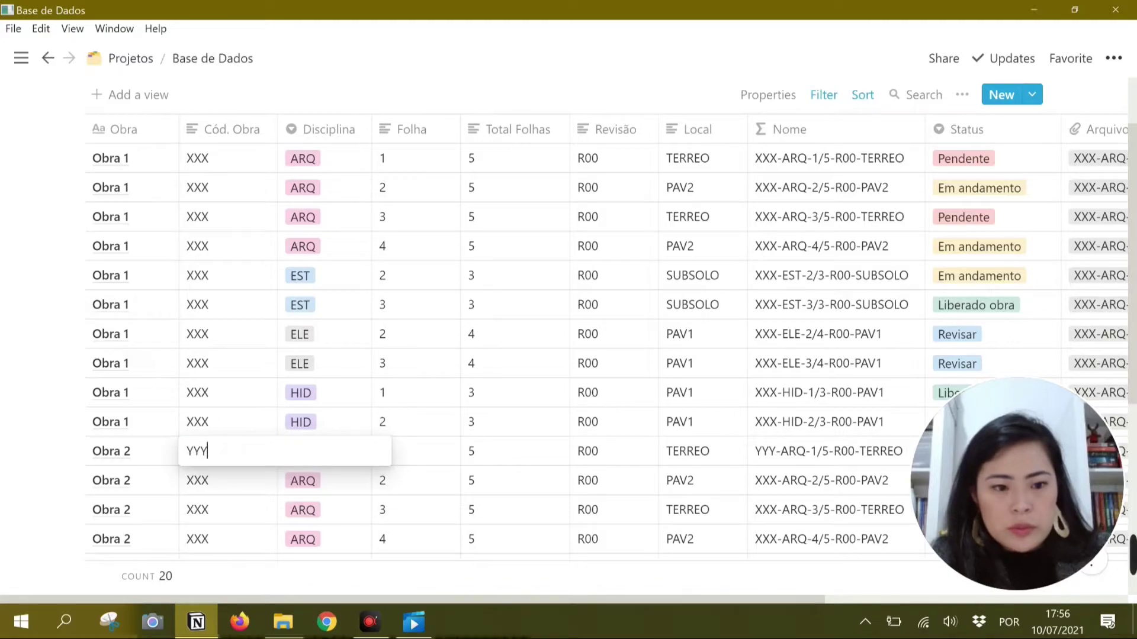
key(Escape)
drag(198, 482, 214, 534)
text(YYY)
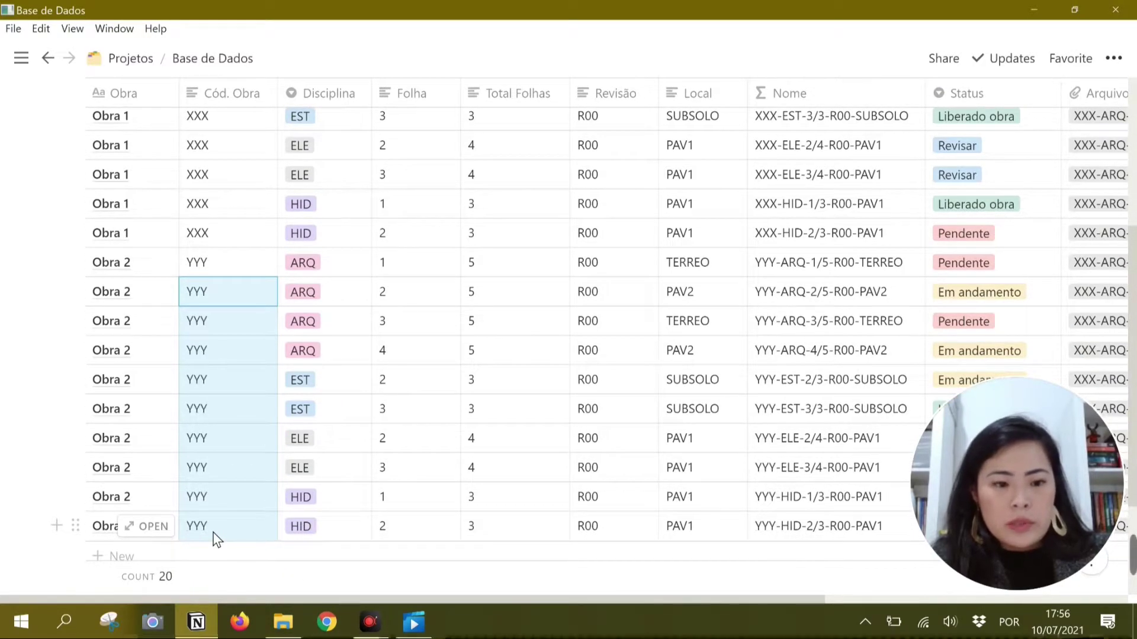
- Filter the table to rows whose Cód. Obra contains "XXX"
mouse_move(26, 429)
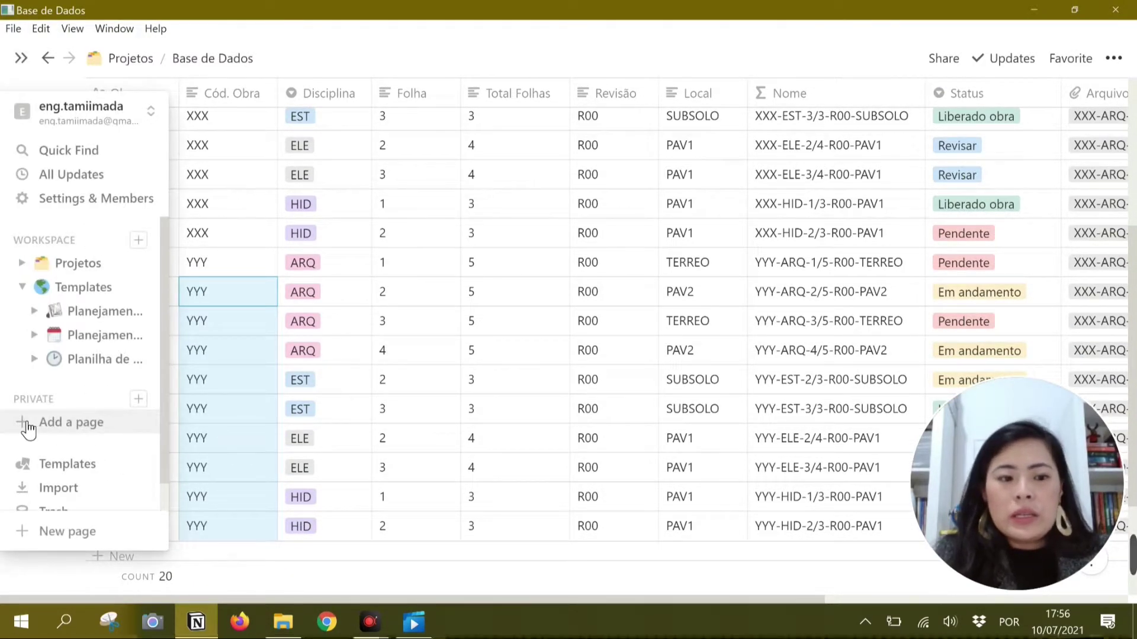
scroll(275, 403, up, 5)
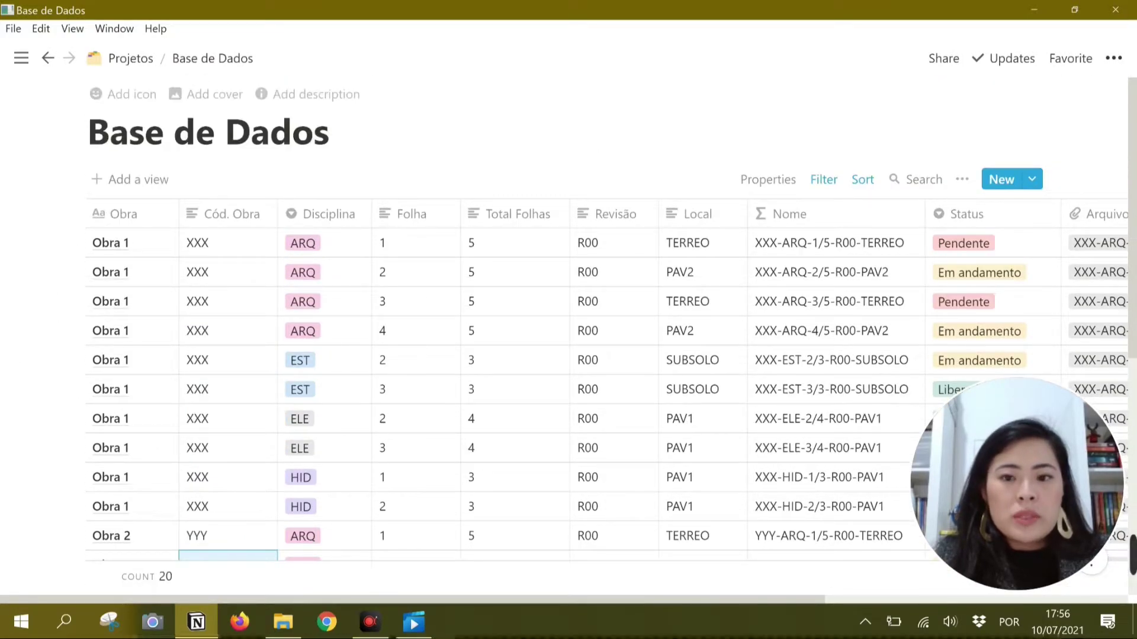
click(825, 180)
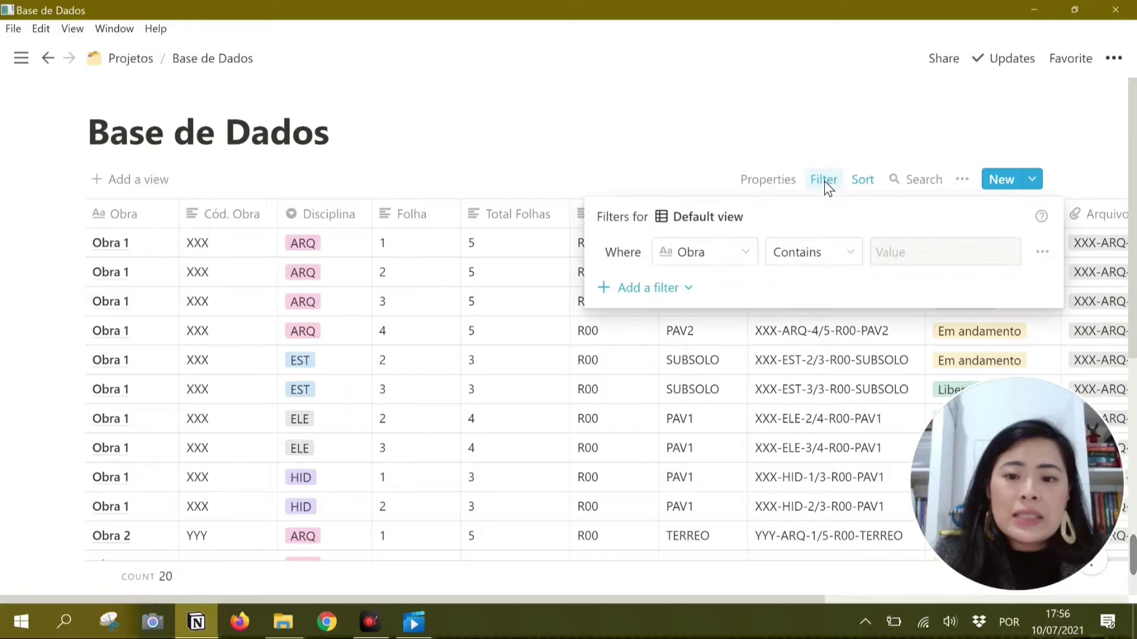
click(755, 258)
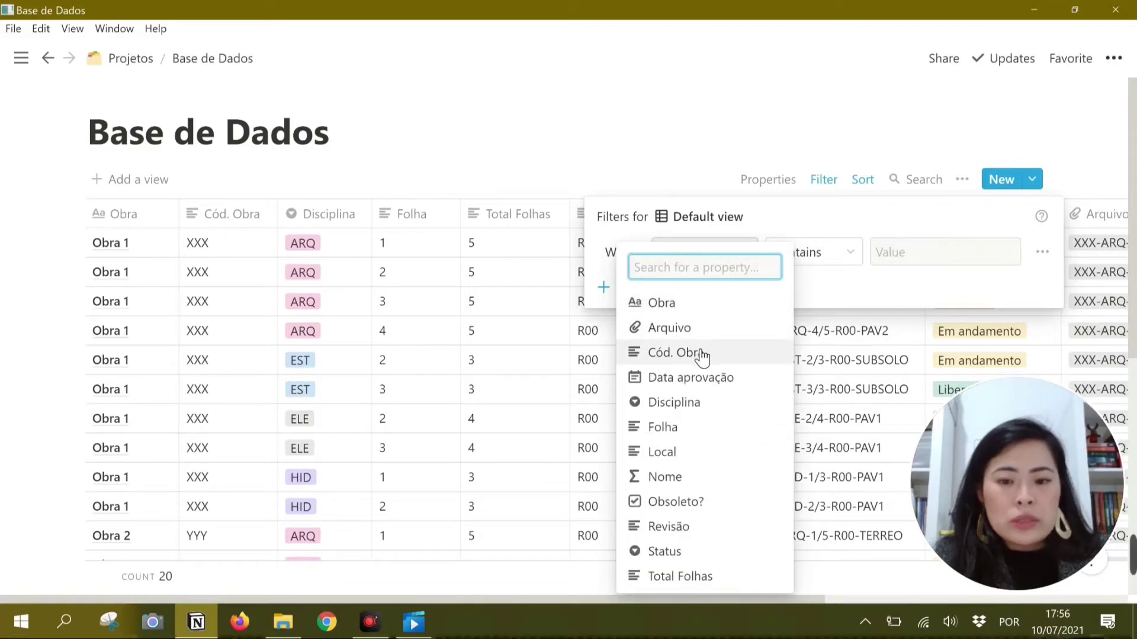
click(697, 353)
click(882, 252)
text(XXX)
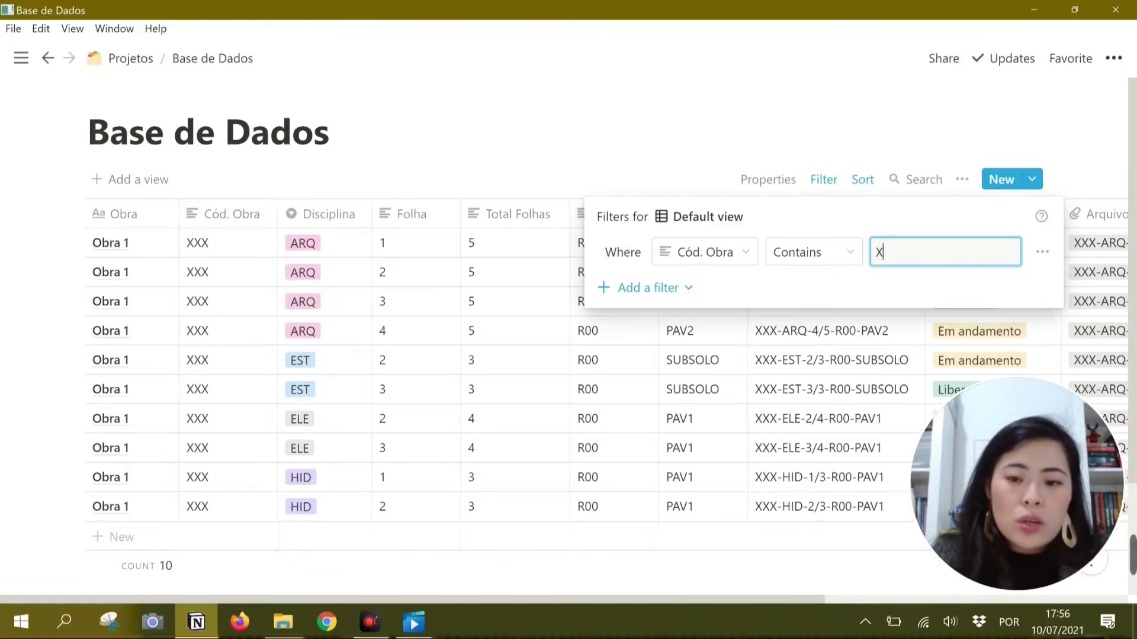
click(648, 134)
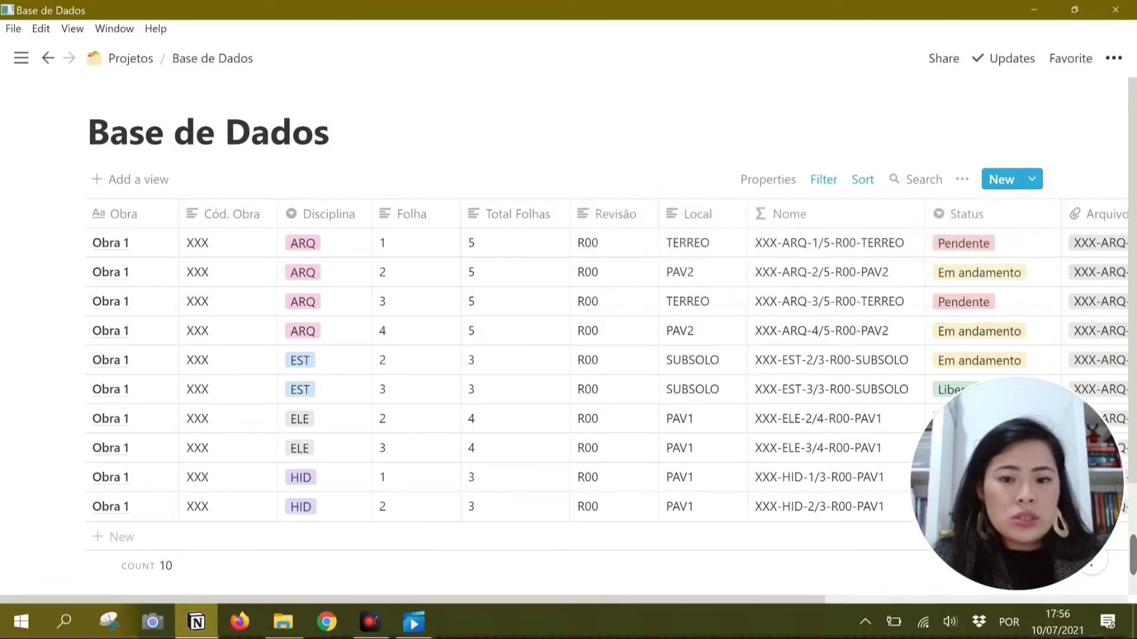
- Change the Cód. Obra filter value to "YYY"
click(824, 181)
click(883, 252)
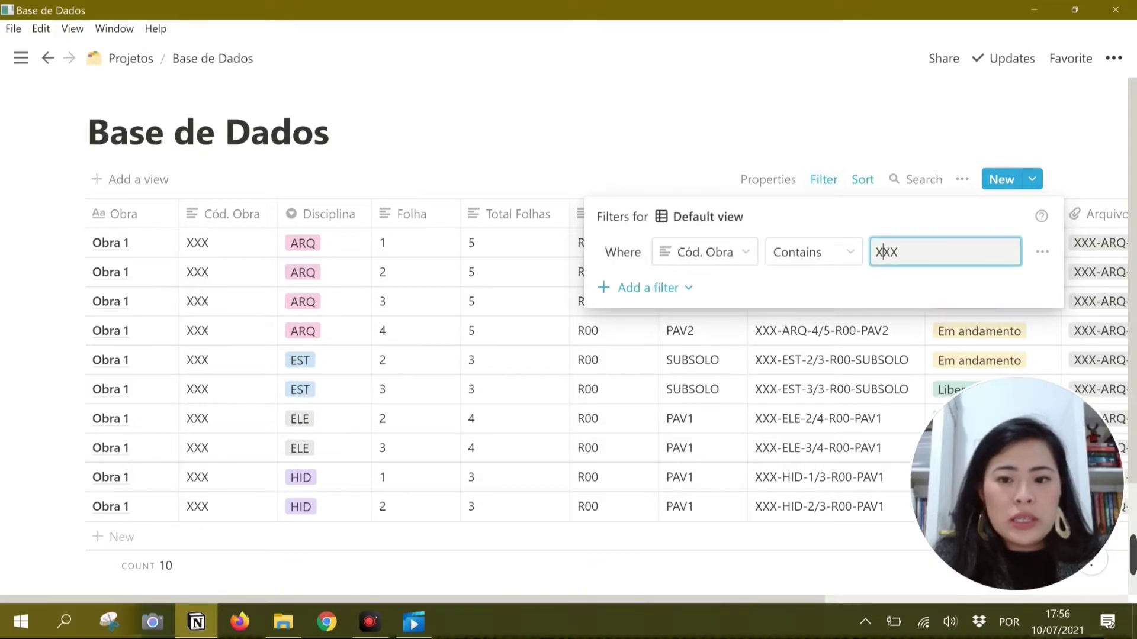
text(YYY)
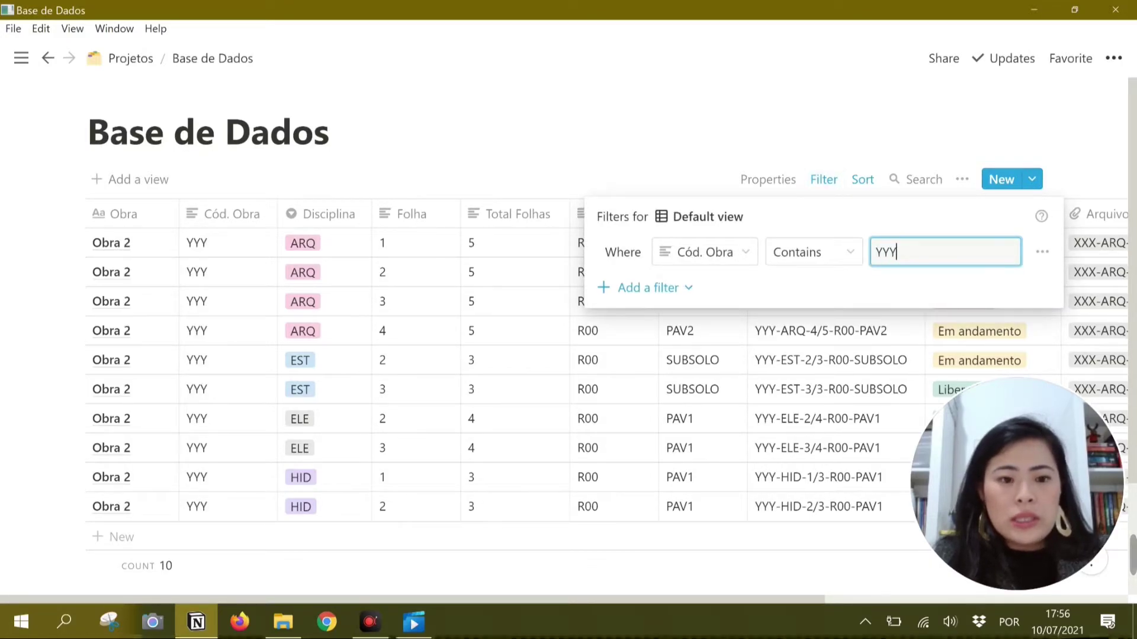
- Remove the Cód. Obra filter from the default view and close the filter settings
click(1045, 261)
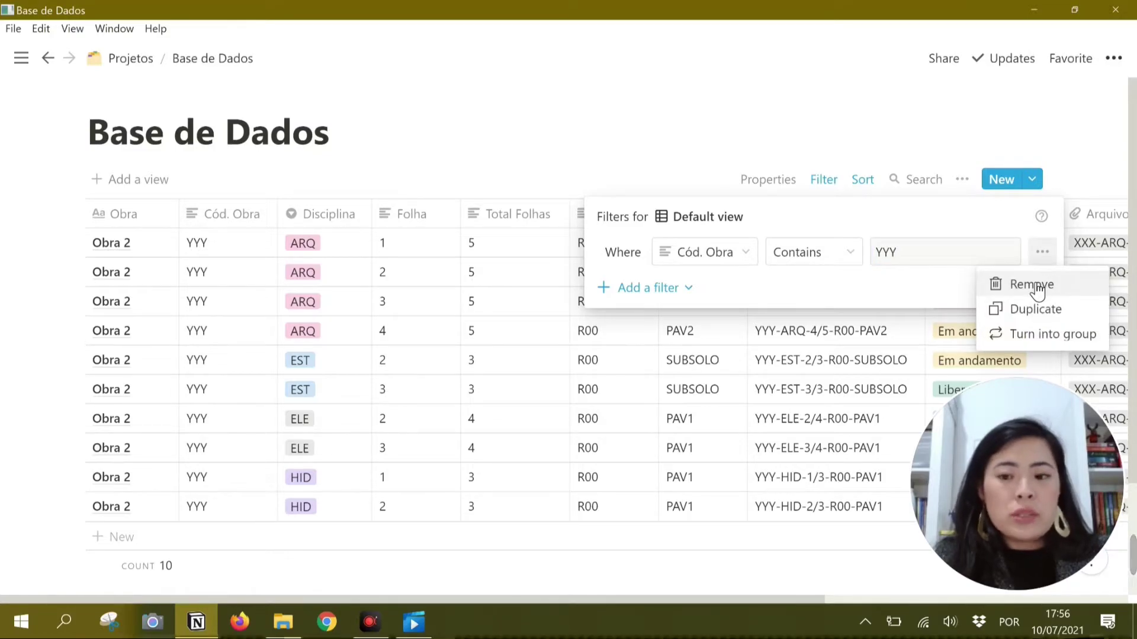
click(1035, 285)
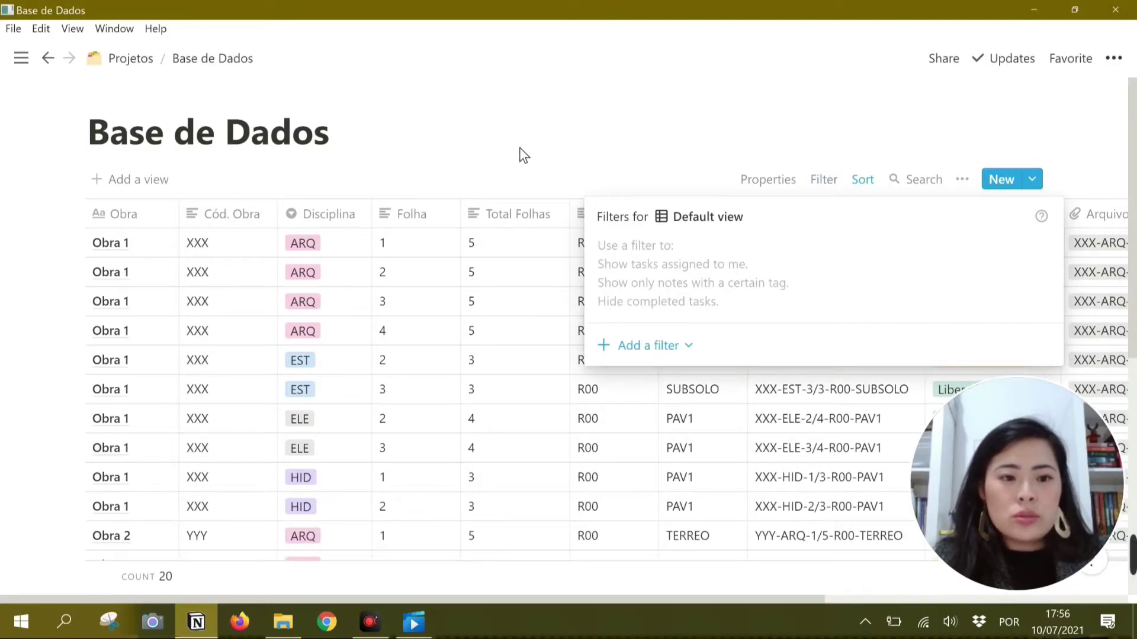
click(520, 157)
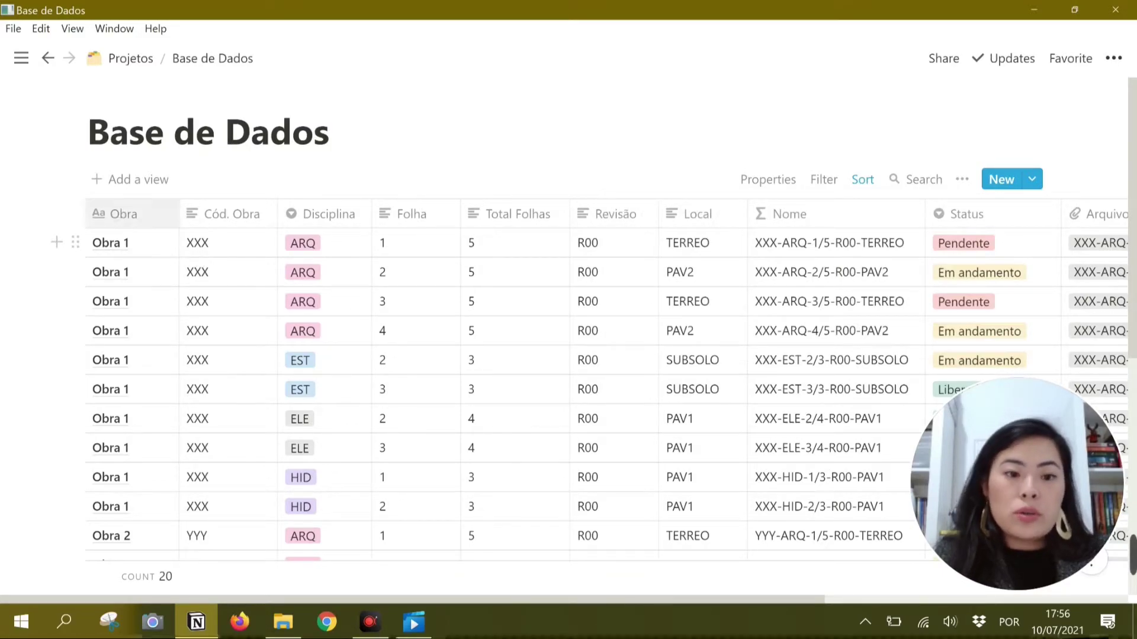
click(135, 68)
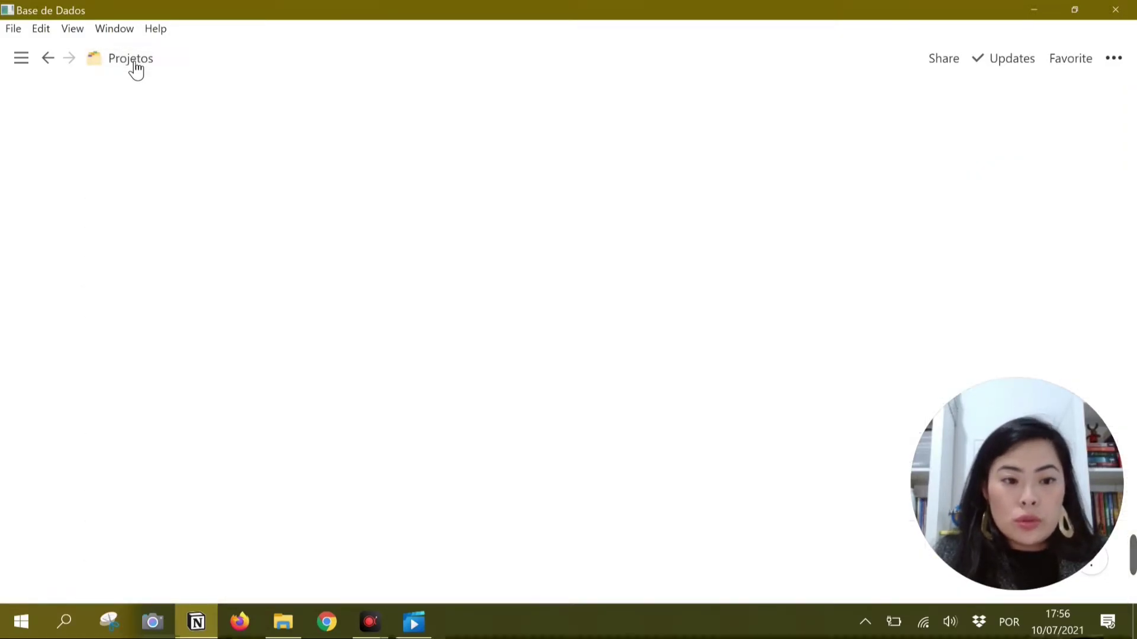
scroll(368, 231, down, 3)
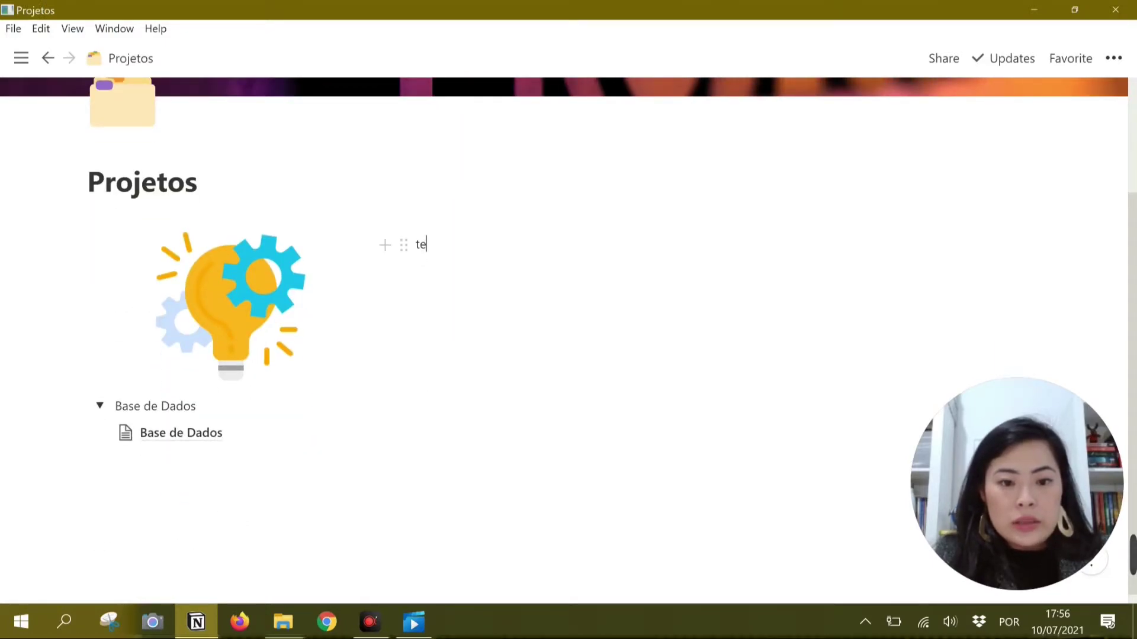
key(Return)
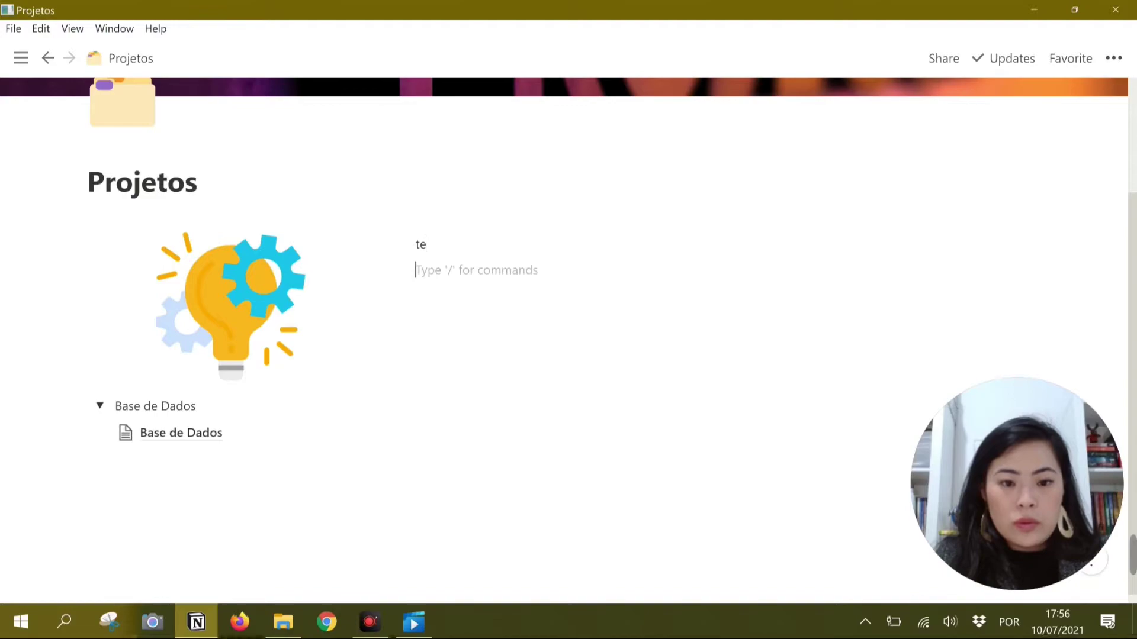
text(/cre)
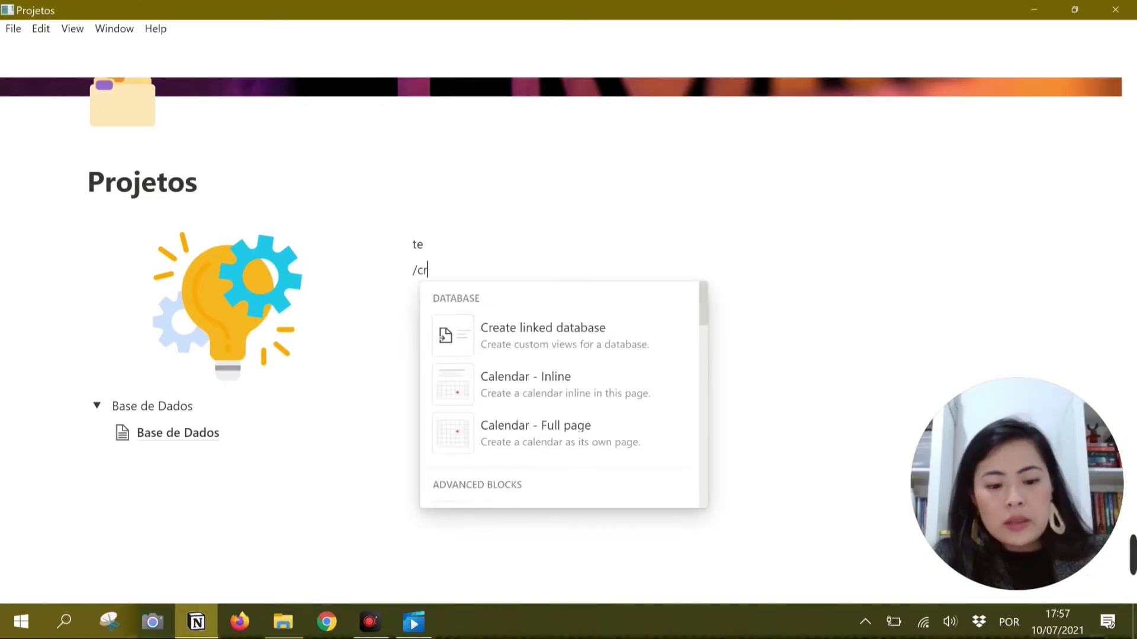
click(501, 332)
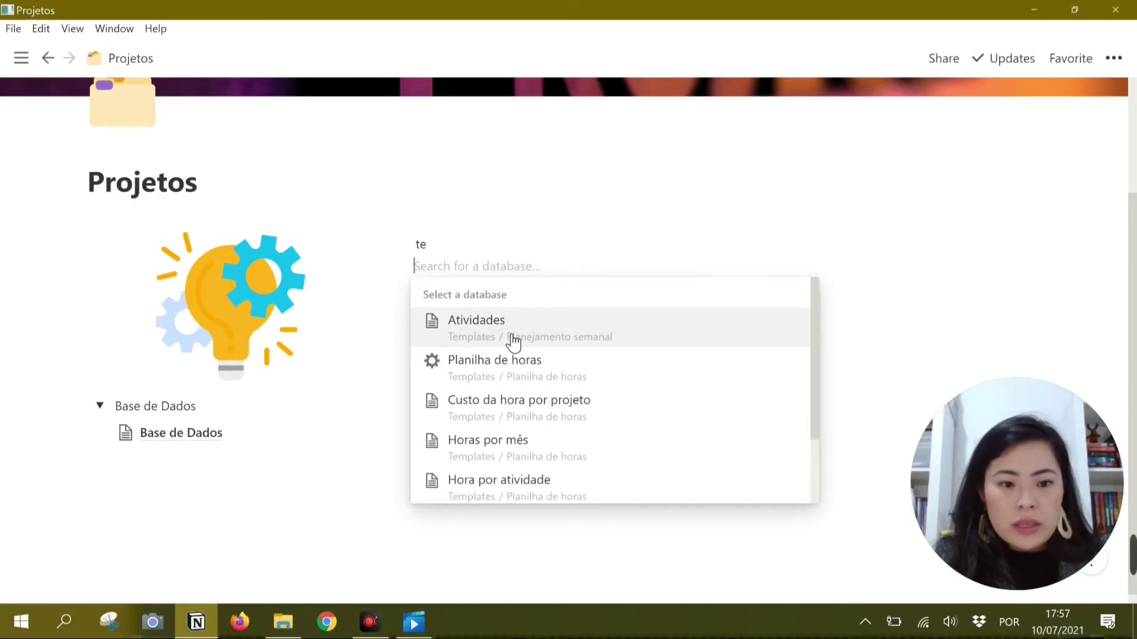
click(183, 433)
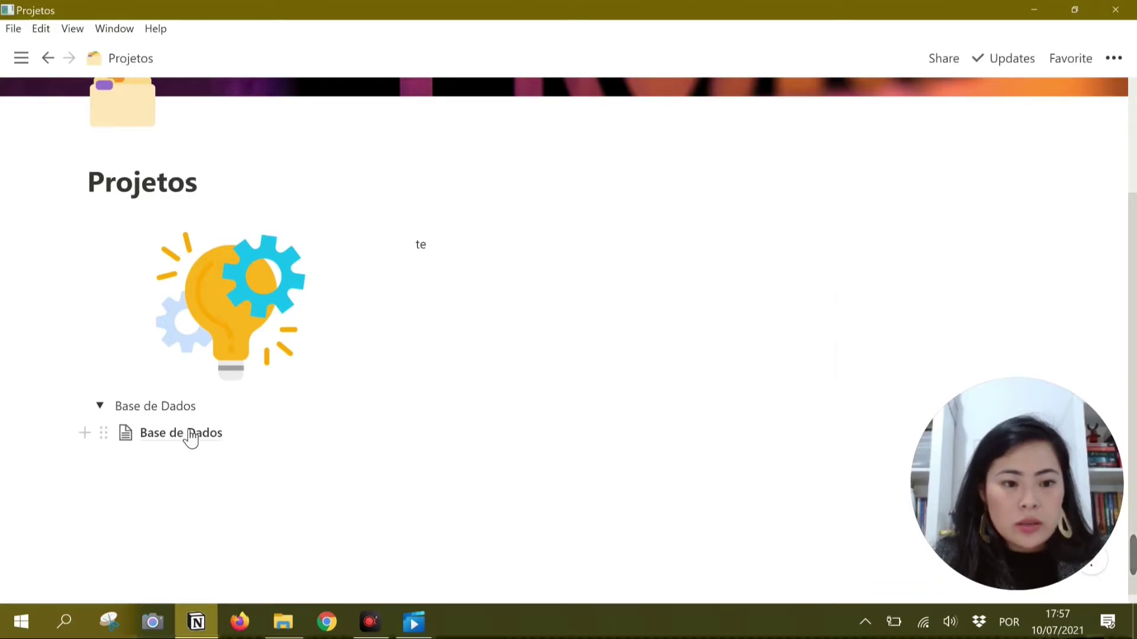
click(183, 433)
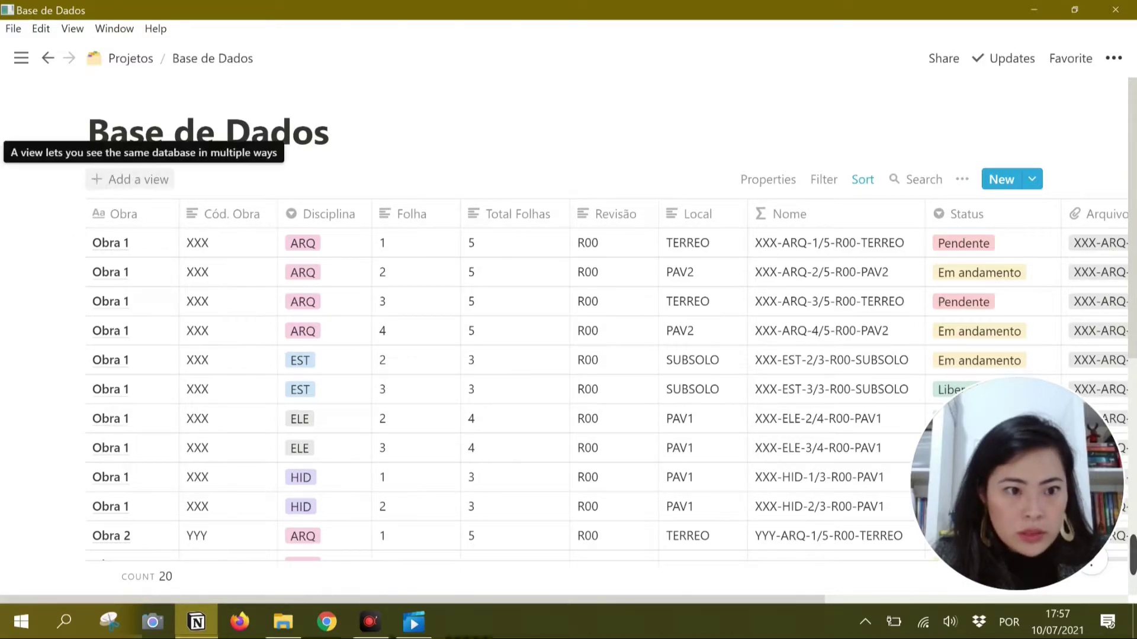
click(97, 182)
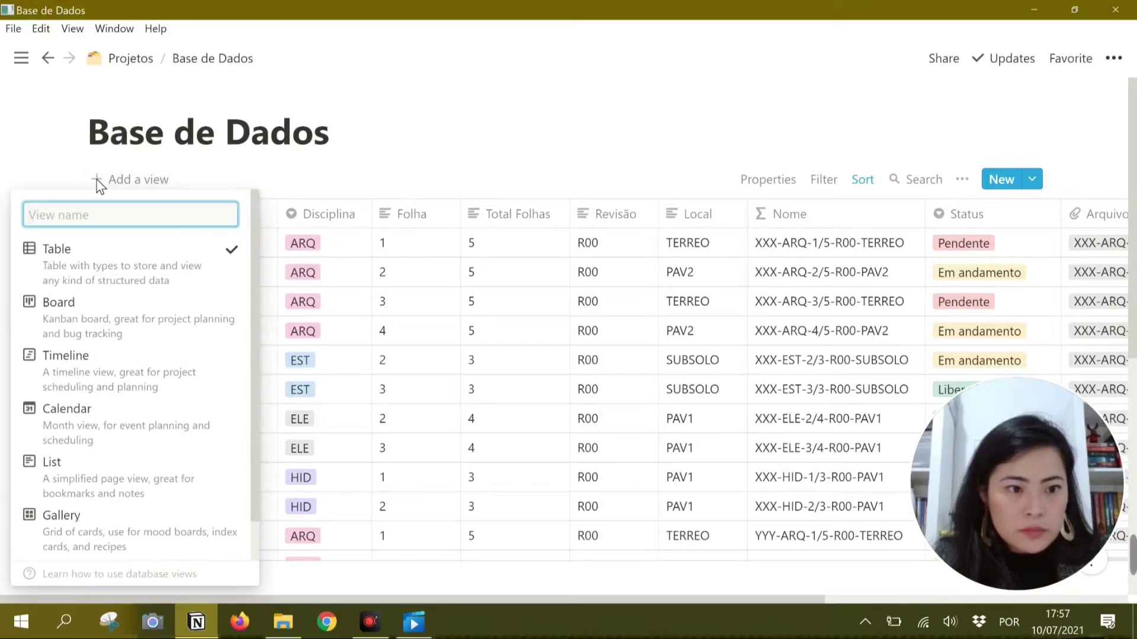
key(Escape)
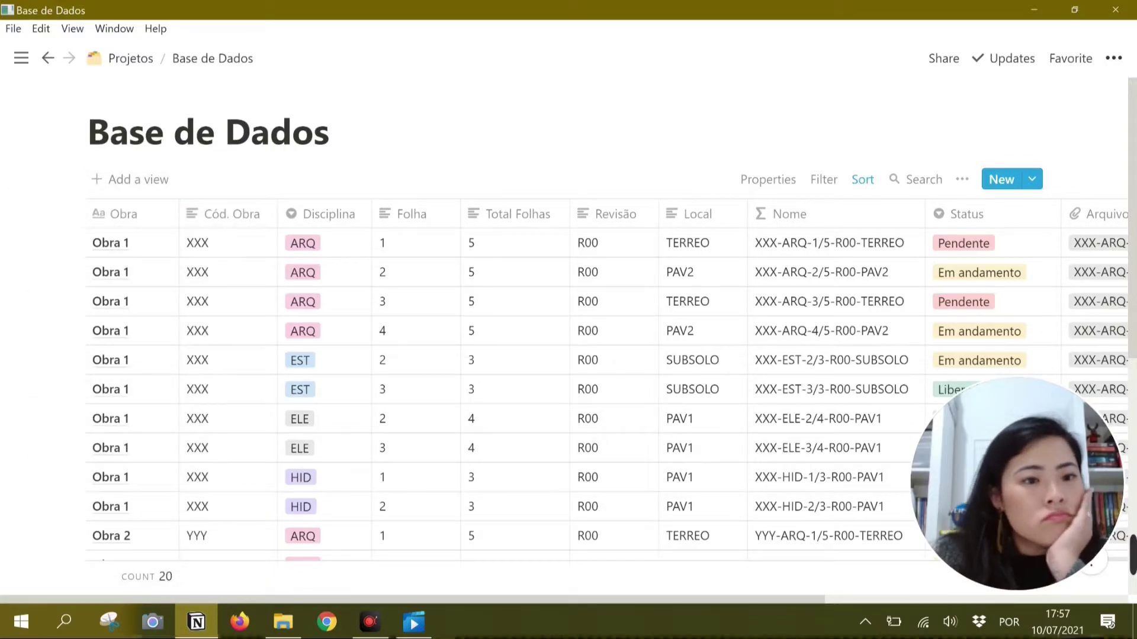
- On the Projetos page, insert a linked database of Base de Dados beneath the "te" text beside the lightbulb image
click(132, 59)
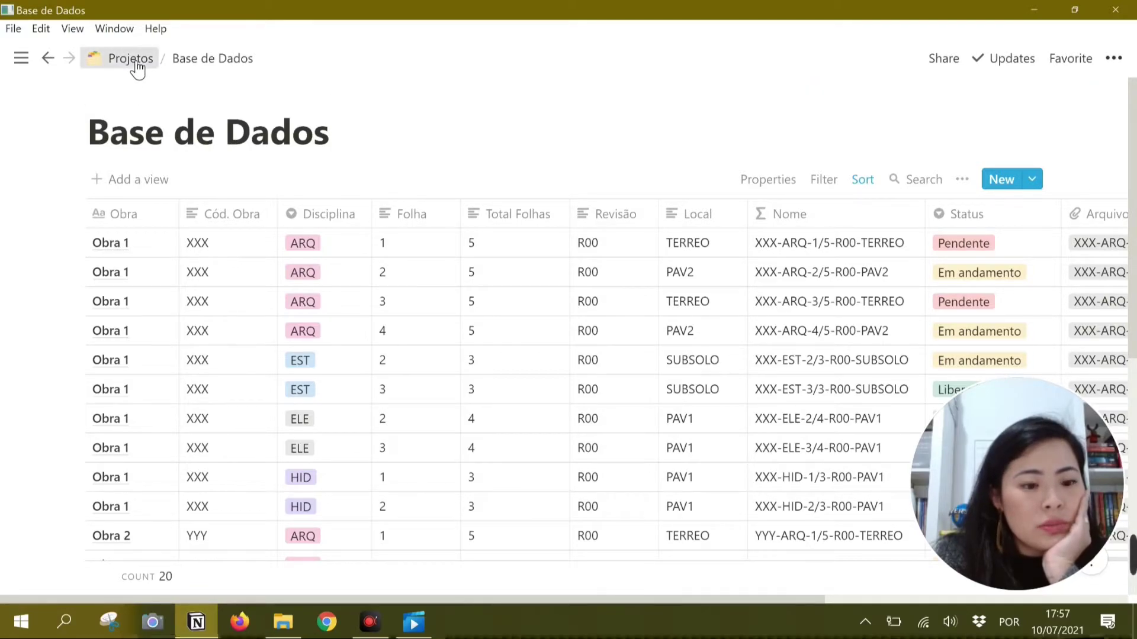
scroll(363, 378, down, 2)
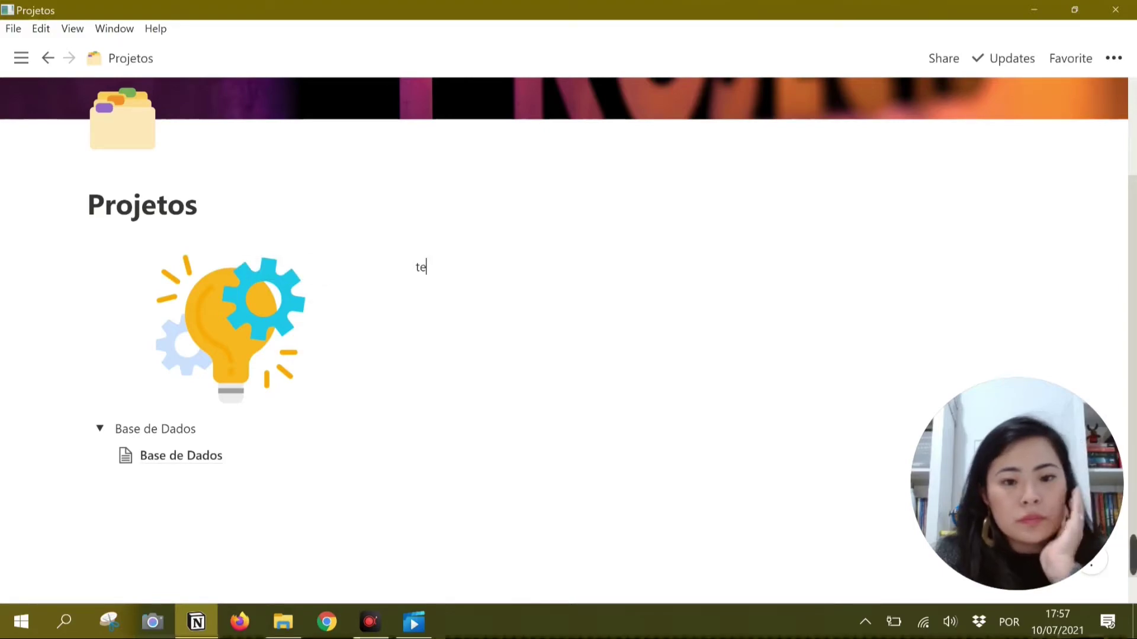
key(Return)
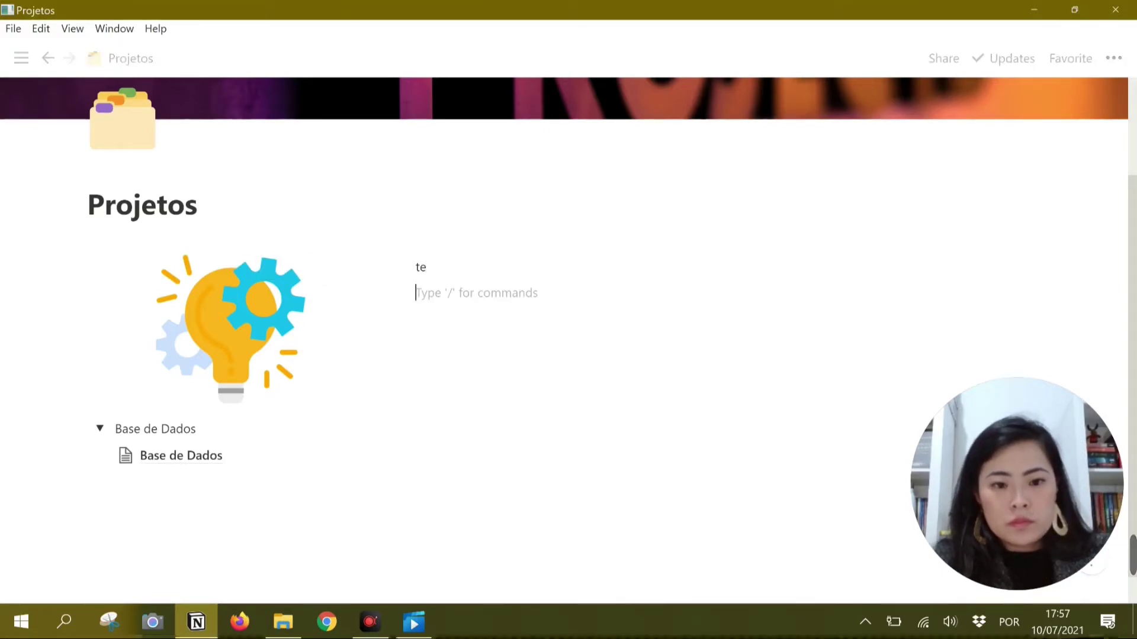
text(/)
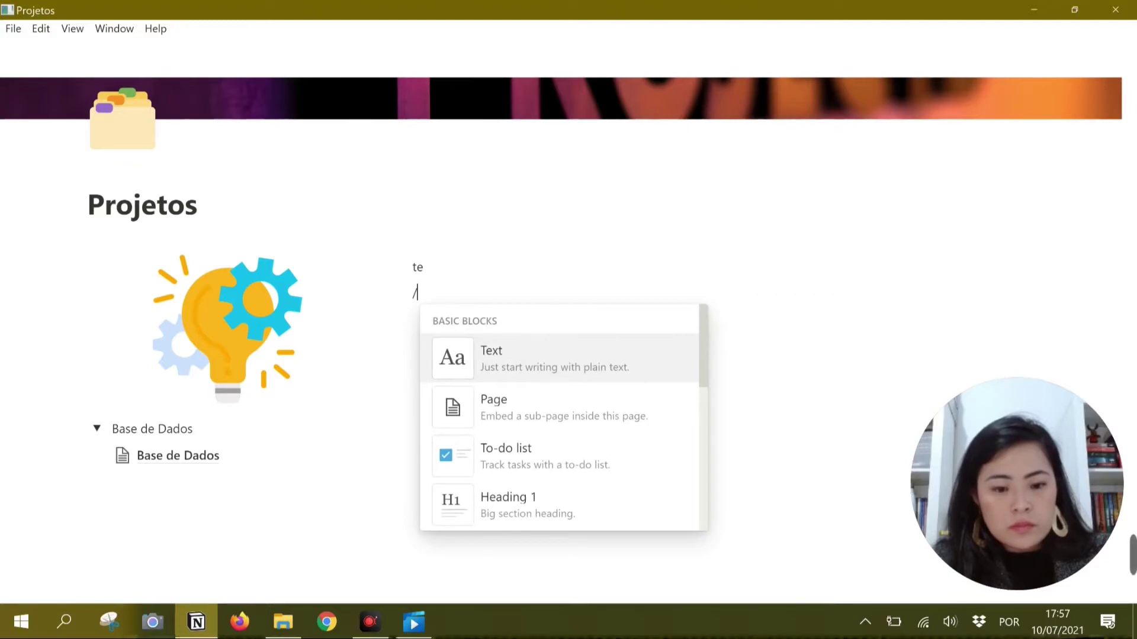
text(cre)
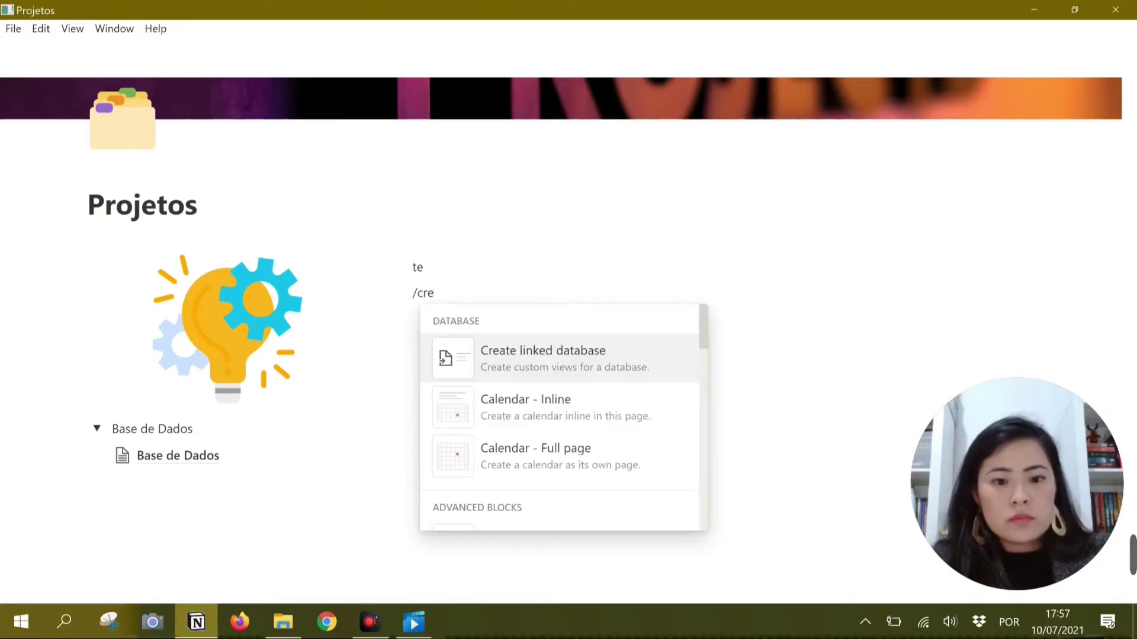
click(531, 372)
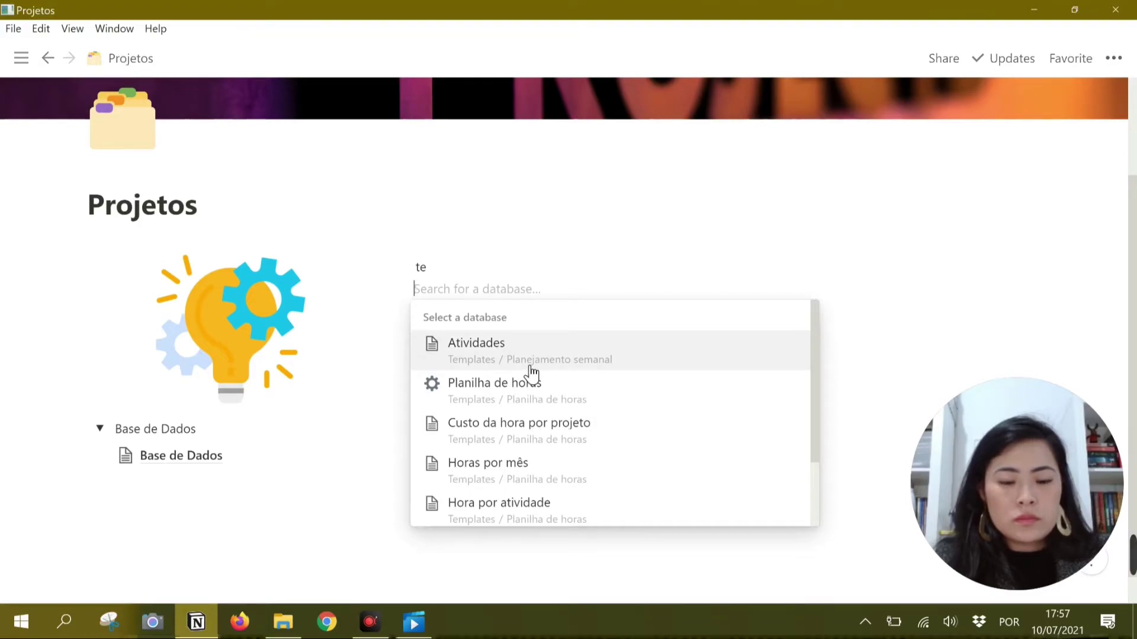
text(Base)
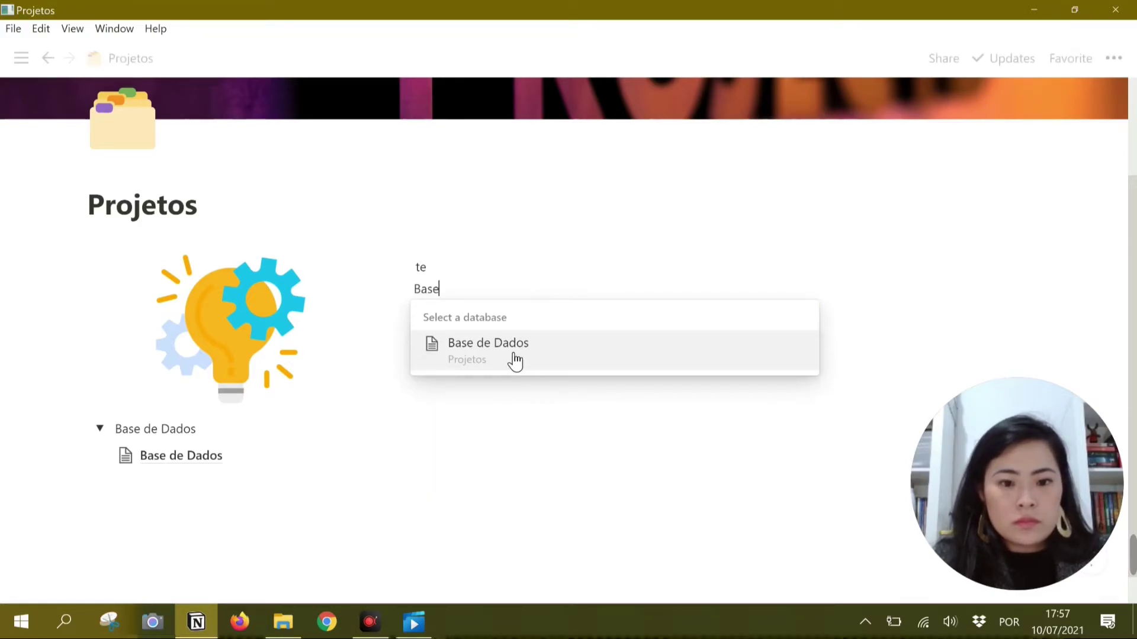
click(529, 370)
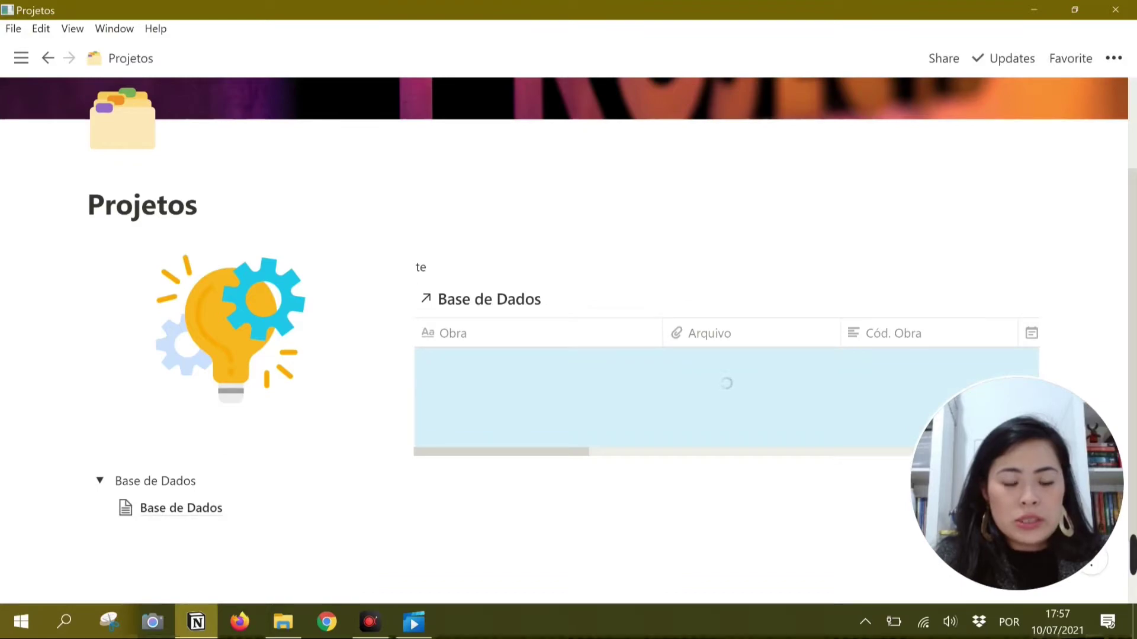
- Open the linked Base de Dados database as a full page and rename it "Controle de Projetos"
scroll(481, 386, down, 3)
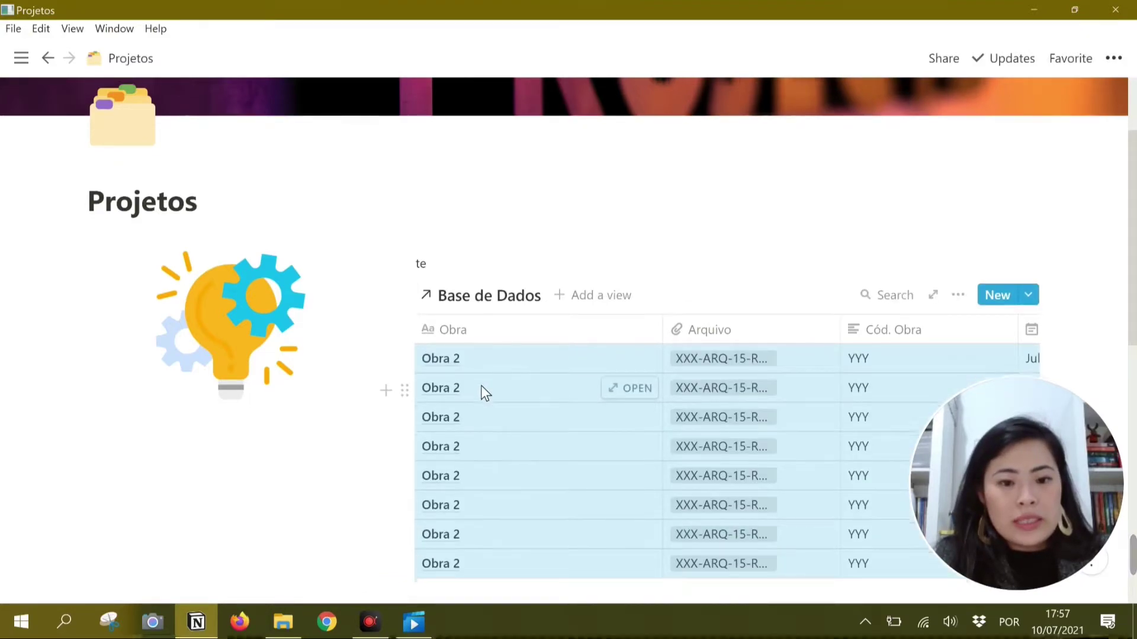
scroll(481, 388, up, 3)
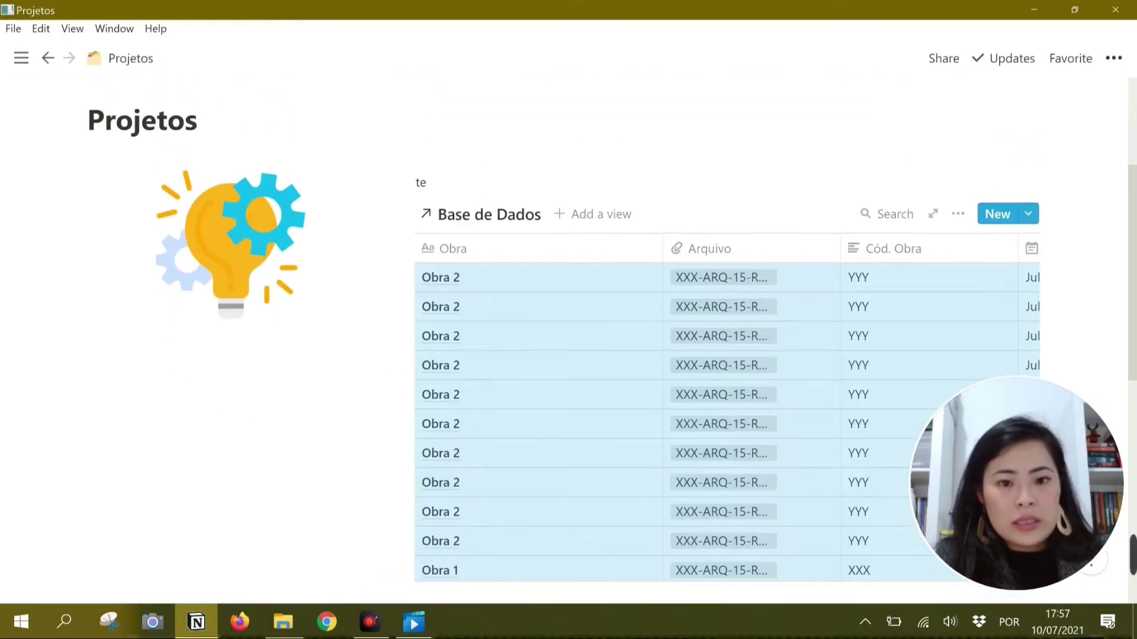
click(463, 216)
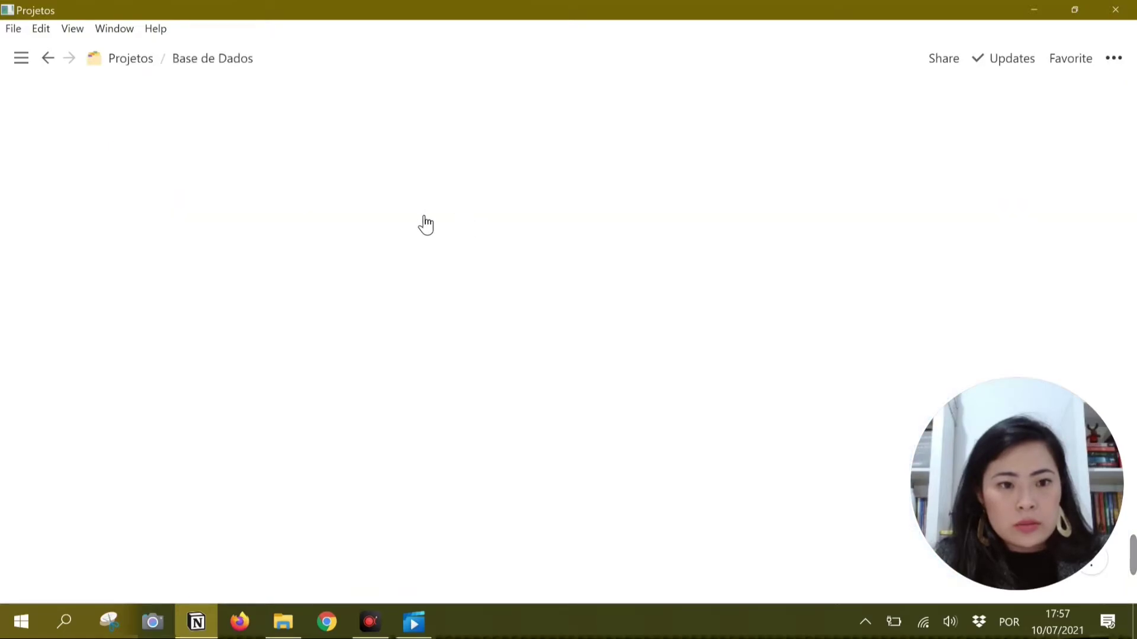
click(329, 131)
drag(87, 132, 330, 132)
text(Controle de Proj)
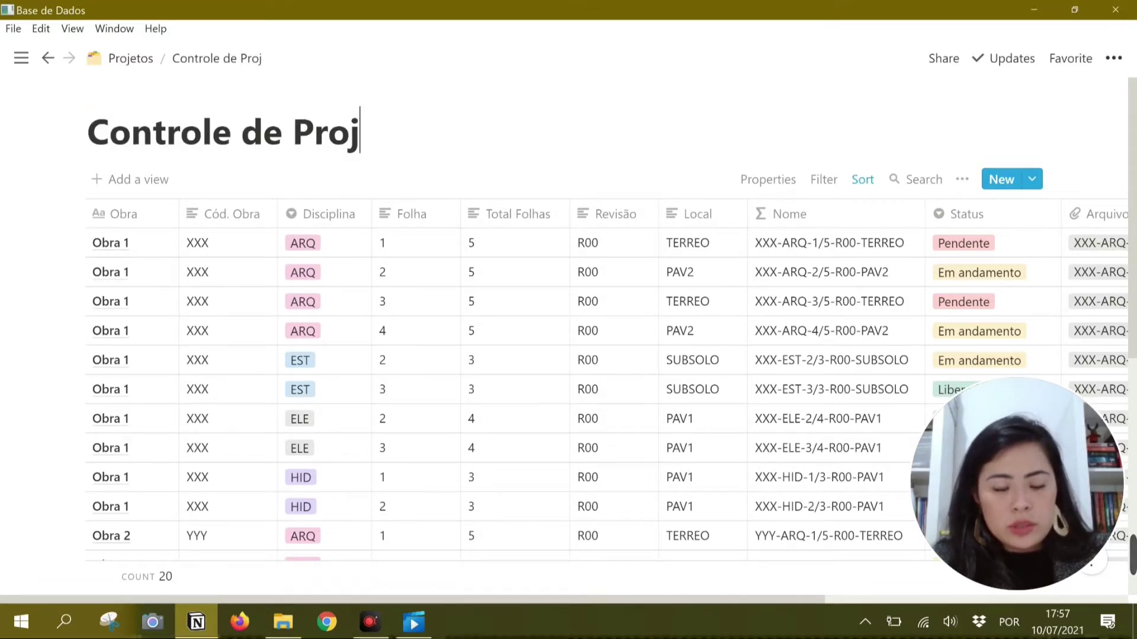
text(etos)
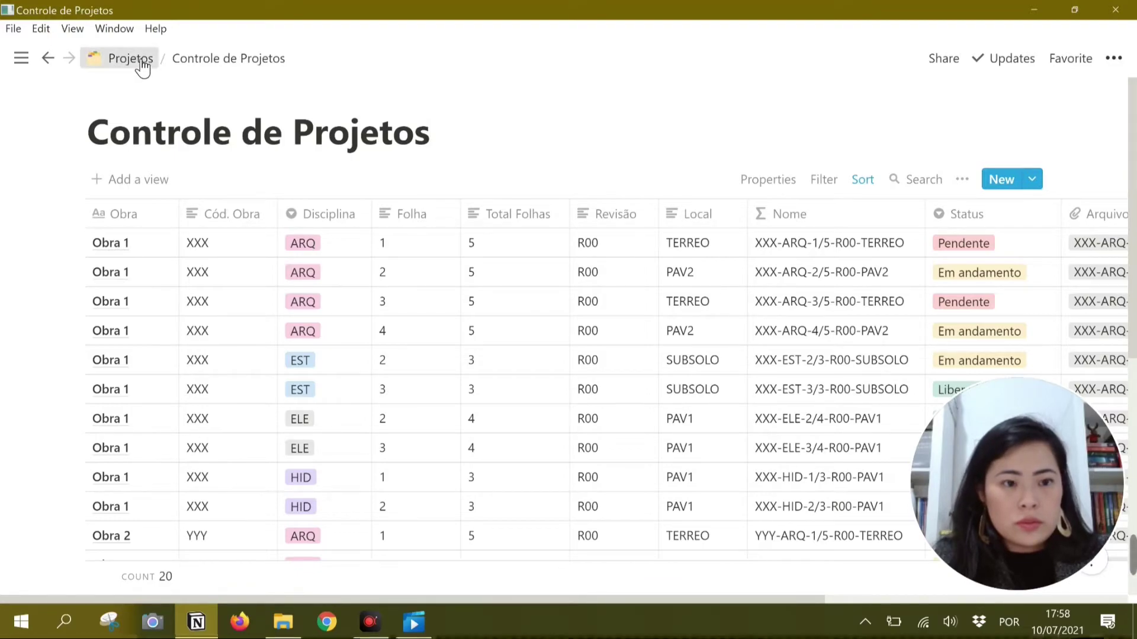
- Back on the Projetos page, delete the "te" text block and narrow the lightbulb image's column to give the table more width
click(140, 63)
scroll(367, 311, down, 3)
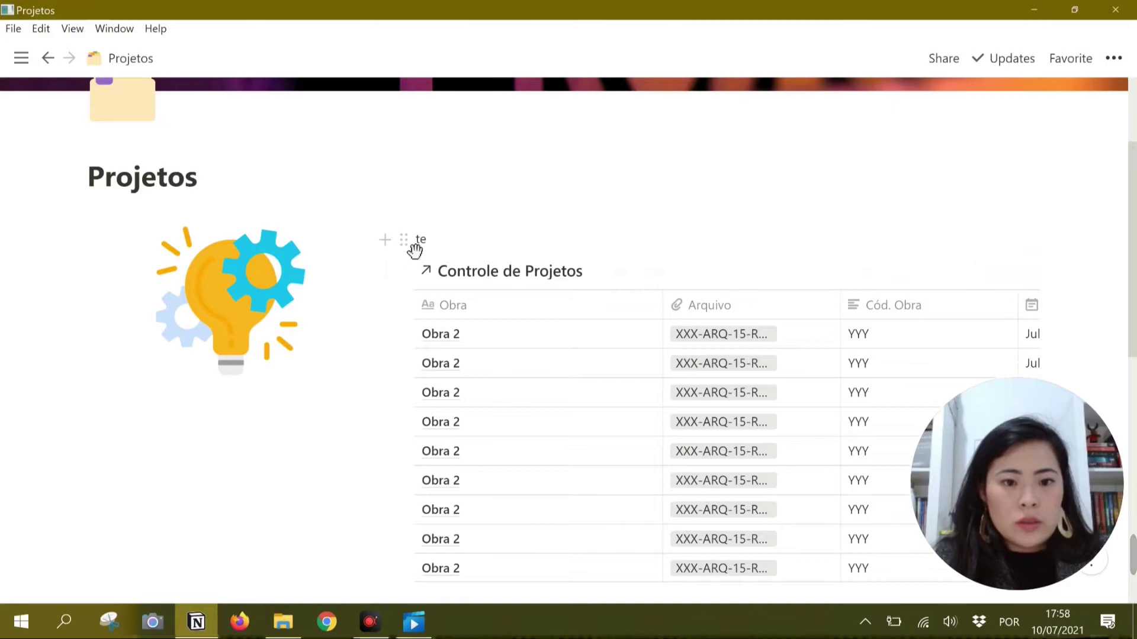
click(404, 243)
key(Delete)
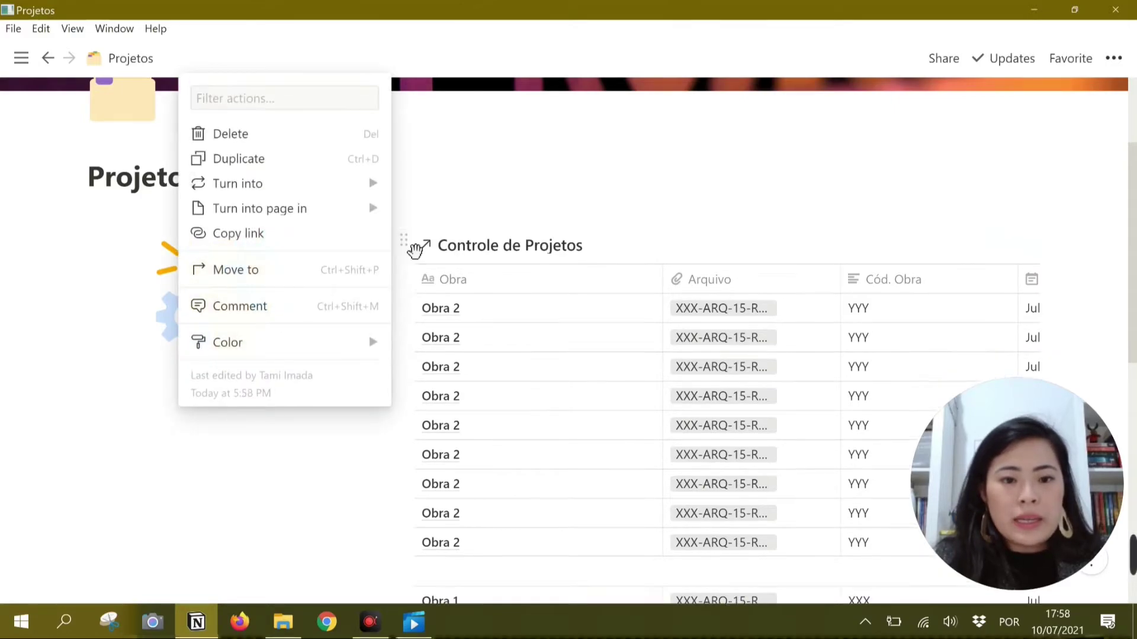
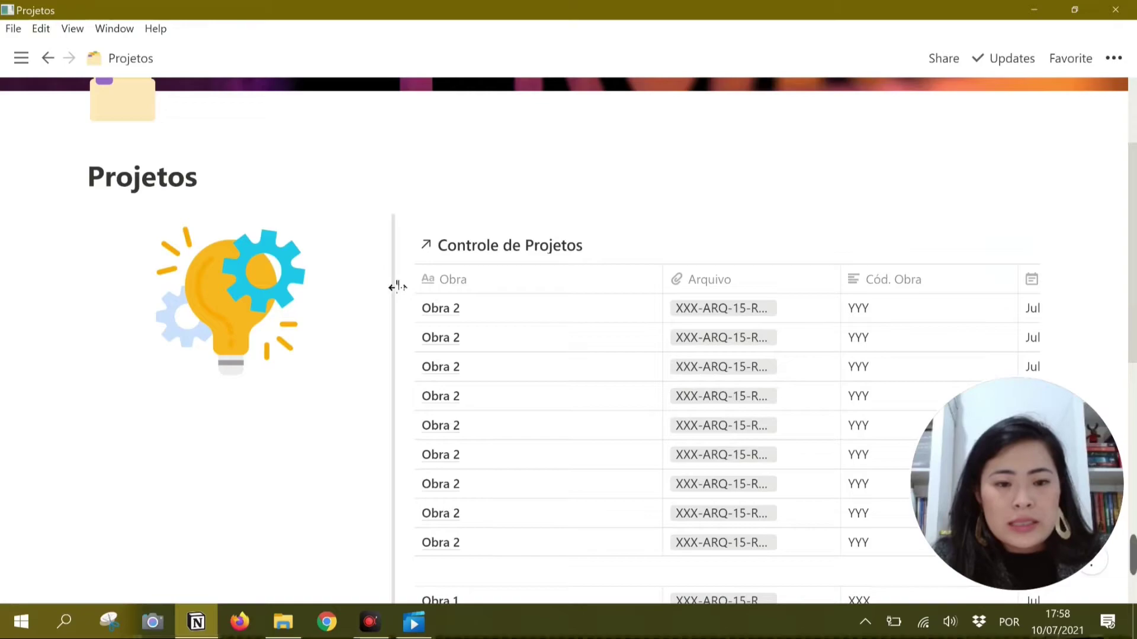
drag(374, 290, 363, 288)
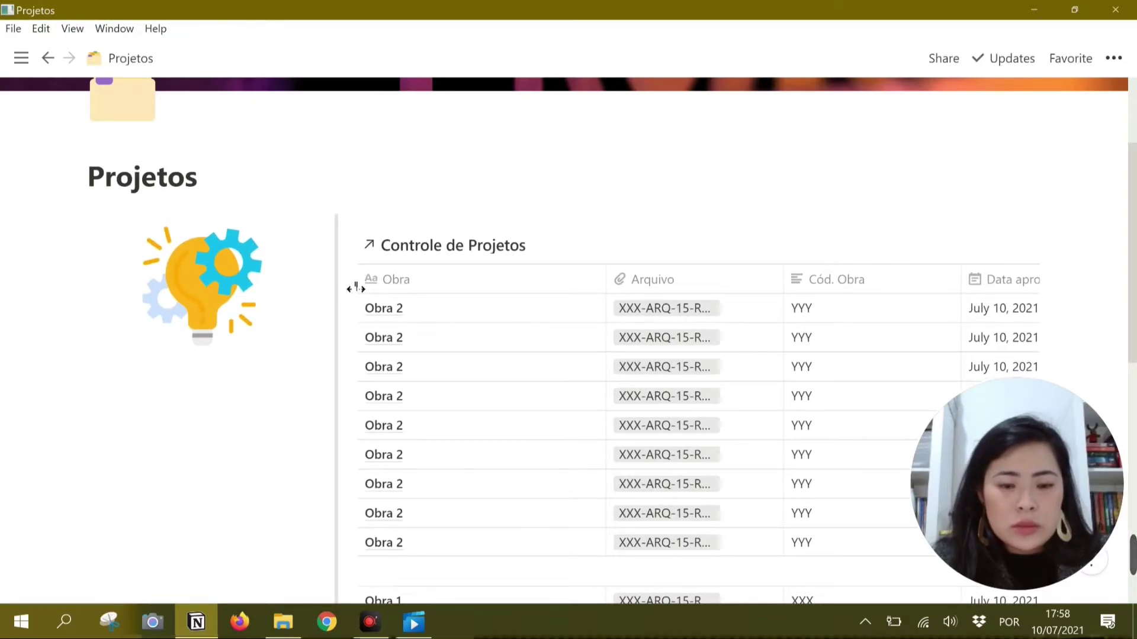
- Narrow the Obra column of the linked table and move the Arquivo column directly after Nome
scroll(444, 351, down, 3)
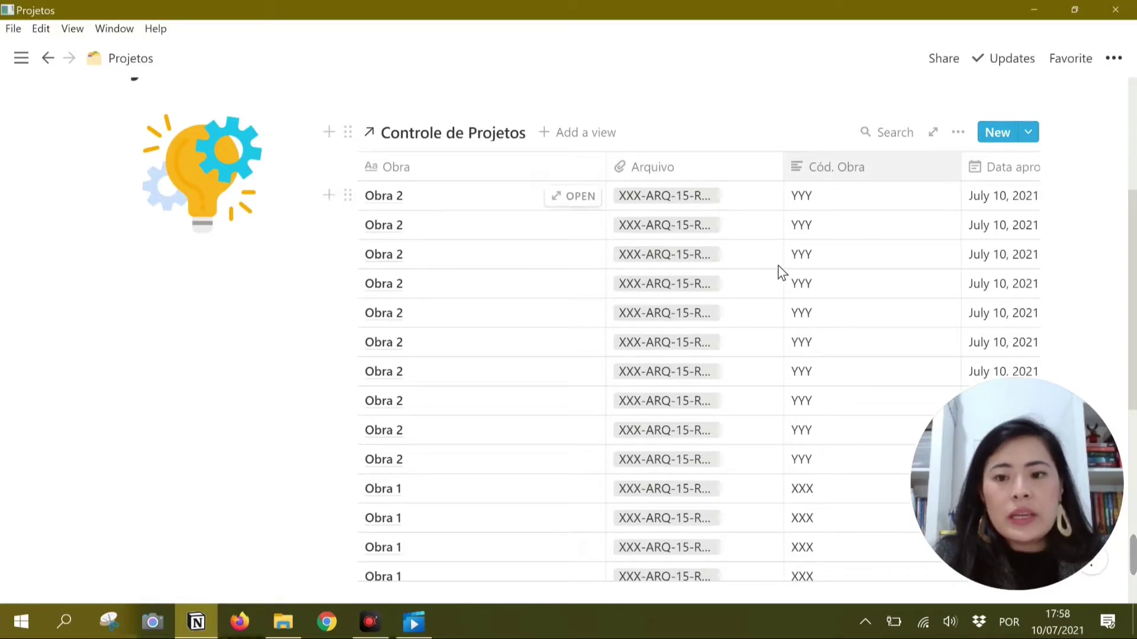
scroll(780, 272, down, 2)
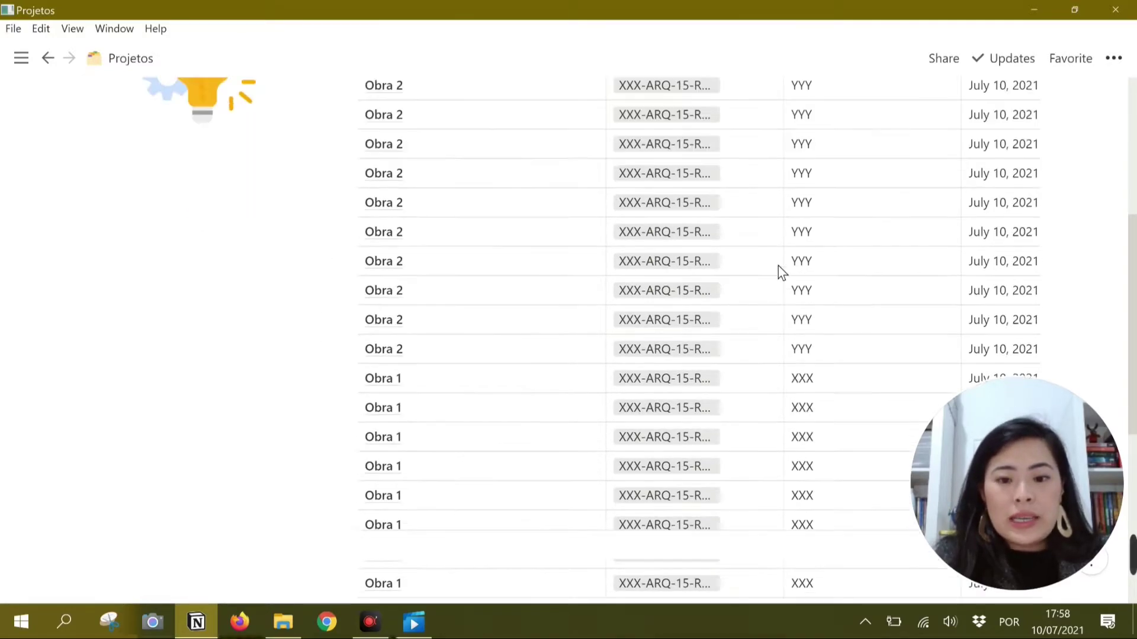
scroll(779, 271, up, 3)
scroll(778, 266, up, 2)
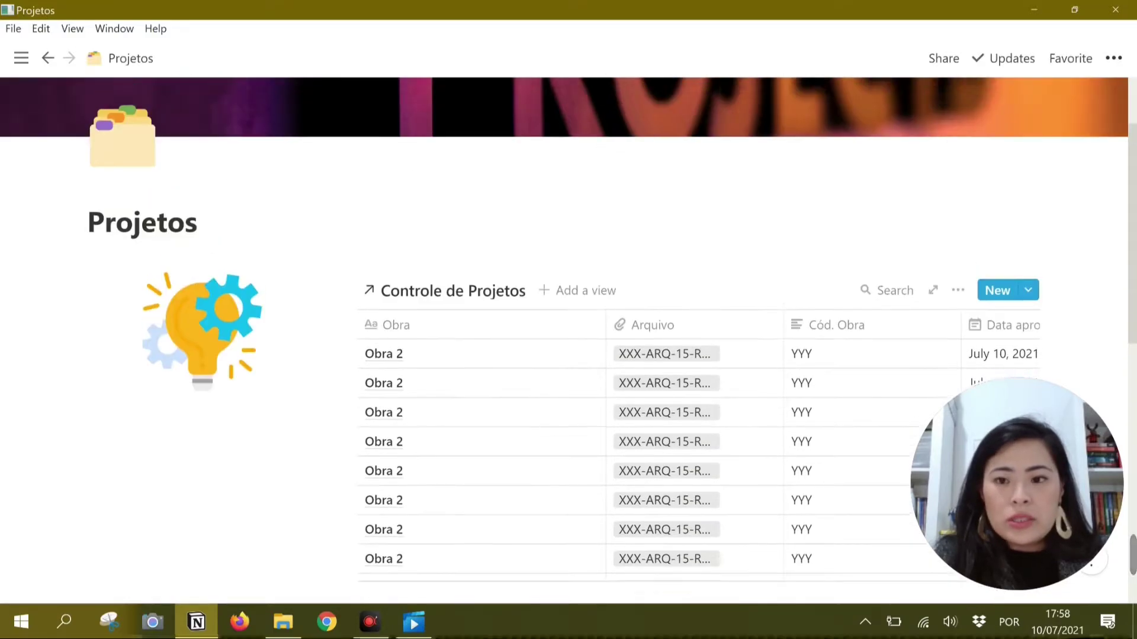
scroll(795, 256, down, 3)
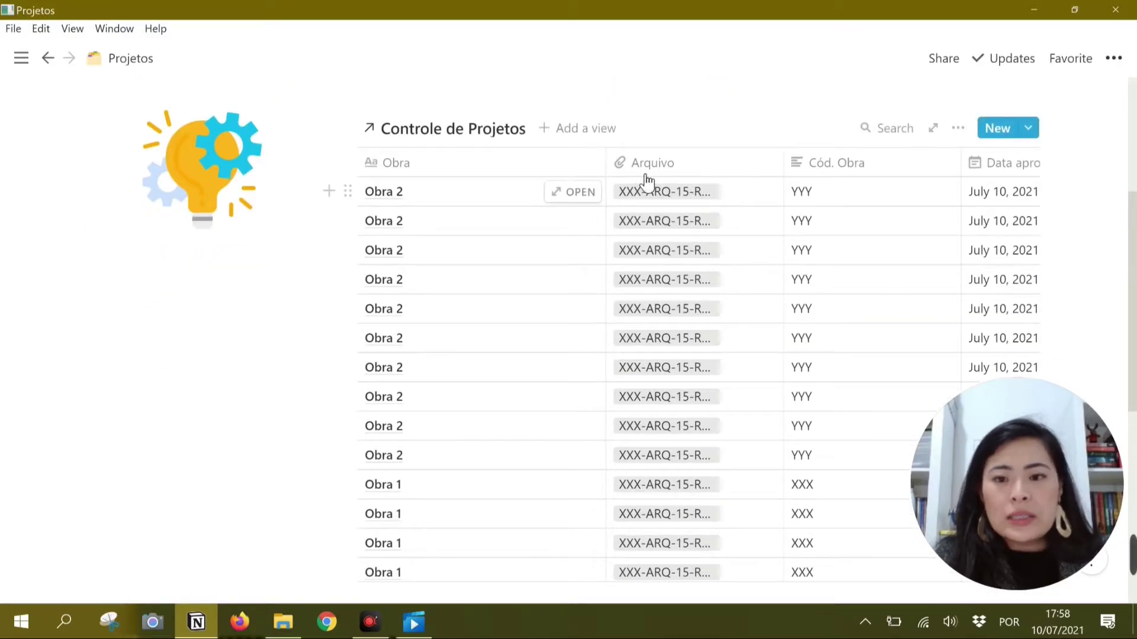
drag(584, 170, 481, 171)
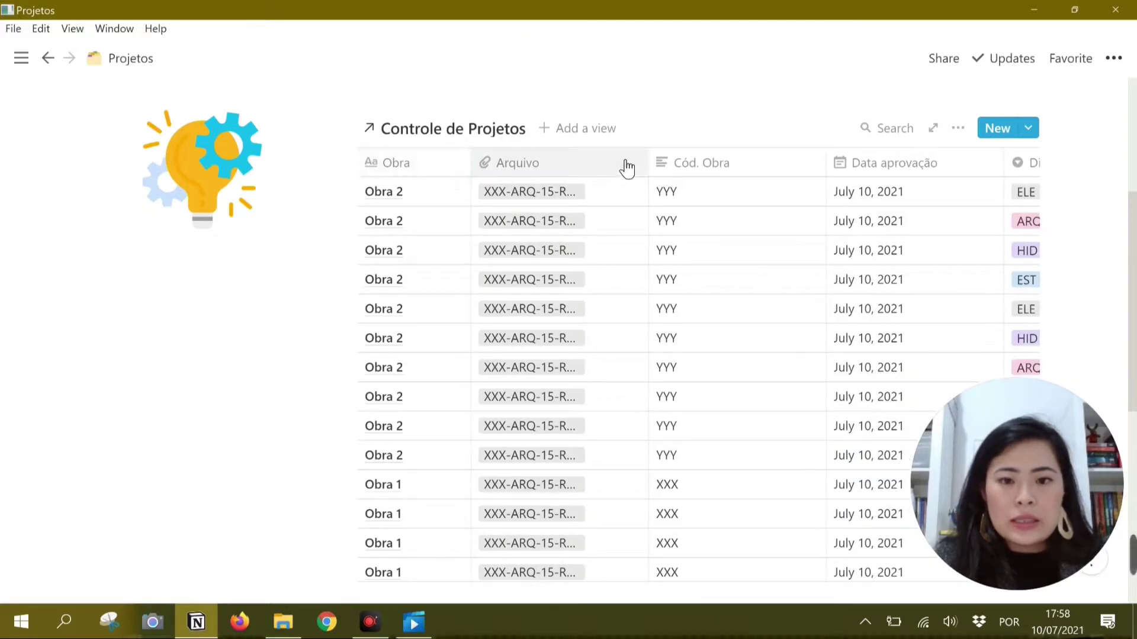
drag(580, 163, 927, 164)
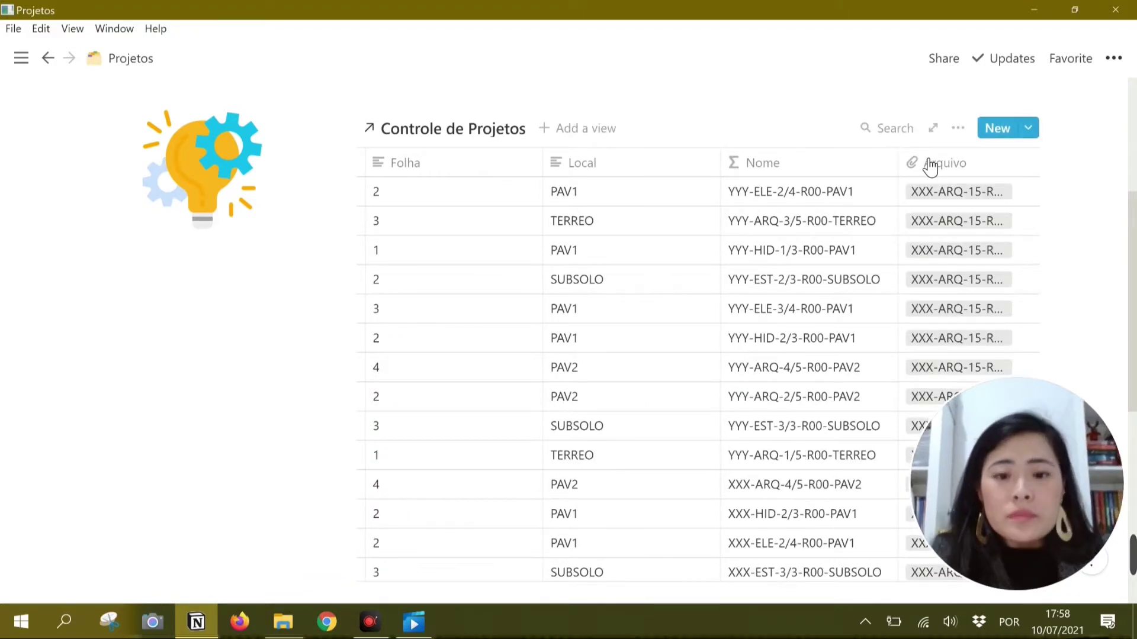
- Hide the Cód. Obra property in the linked Controle de Projetos table view
click(958, 131)
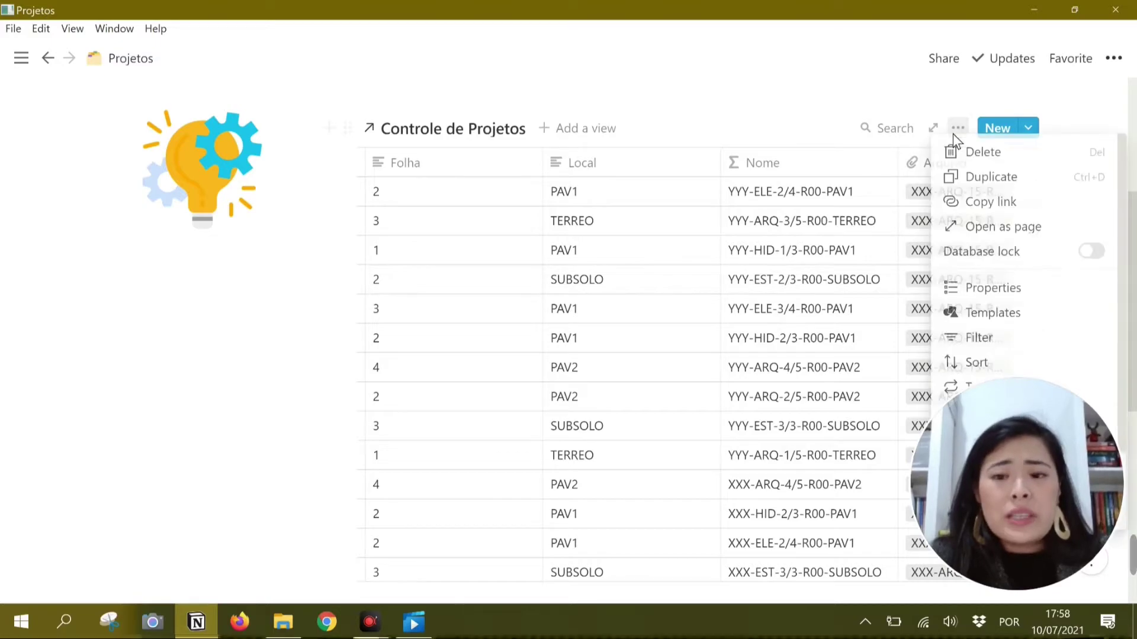
click(989, 289)
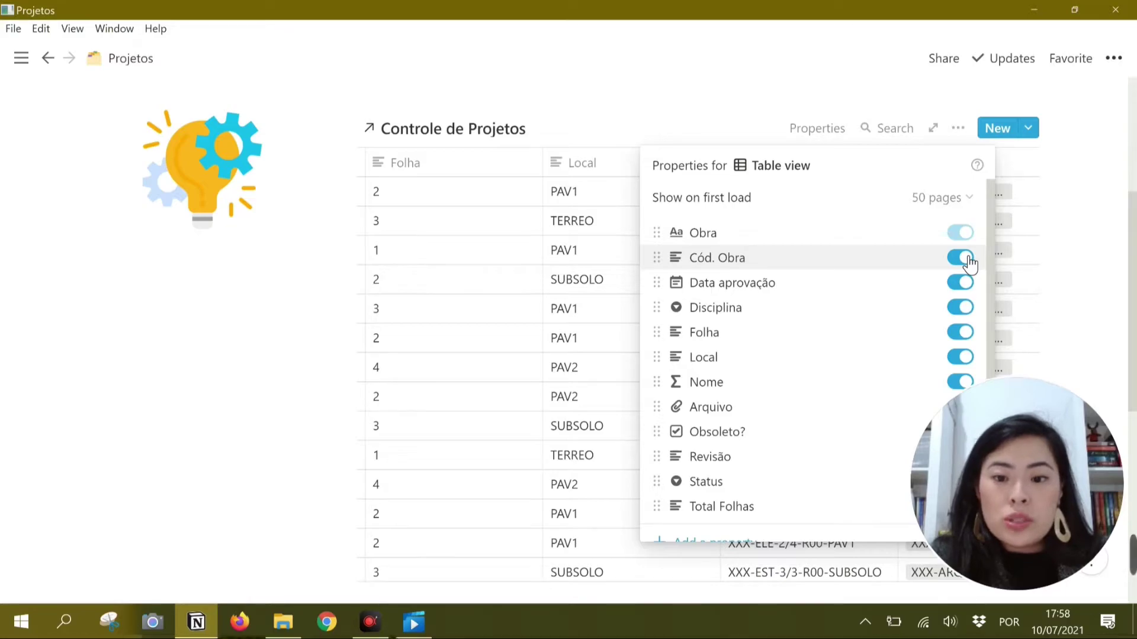
click(963, 258)
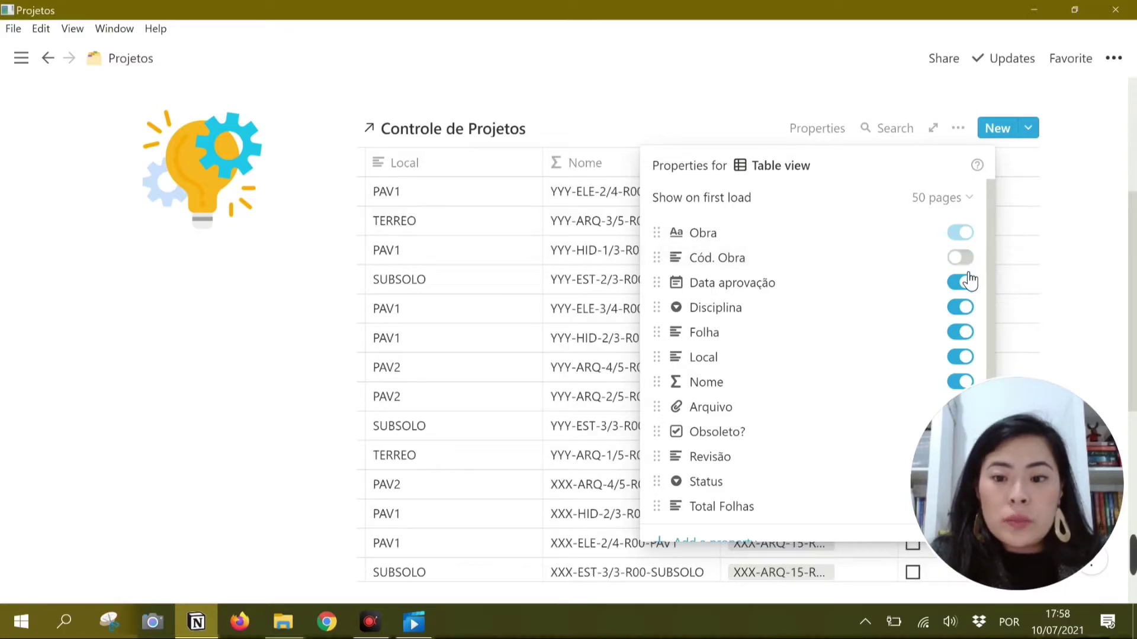
- Hide the Disciplina, Folha and Local properties in the Controle de Projetos table view
click(967, 308)
click(967, 333)
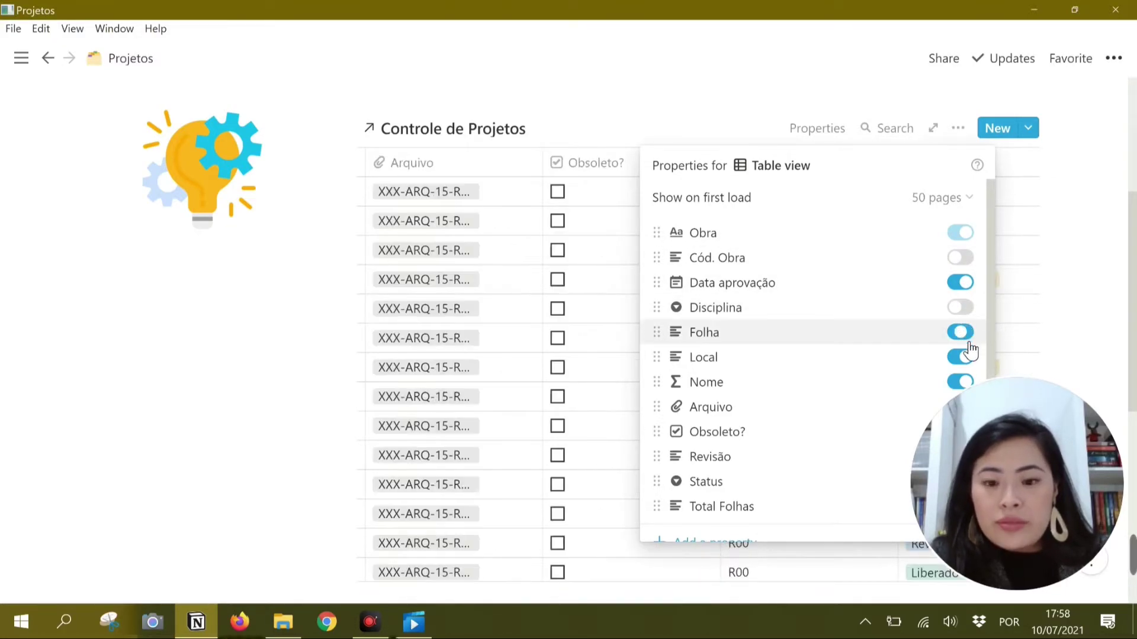
click(968, 358)
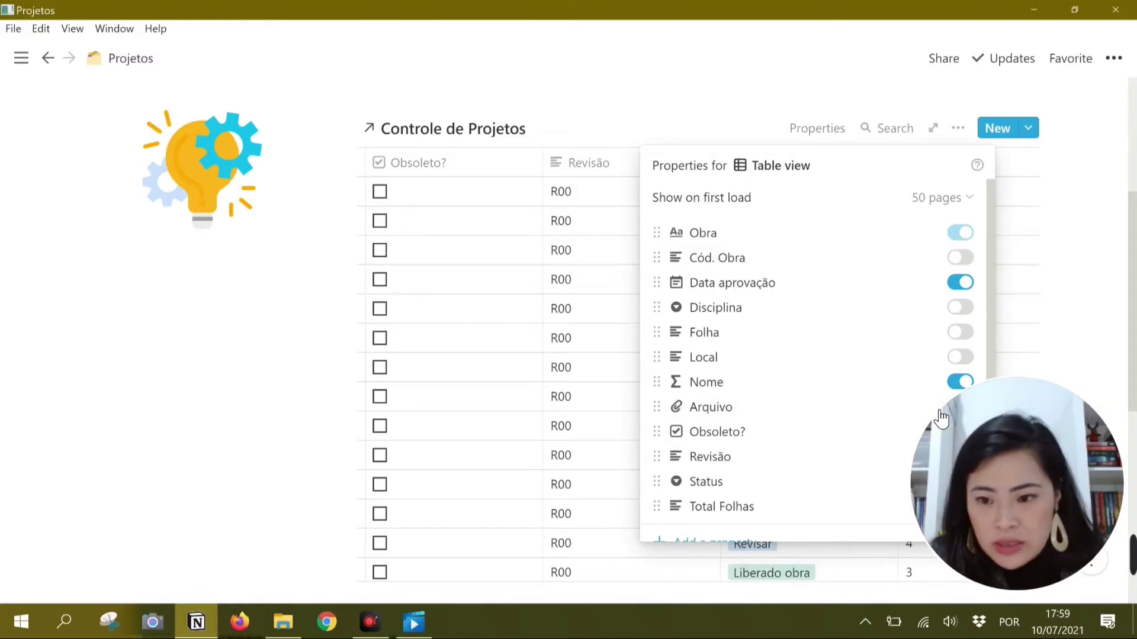
click(673, 96)
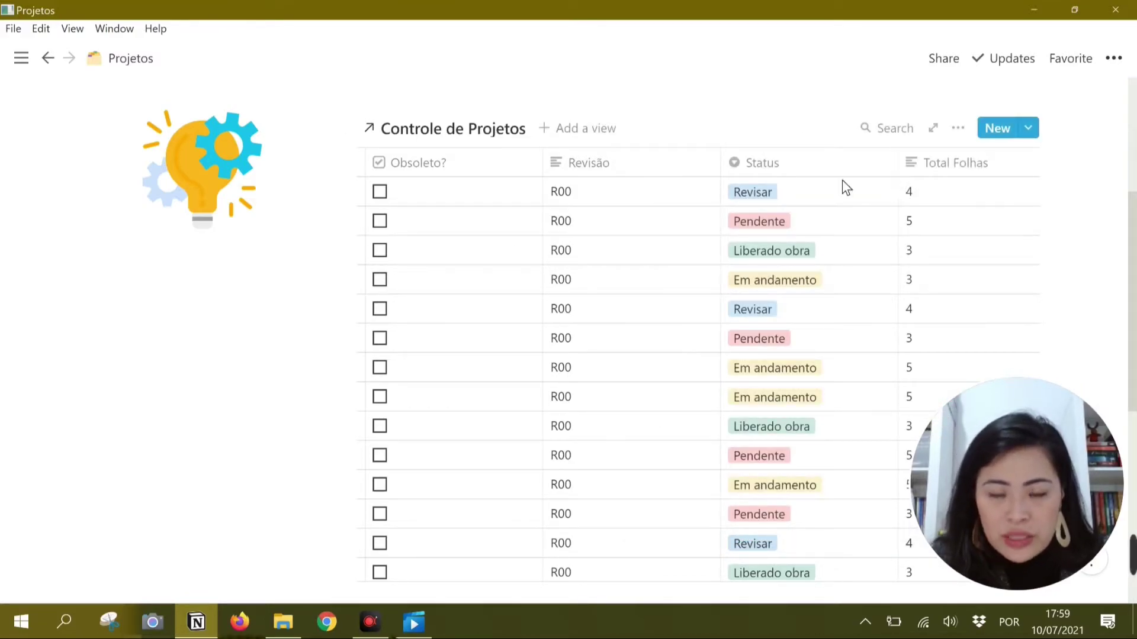
- Hide the Revisão and Total Folhas columns of the Controle de Projetos table
click(967, 132)
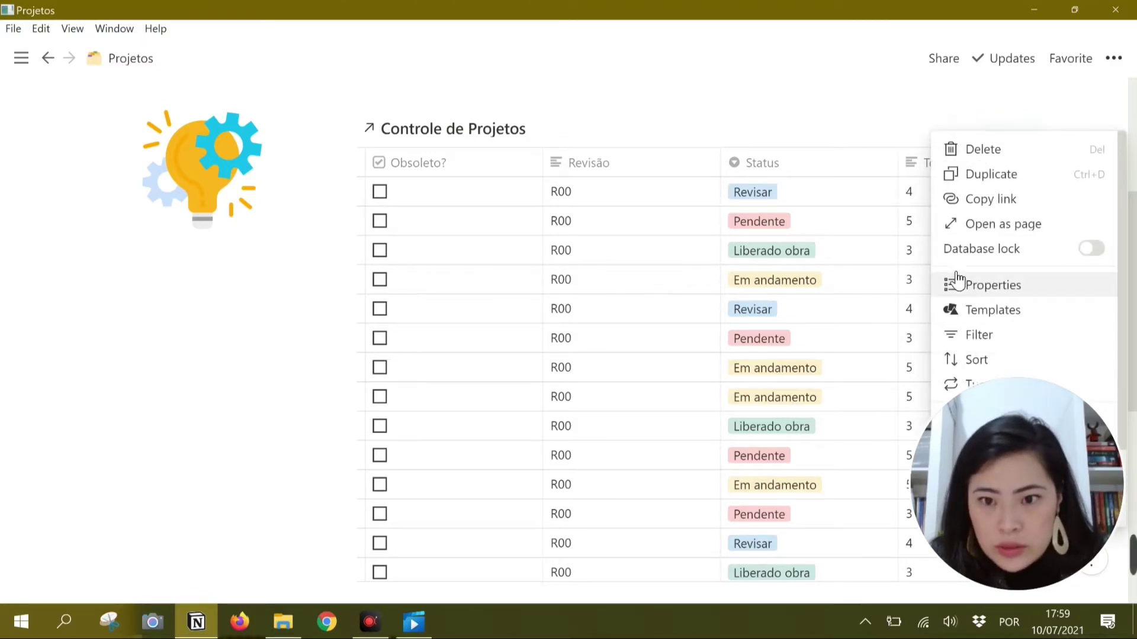
click(718, 89)
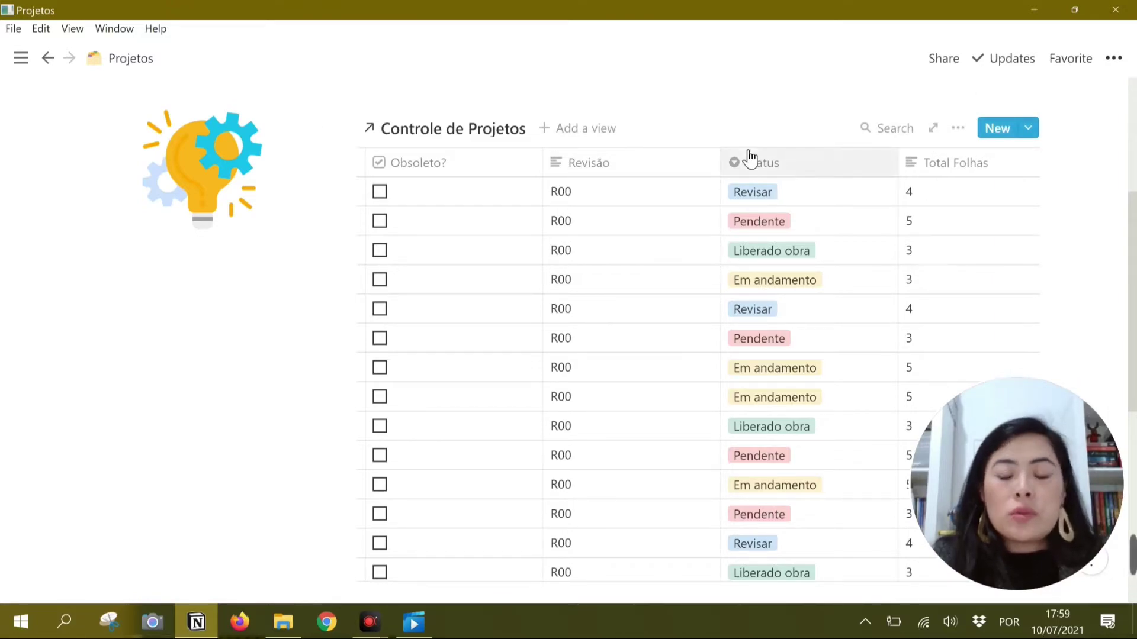
click(628, 168)
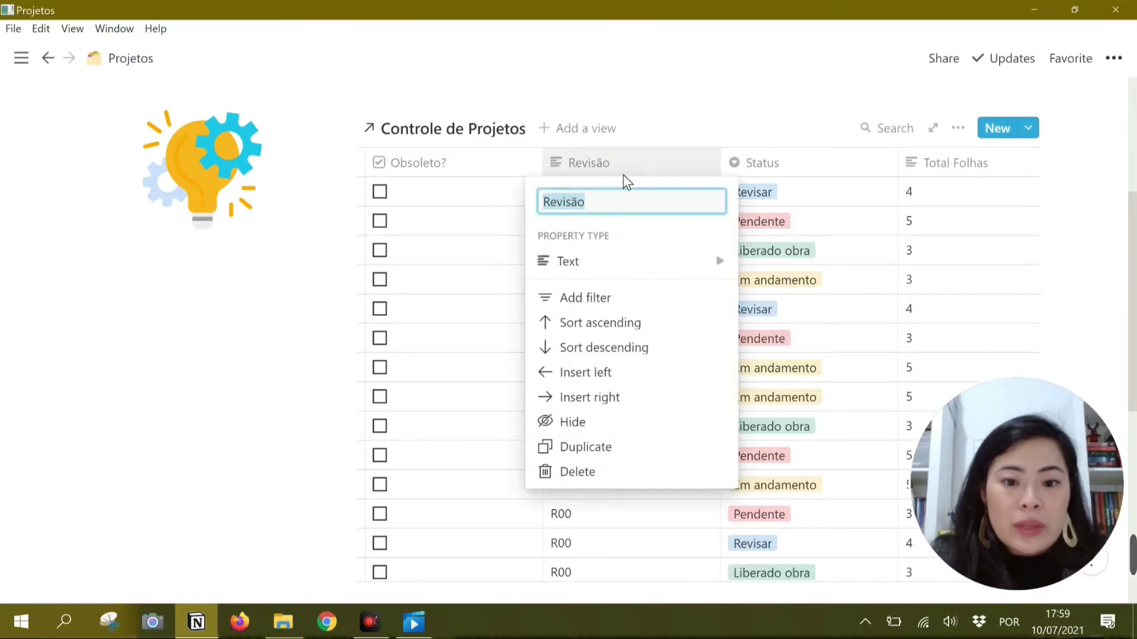
click(579, 424)
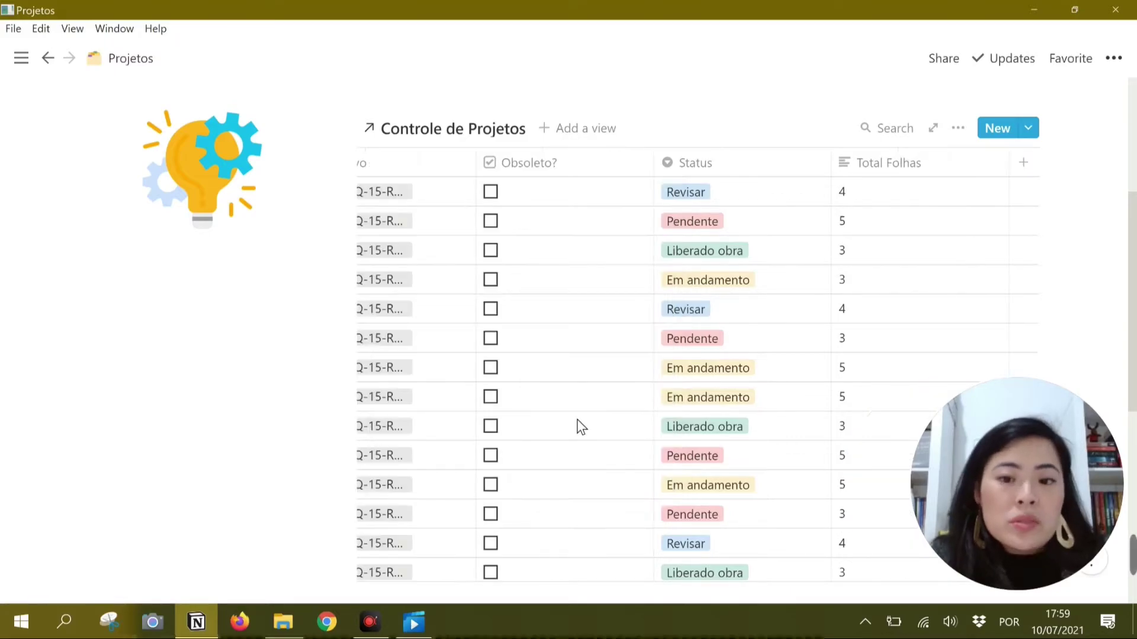
click(868, 173)
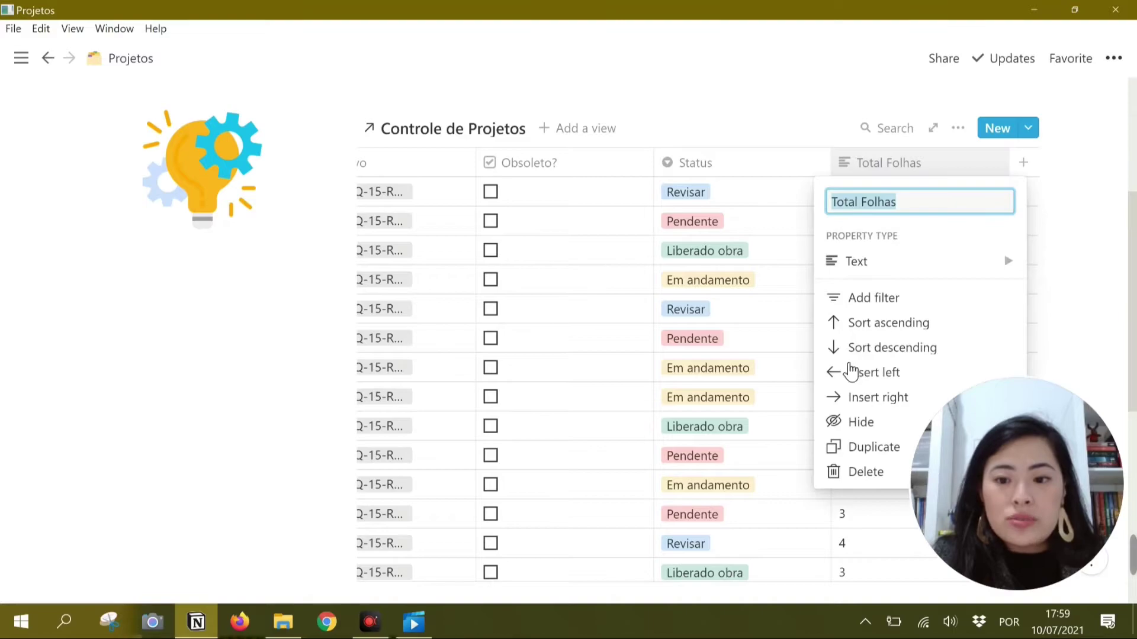
click(858, 422)
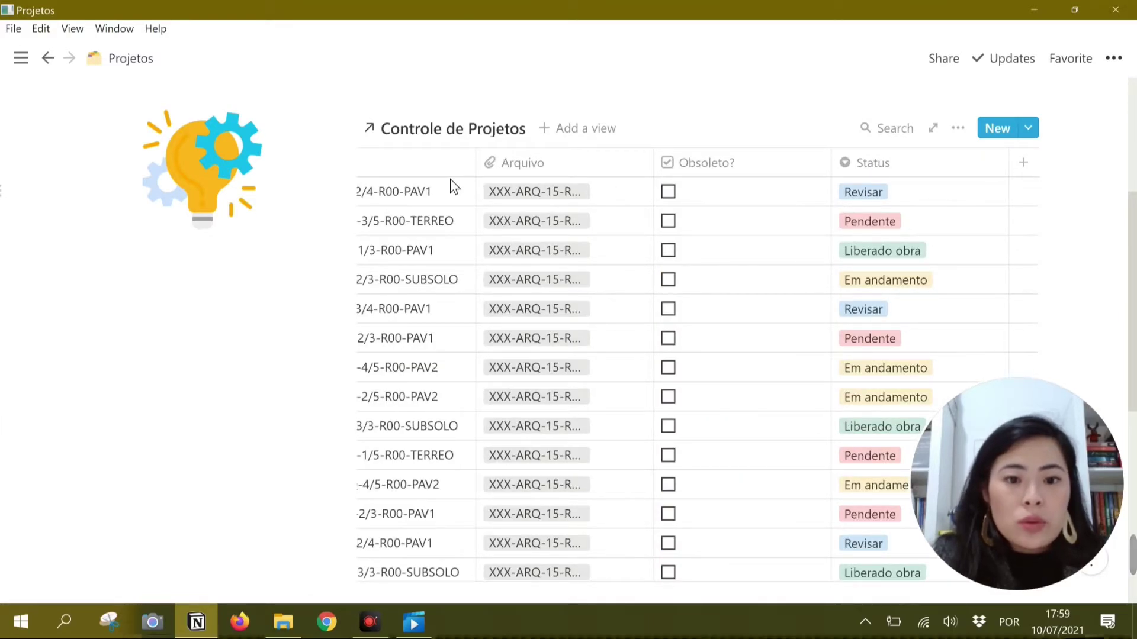
- Narrow the Data aprovação and Arquivo columns of the table to fit their contents
scroll(450, 179, left, 6)
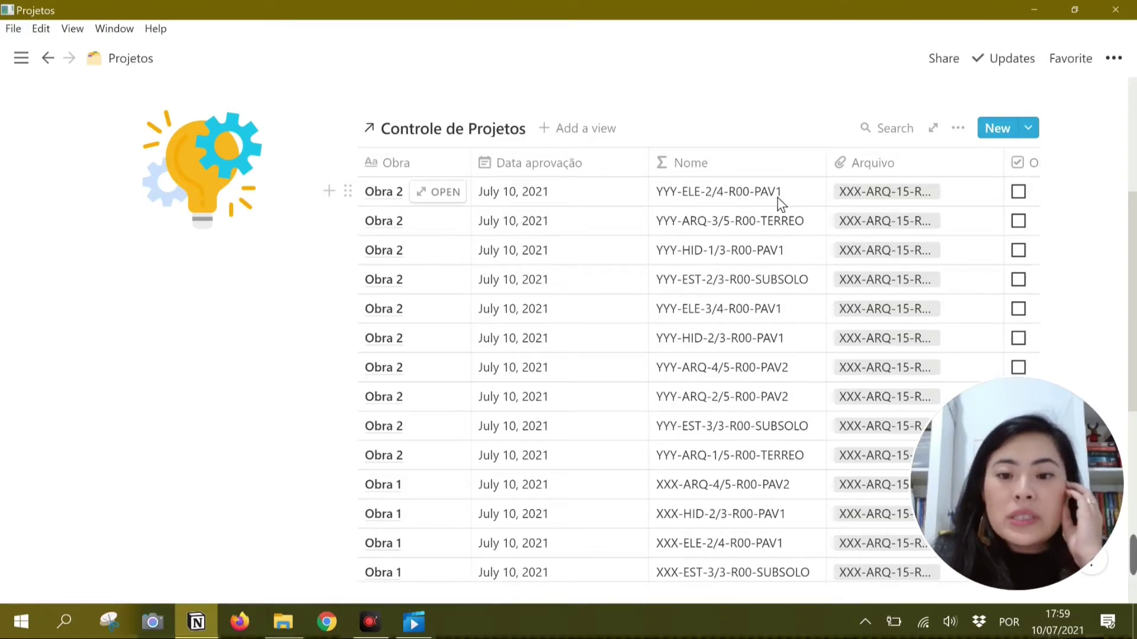
drag(647, 173, 595, 170)
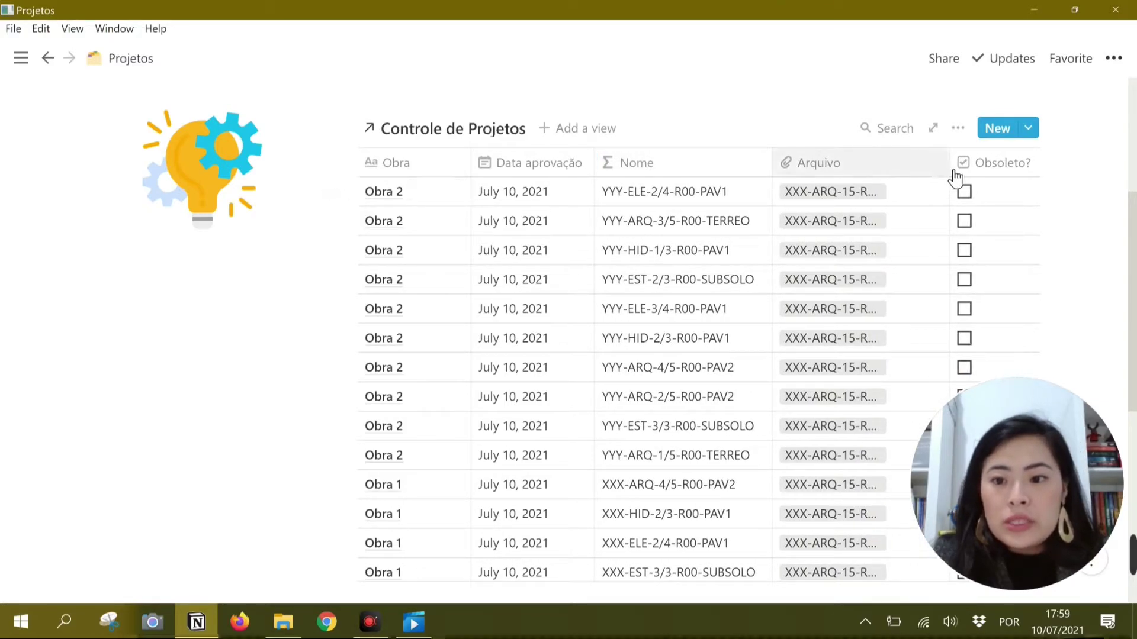
drag(937, 175, 904, 169)
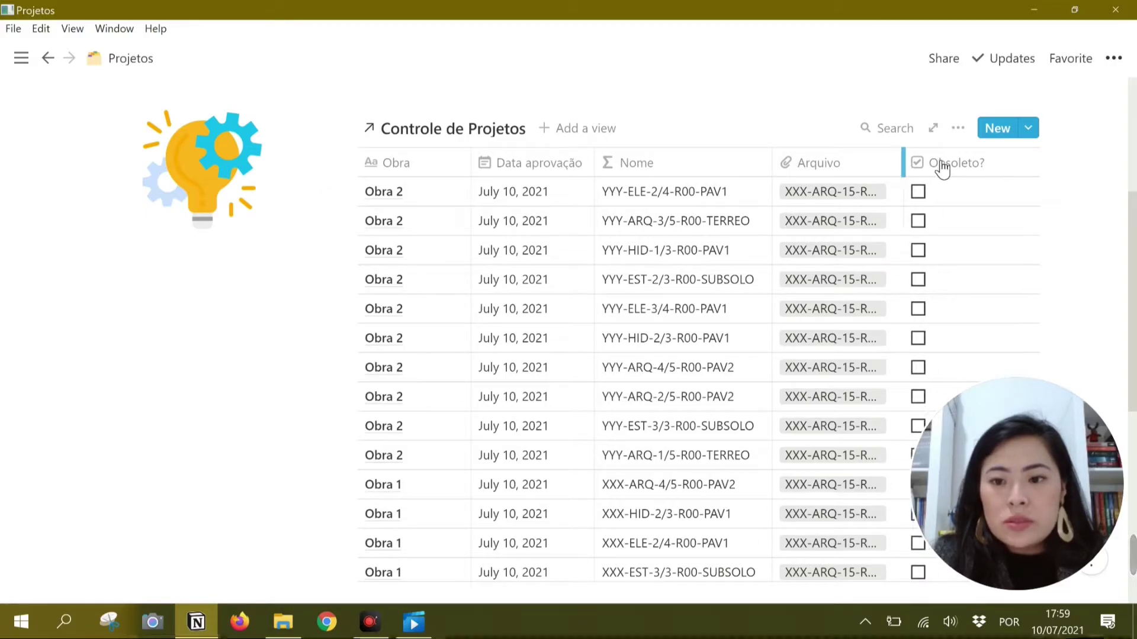
- Hide the Obsoleto? column and move the Data aprovação column to the end of the table, directly after Status
click(951, 168)
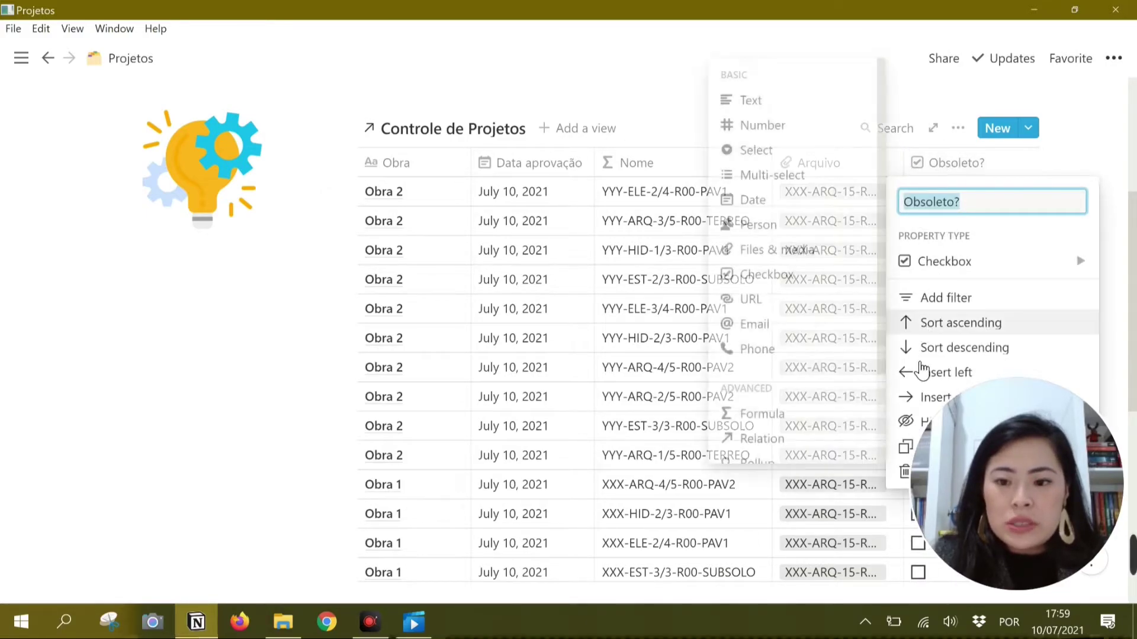
click(914, 429)
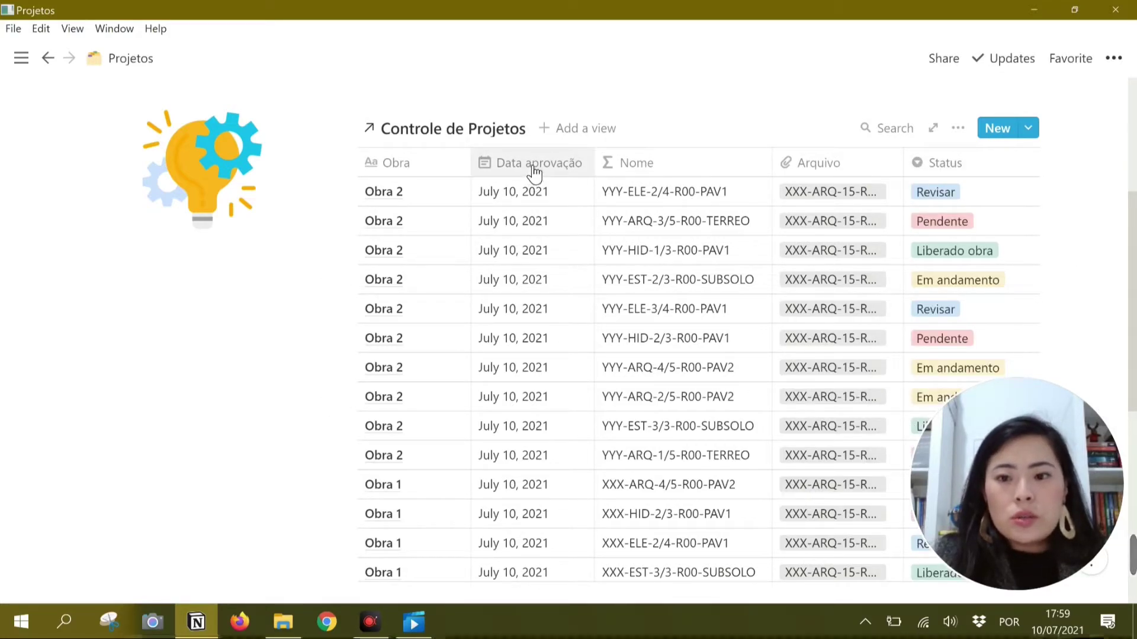
drag(530, 164, 897, 172)
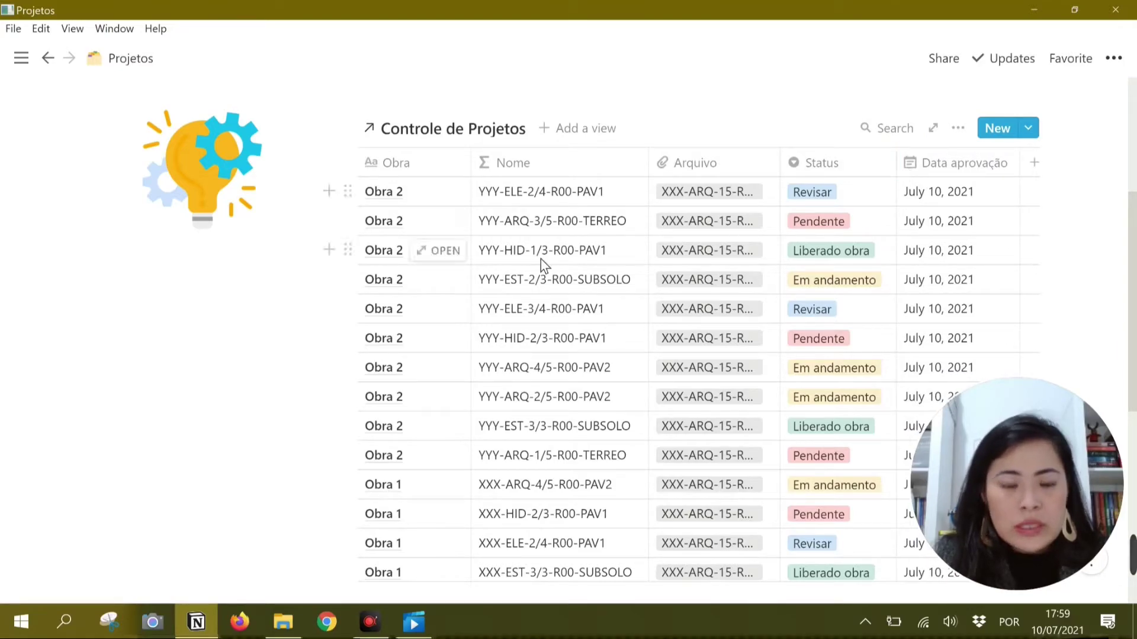
- Narrow the Obra column slightly so that all remaining table columns fit the available width
click(419, 172)
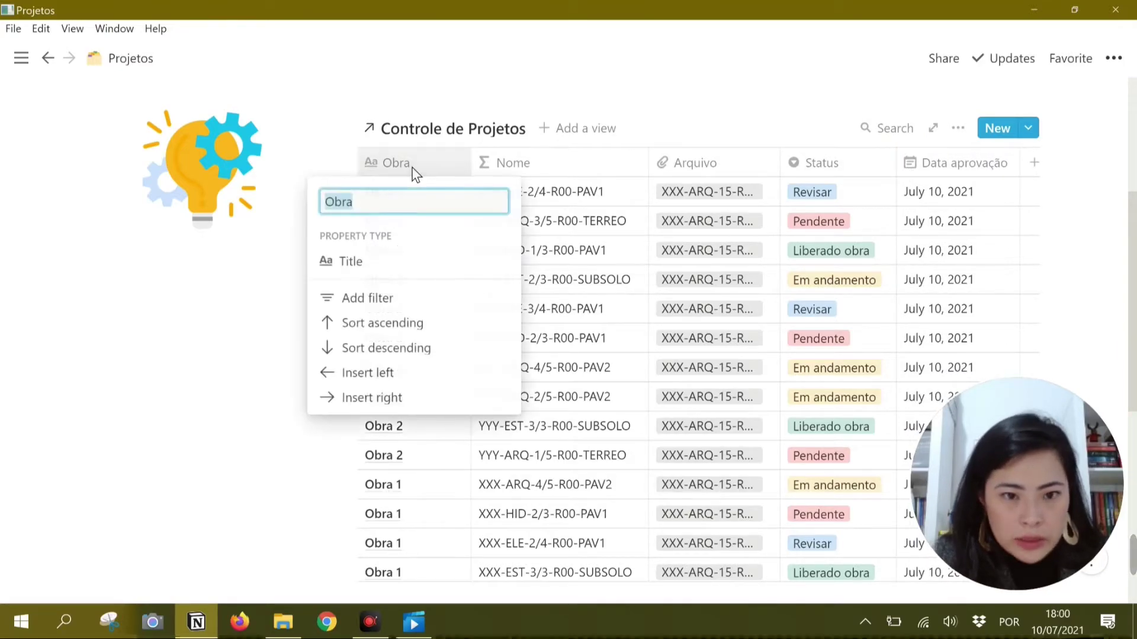
key(Escape)
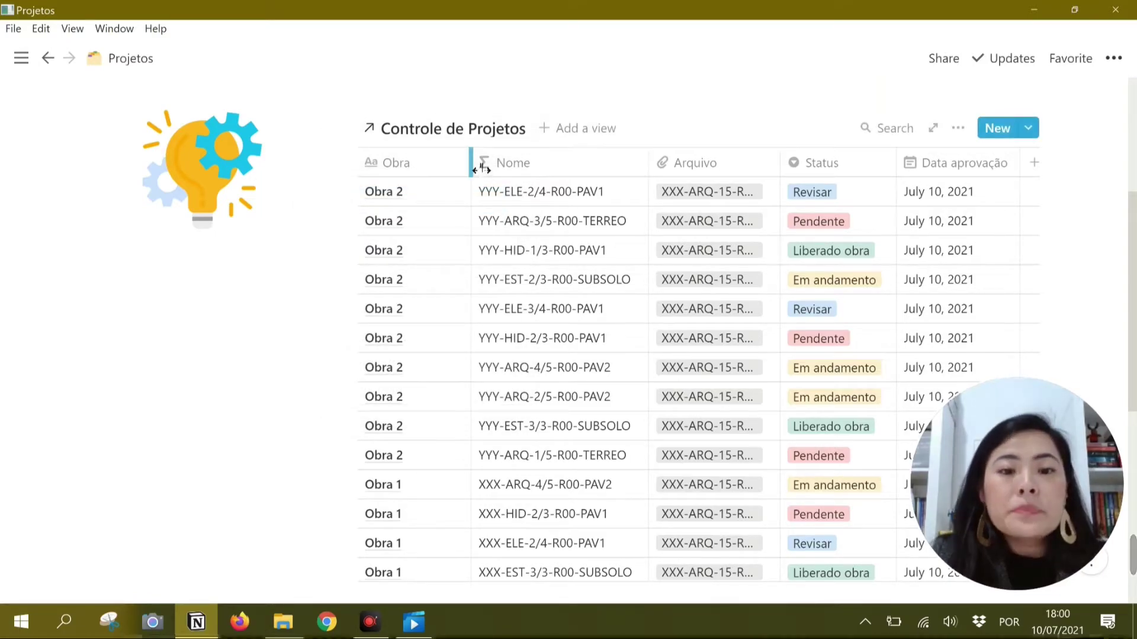
drag(482, 168, 457, 167)
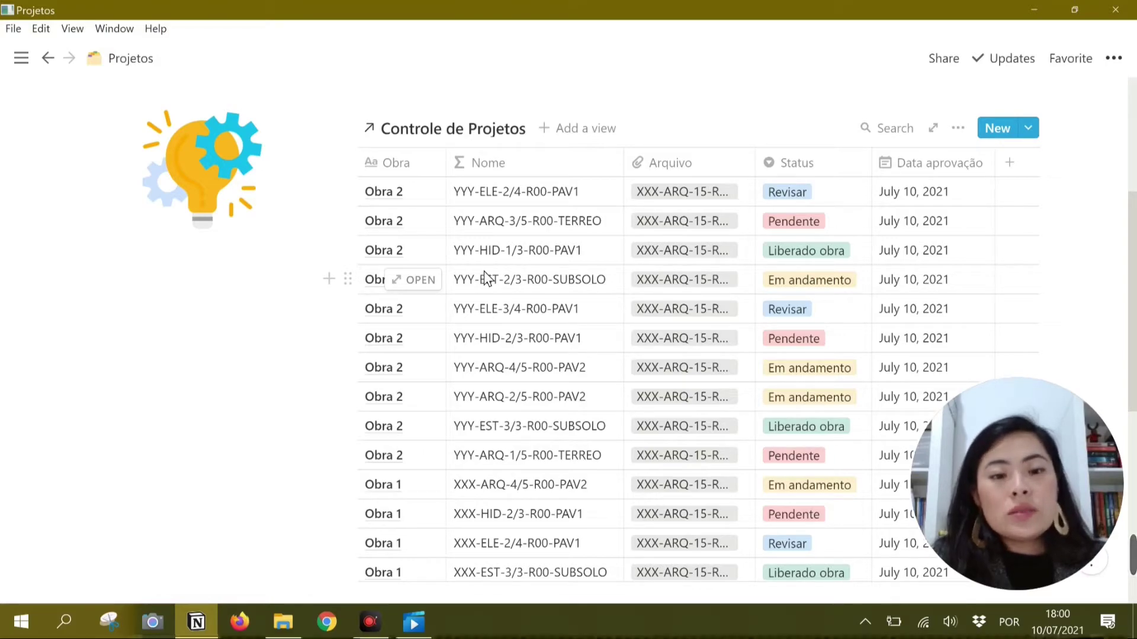
- Add a Board view to the linked Controle de Projetos database, leaving the view name blank
click(587, 128)
click(541, 263)
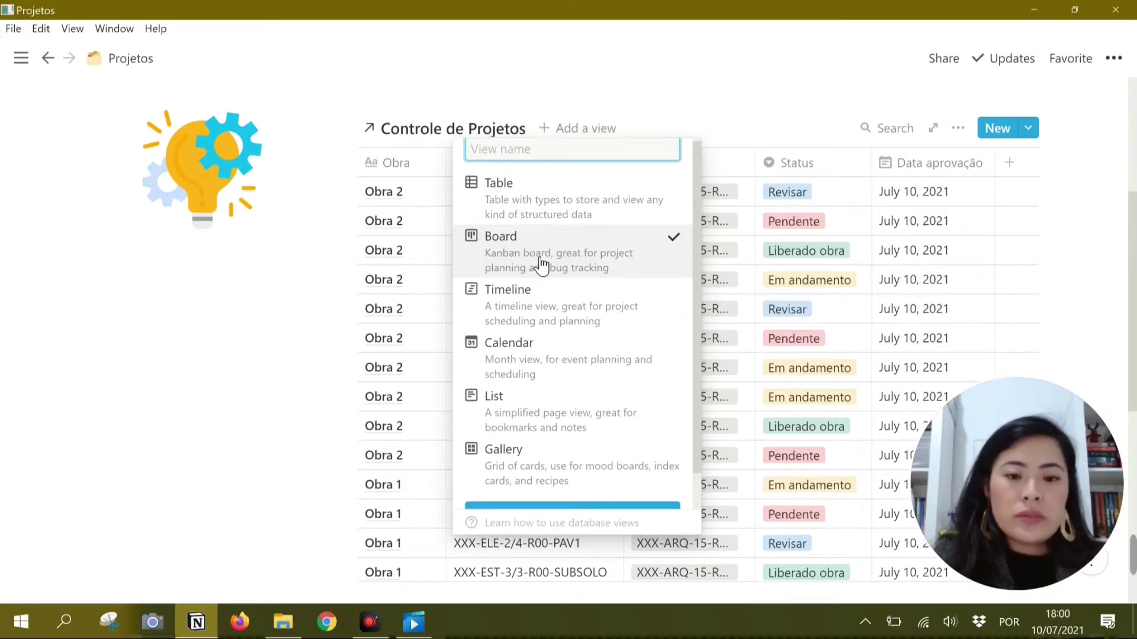
click(543, 497)
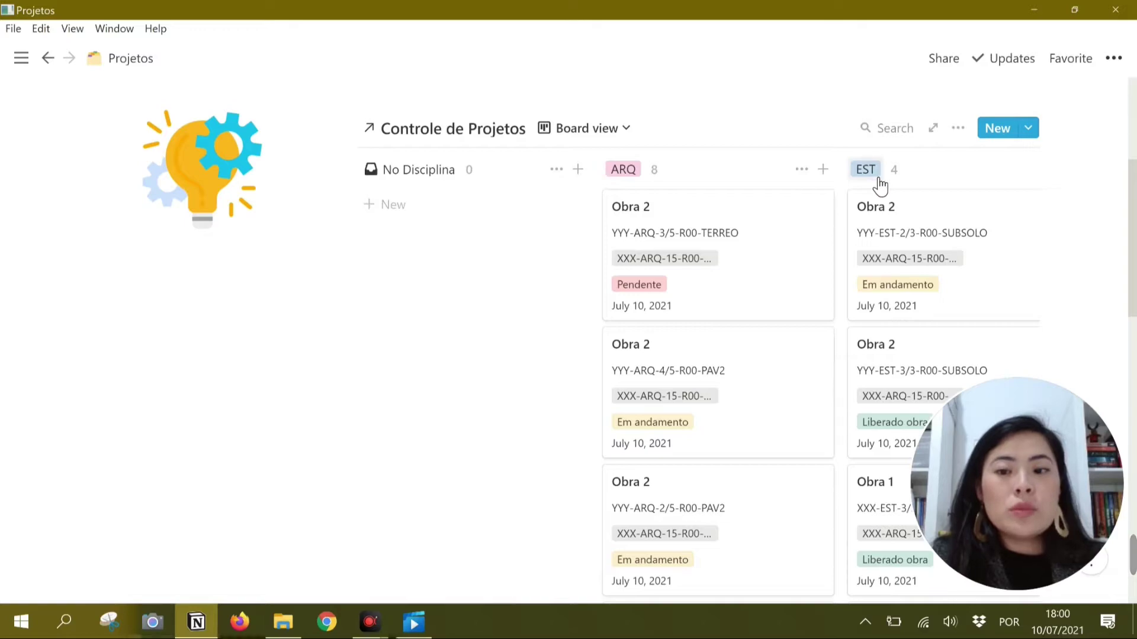
- Group the board view's cards by Status instead of Disciplina
click(959, 136)
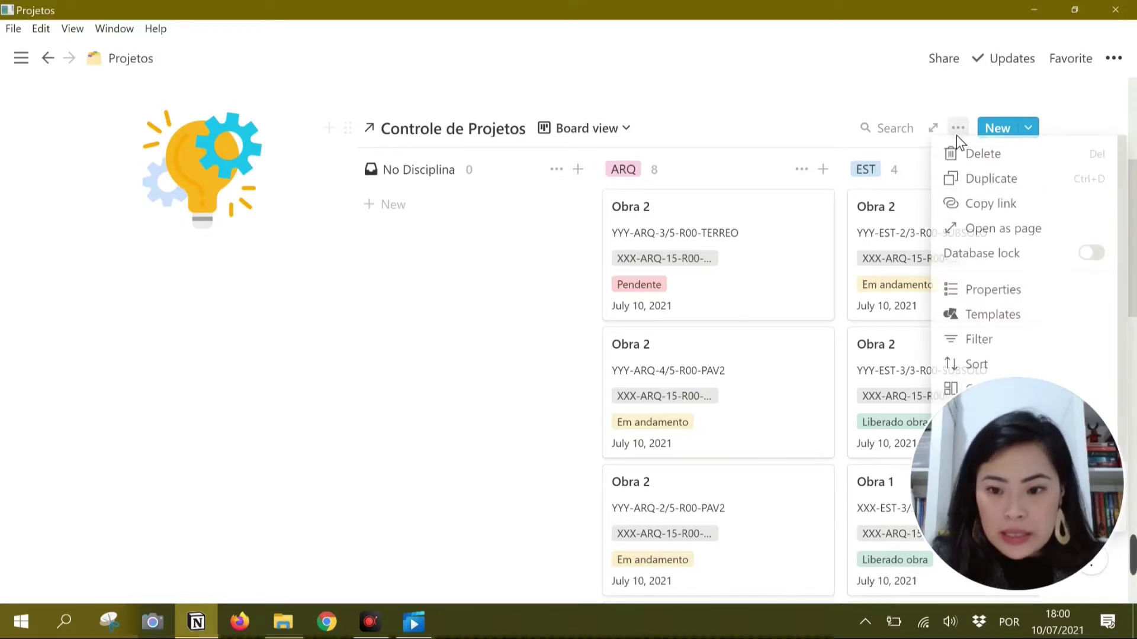
click(952, 390)
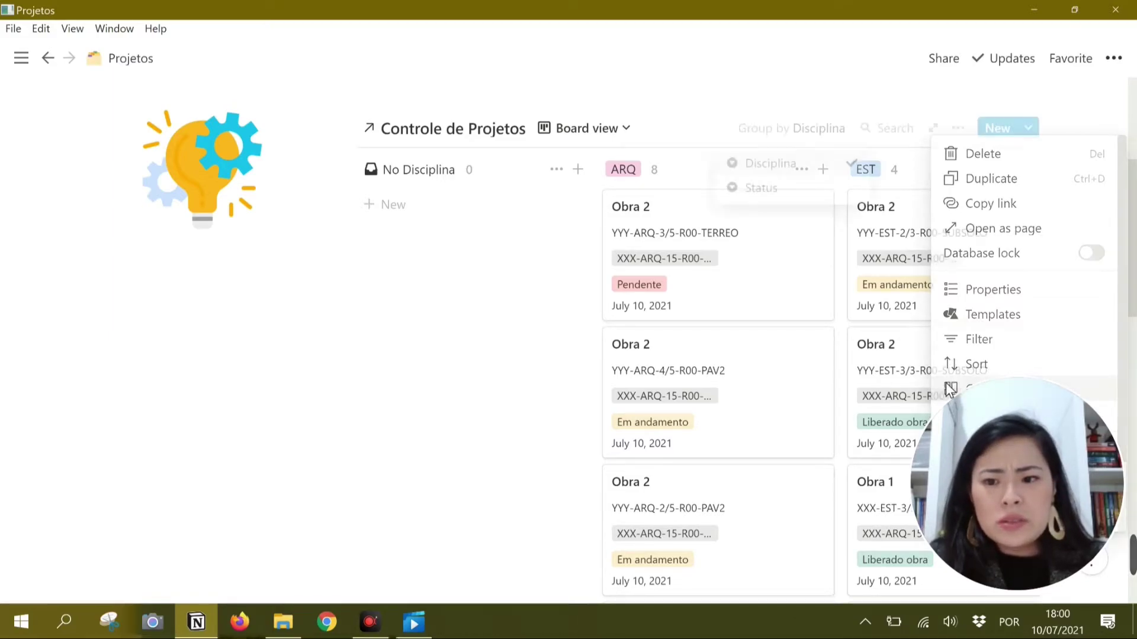
click(800, 195)
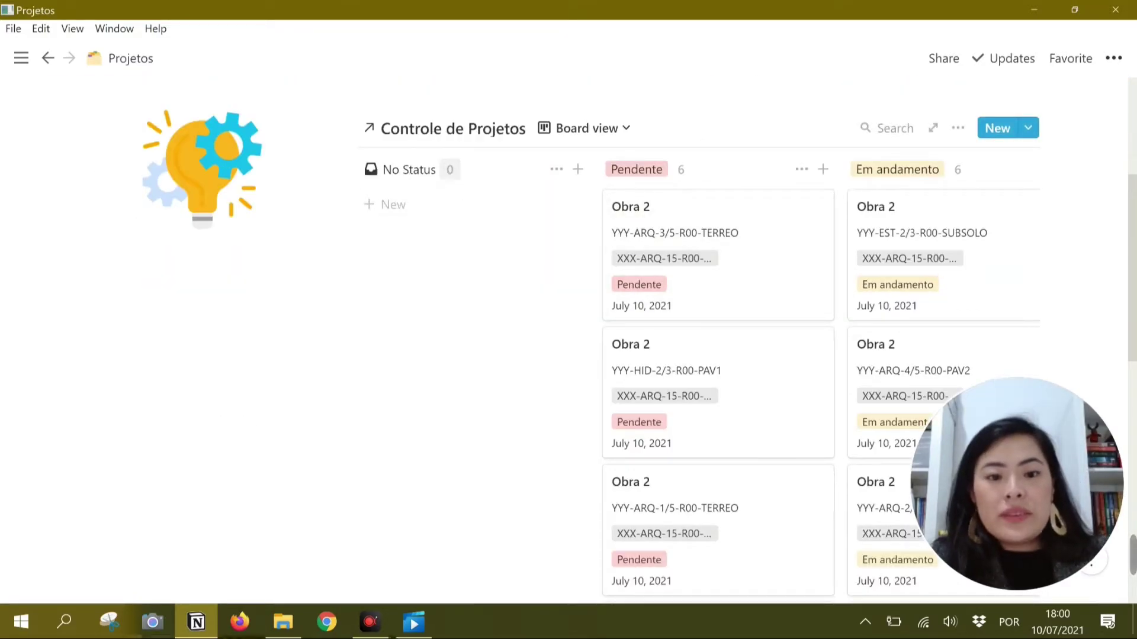
- Move the empty No Status group to the end of the board, after Liberado obra
drag(450, 169, 1054, 175)
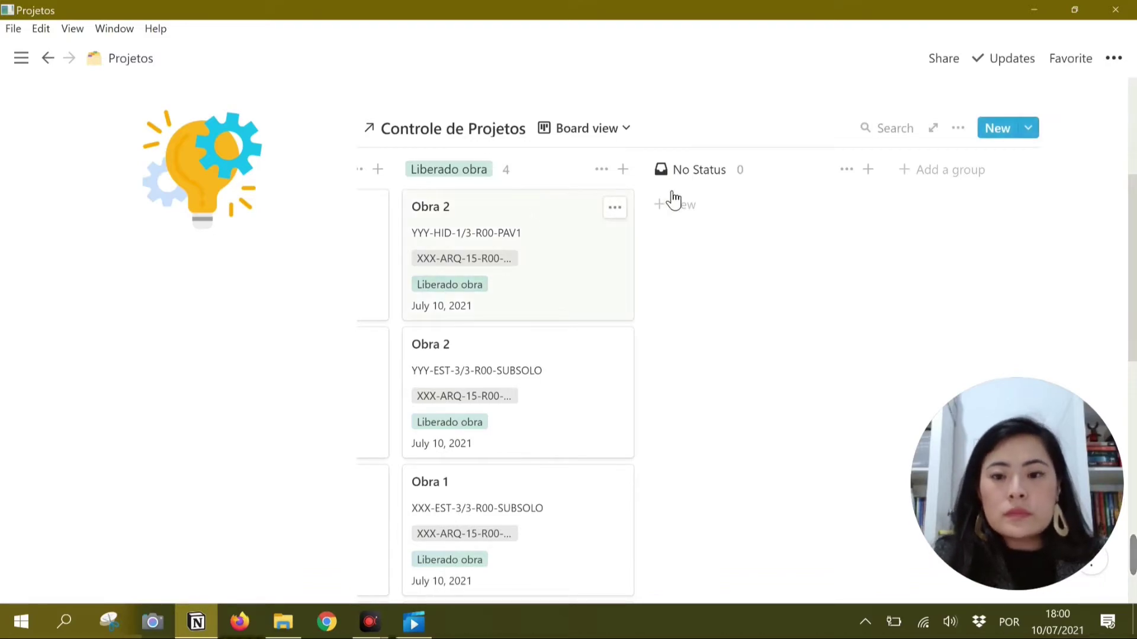
scroll(674, 199, left, 5)
scroll(673, 199, left, 5)
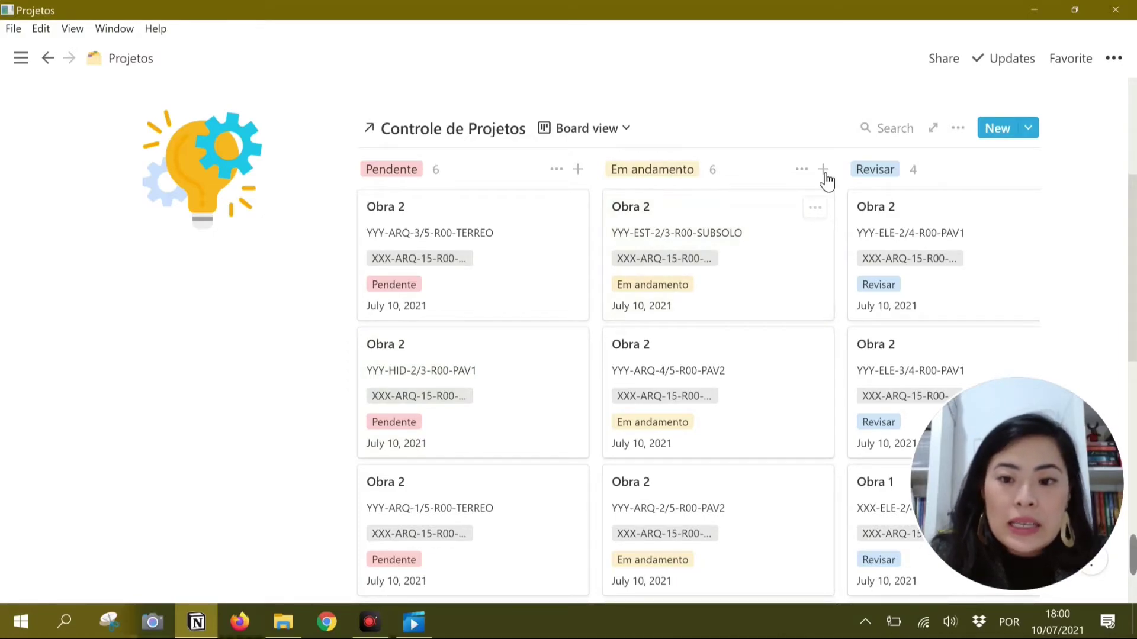
- Hide the Status, Data aprovação and Arquivo properties on the board cards, keeping Obra and Nome
click(959, 135)
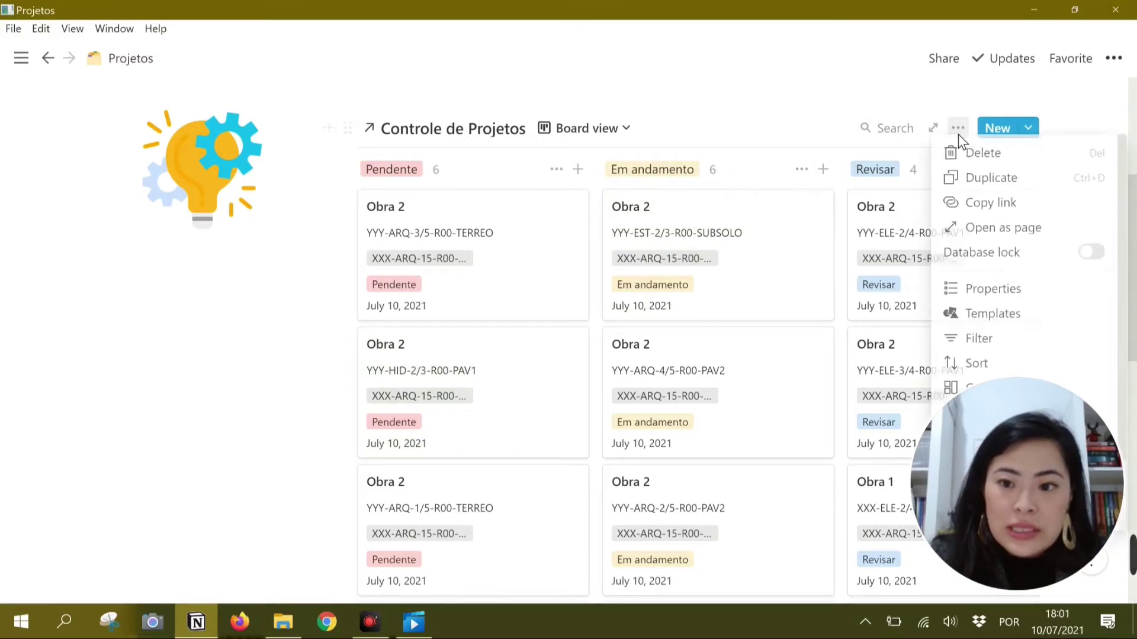
click(978, 291)
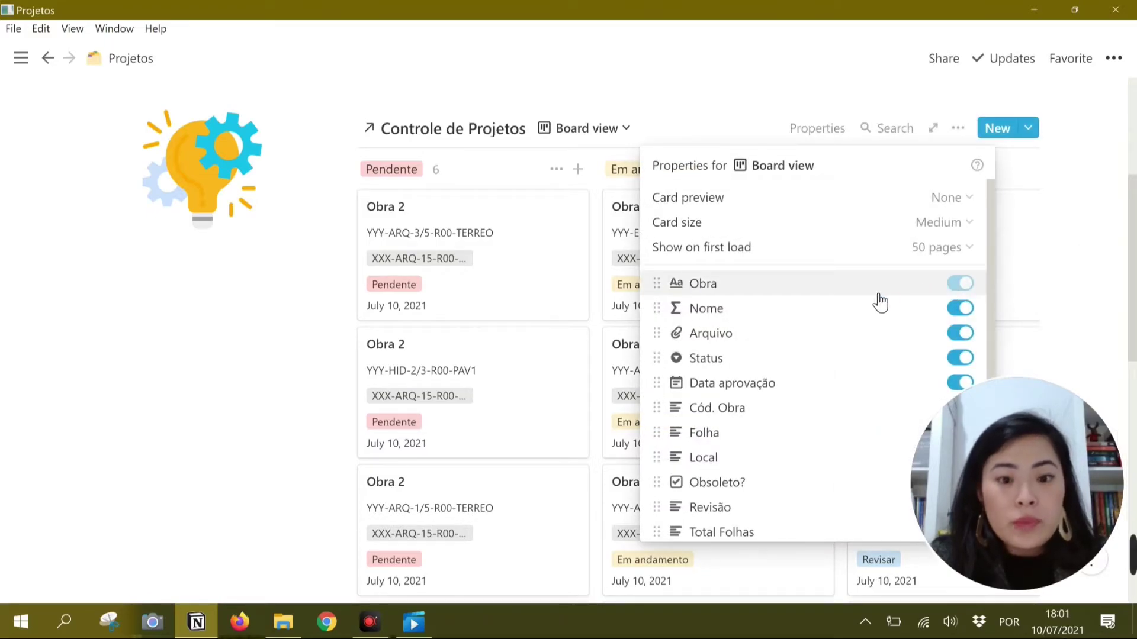
click(963, 358)
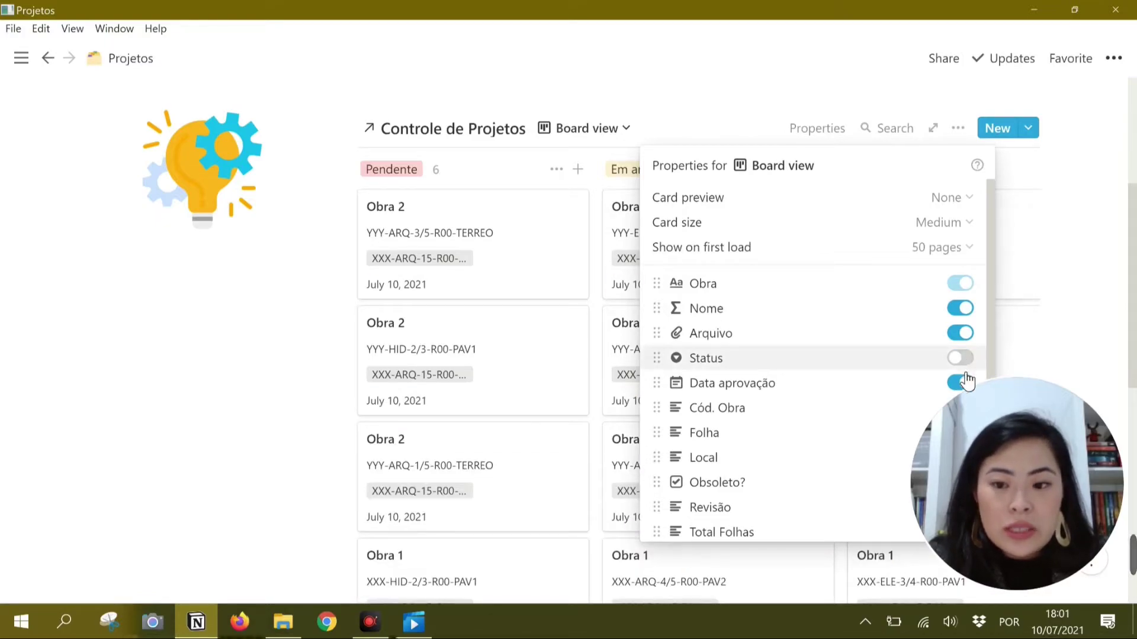
click(964, 384)
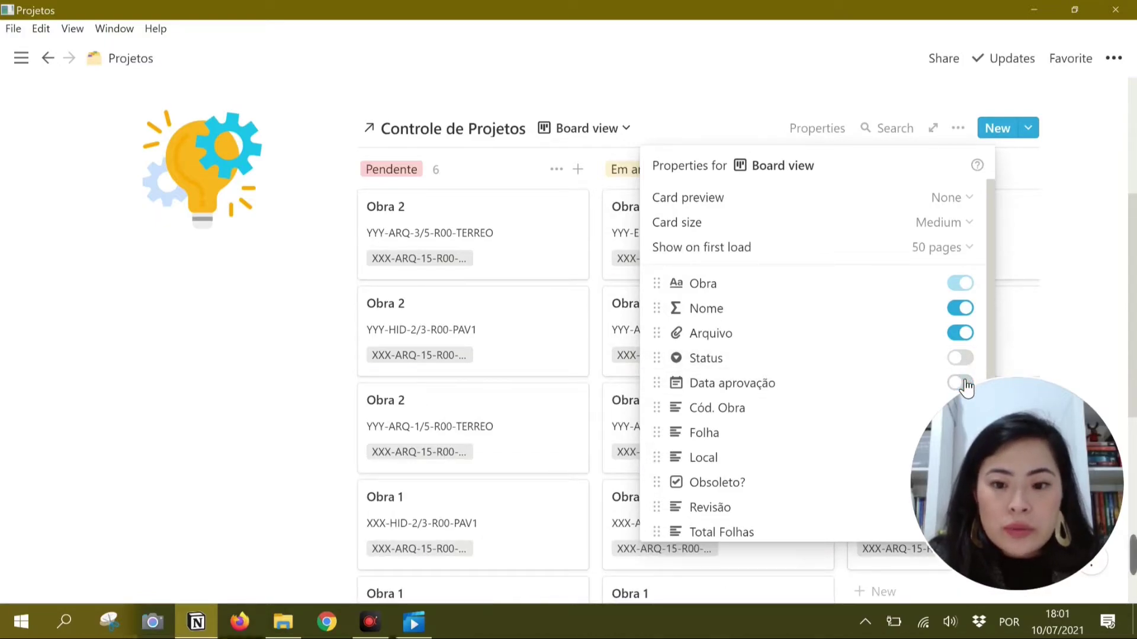
click(964, 335)
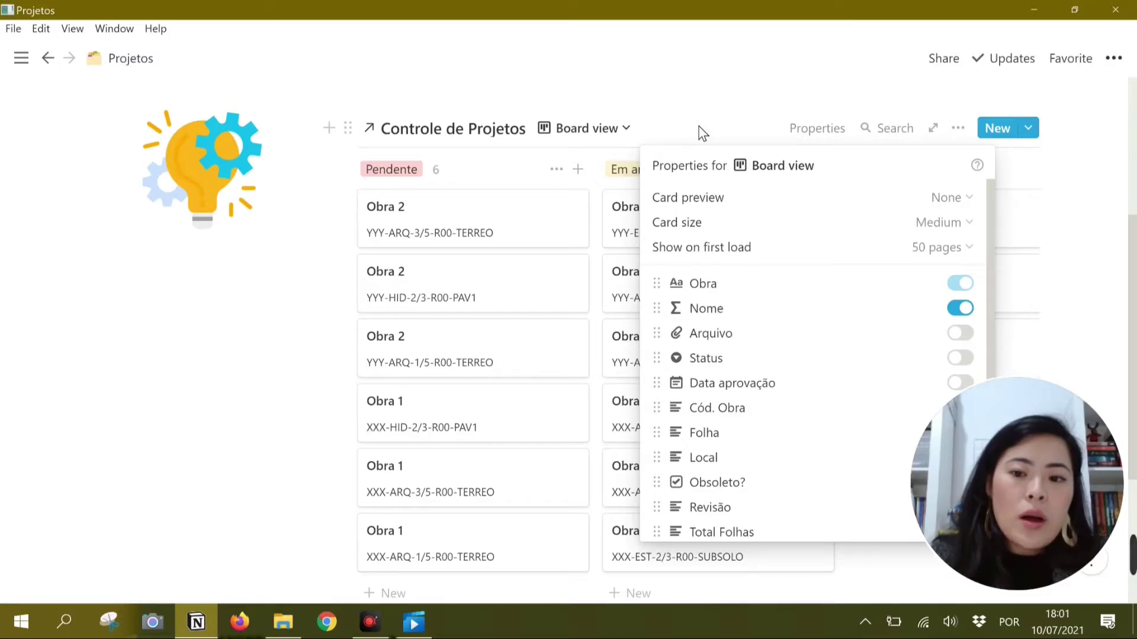
click(702, 55)
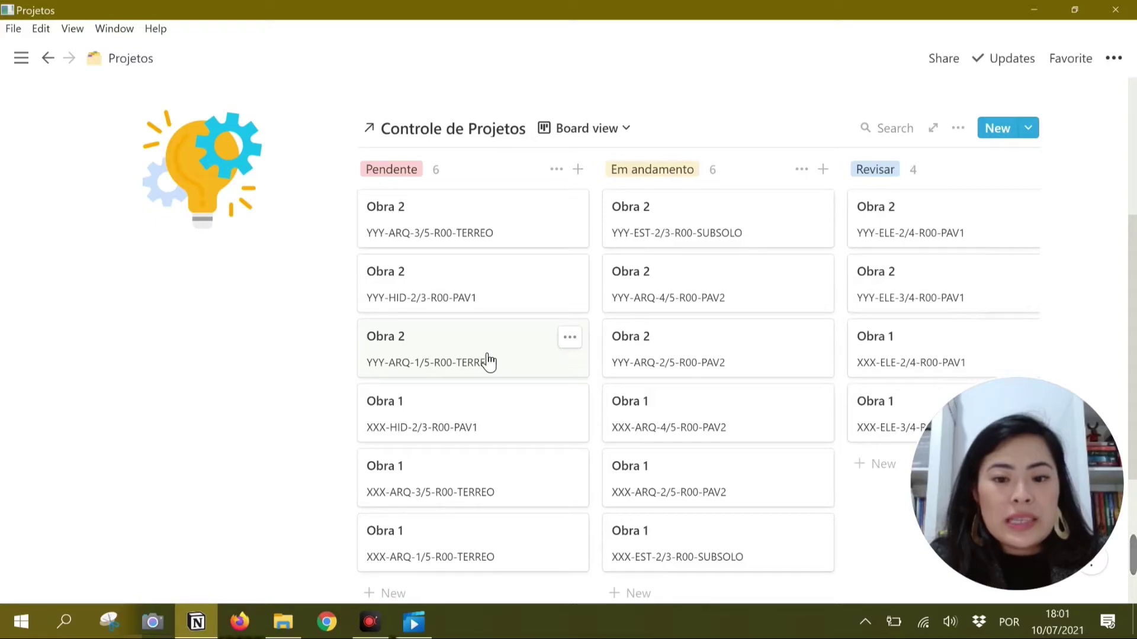
- Look over the simplified cards across the status groups of the Controle de Projetos board
scroll(488, 360, down, 3)
scroll(491, 356, up, 3)
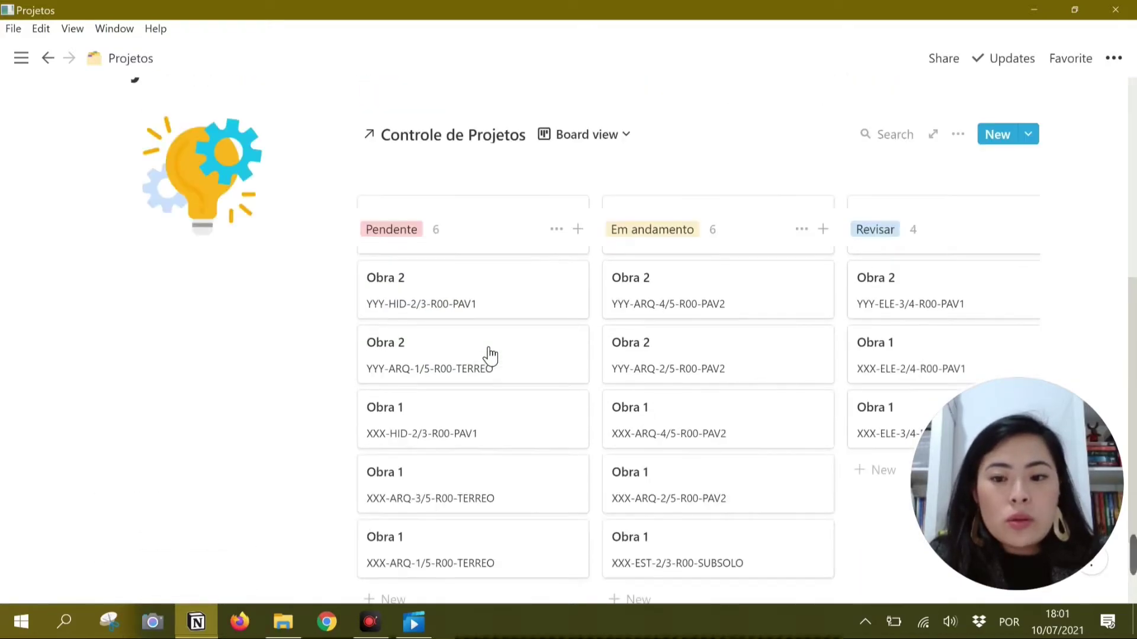
scroll(490, 355, up, 1)
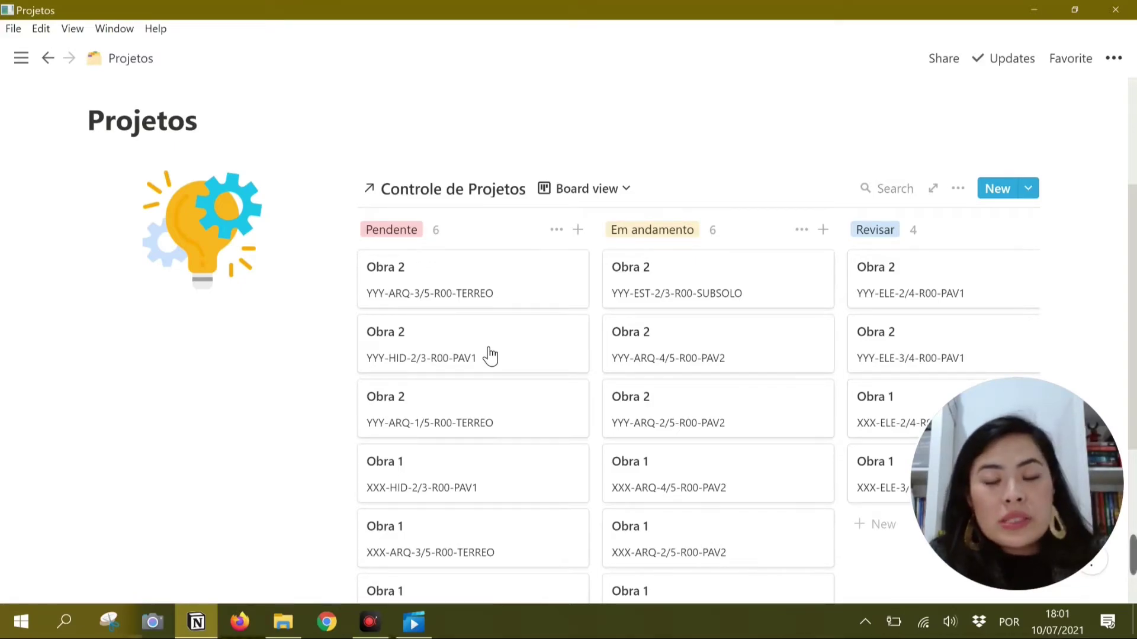
scroll(678, 333, right, 5)
scroll(679, 334, right, 3)
scroll(679, 334, left, 8)
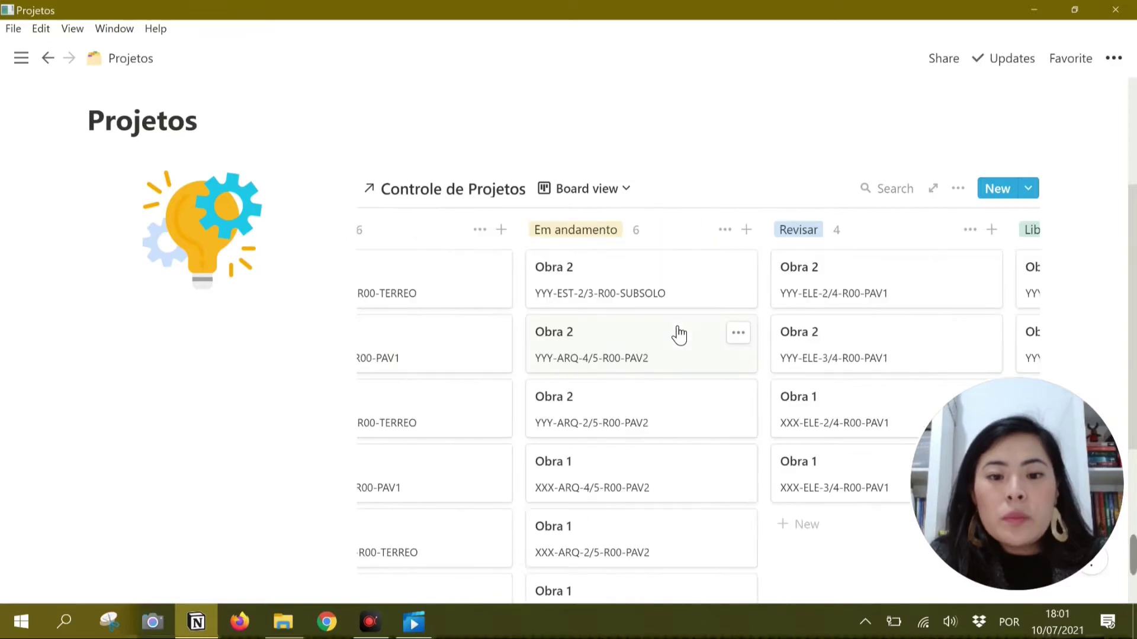
scroll(679, 334, left, 2)
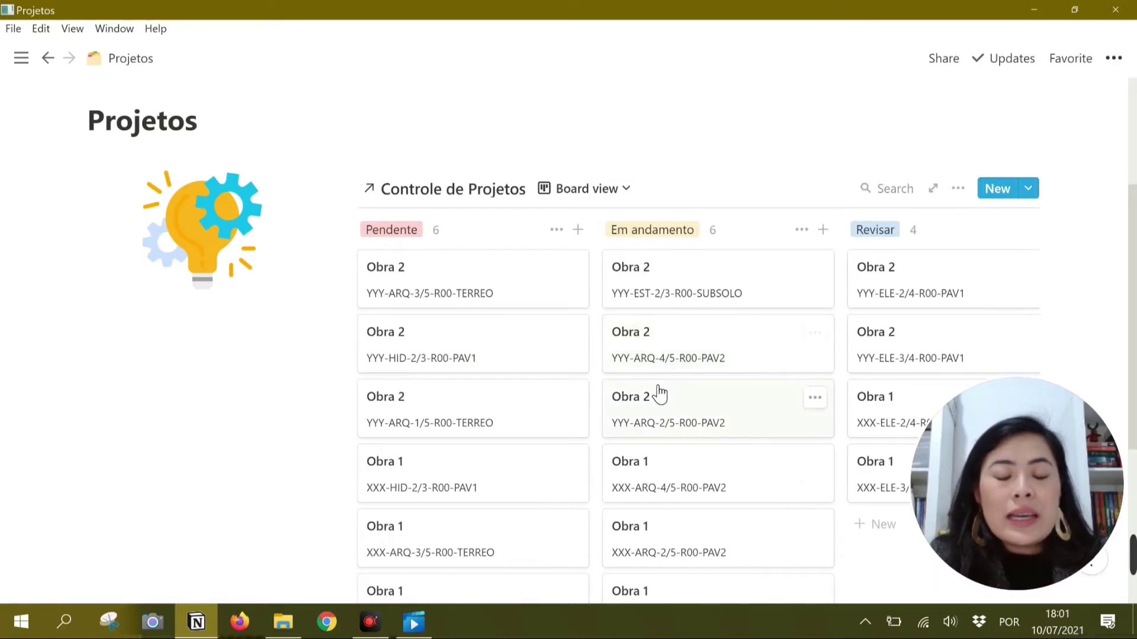
- Move the Obra 2 card YYY-ARQ-3/5-R00-TERREO from Pendente to Revisar and on to Liberado obra
scroll(659, 393, down, 1)
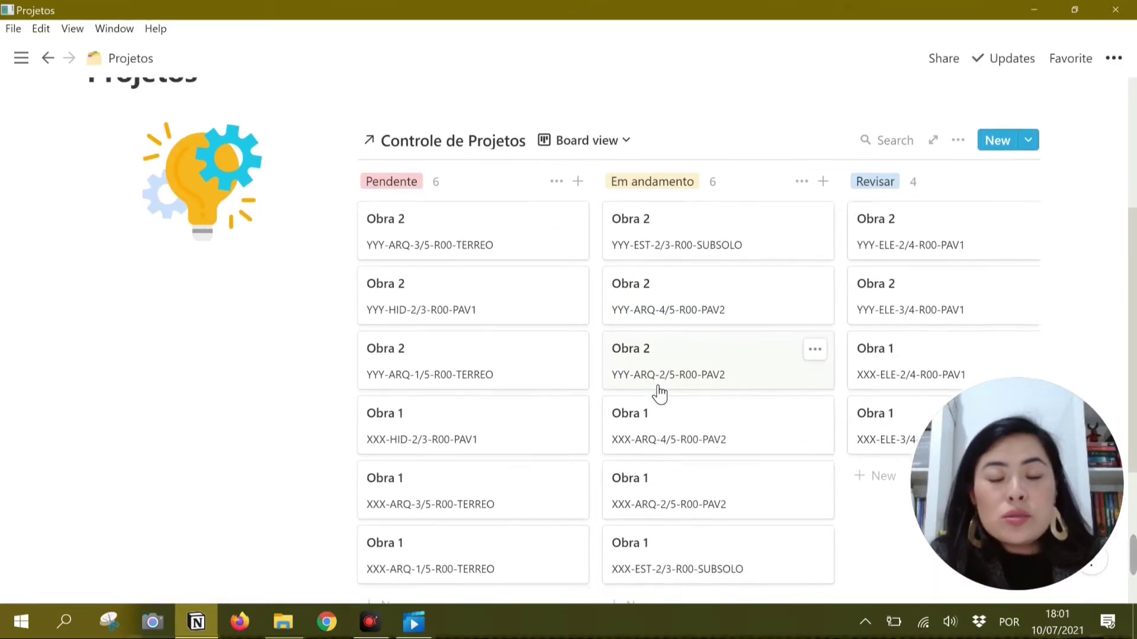
scroll(659, 394, down, 1)
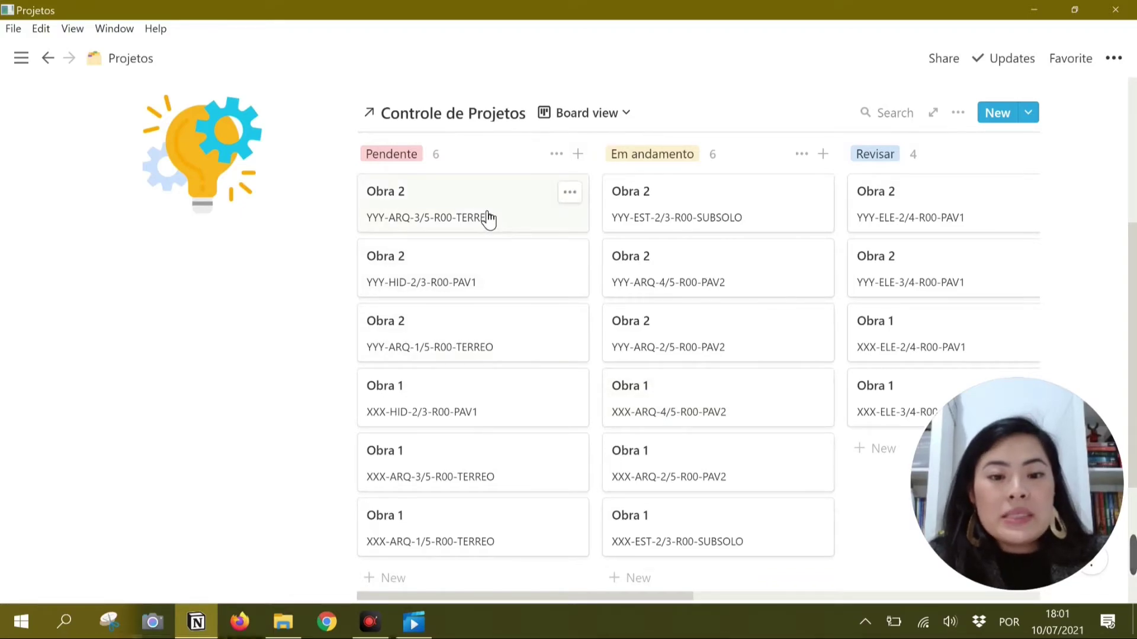
drag(488, 219, 860, 201)
scroll(860, 201, right, 3)
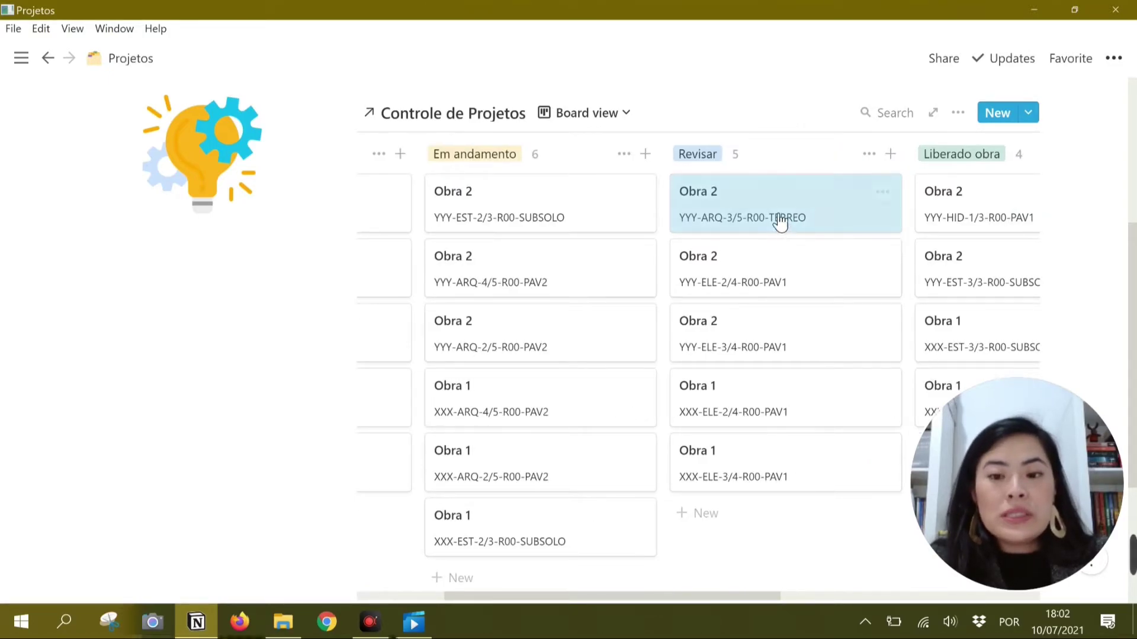
drag(789, 219, 981, 185)
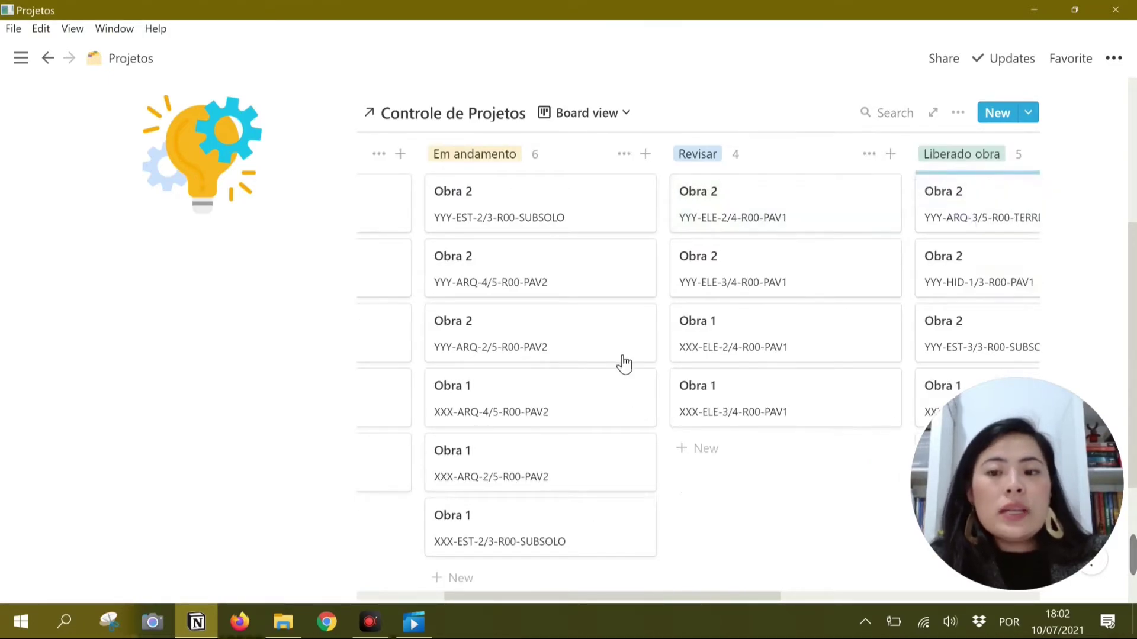
scroll(534, 329, left, 3)
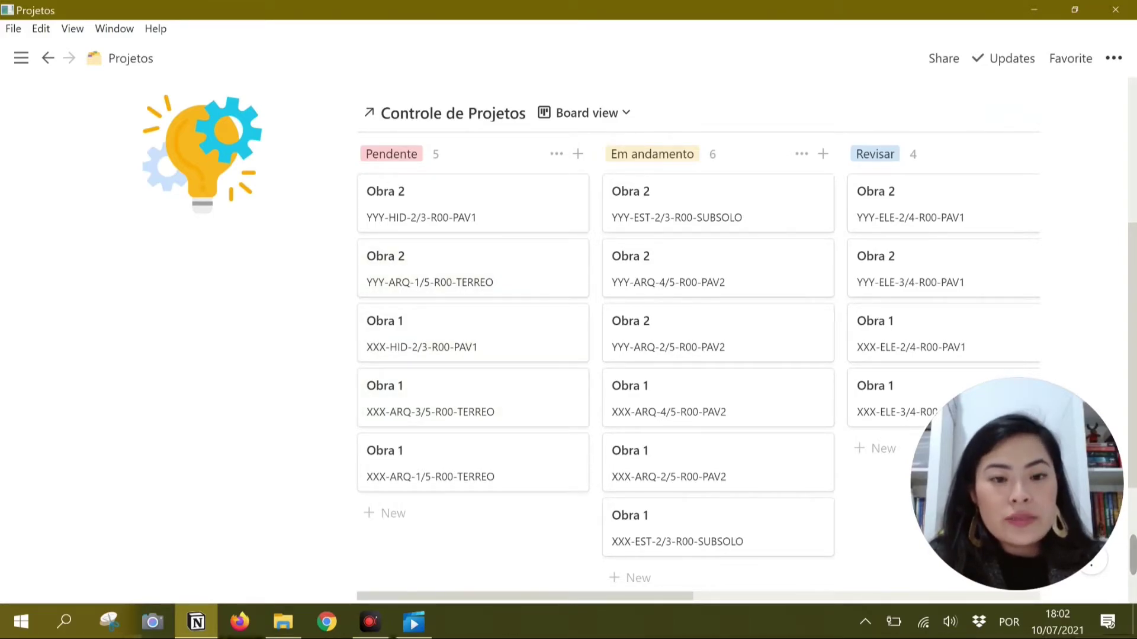
- Add a divider line and place it between the board and the Base de Dados toggle
scroll(592, 337, down, 4)
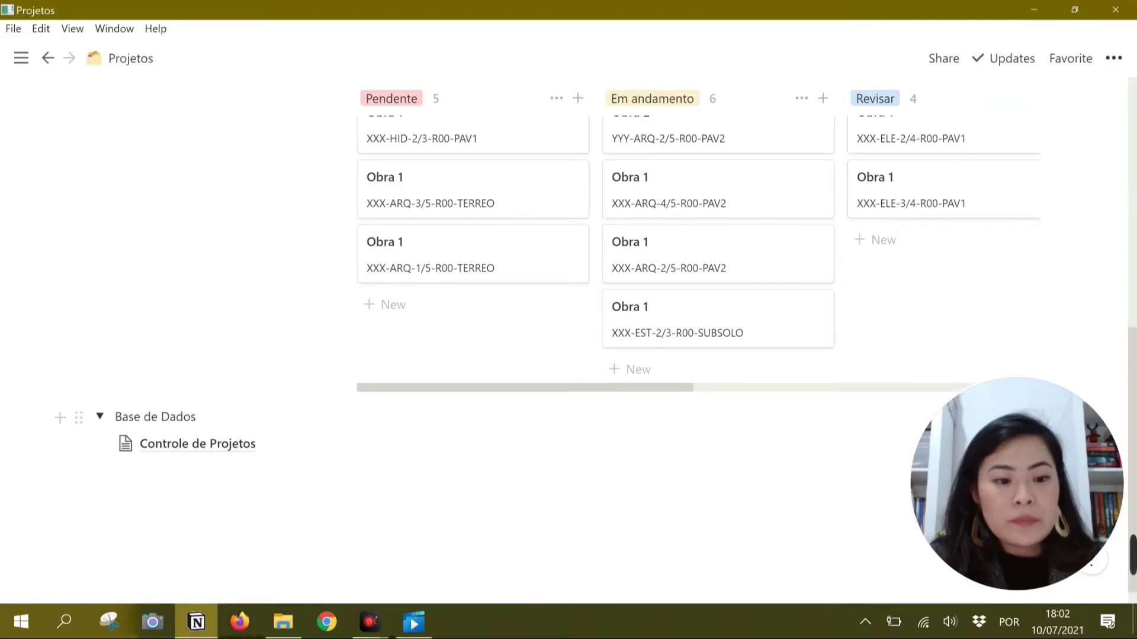
click(115, 472)
text(----)
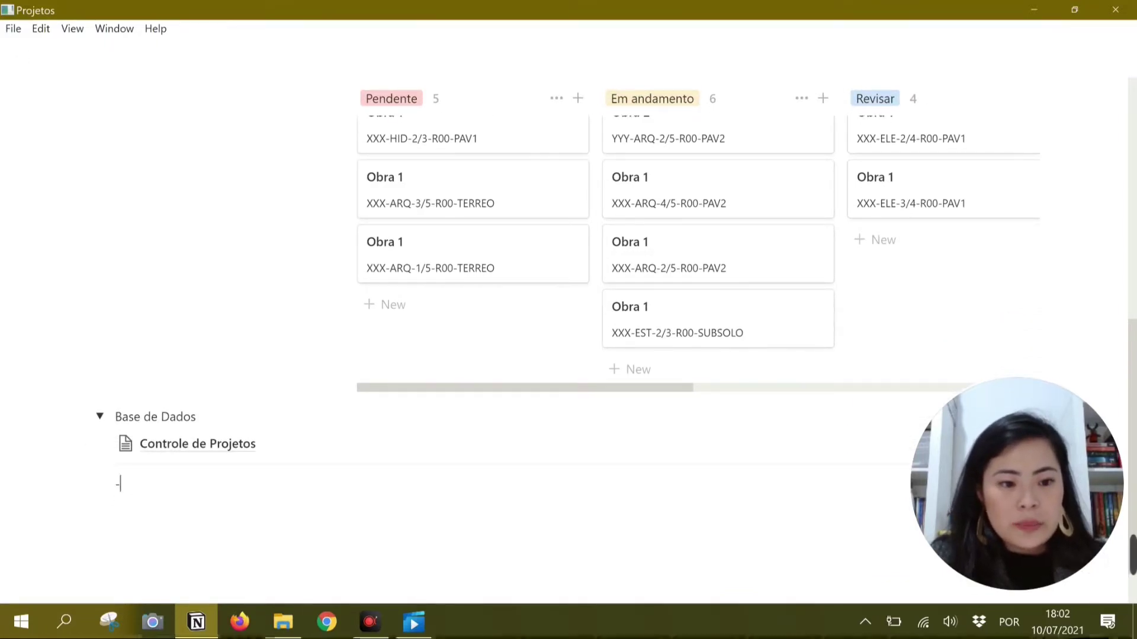
drag(105, 484, 132, 412)
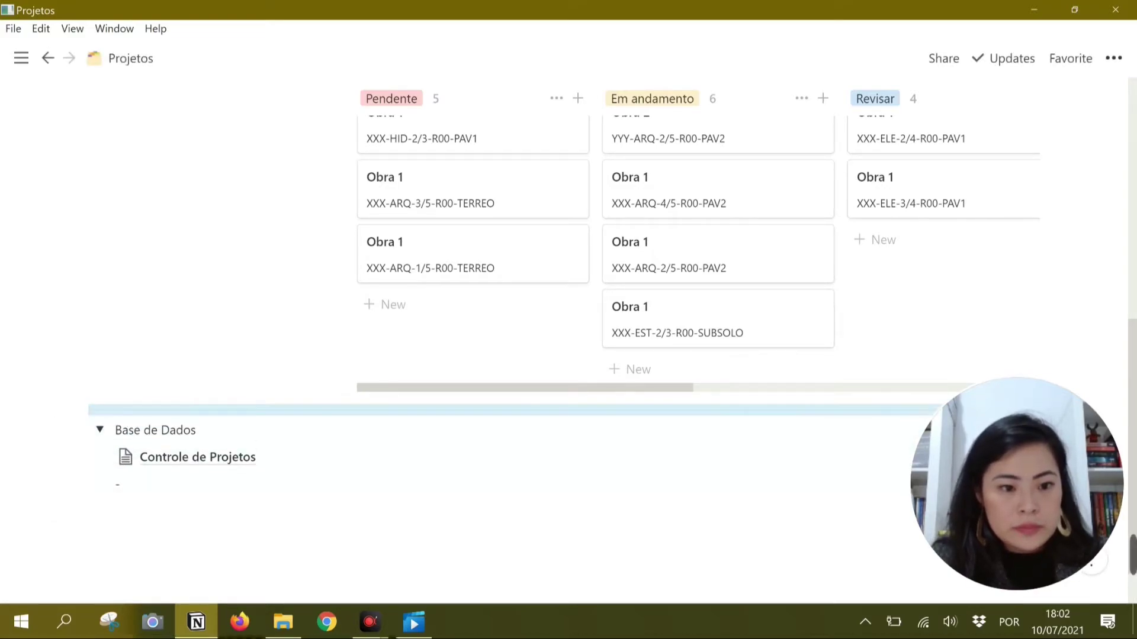
- Create an empty sub-page titled "Lista de Projetos XXX" at the end of the Projetos page
click(116, 510)
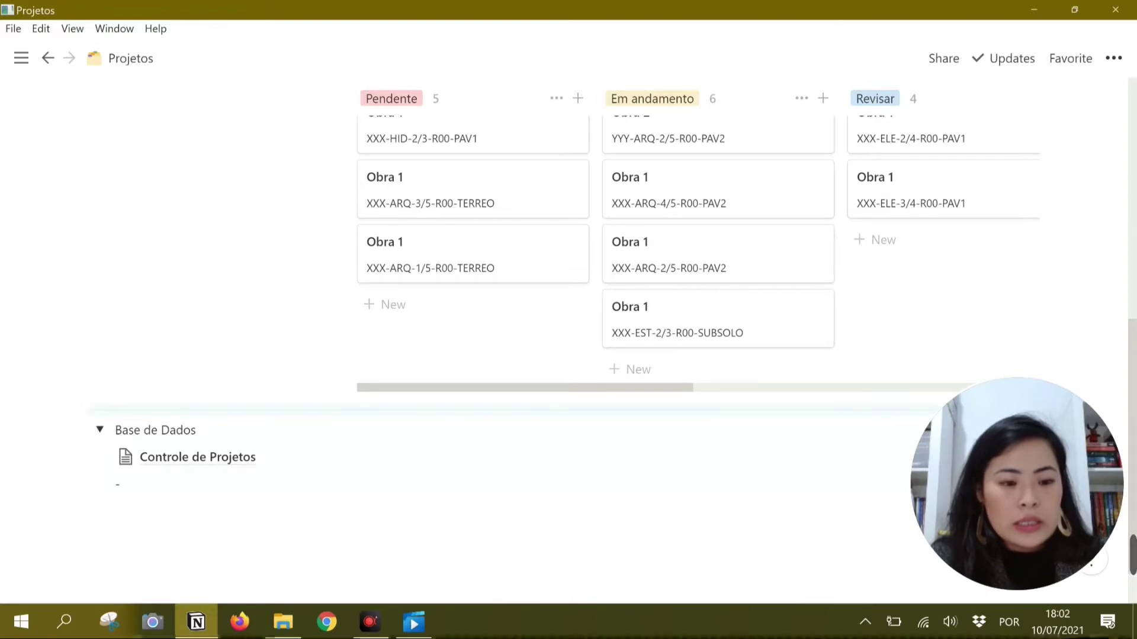
text(/)
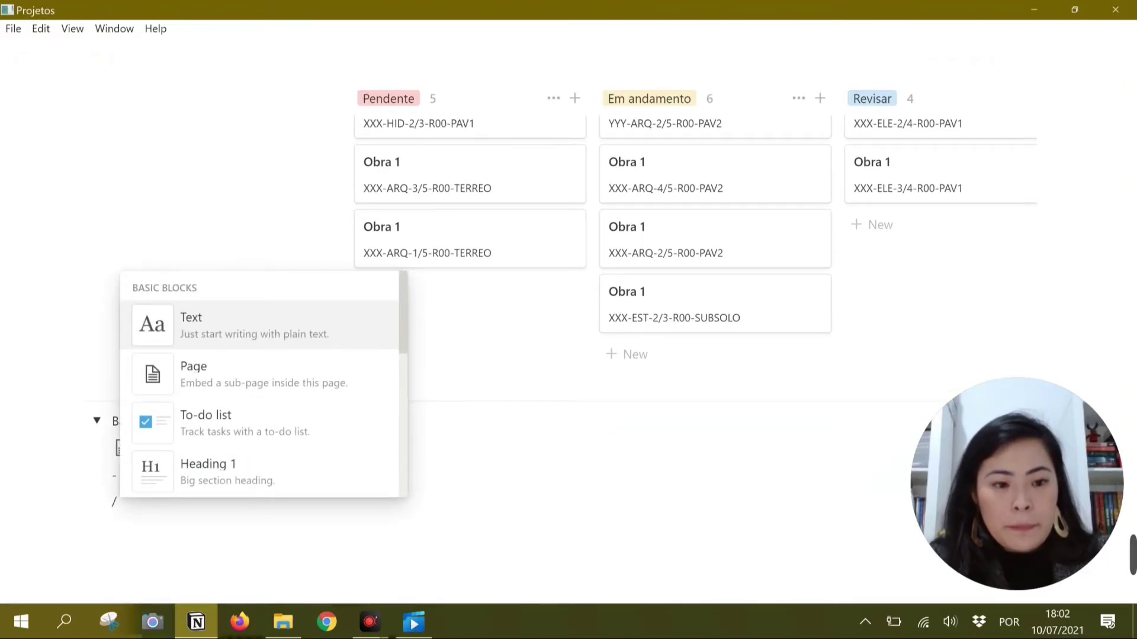
click(231, 392)
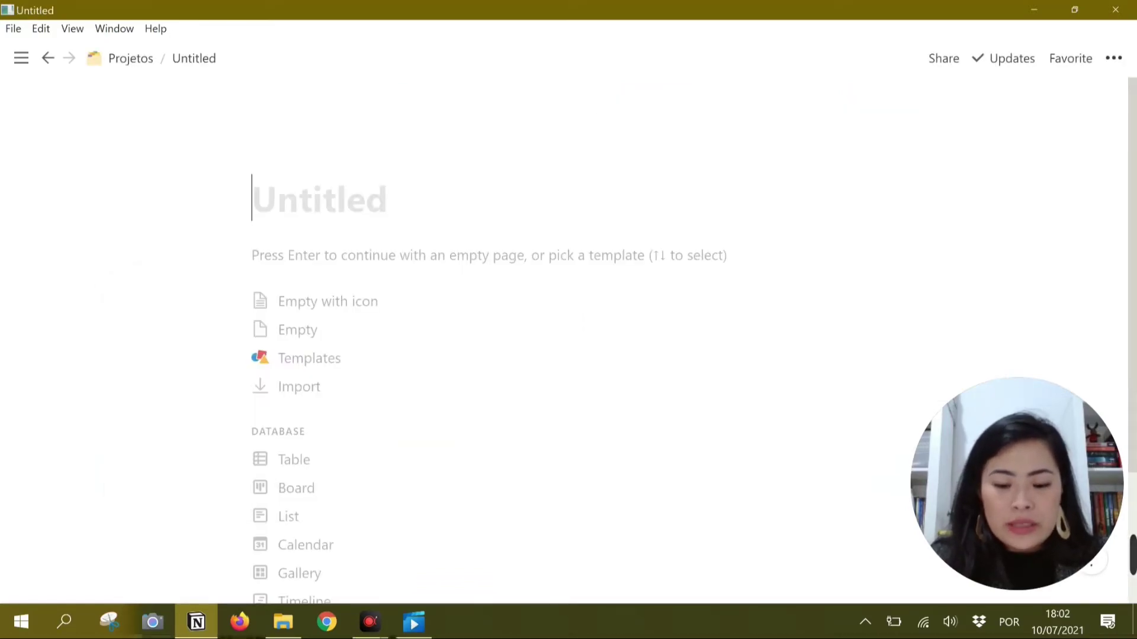
text(Lista )
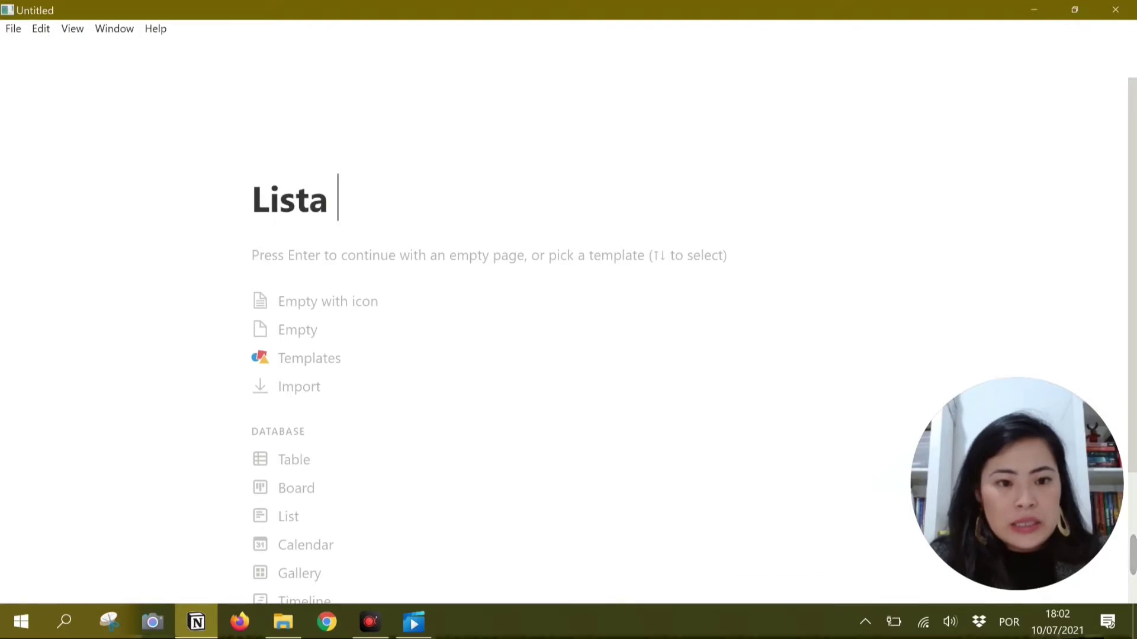
text(de Projetos)
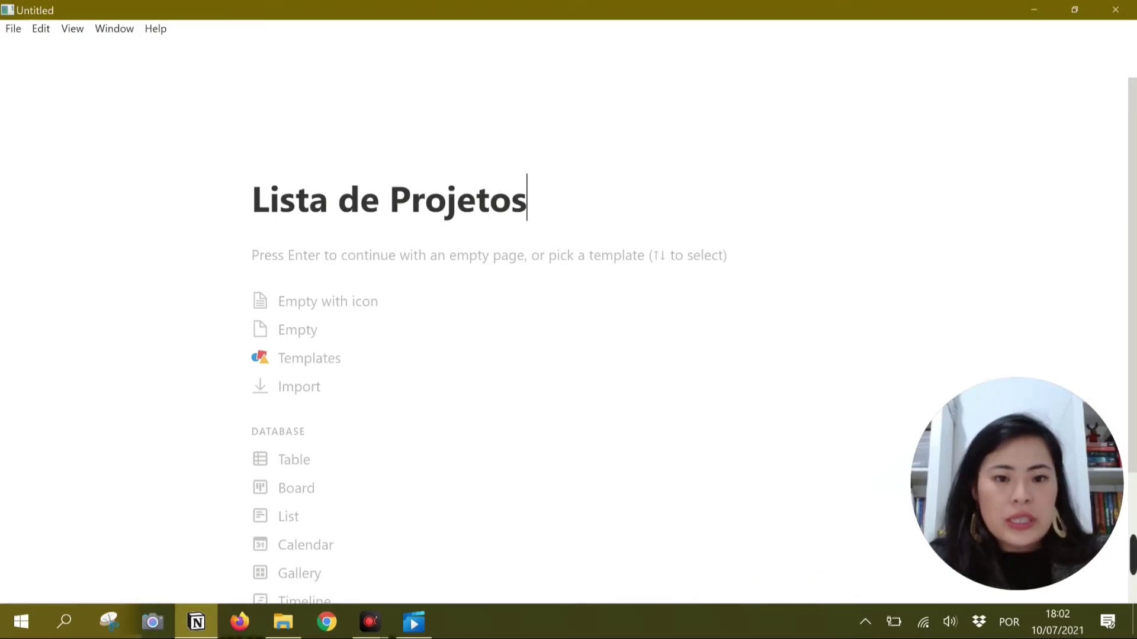
text( -)
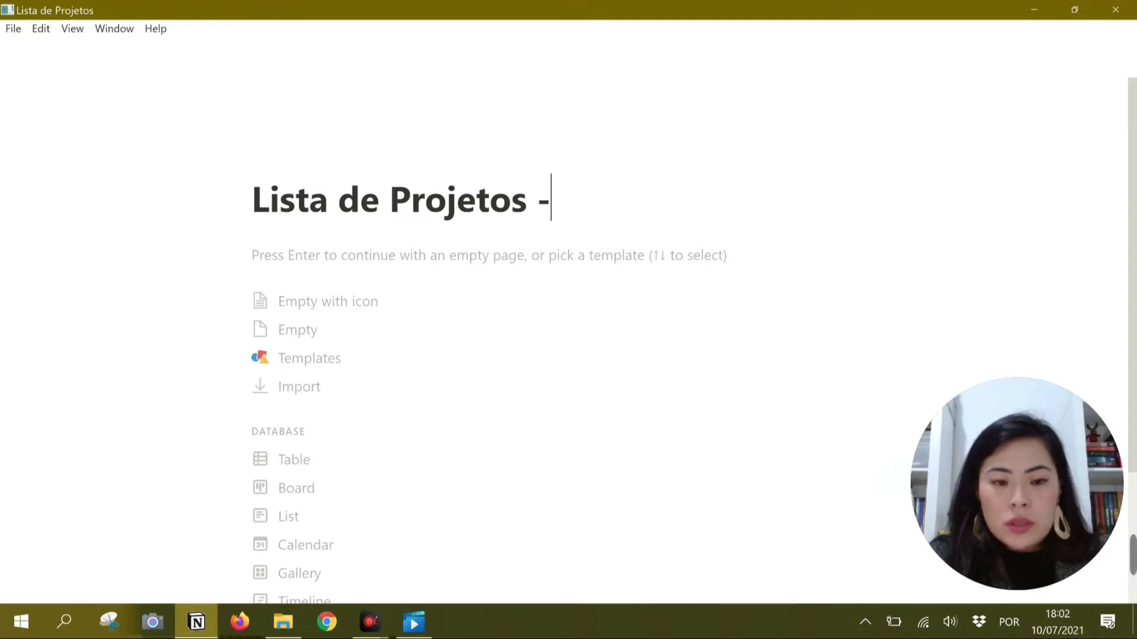
key(BackSpace)
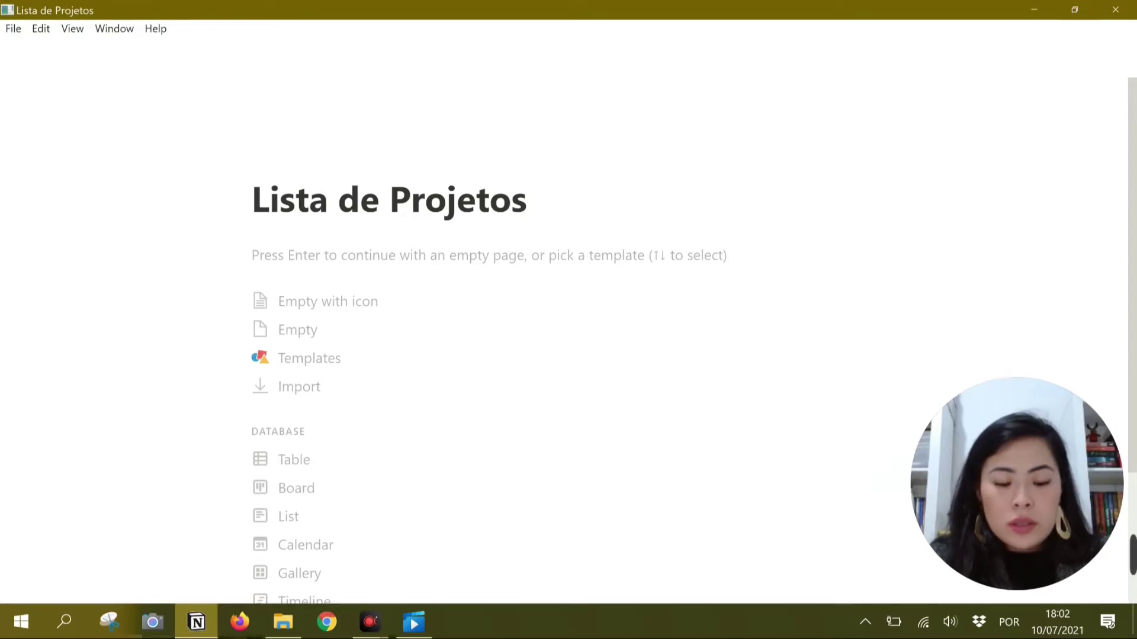
text(XXX)
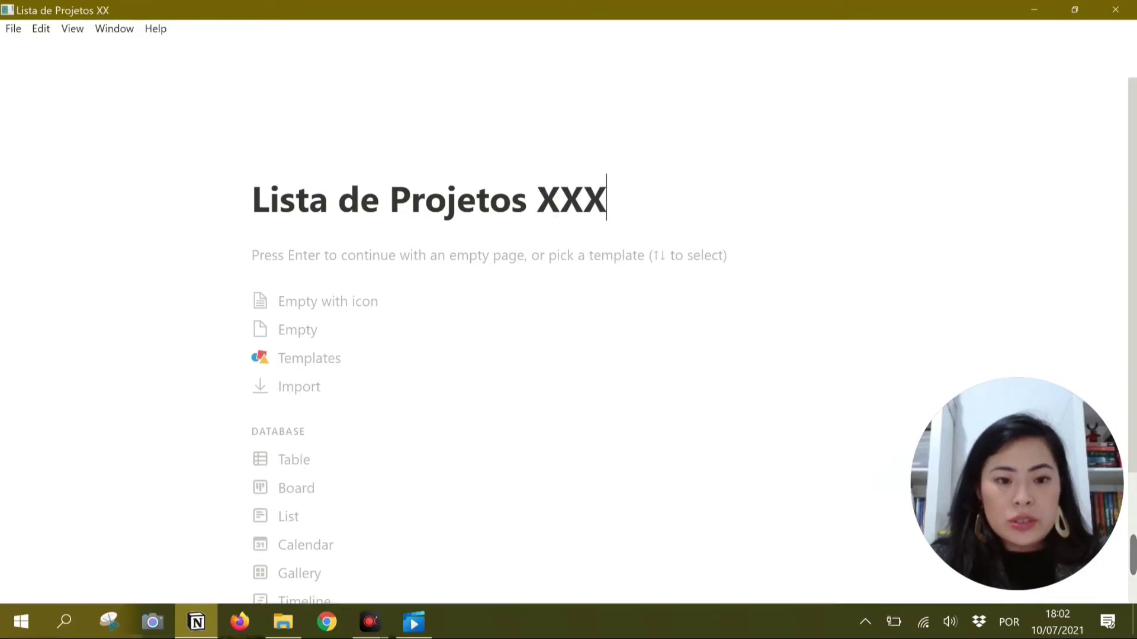
click(370, 340)
- Turn on small text and full width for the Lista de Projetos XXX page
click(1115, 60)
click(1091, 186)
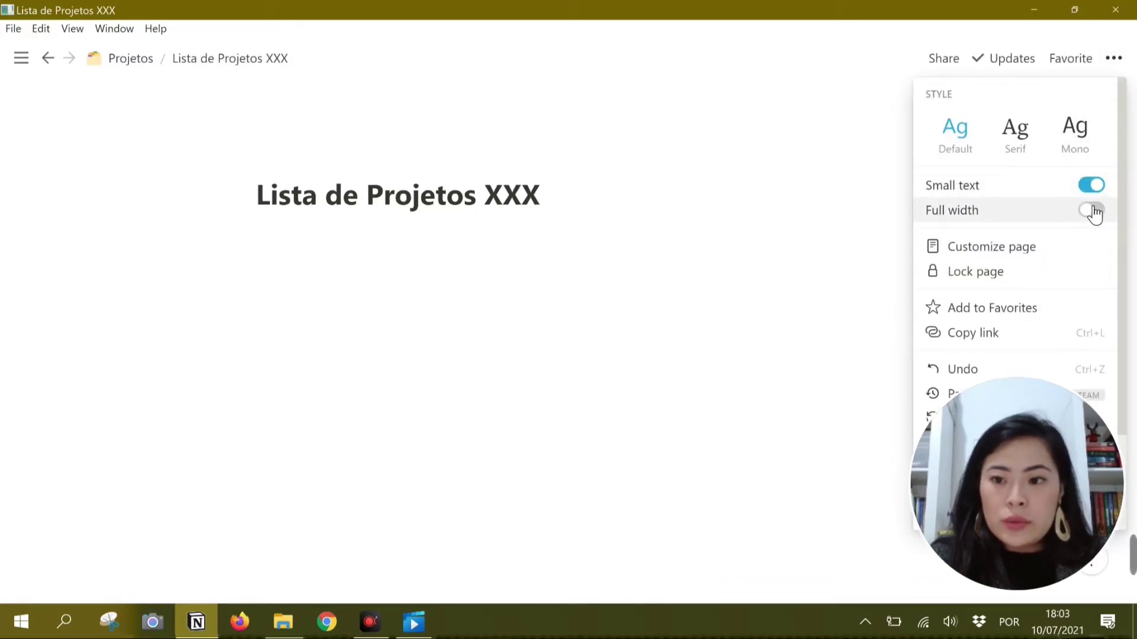
click(1093, 211)
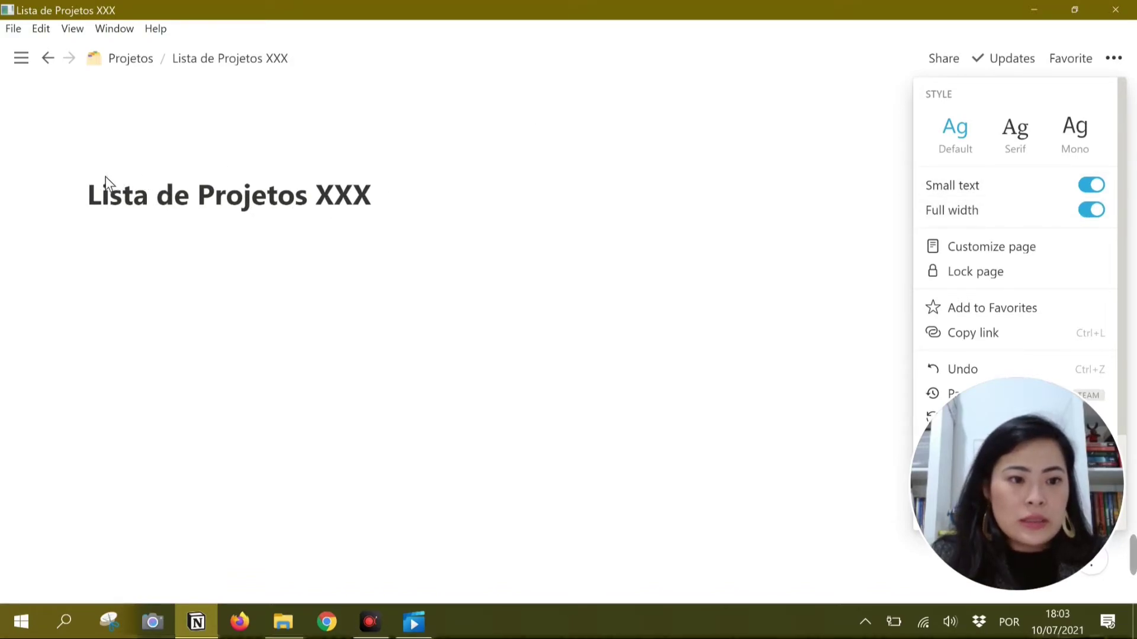
click(142, 269)
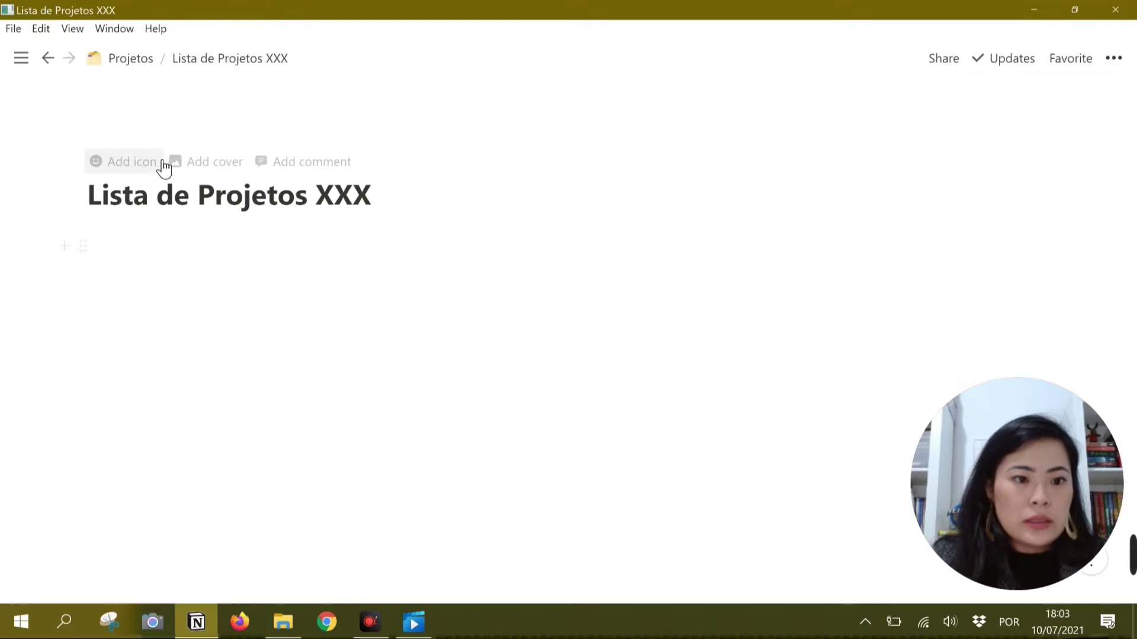
- Give the Lista de Projetos XXX page the folder-with-dividers emoji as its icon
click(140, 162)
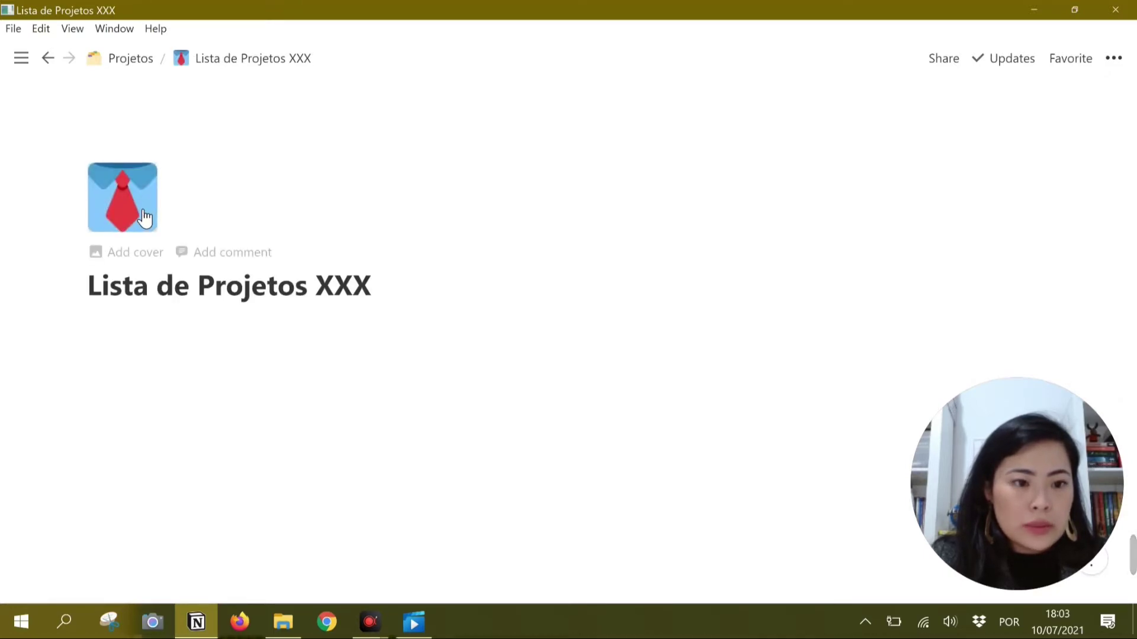
click(149, 223)
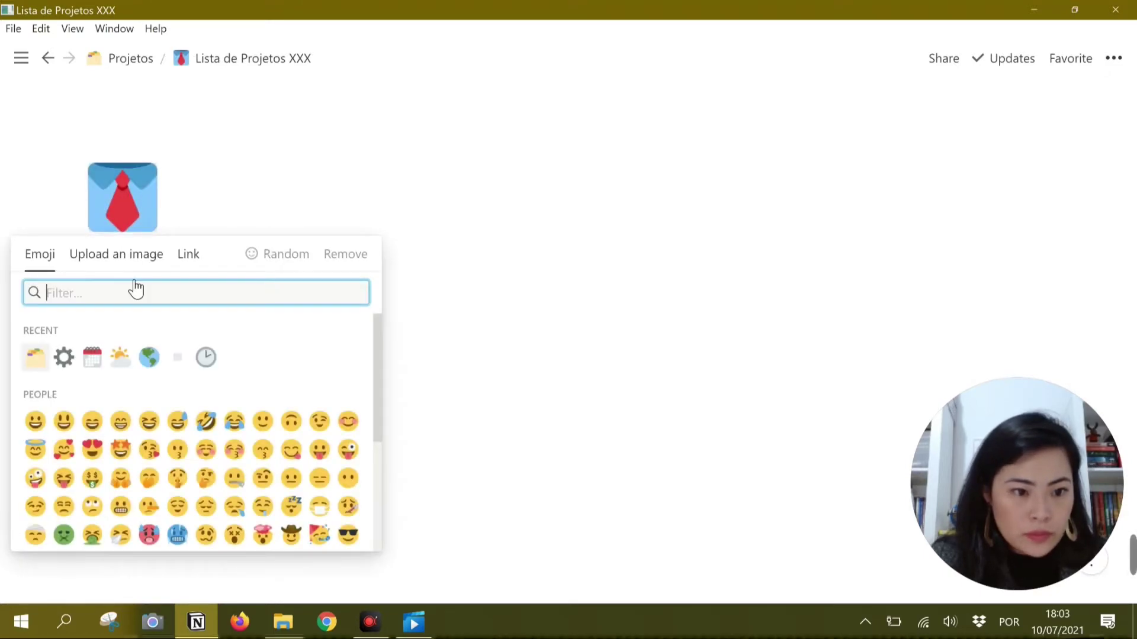
click(35, 355)
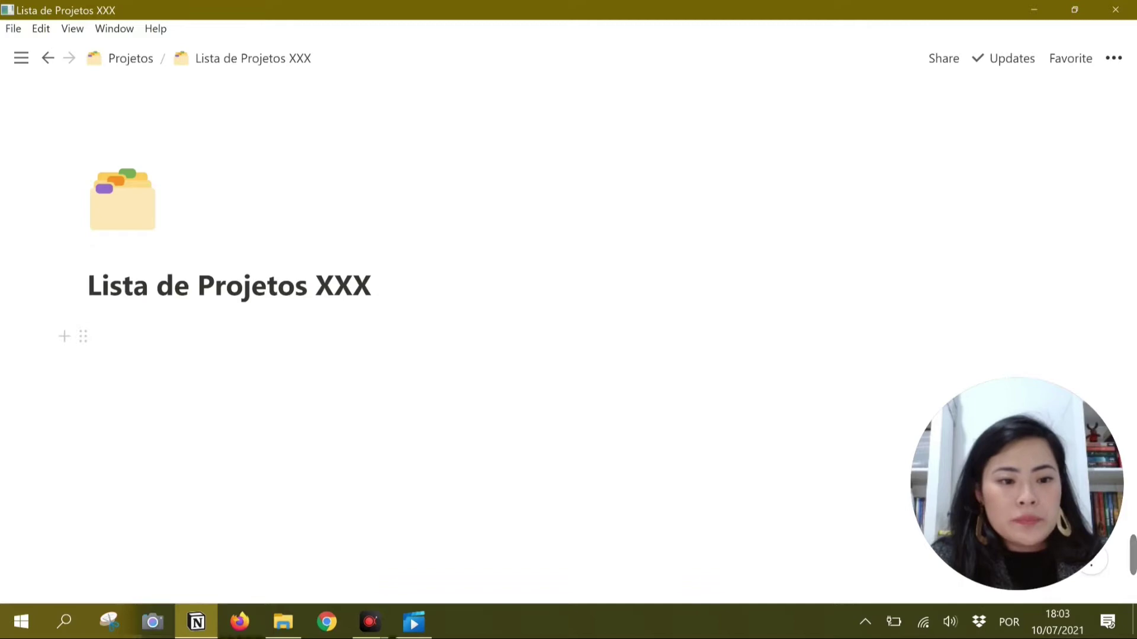
- Write the line "PROJETOS ARQUITETÔNICOS" in the page body and give it a green background
click(97, 336)
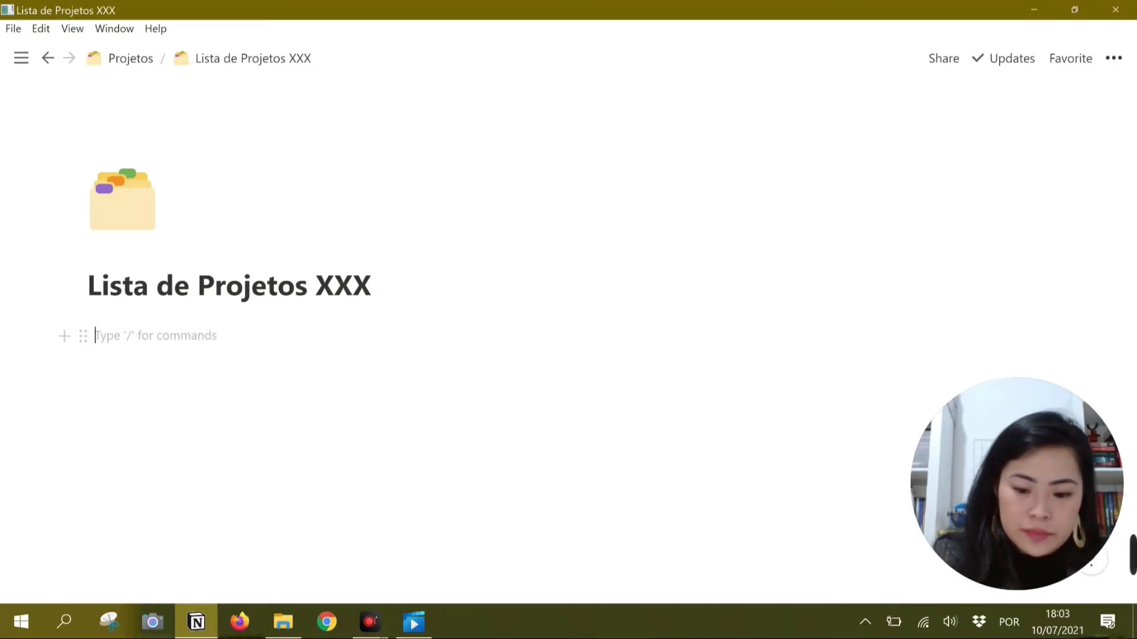
text(PROJETOS ARQUITETÔNIC)
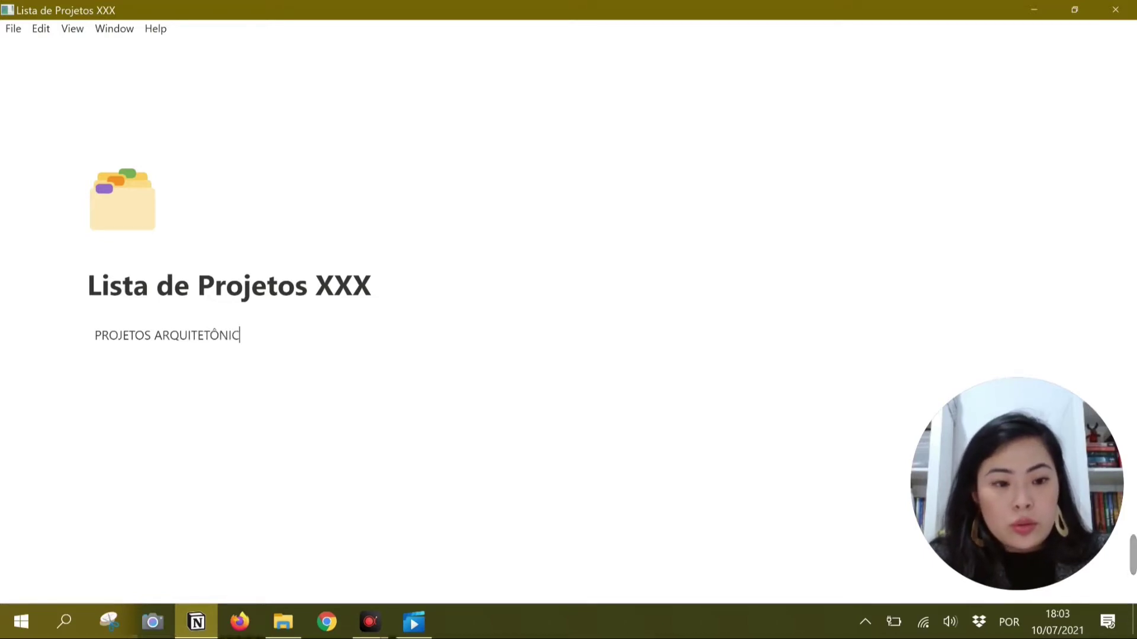
text(OS)
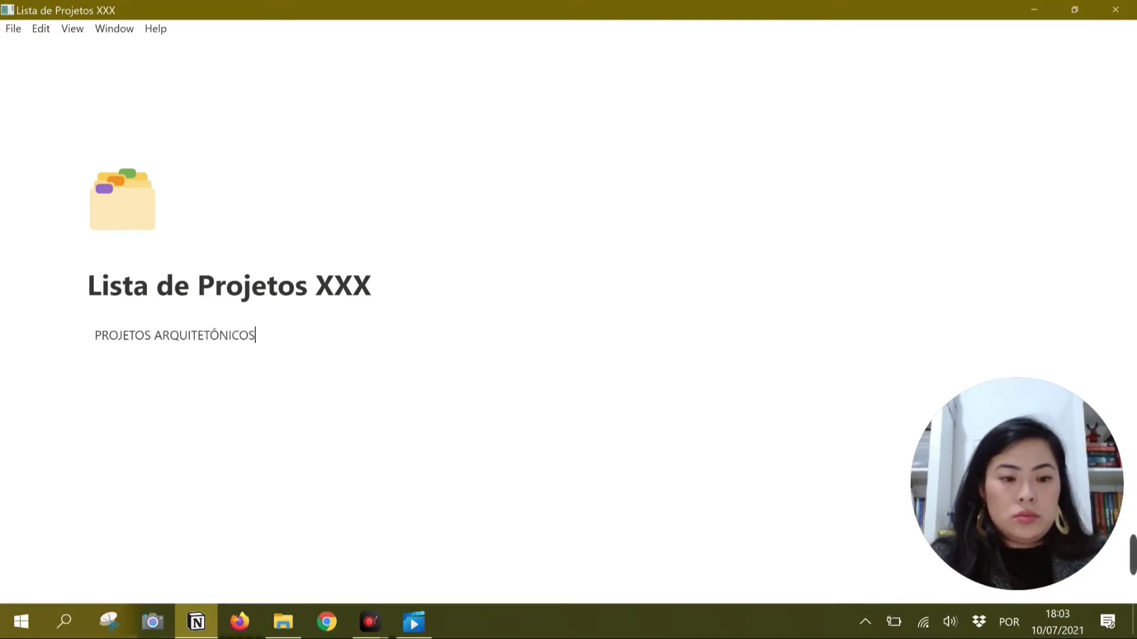
click(84, 338)
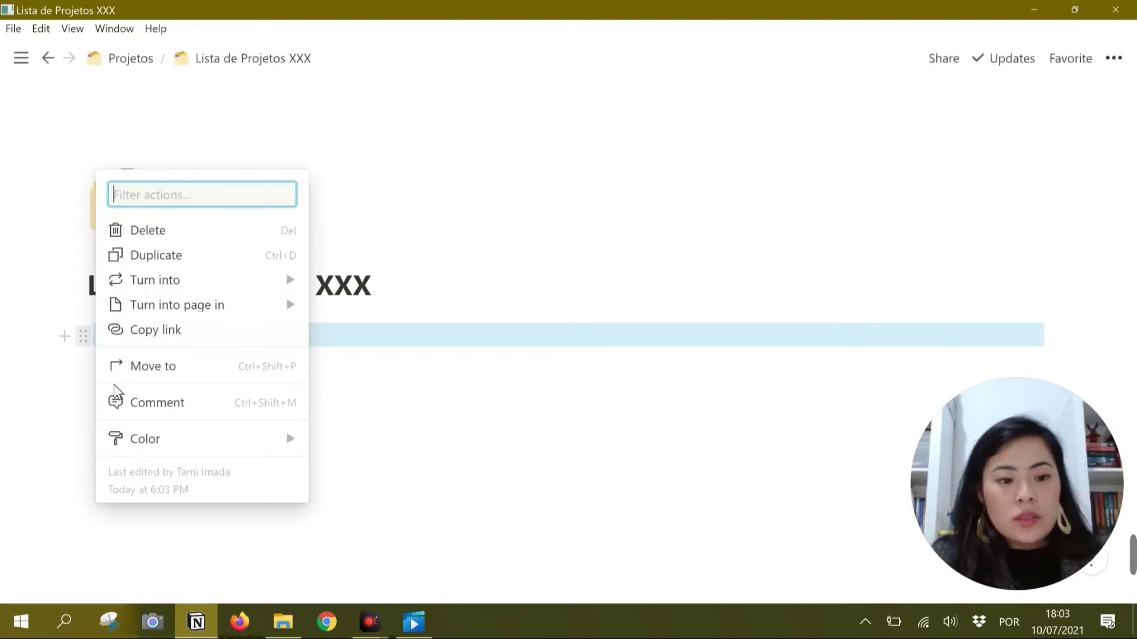
mouse_move(226, 436)
scroll(401, 456, down, 2)
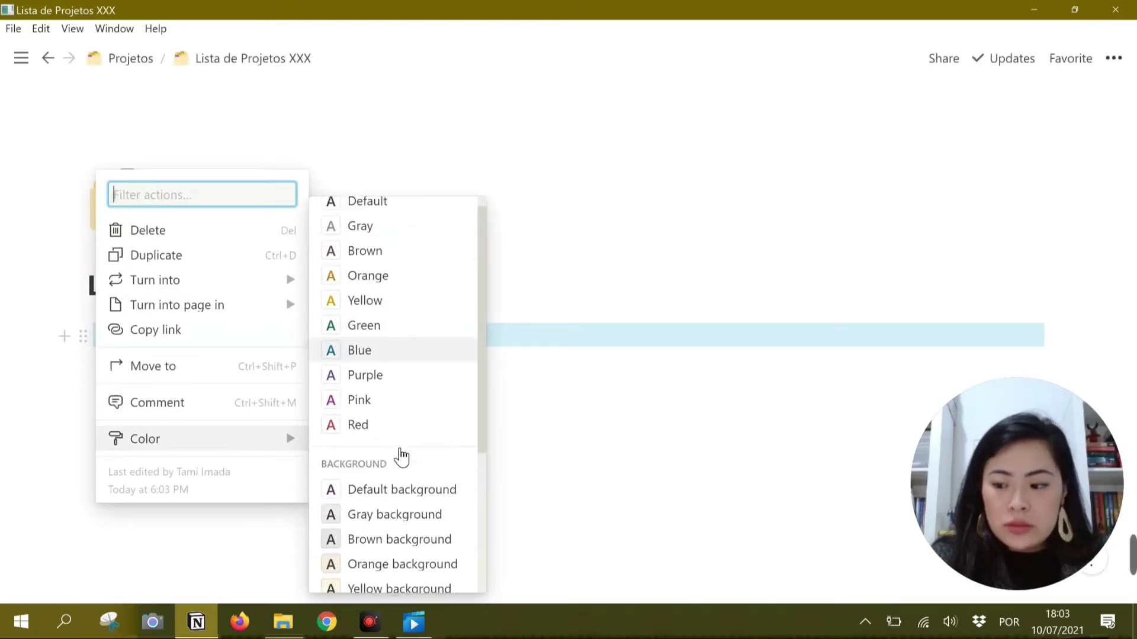
scroll(401, 456, down, 1)
click(386, 541)
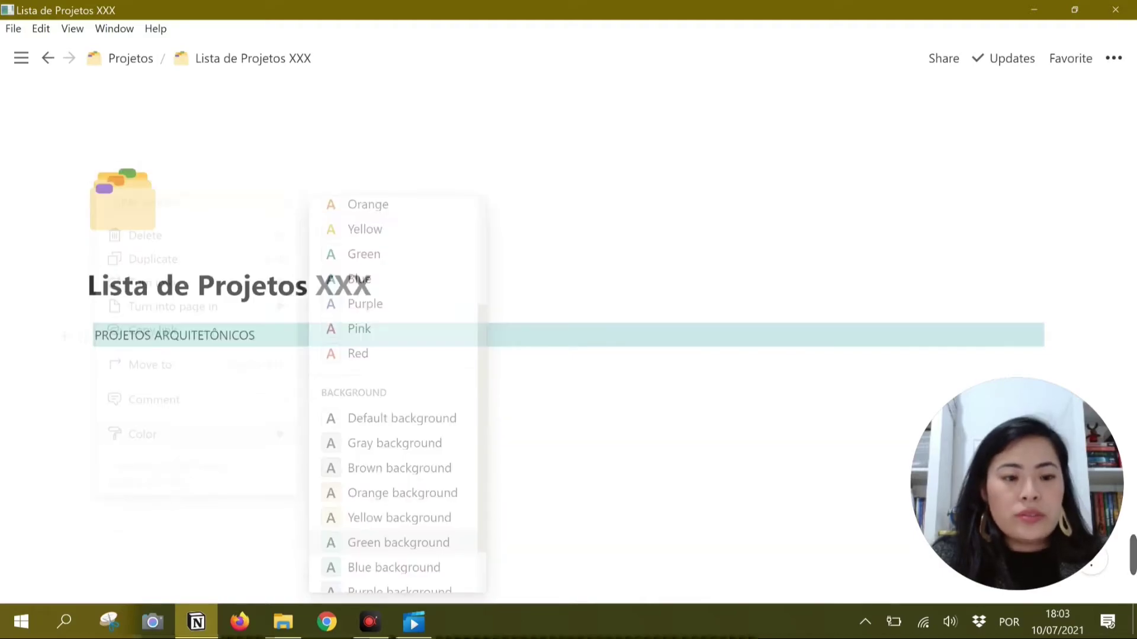
- Insert a linked database of Controle de Projetos below the PROJETOS ARQUITETÔNICOS line
key(Return)
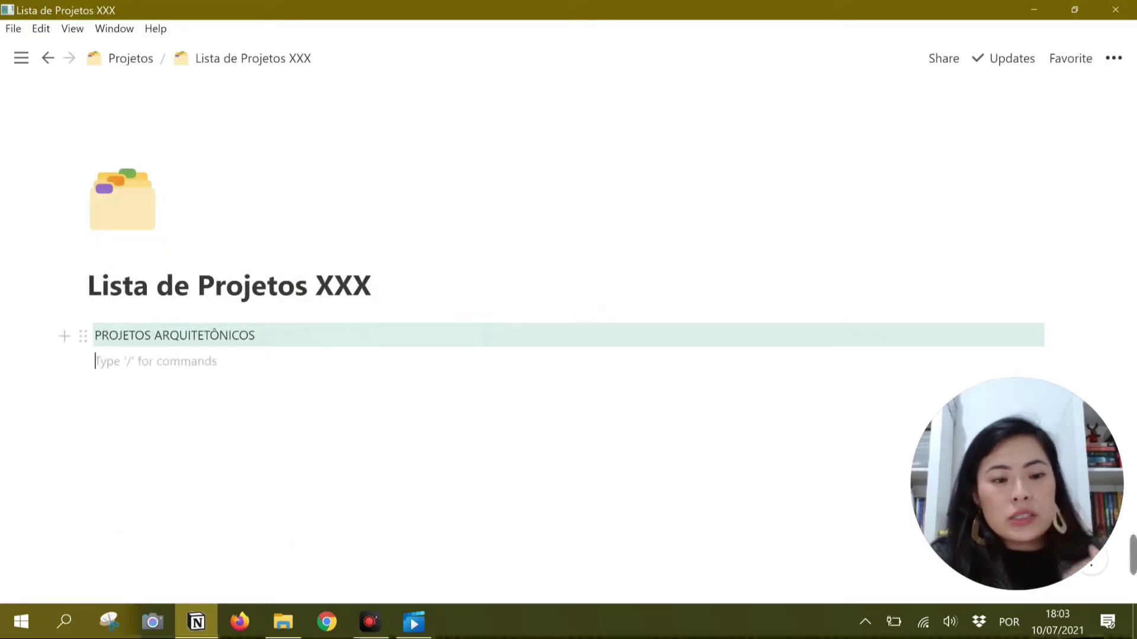
text(/)
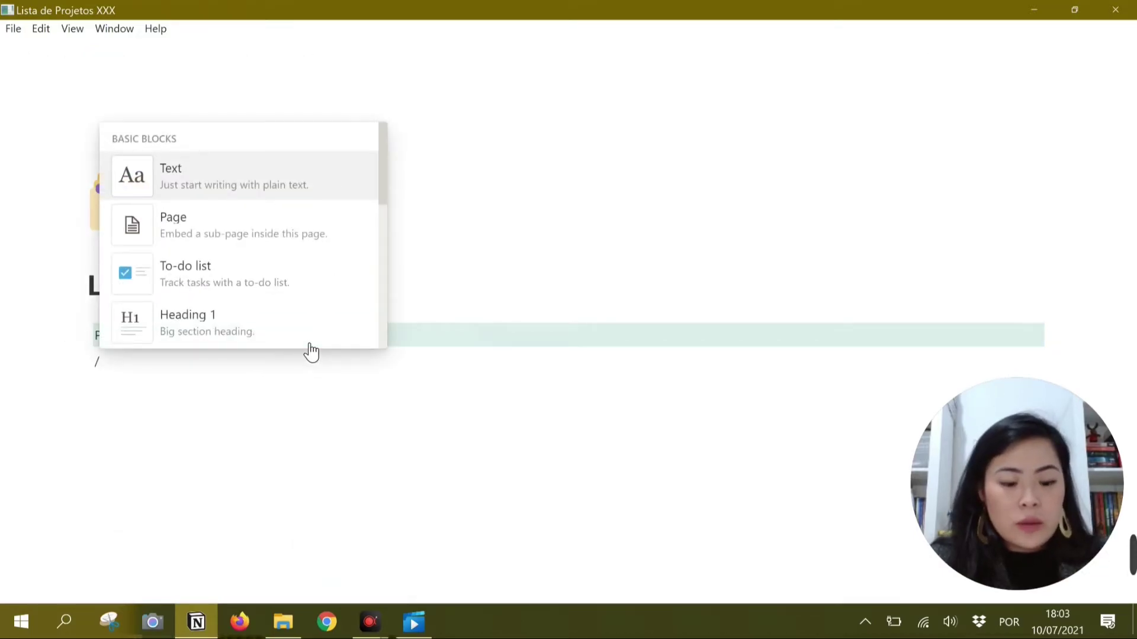
text(crea)
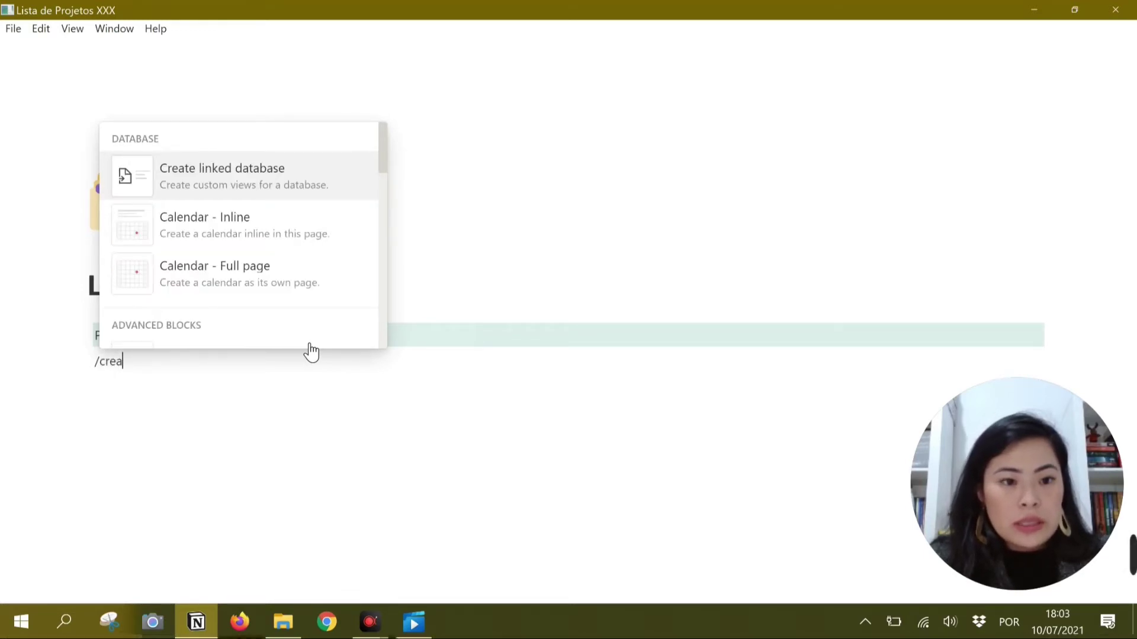
click(258, 199)
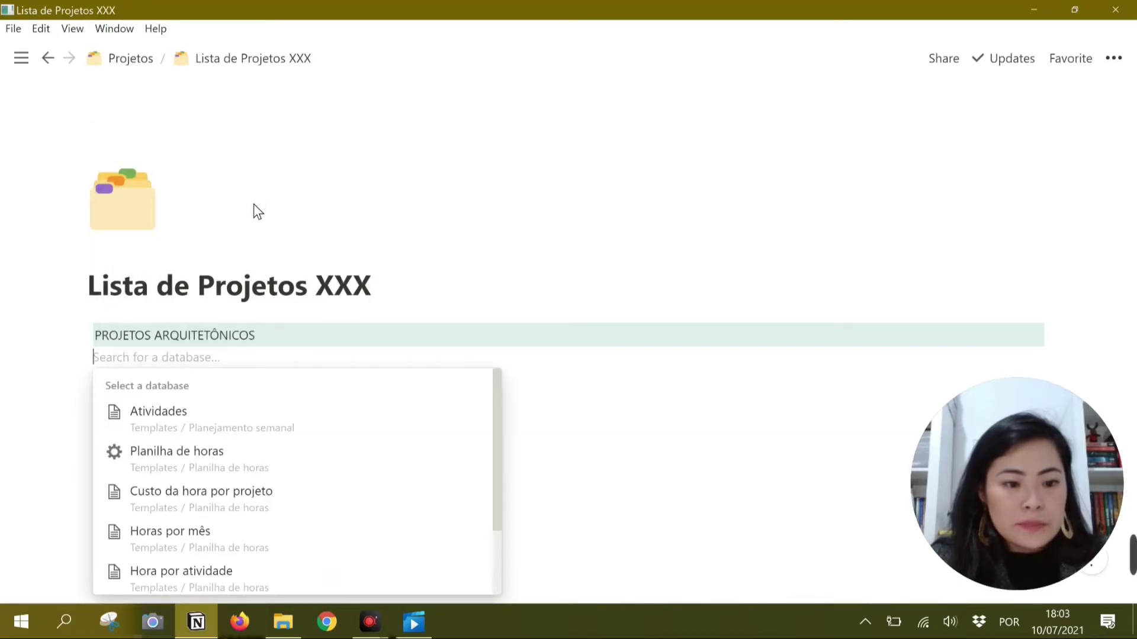
text(con)
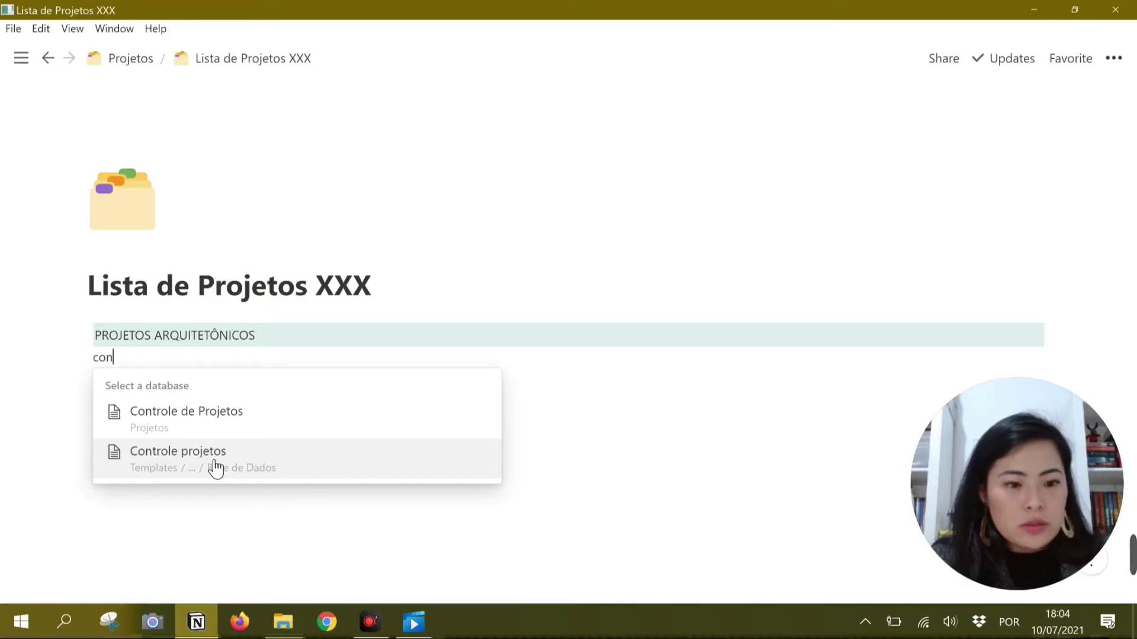
click(215, 428)
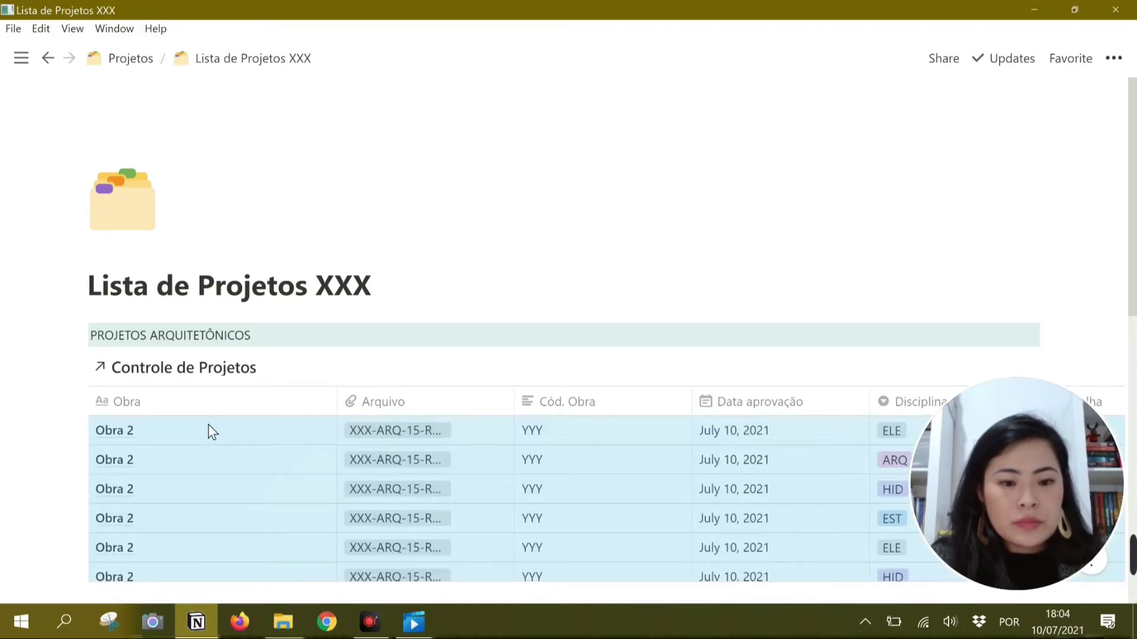
scroll(209, 425, down, 2)
scroll(208, 426, down, 2)
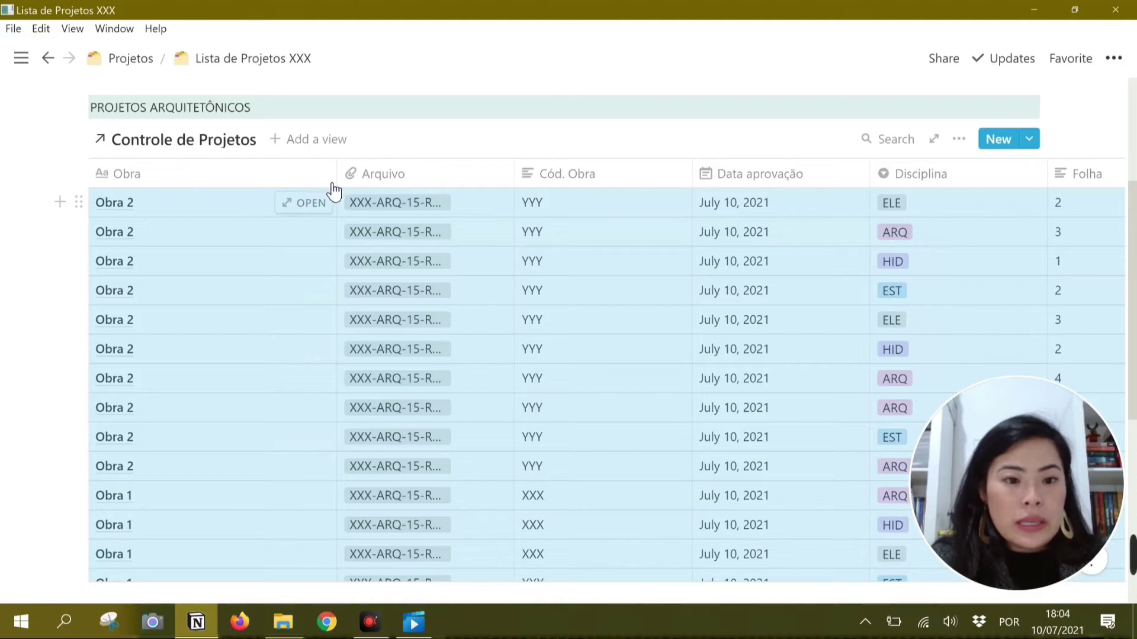
- Narrow the Obra column and hide the Cód. Obra, Disciplina, Folha and Local properties in the linked table
drag(336, 183, 327, 183)
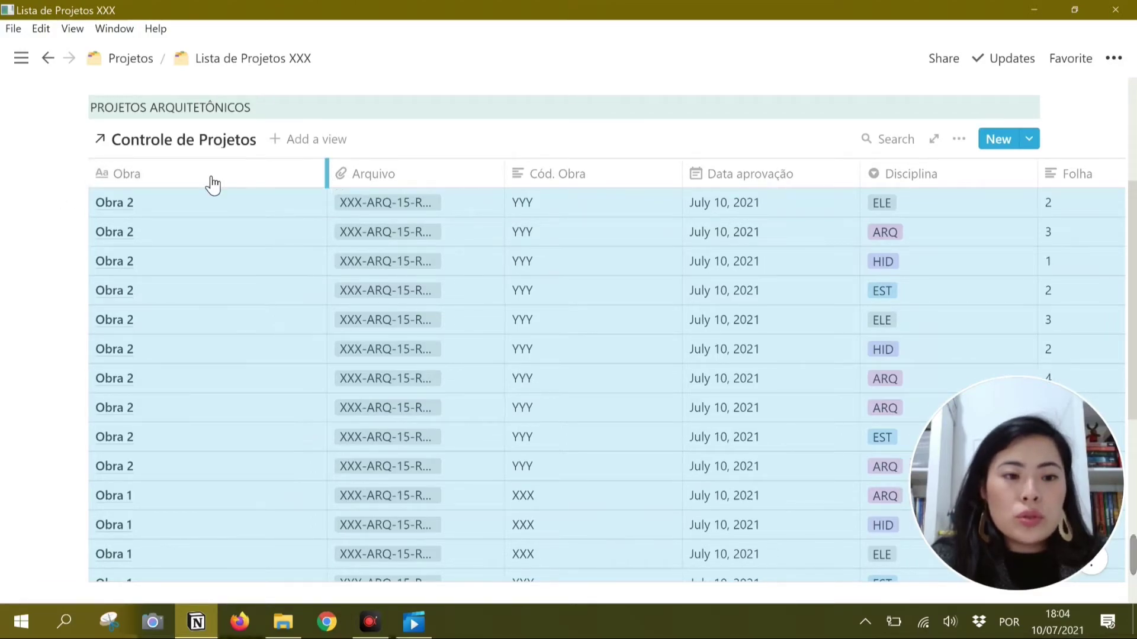
drag(214, 185, 184, 181)
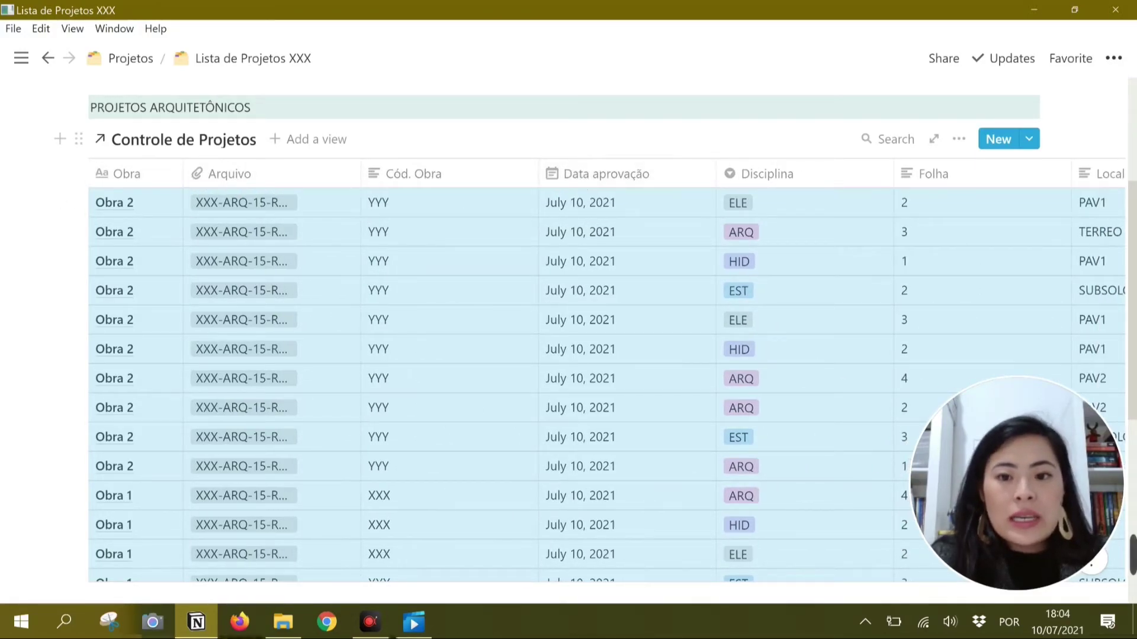
click(958, 140)
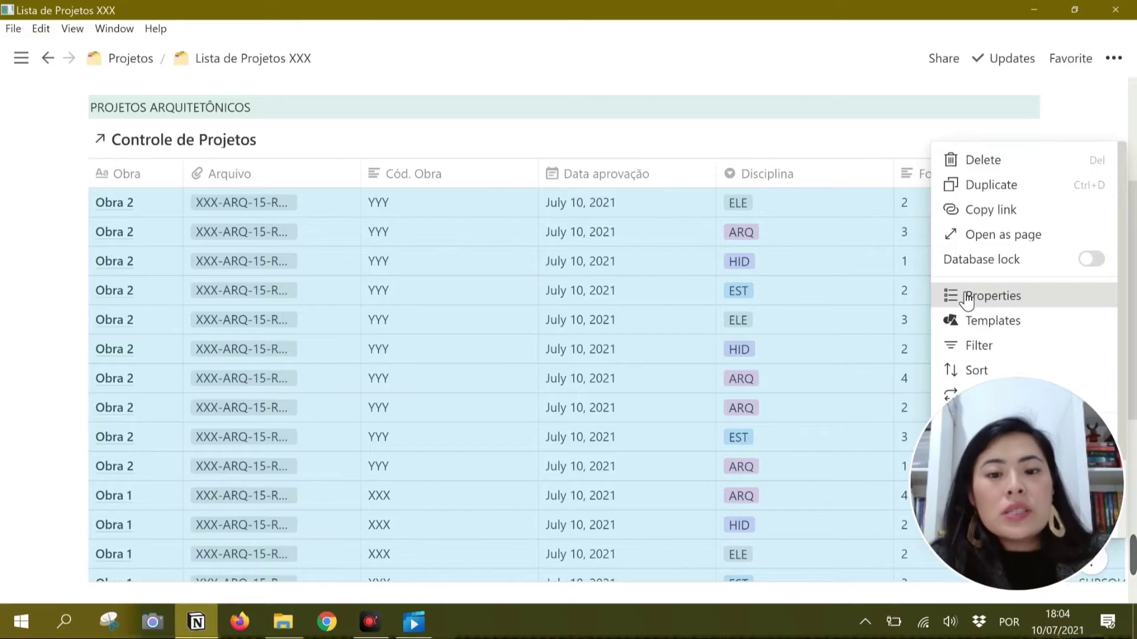
click(967, 298)
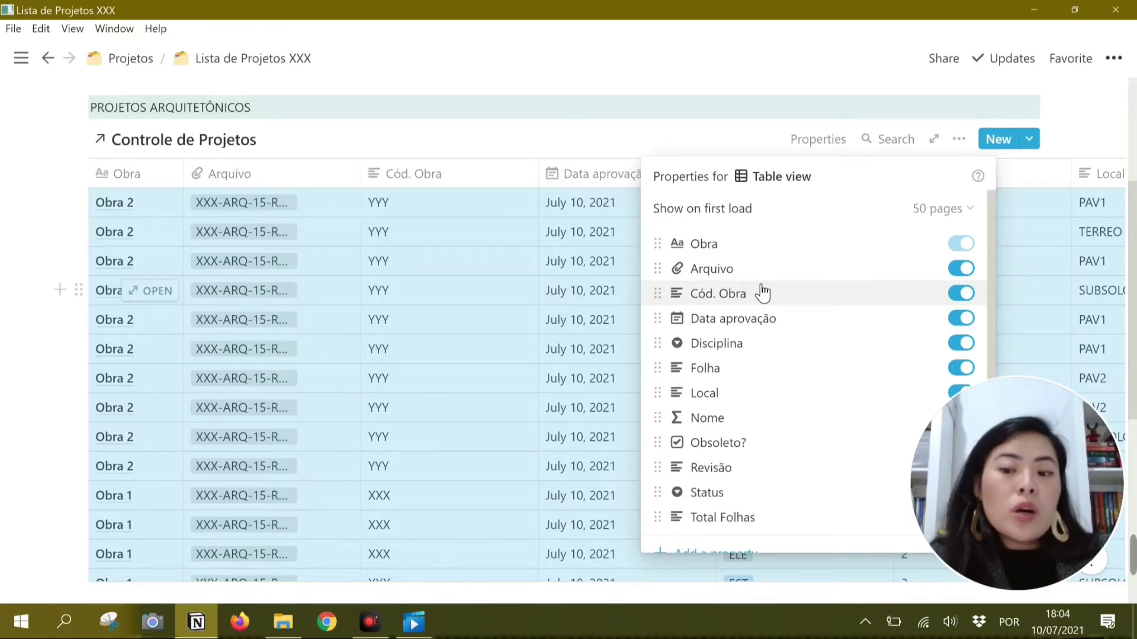
click(964, 294)
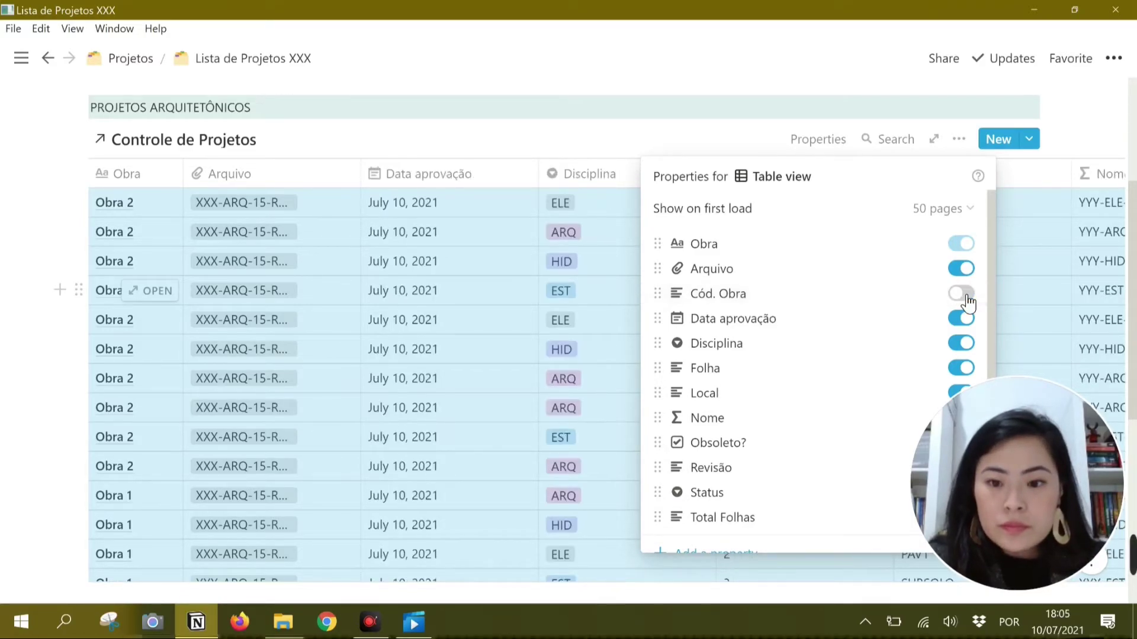
click(966, 344)
click(967, 368)
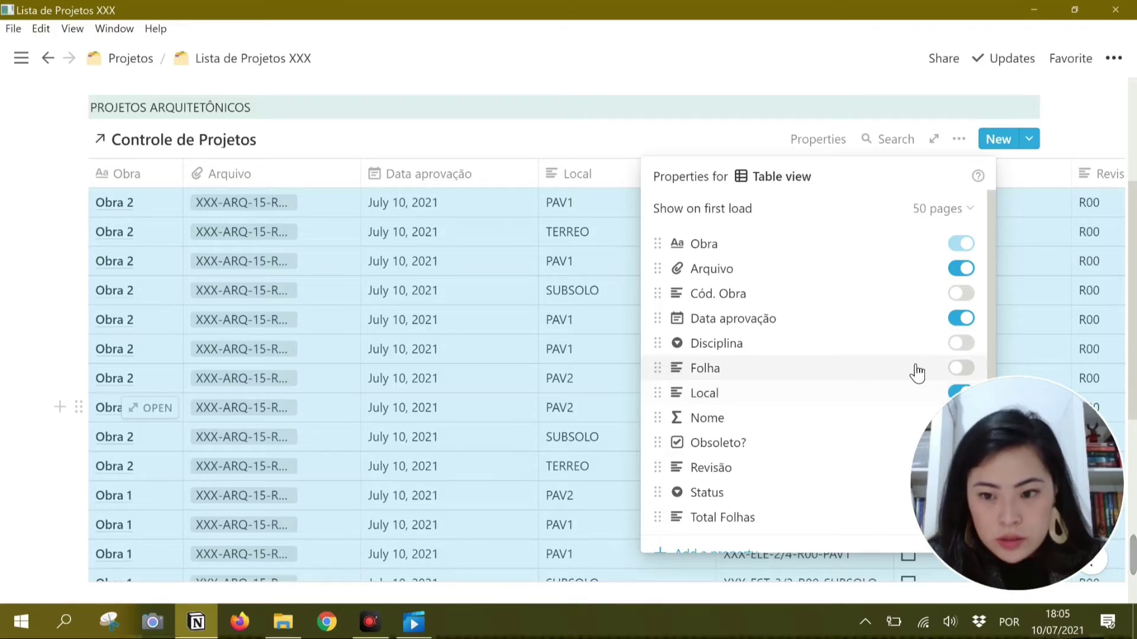
click(964, 394)
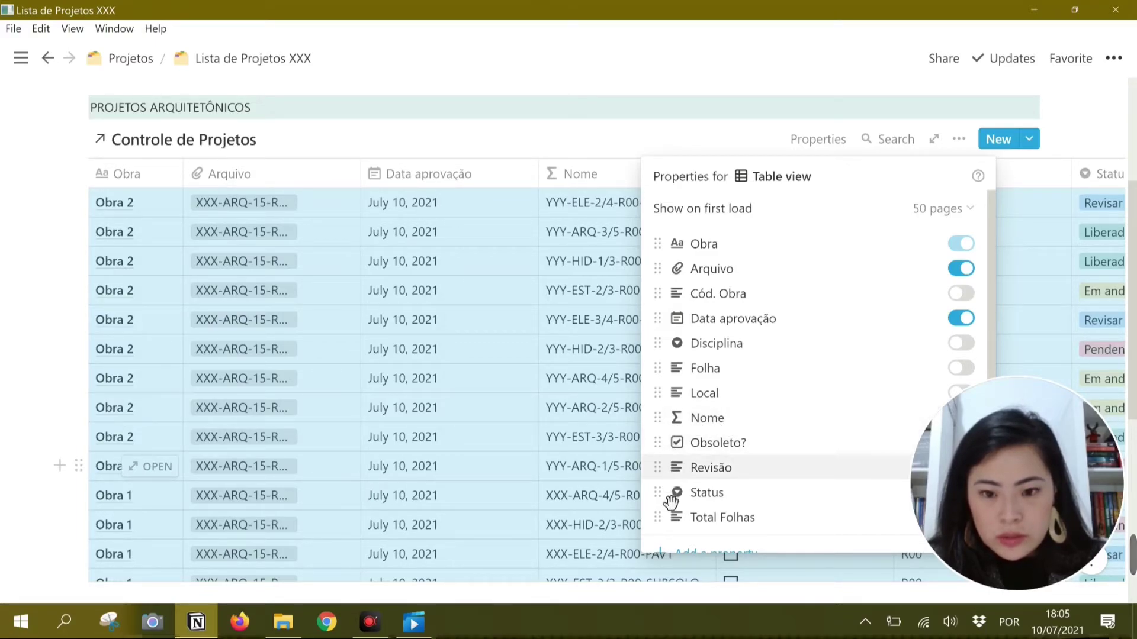
- Move Total Folhas and Revisão up below Disciplina in the property order and hide both from the linked table
drag(670, 519, 678, 369)
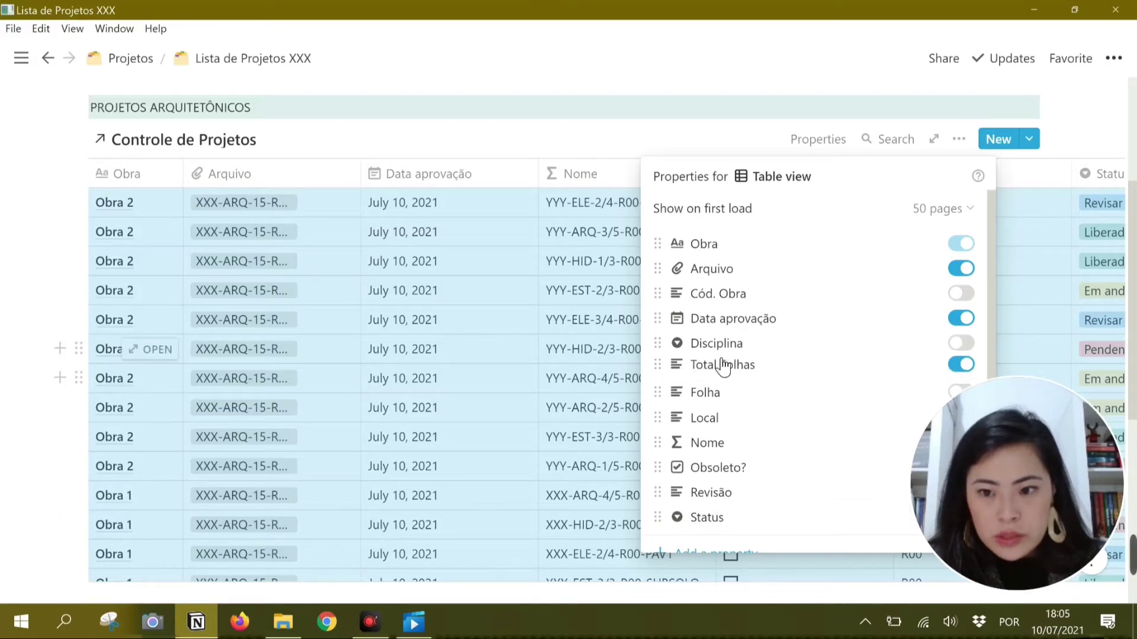
click(961, 368)
drag(671, 500, 673, 367)
click(961, 369)
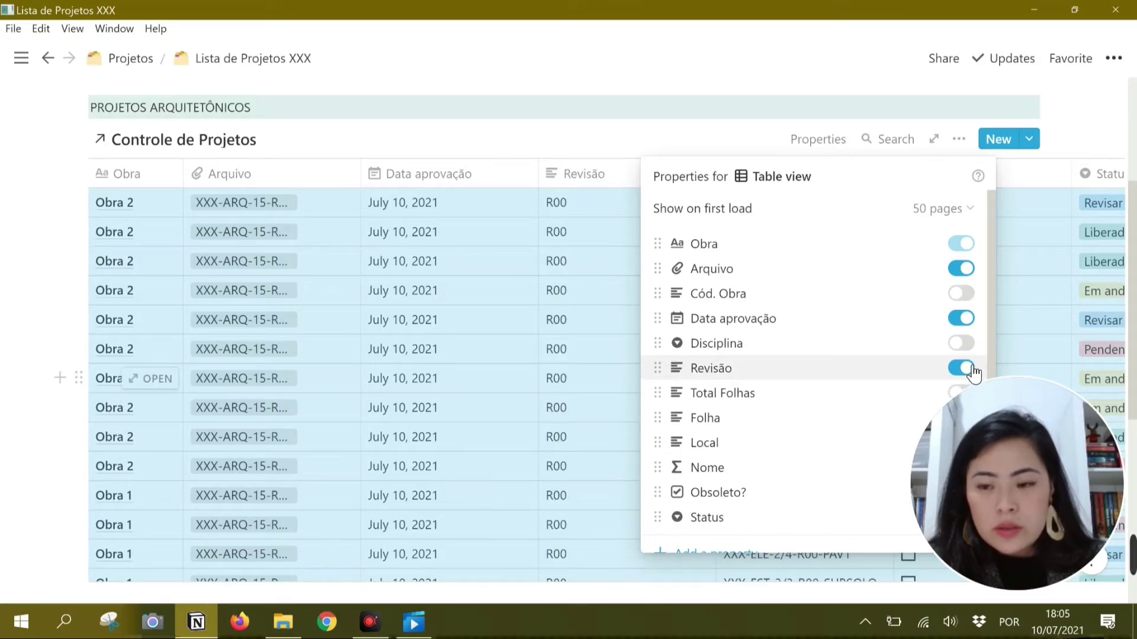
click(961, 368)
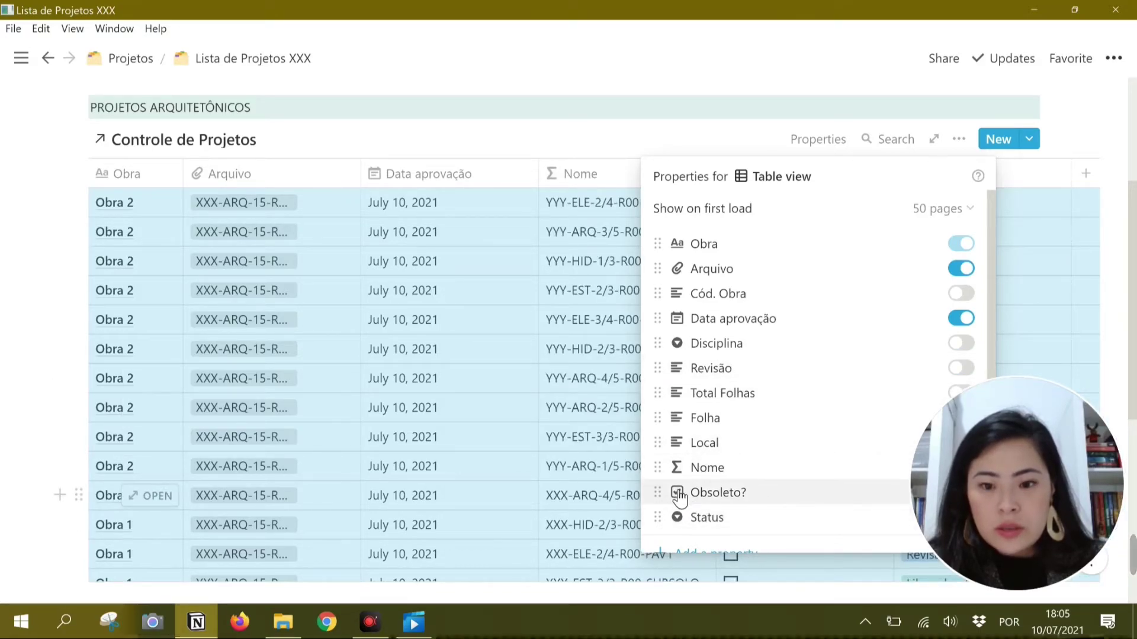
click(685, 139)
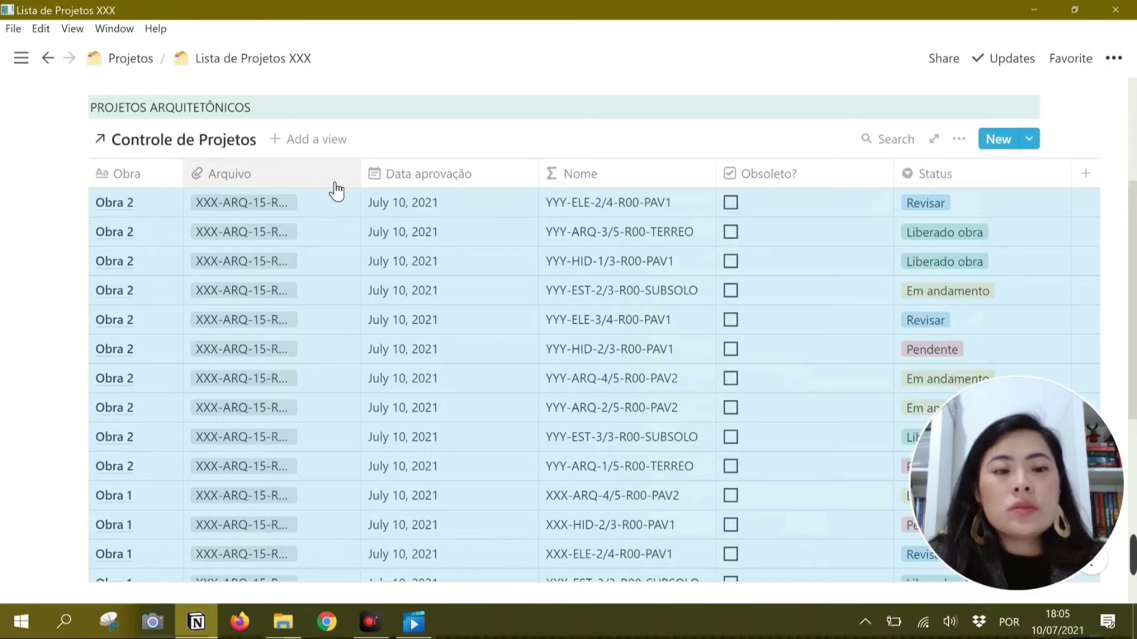
- Reorder the columns as Obra, Nome, Data aprovação, Arquivo, then narrow Data aprovação and slightly widen Nome
drag(310, 177, 338, 183)
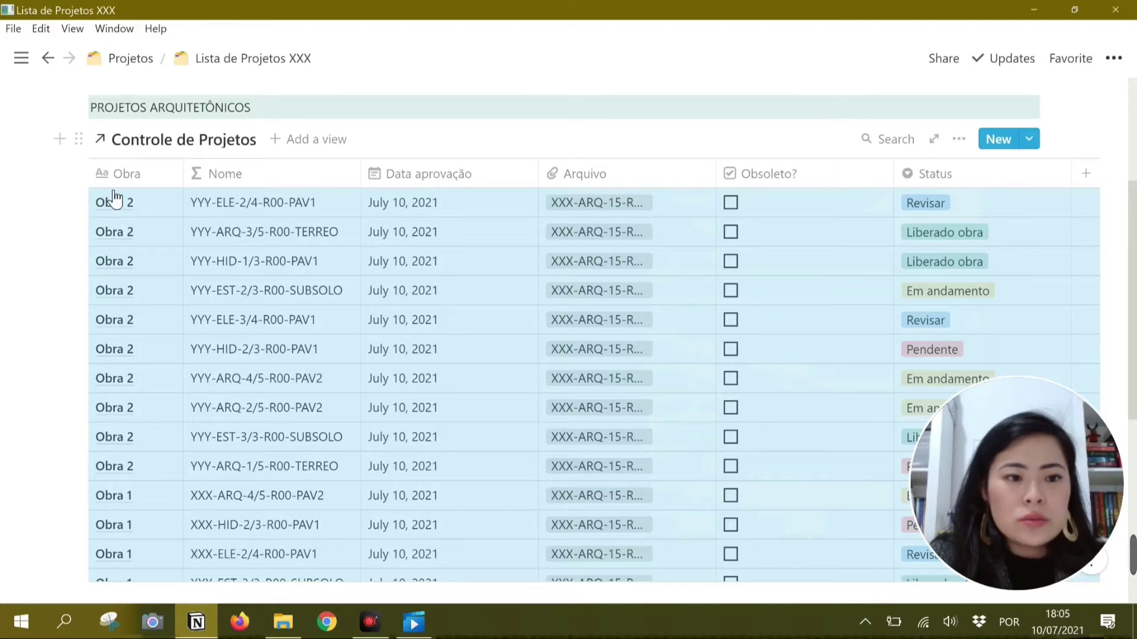
key(Escape)
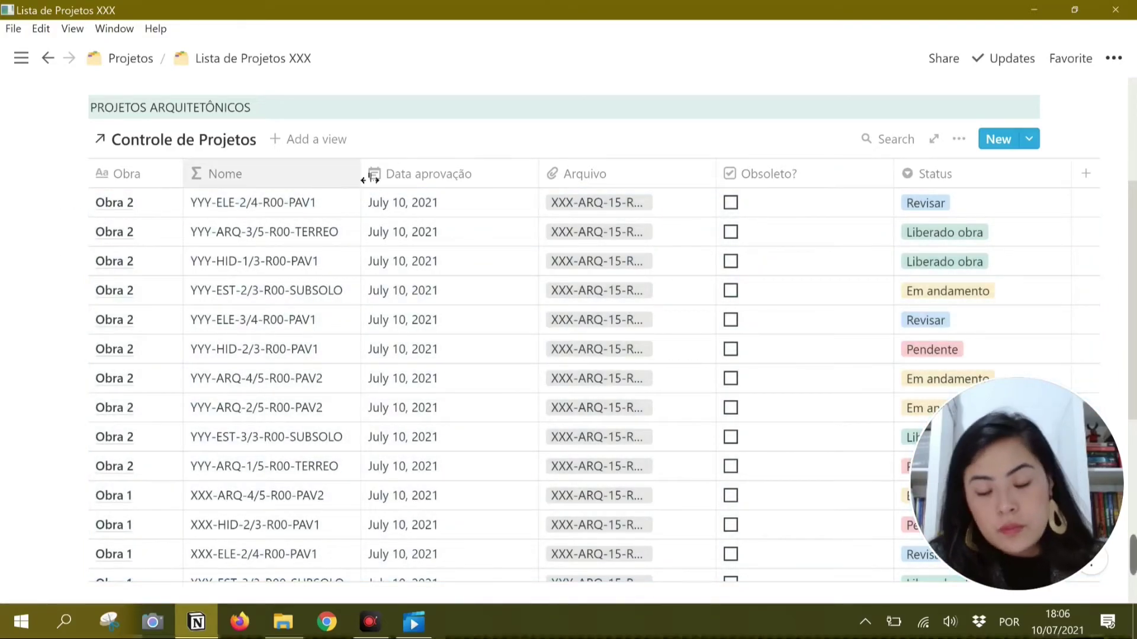
drag(544, 181, 491, 187)
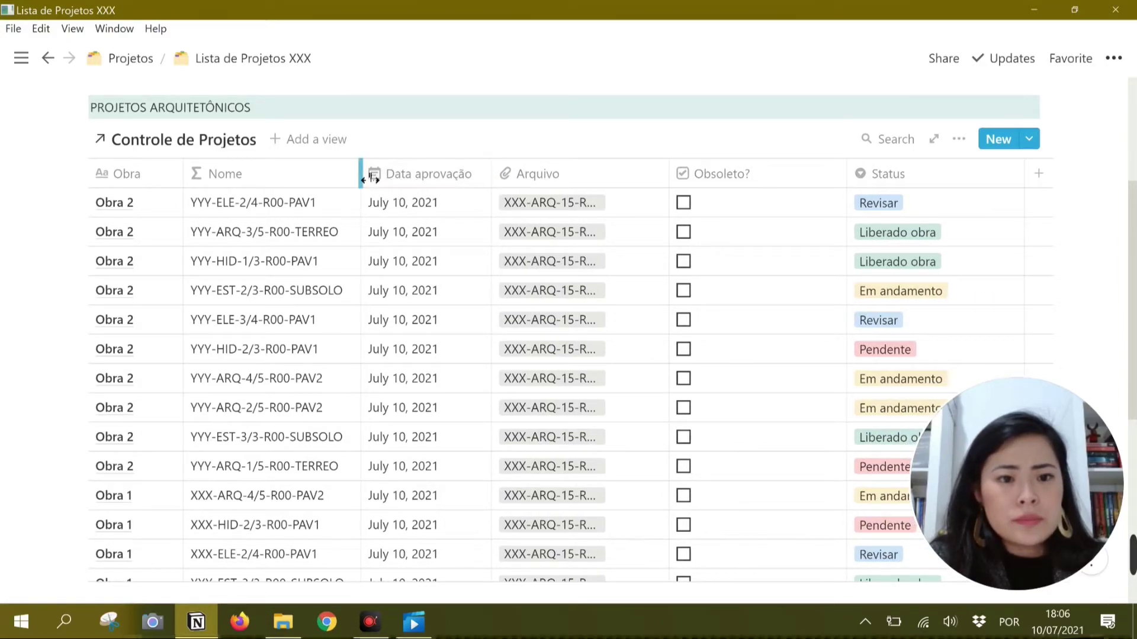
drag(373, 180, 383, 179)
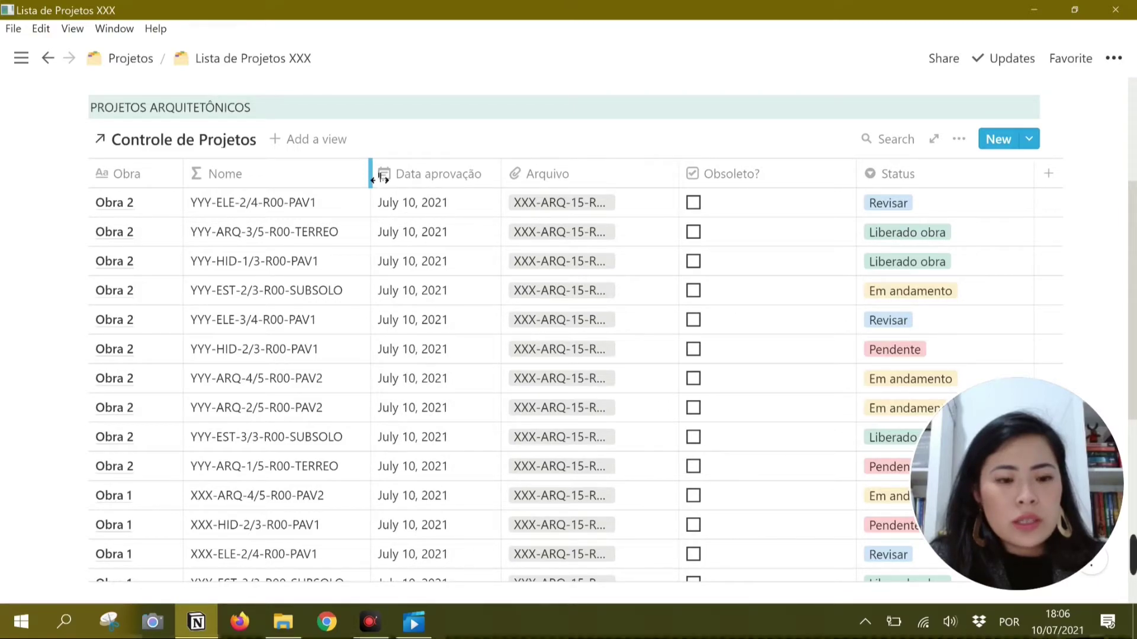
- Edit the Nome formula so that prop("Local") comes before prop("Revisão") at the end of the concatenation
click(318, 203)
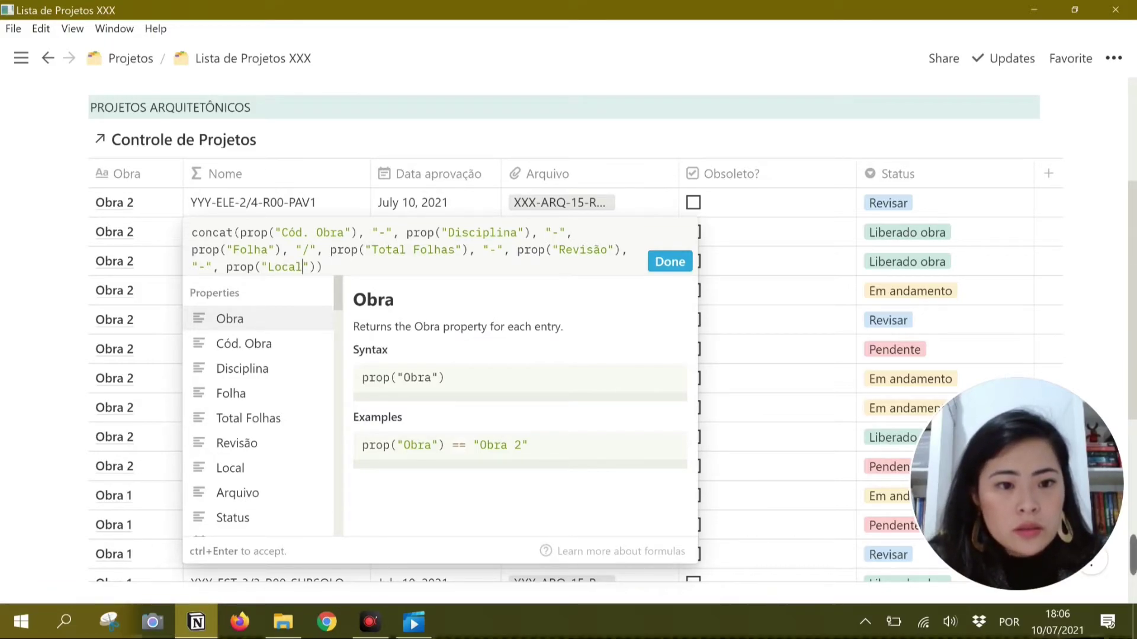
key(BackSpace)
key(BackSpace)
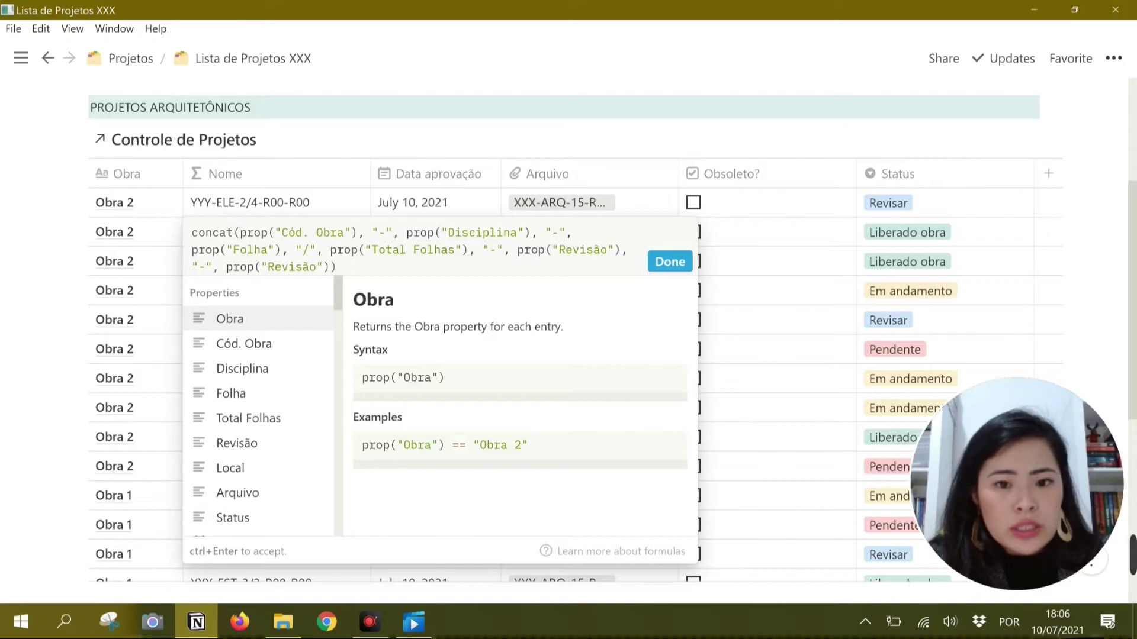
key(BackSpace)
key(BackSpace)
key(BackSpace)
key(BackSpace)
key(BackSpace)
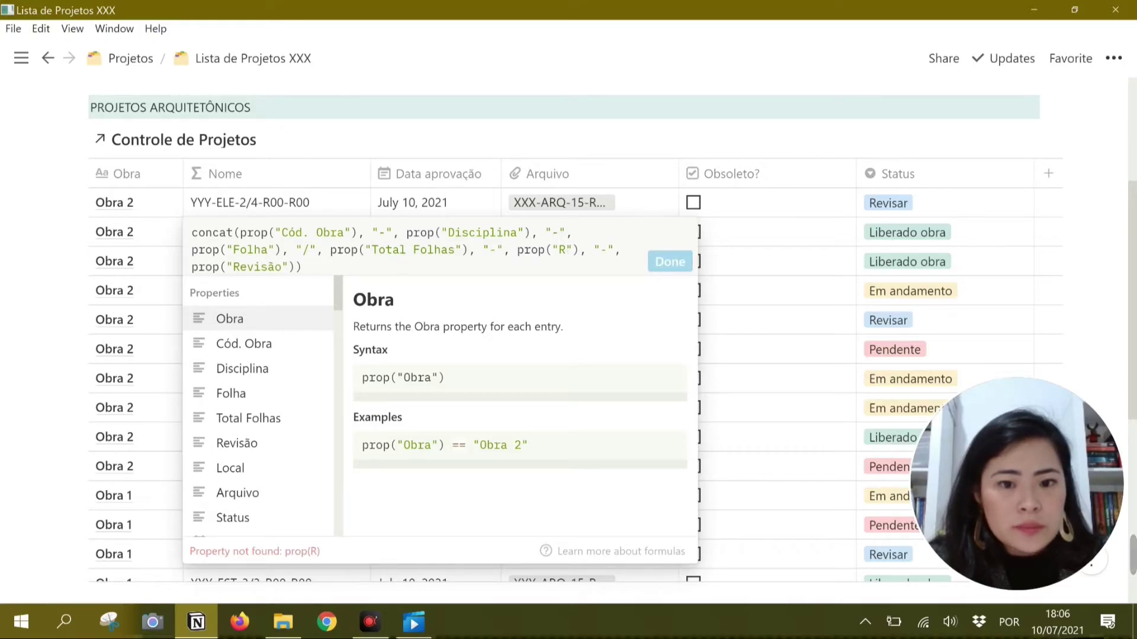
text(Local)
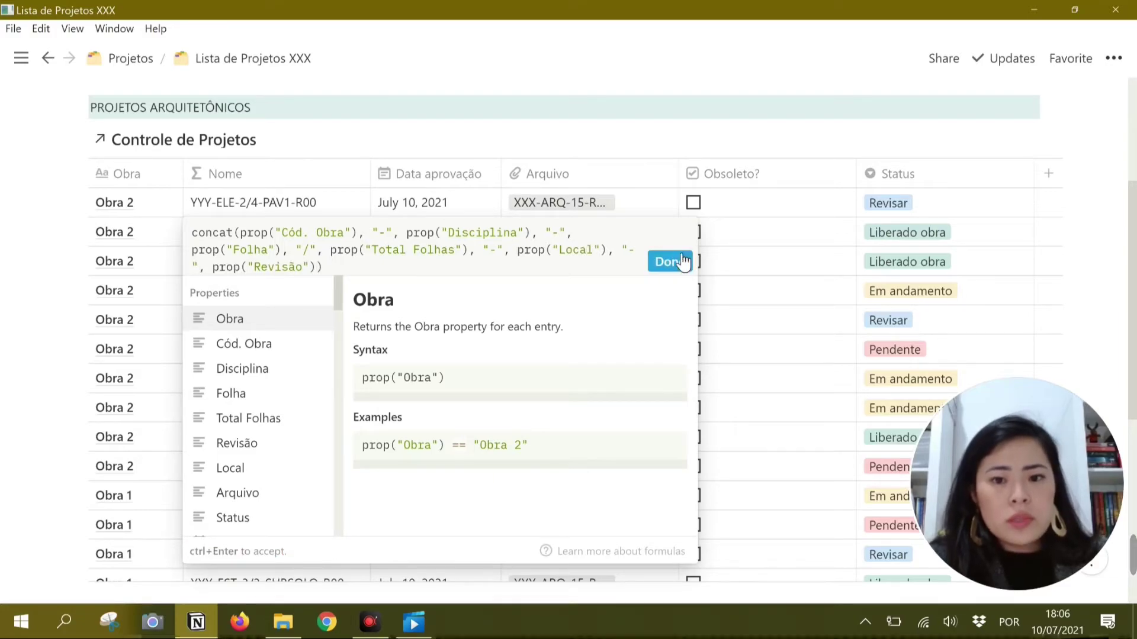
click(669, 262)
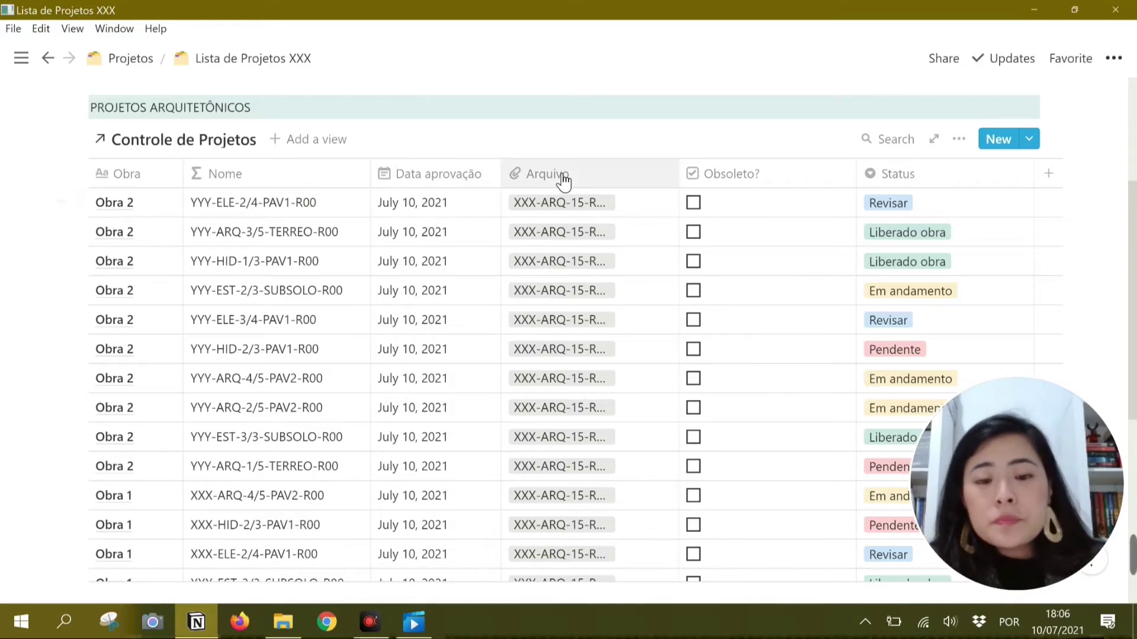
- Narrow the Arquivo column and hide the Obsoleto? column
drag(686, 178, 650, 178)
click(684, 177)
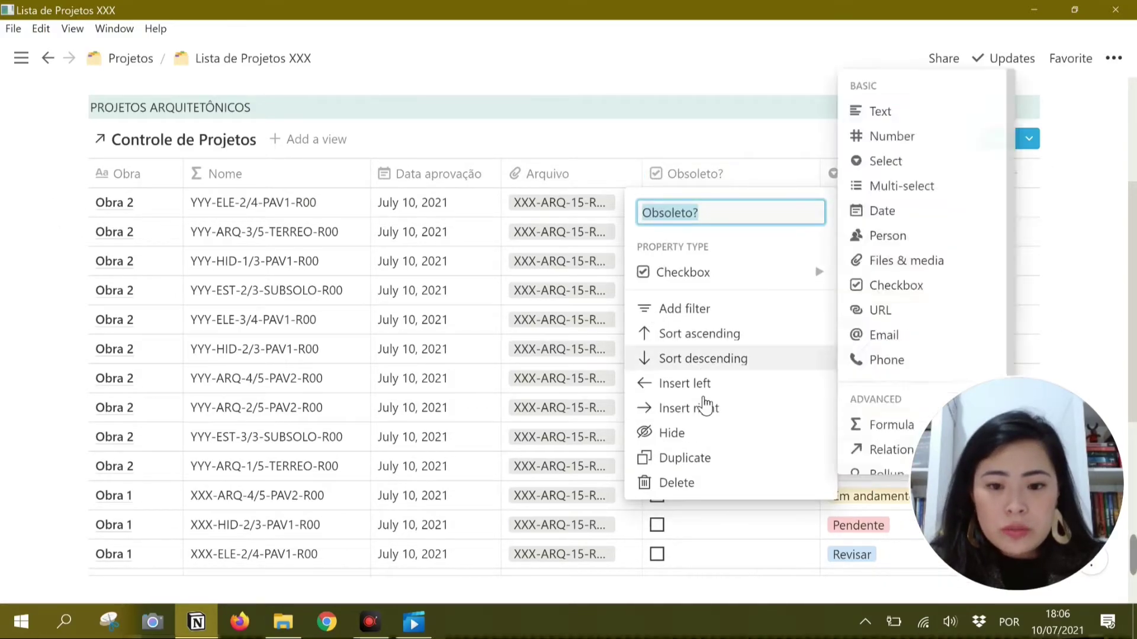
click(672, 434)
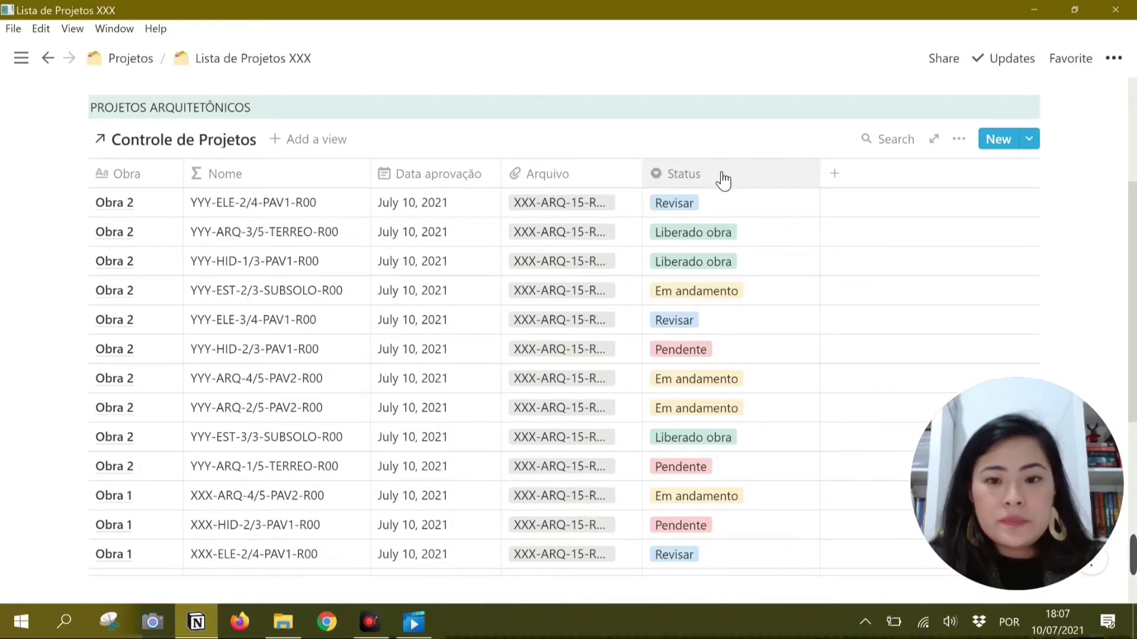
- Filter the linked Controle de Projetos table to entries where Cód. Obra contains XXX
click(960, 142)
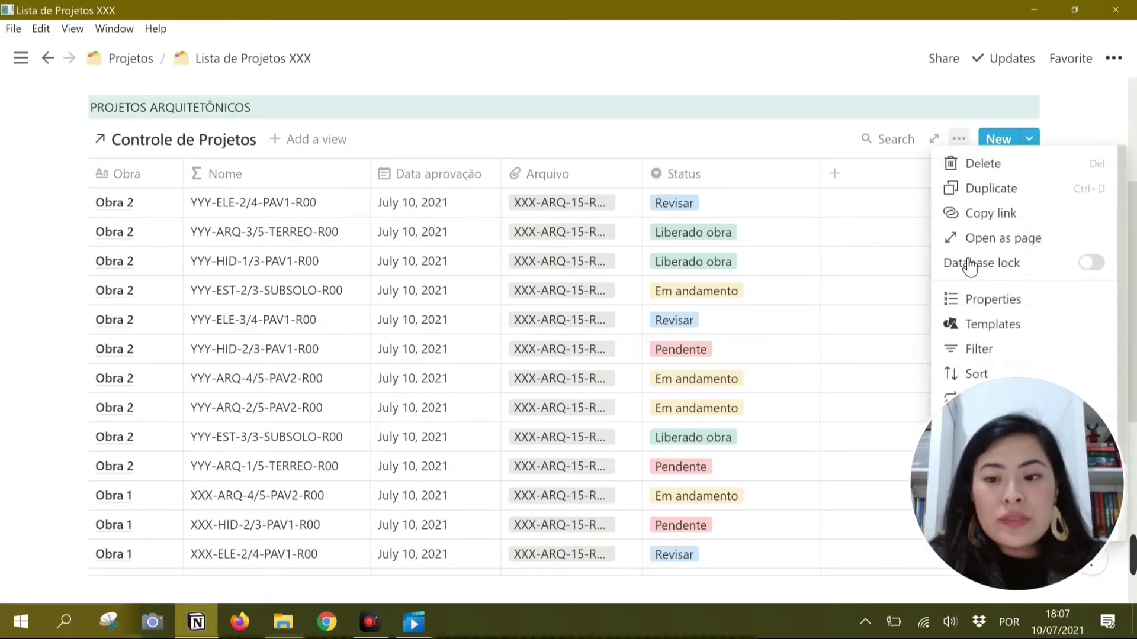
click(977, 348)
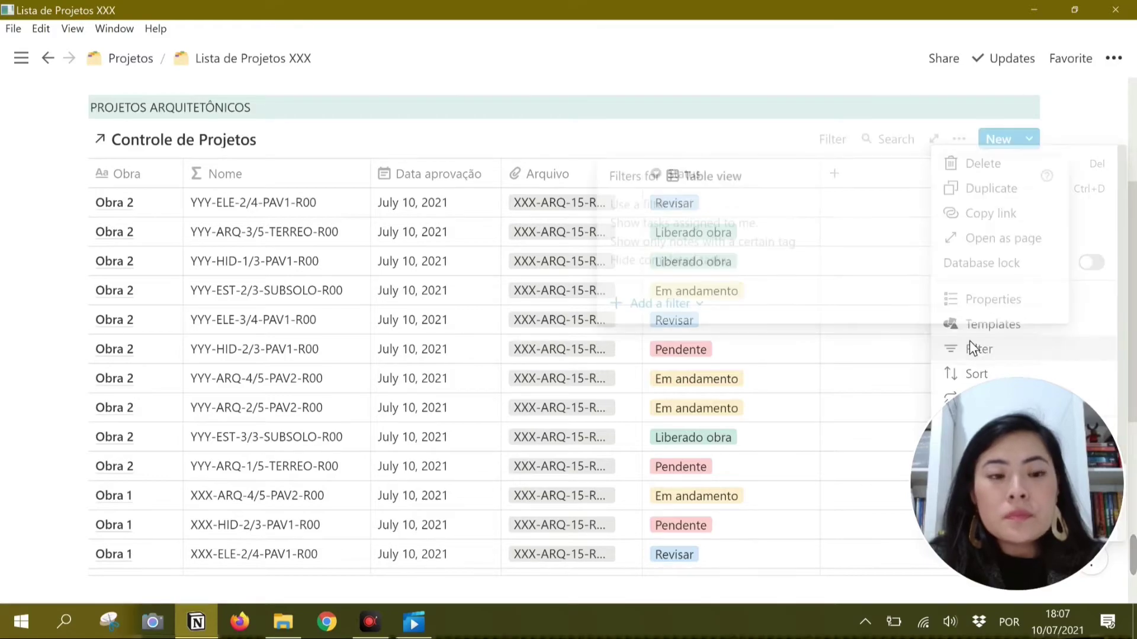
click(683, 304)
click(675, 337)
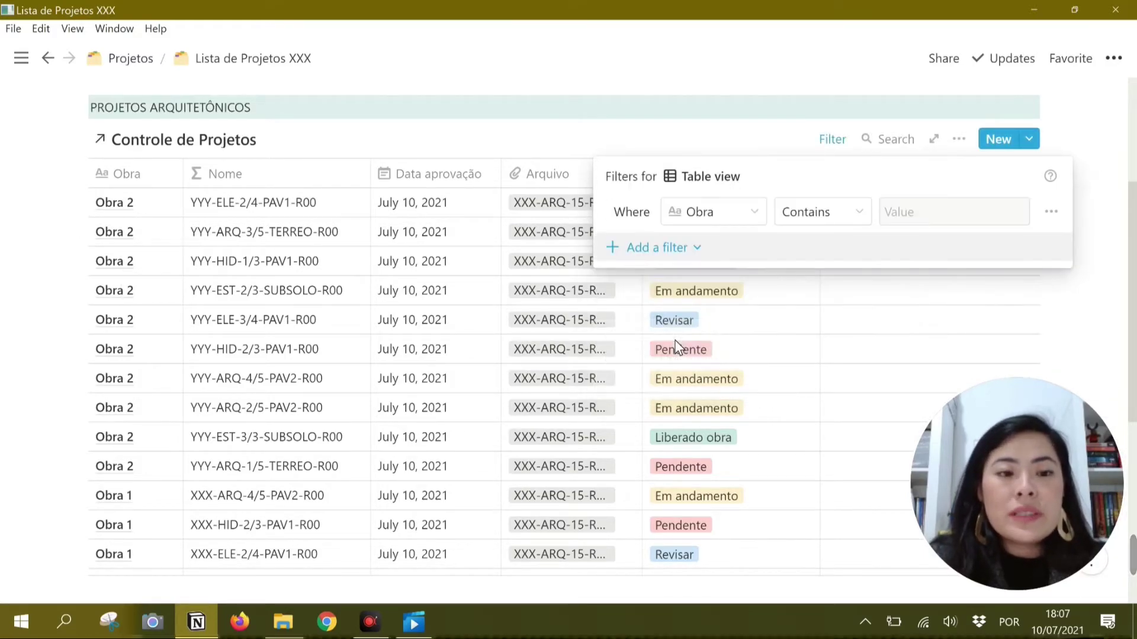
click(755, 219)
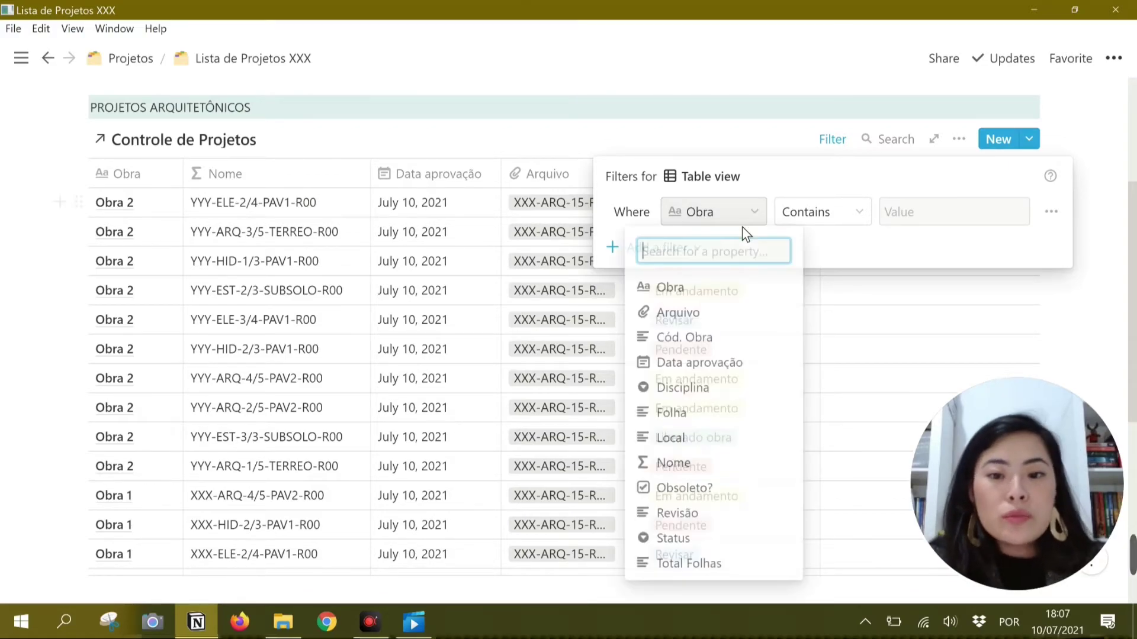
click(681, 336)
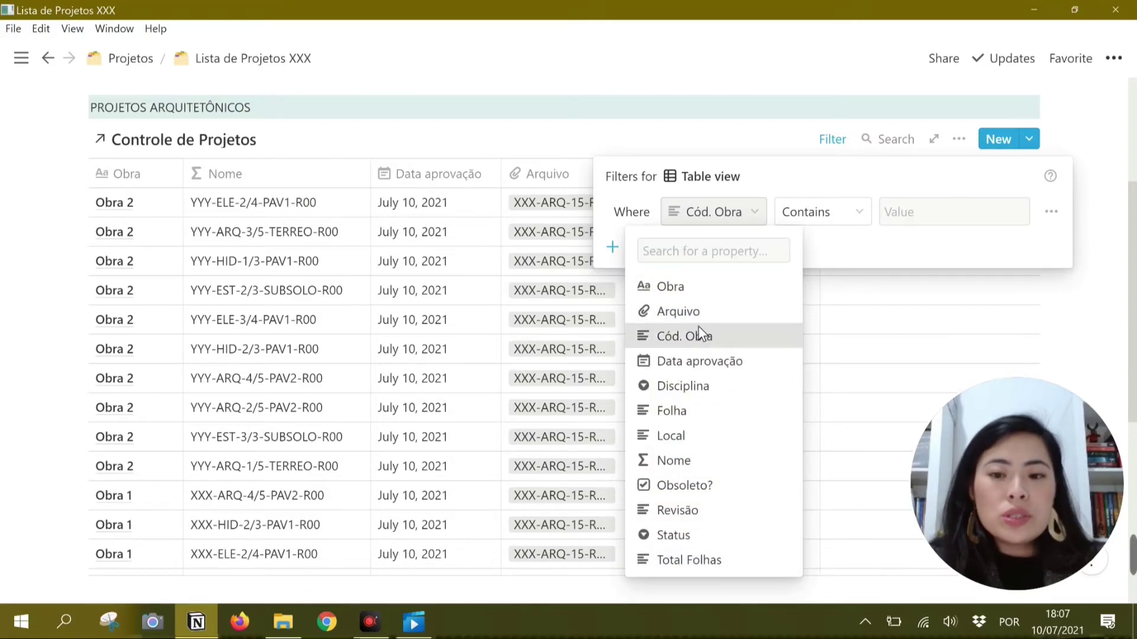
click(925, 213)
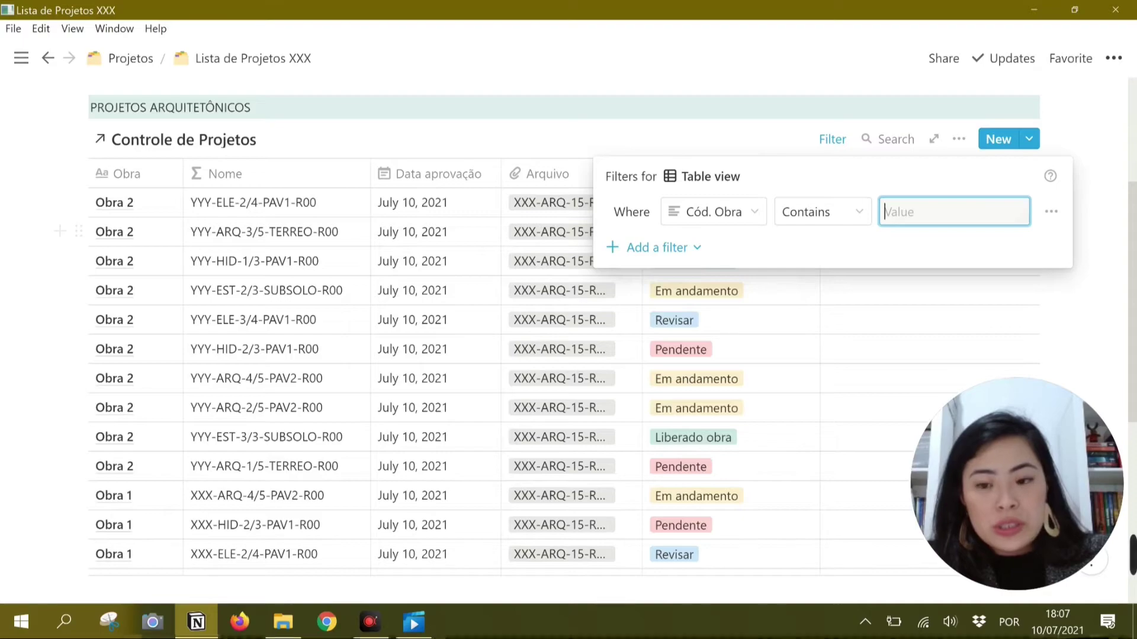
text(XXX)
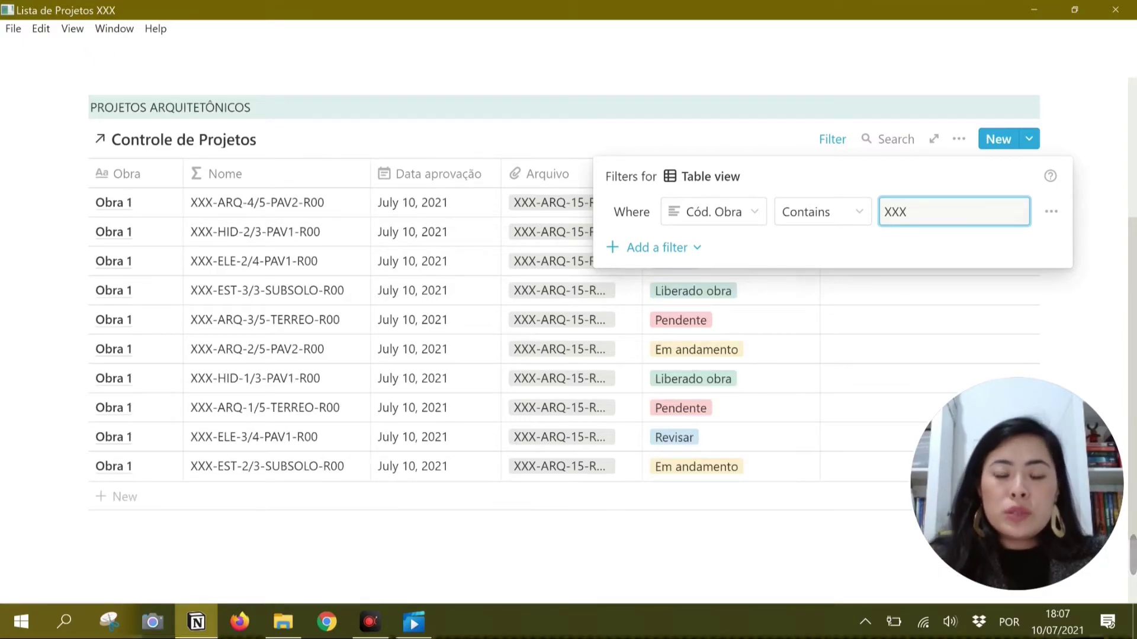
- Add a second filter condition requiring Disciplina to be ARQ
click(671, 247)
click(701, 281)
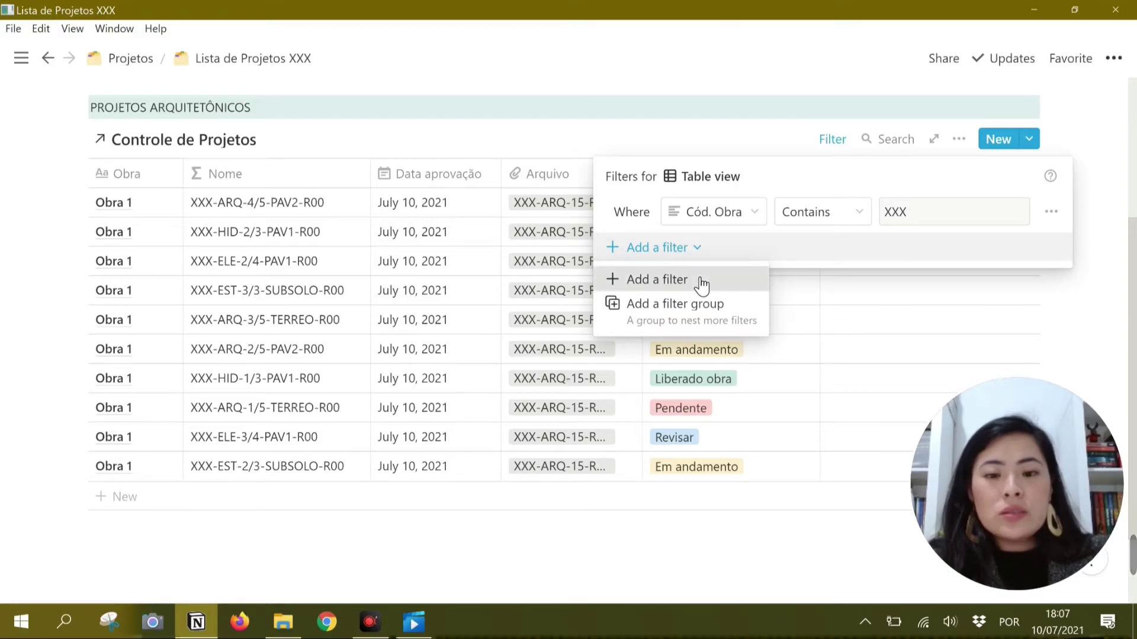
click(727, 250)
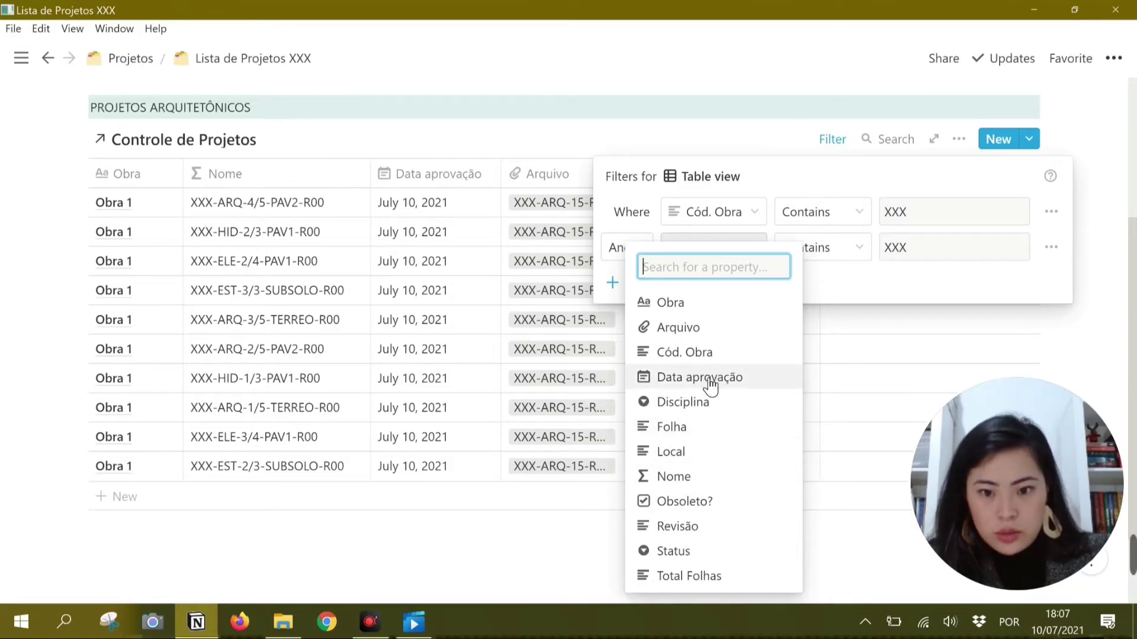
click(709, 409)
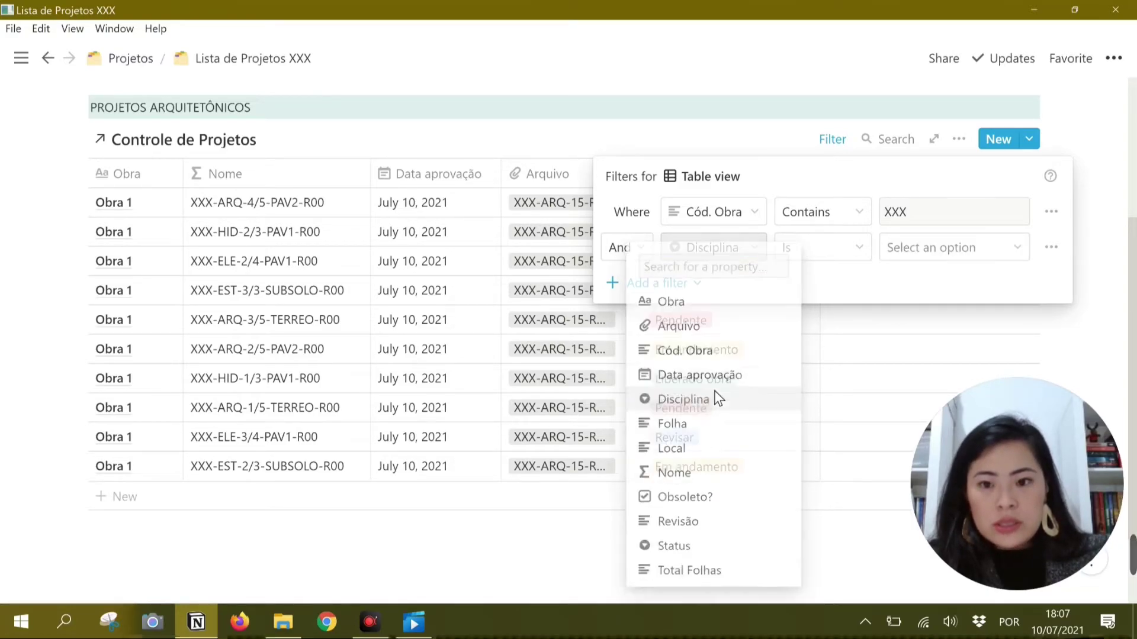
click(923, 249)
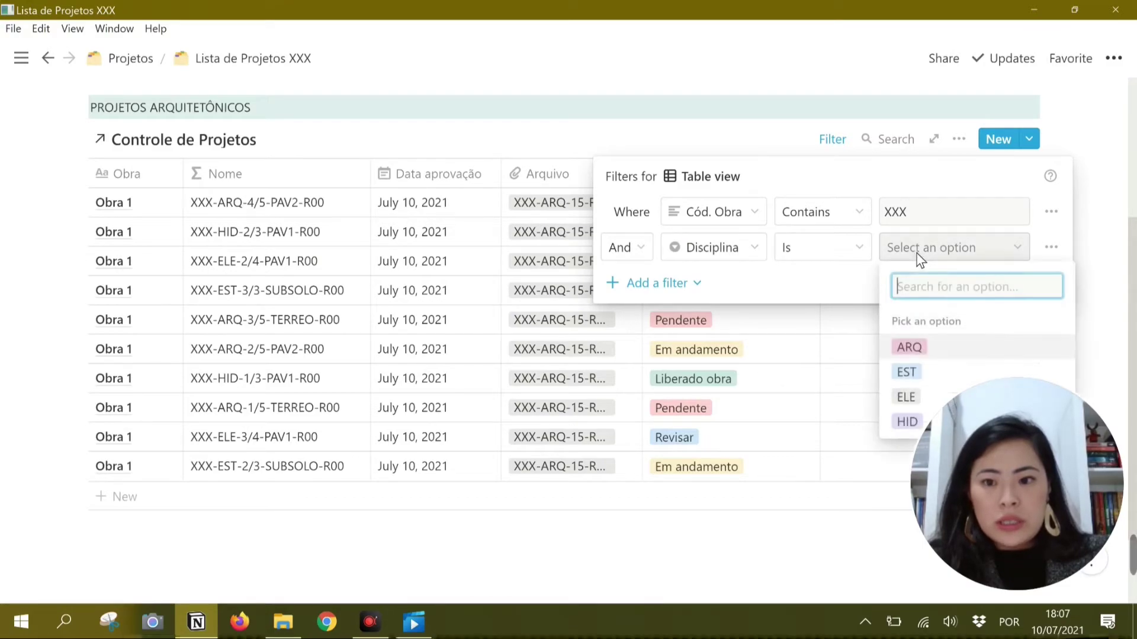
click(911, 347)
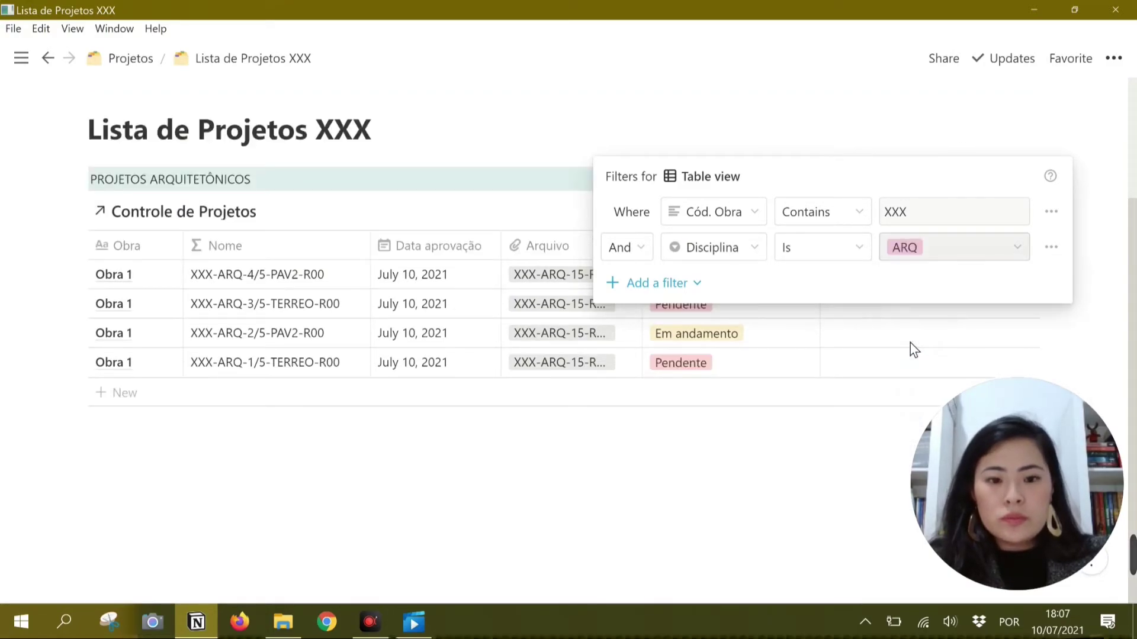
click(538, 494)
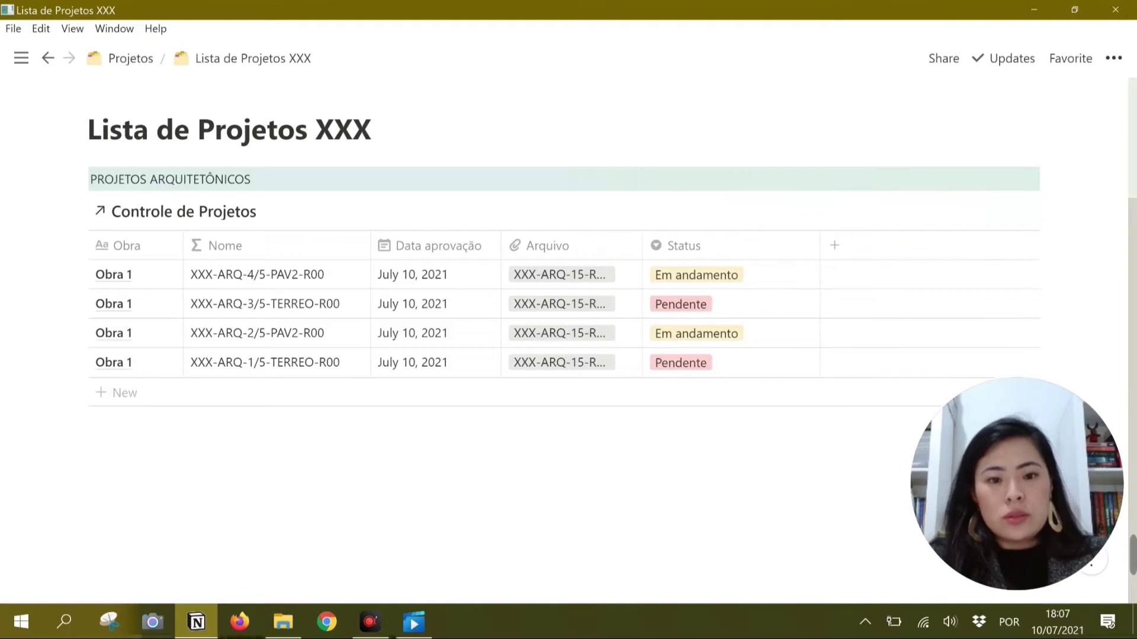
- Duplicate the PROJETOS ARQUITETÔNICOS heading together with its linked table and rename the copied heading PROJETOS ESTRUTURAL
drag(17, 176, 239, 354)
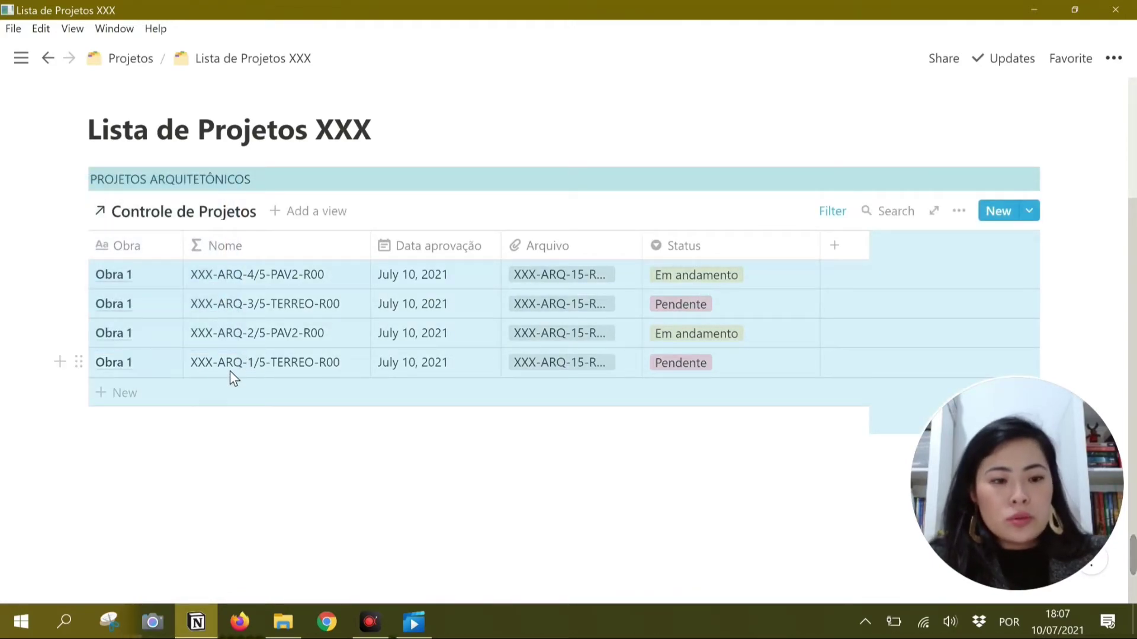
key(ctrl+d)
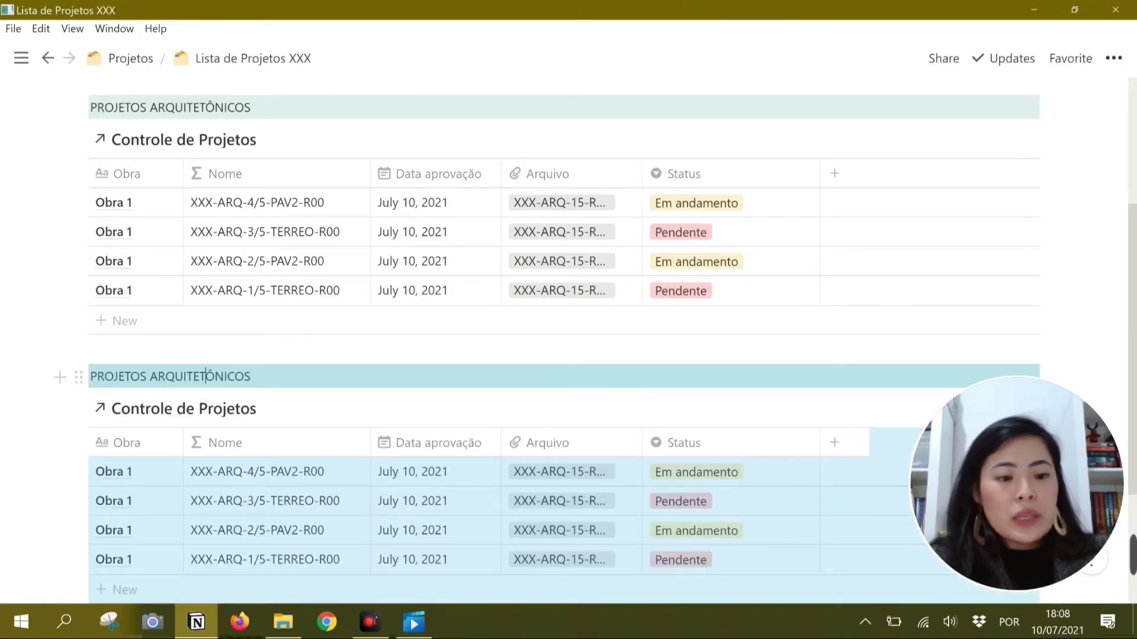
double_click(200, 376)
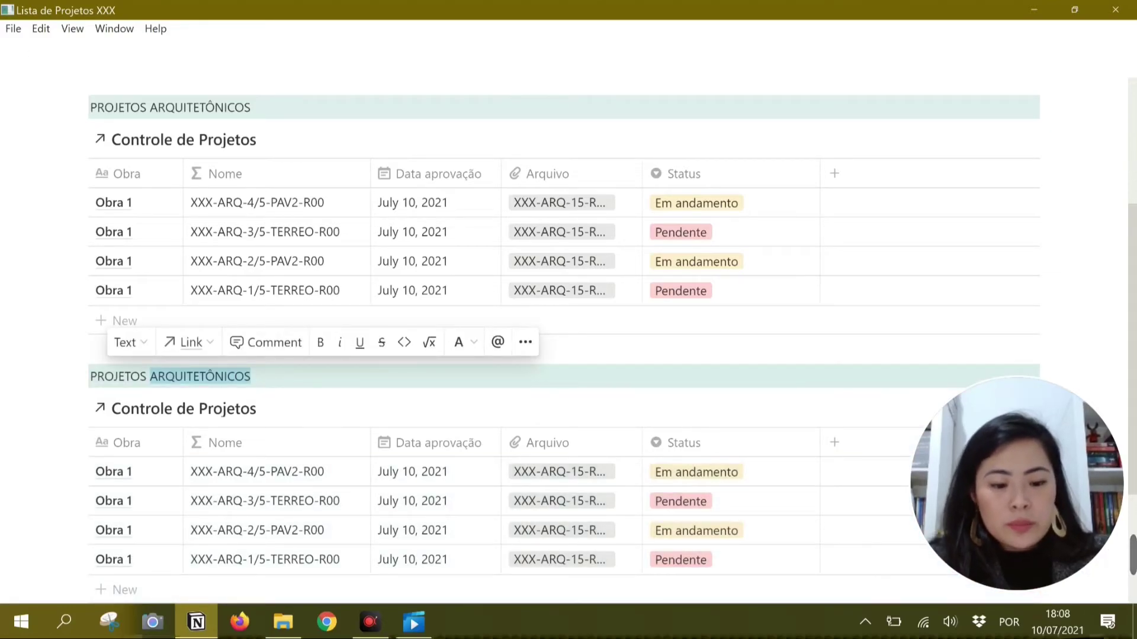
text(ESTRUTURAL)
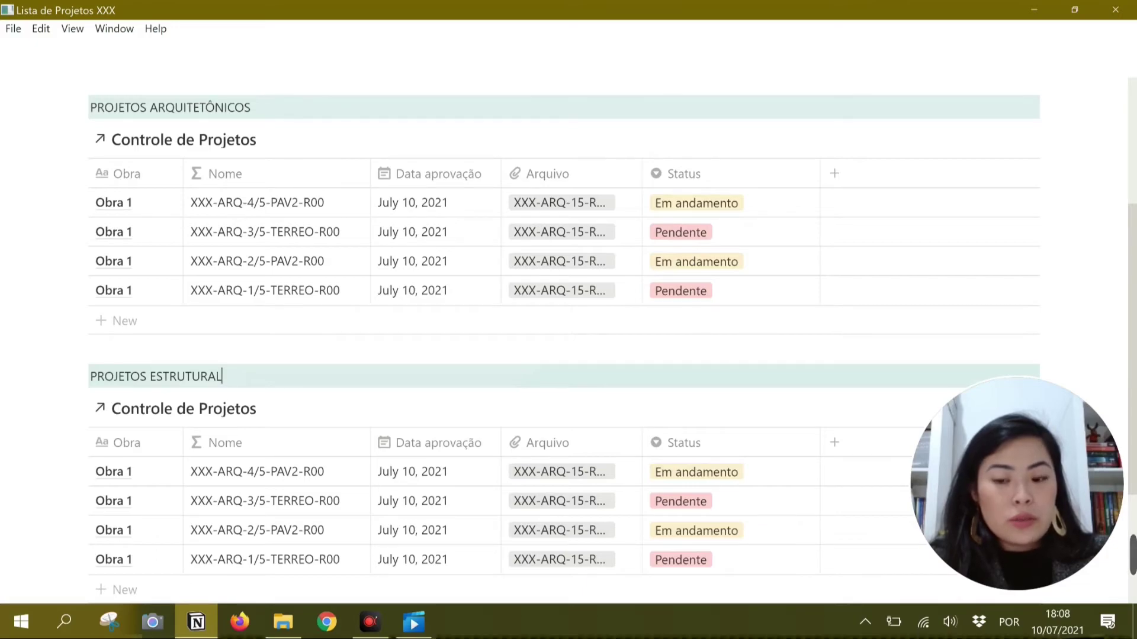
- Change the Disciplina filter of the linked table under PROJETOS ESTRUTURAL to EST
scroll(294, 390, down, 2)
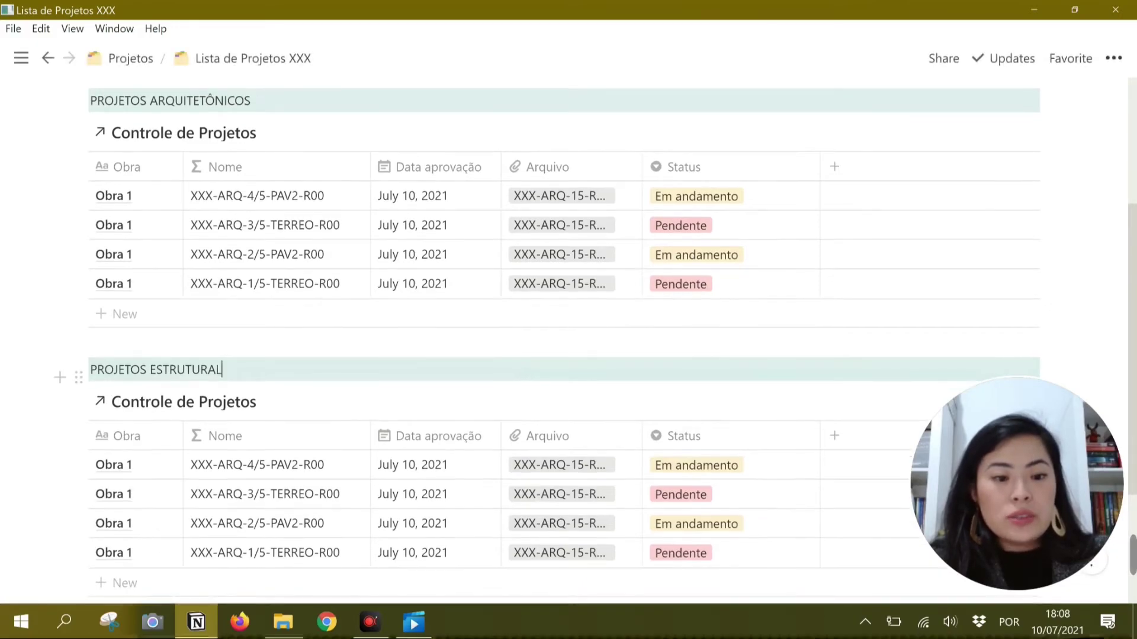
scroll(295, 391, down, 2)
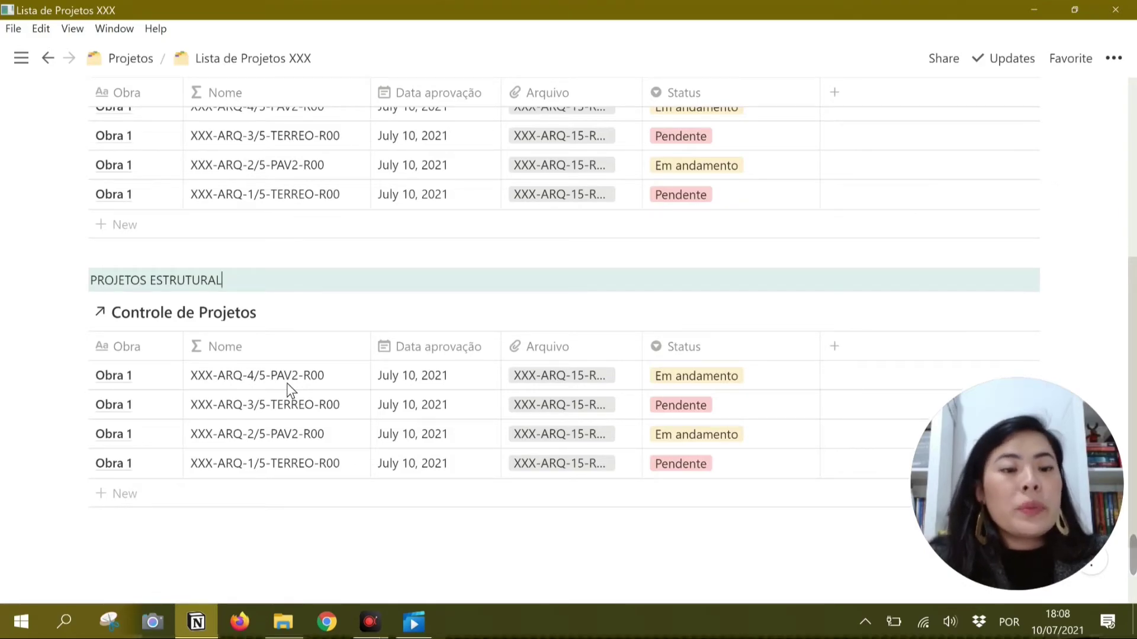
mouse_move(472, 355)
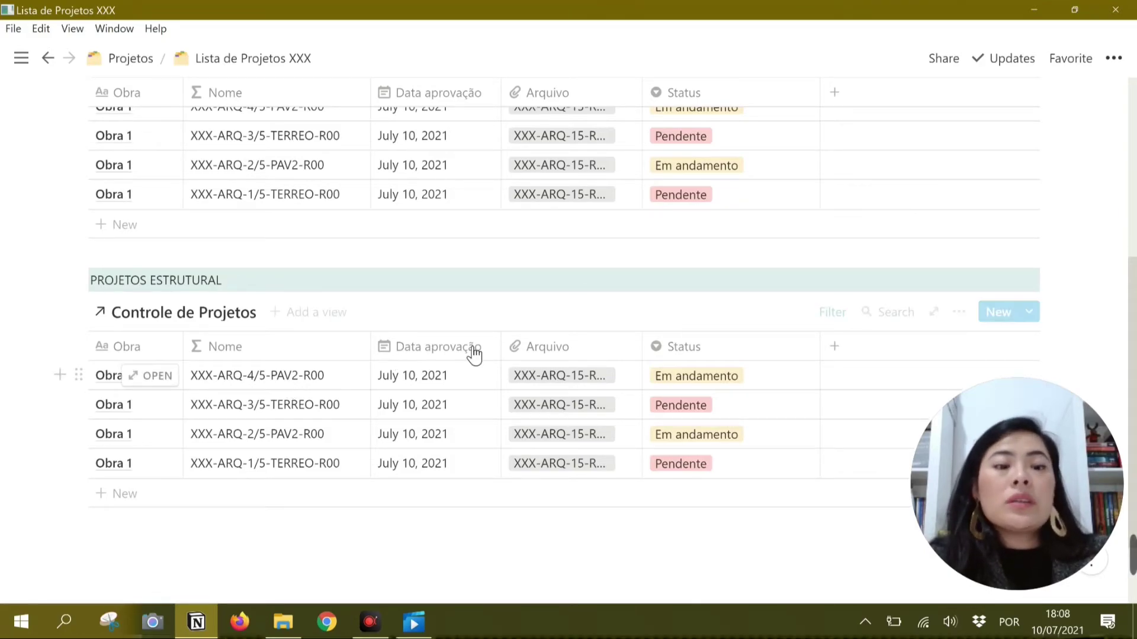
click(847, 313)
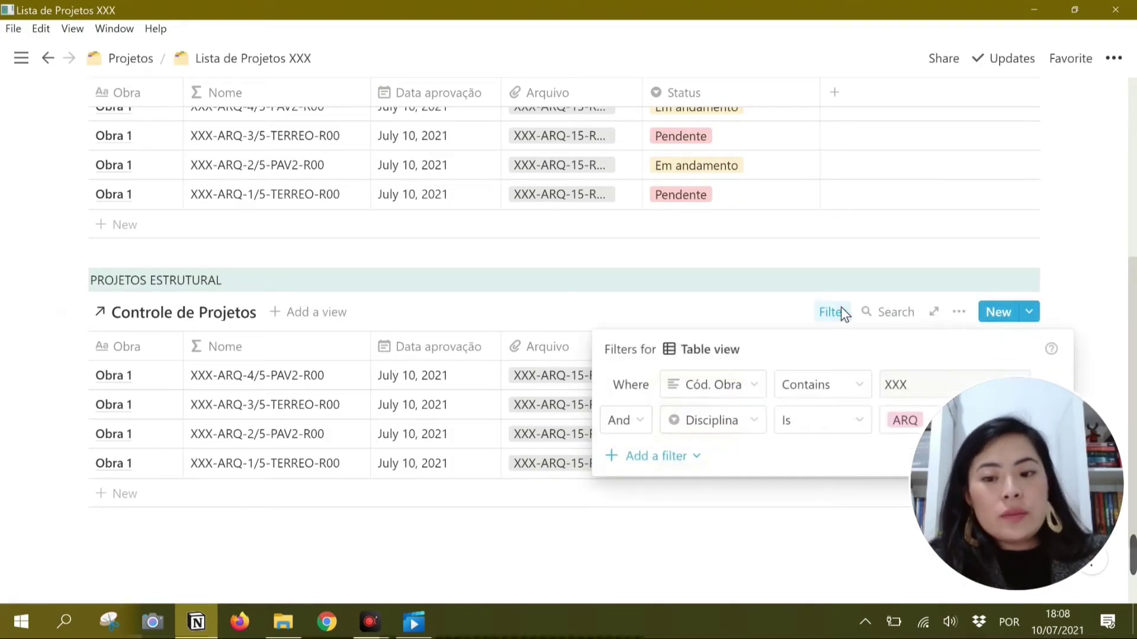
click(897, 421)
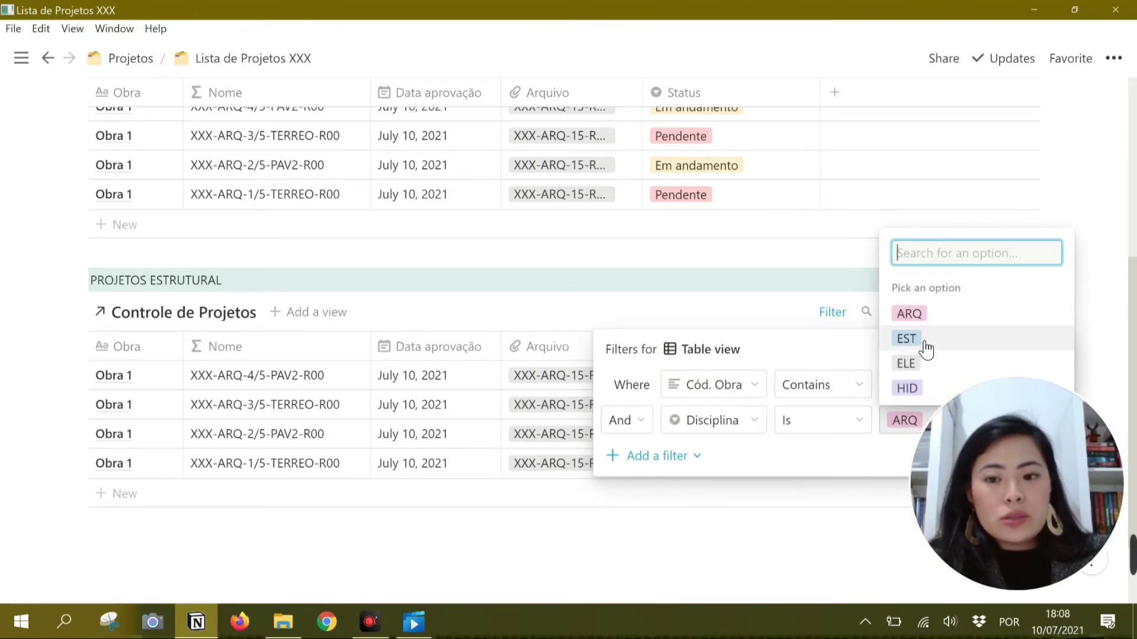
click(907, 339)
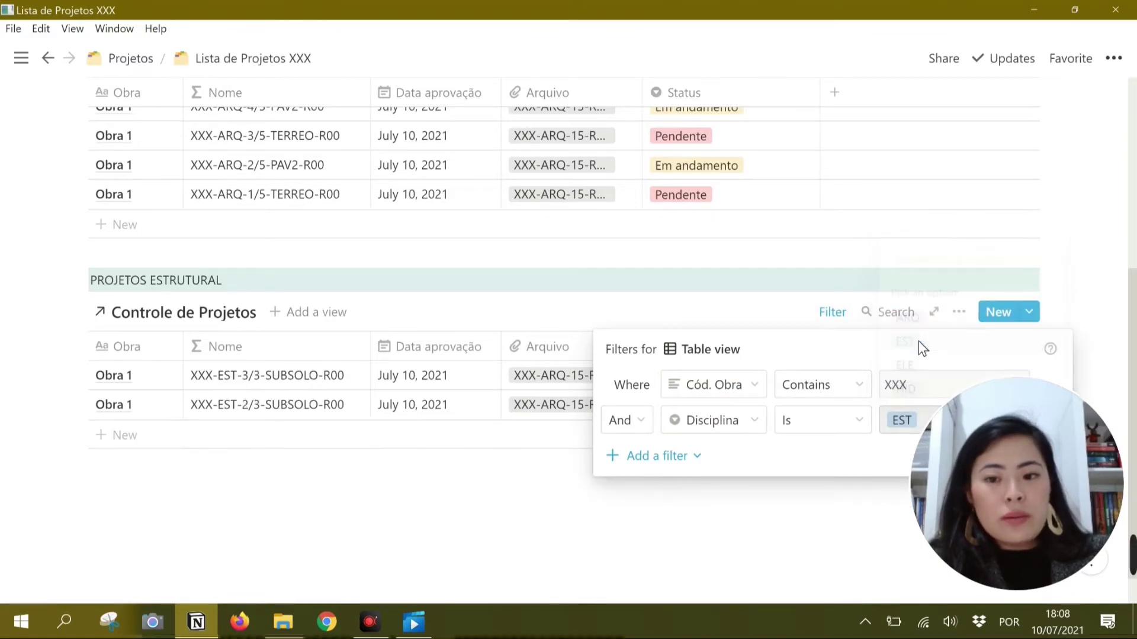
click(35, 358)
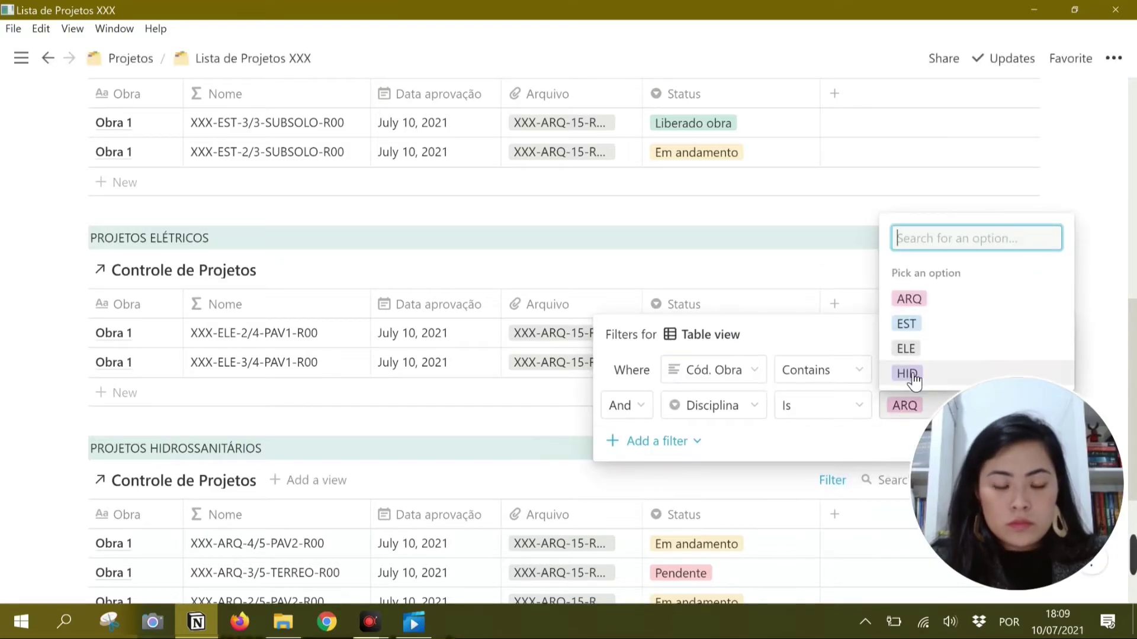
- Set the Disciplina filter of the linked table under PROJETOS HIDROSSANITÁRIOS to HID
click(907, 374)
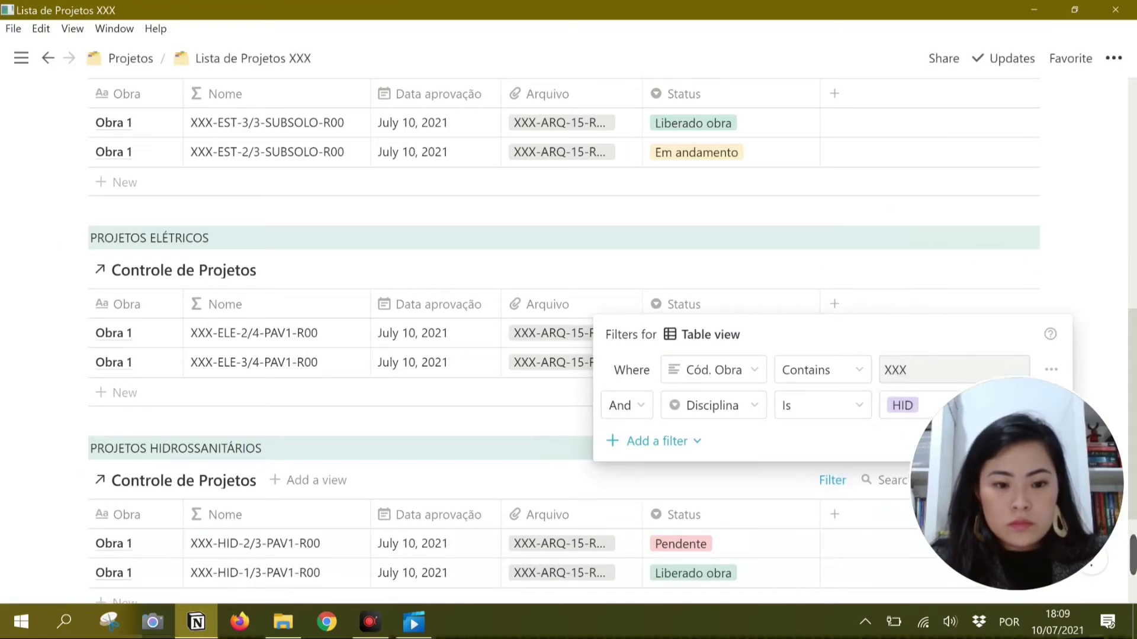
click(35, 530)
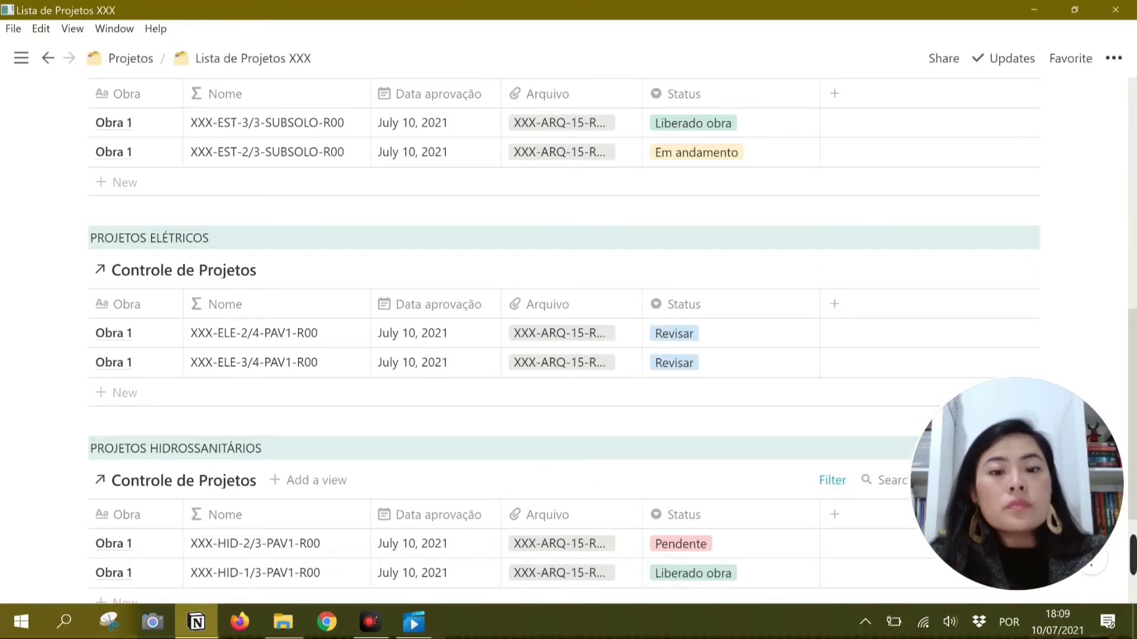
scroll(562, 343, down, 2)
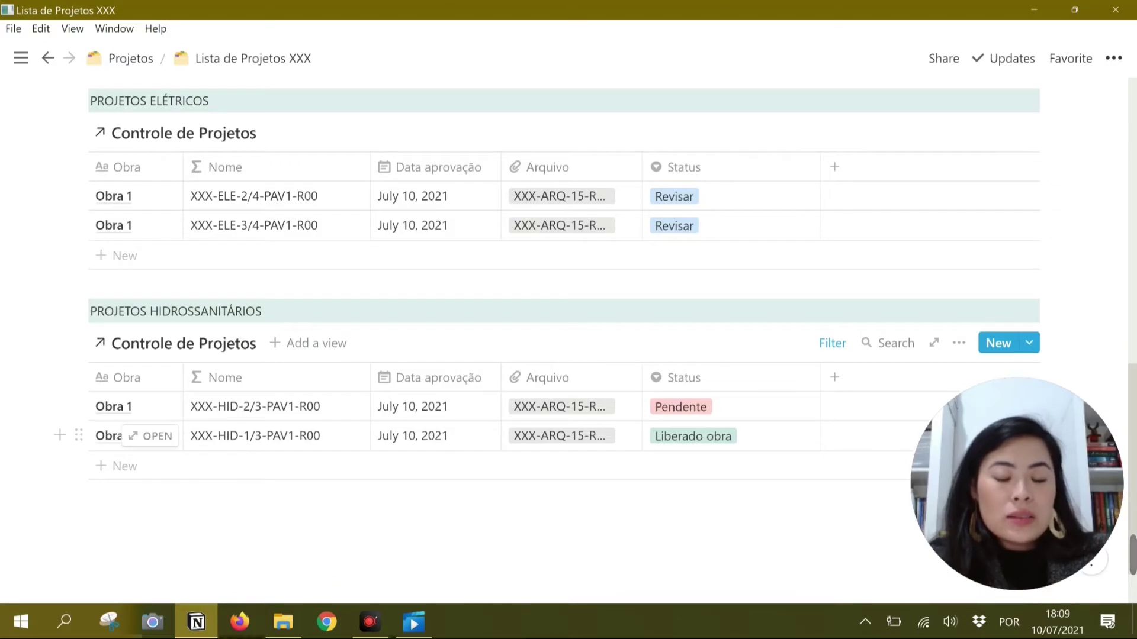
- Switch Share to web on and back off in the Lista de Projetos XXX page's sharing options
scroll(113, 436, up, 10)
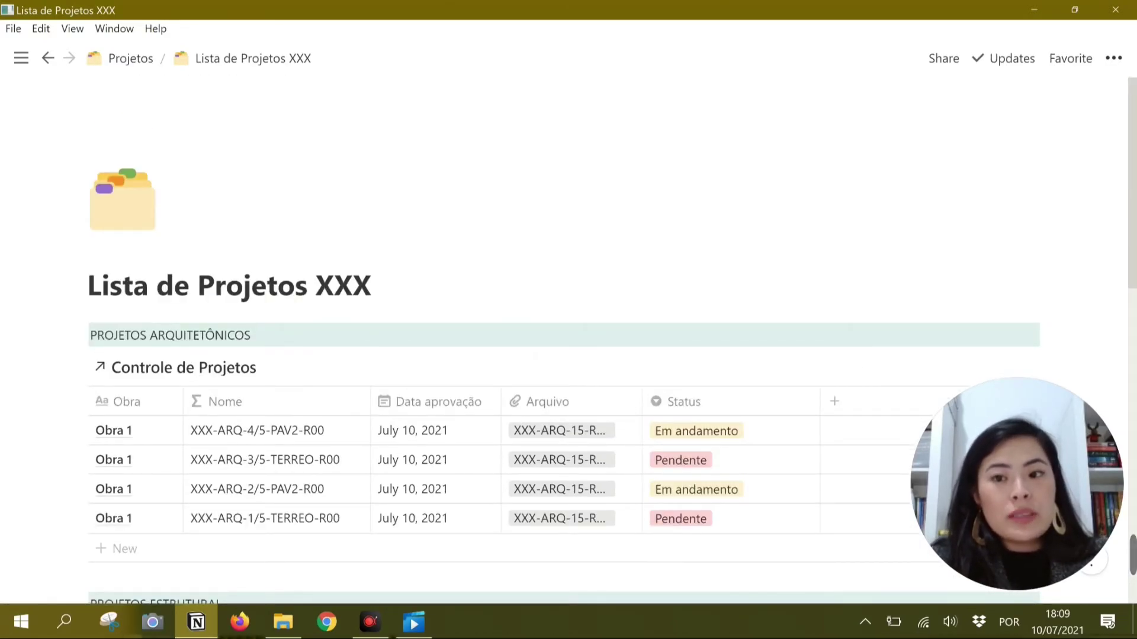
click(937, 57)
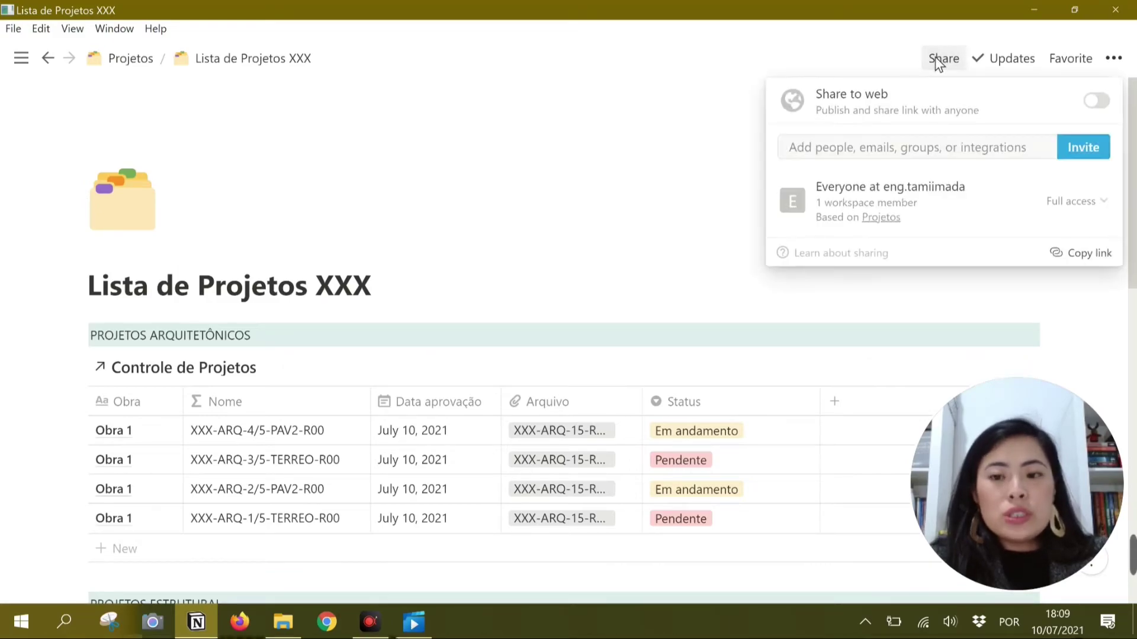
click(1097, 101)
click(1096, 100)
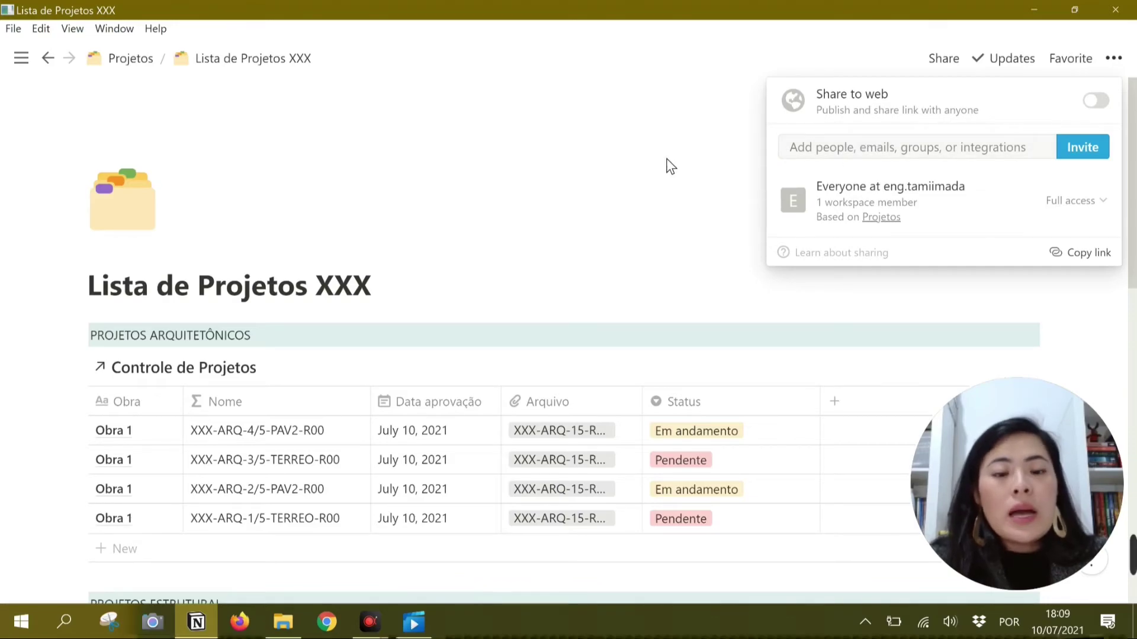
key(Escape)
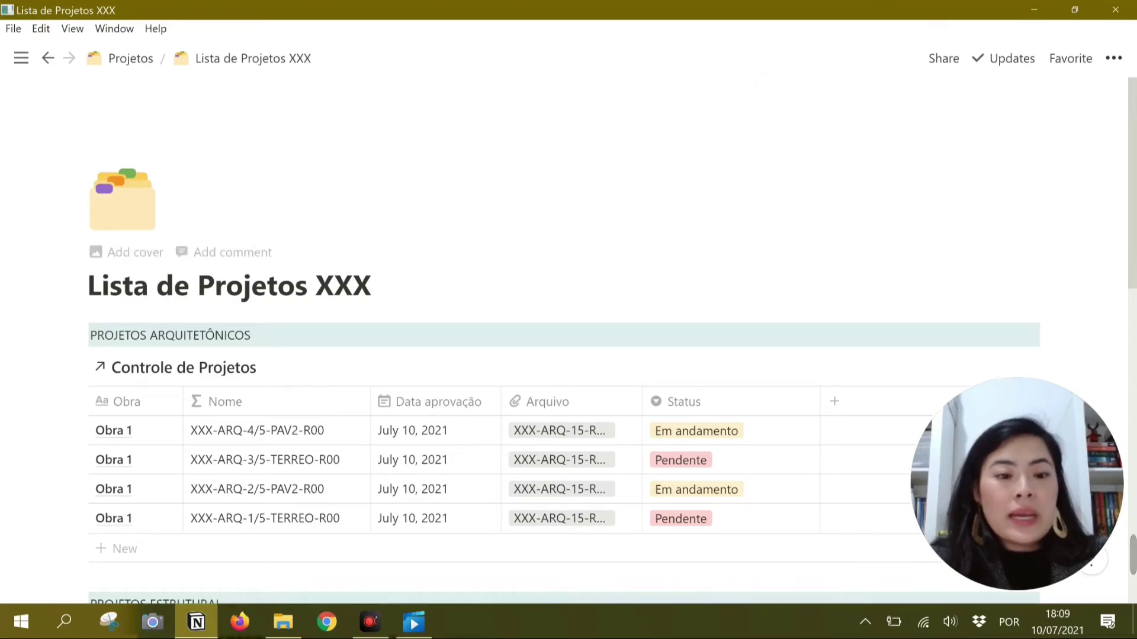
- Open the original Controle de Projetos database from the linked table under PROJETOS ELÉTRICOS
scroll(569, 355, down, 2)
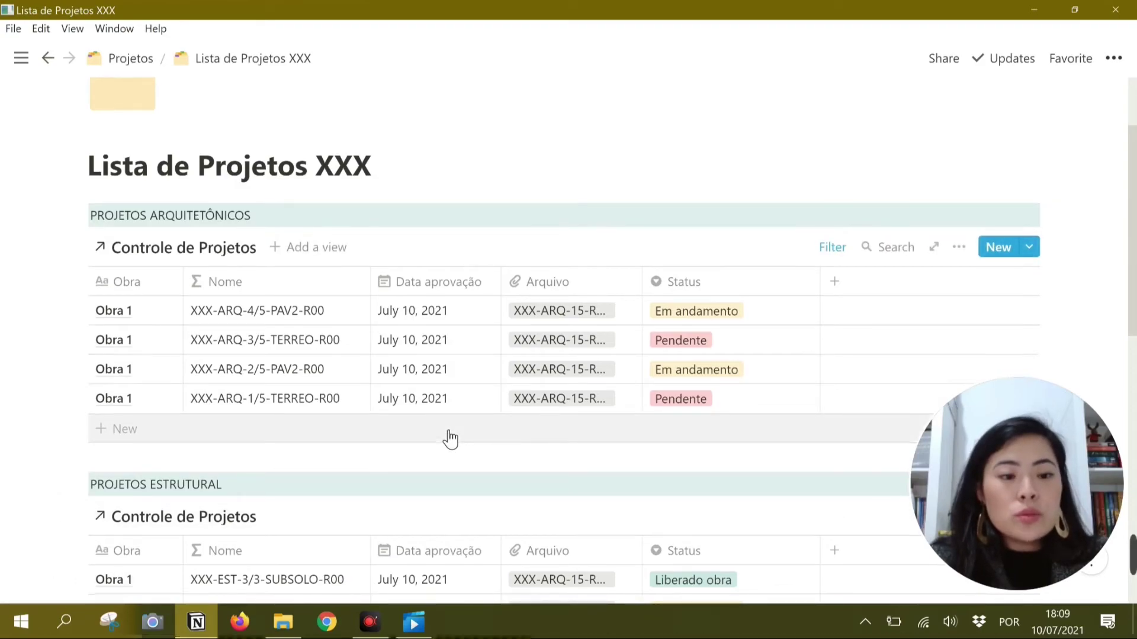
scroll(450, 439, down, 1)
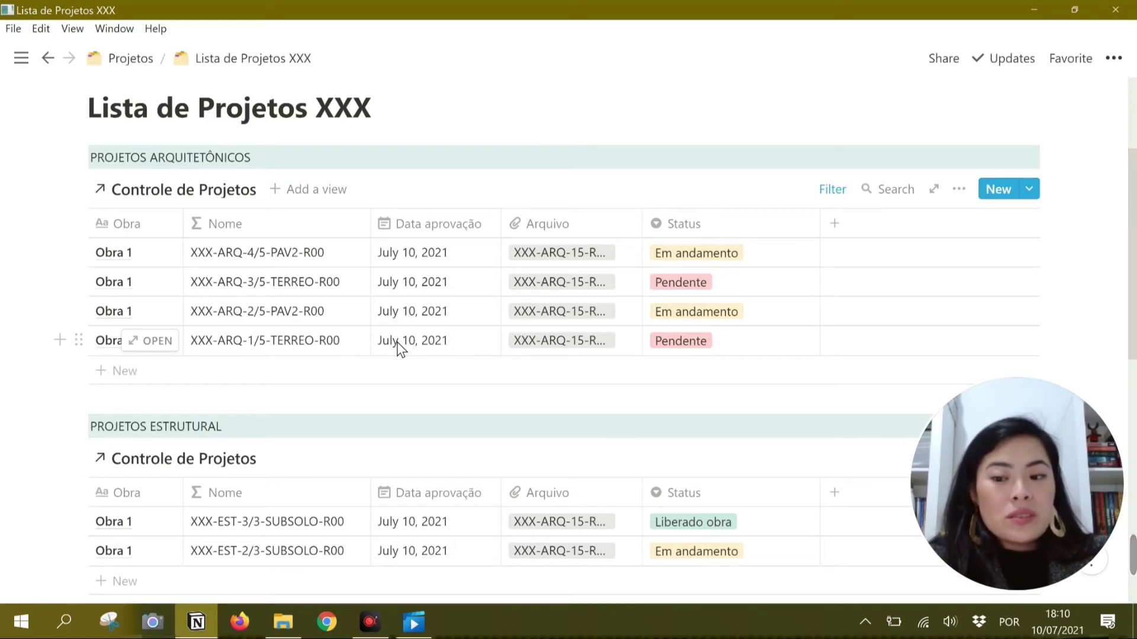
scroll(398, 348, down, 3)
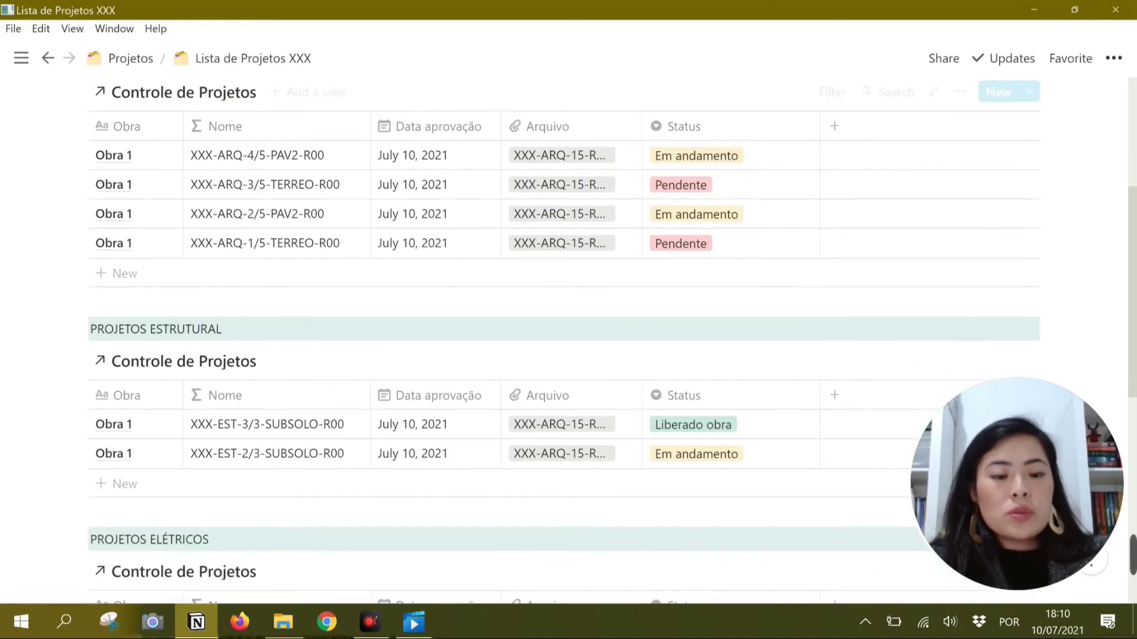
scroll(398, 348, down, 3)
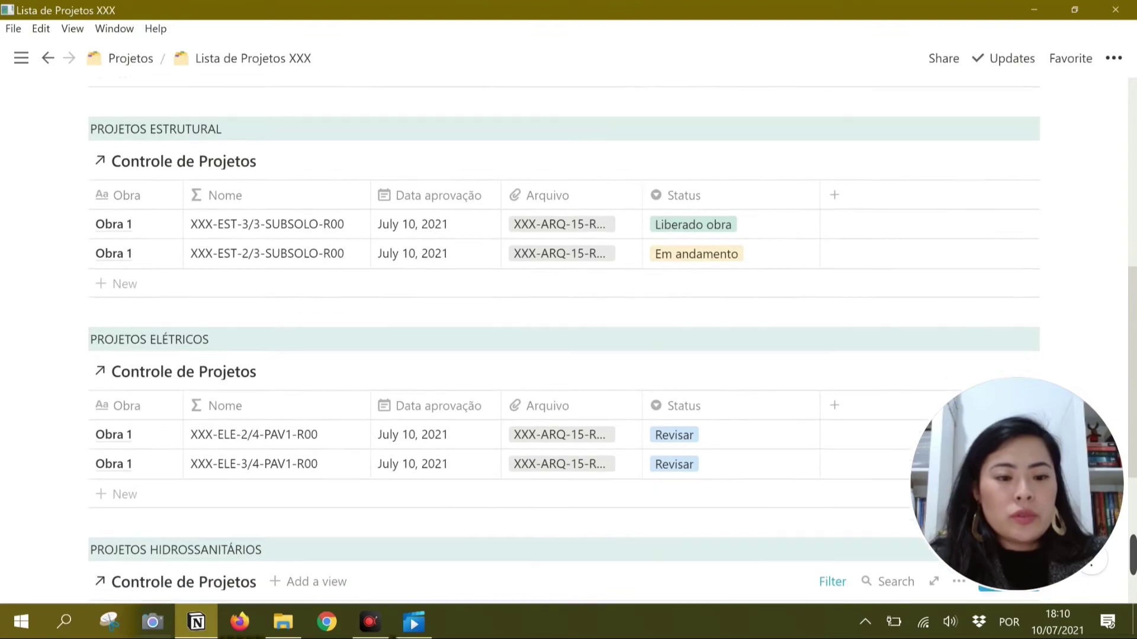
click(194, 378)
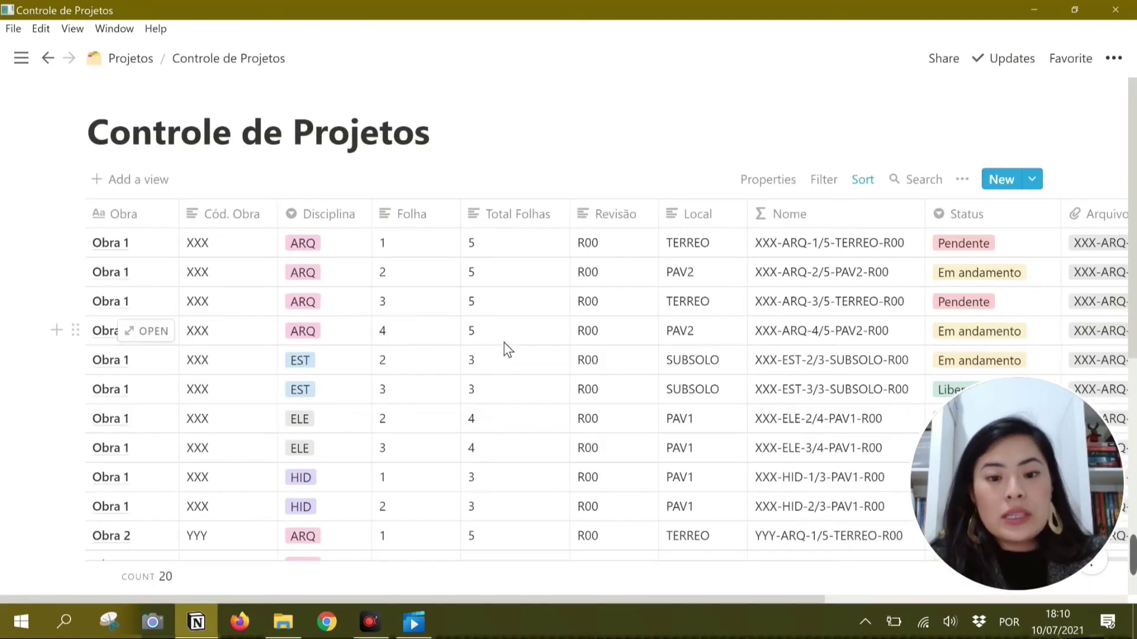
- Examine the columns and the Obra 1 and Obra 2 entries of the Controle de Projetos table
scroll(680, 311, right, 7)
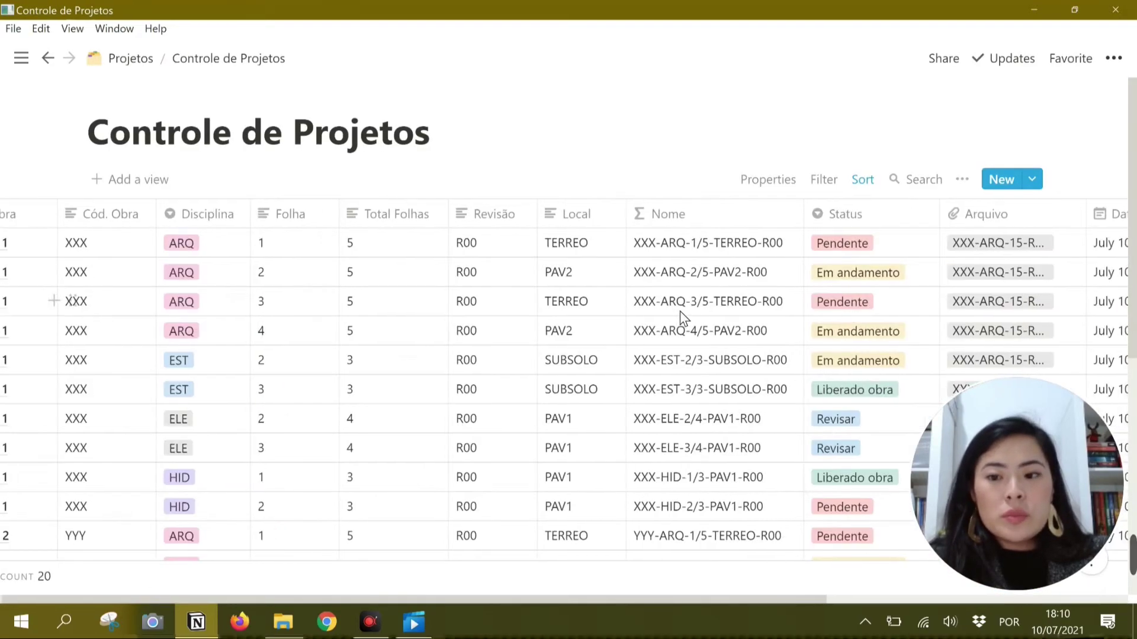
scroll(679, 310, left, 4)
scroll(680, 311, left, 3)
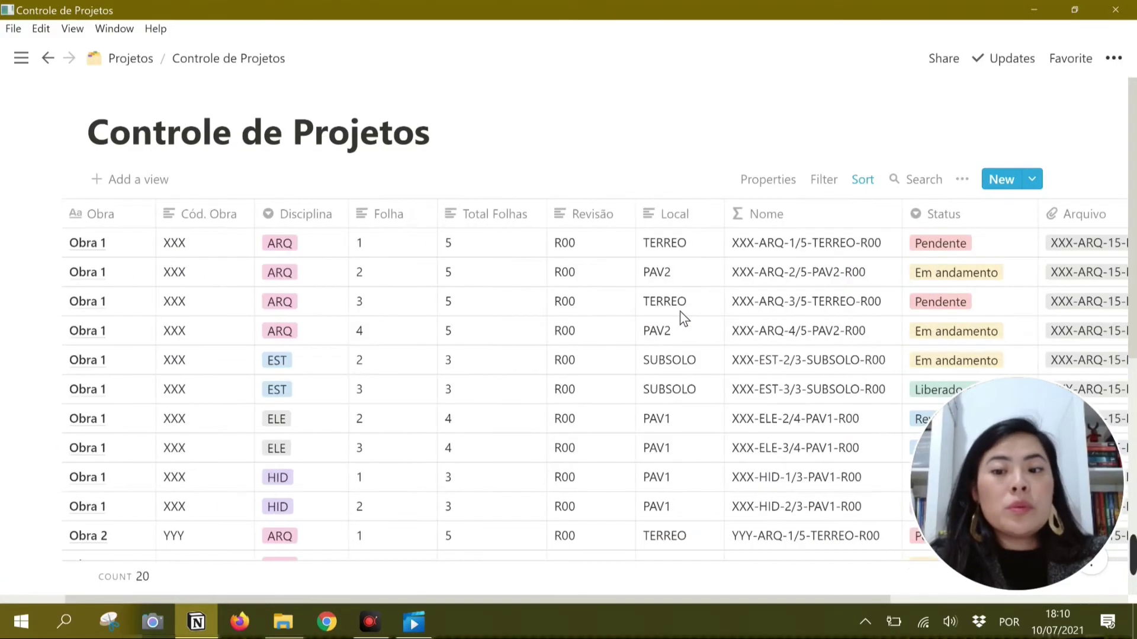
scroll(680, 311, down, 3)
scroll(679, 311, down, 3)
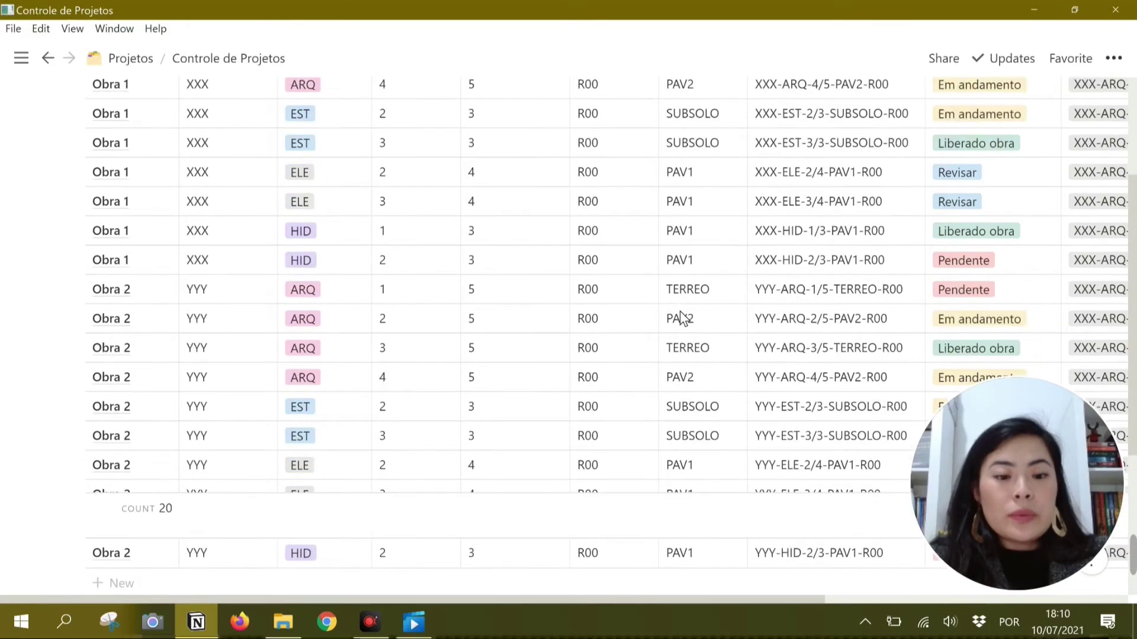
scroll(681, 316, up, 2)
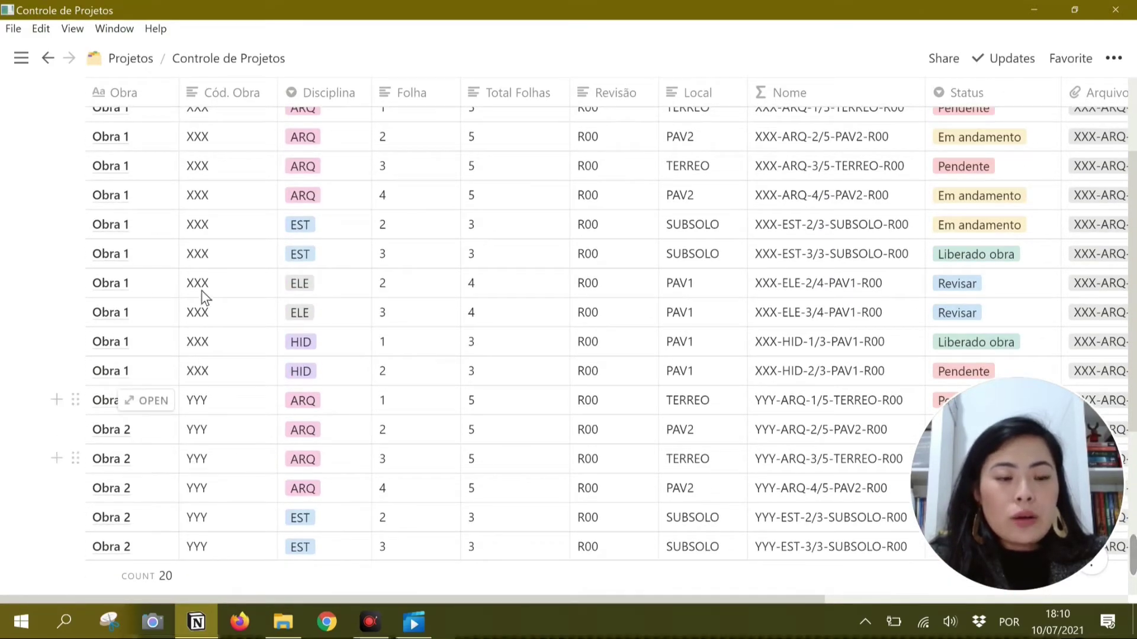
scroll(203, 296, up, 2)
scroll(201, 294, up, 3)
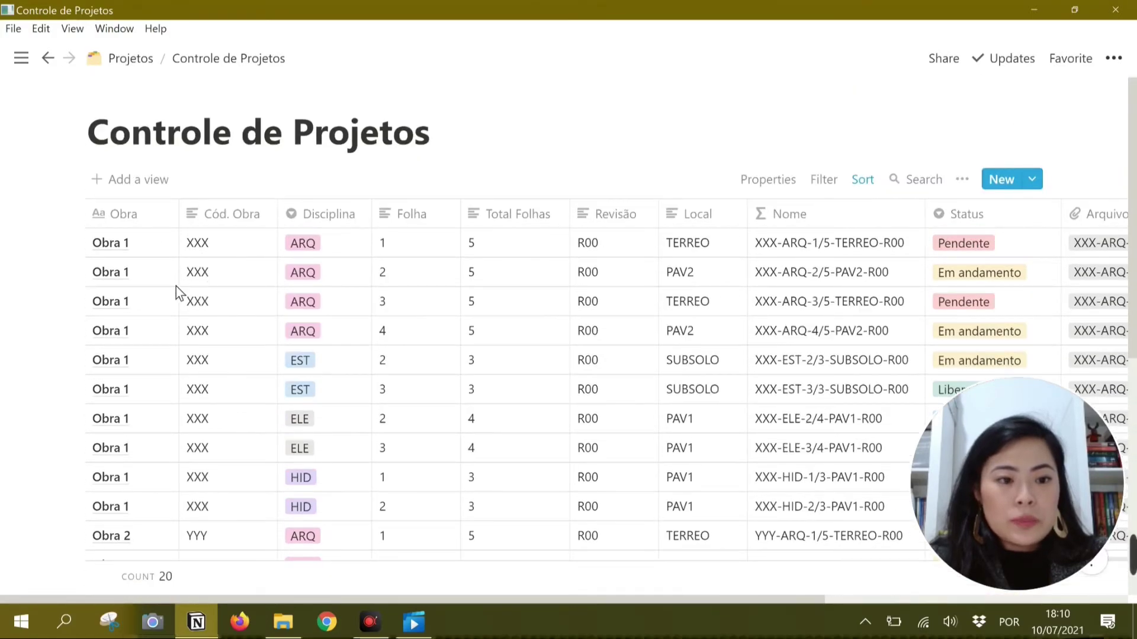
- Duplicate the first Obra 1 ARQ row, sheet 1 of 5, and rename the copy Obra 1
click(75, 248)
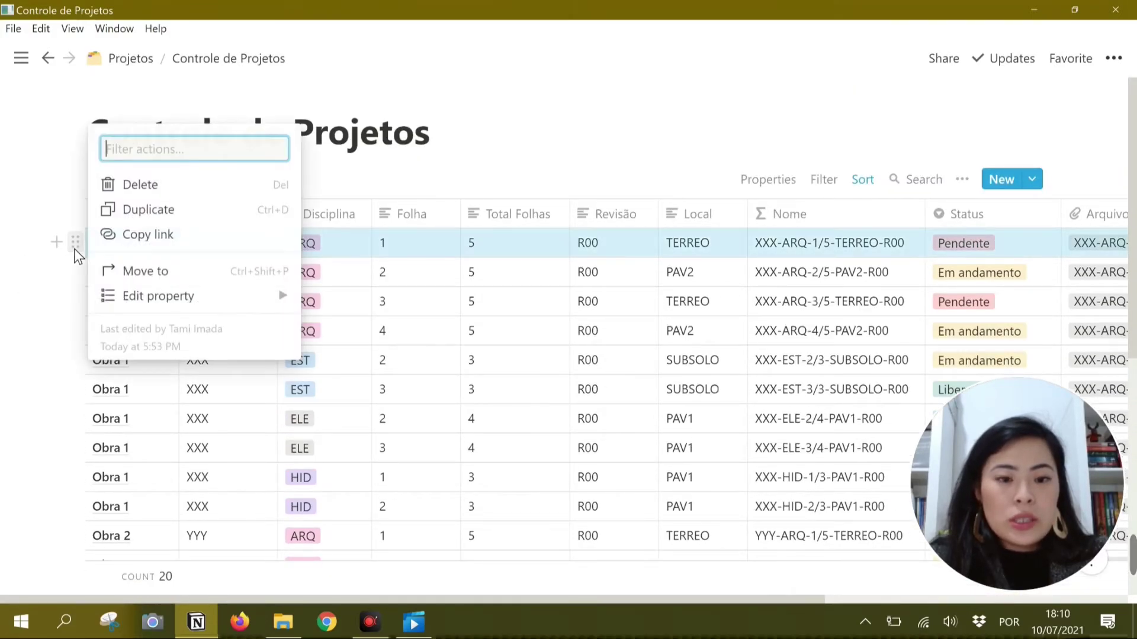
click(149, 212)
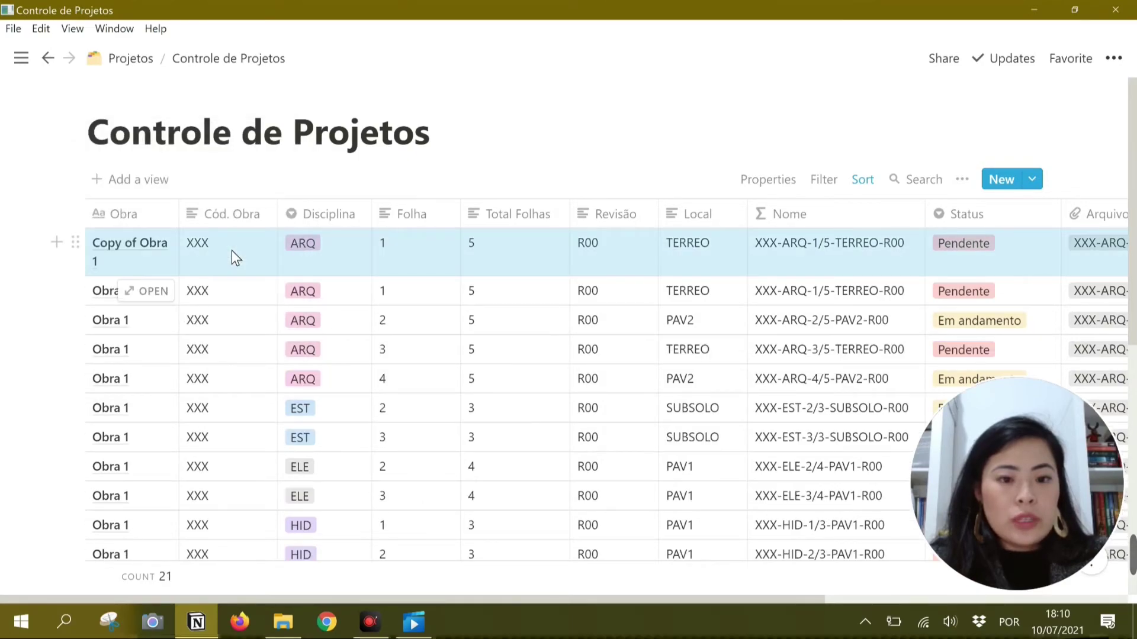
click(105, 247)
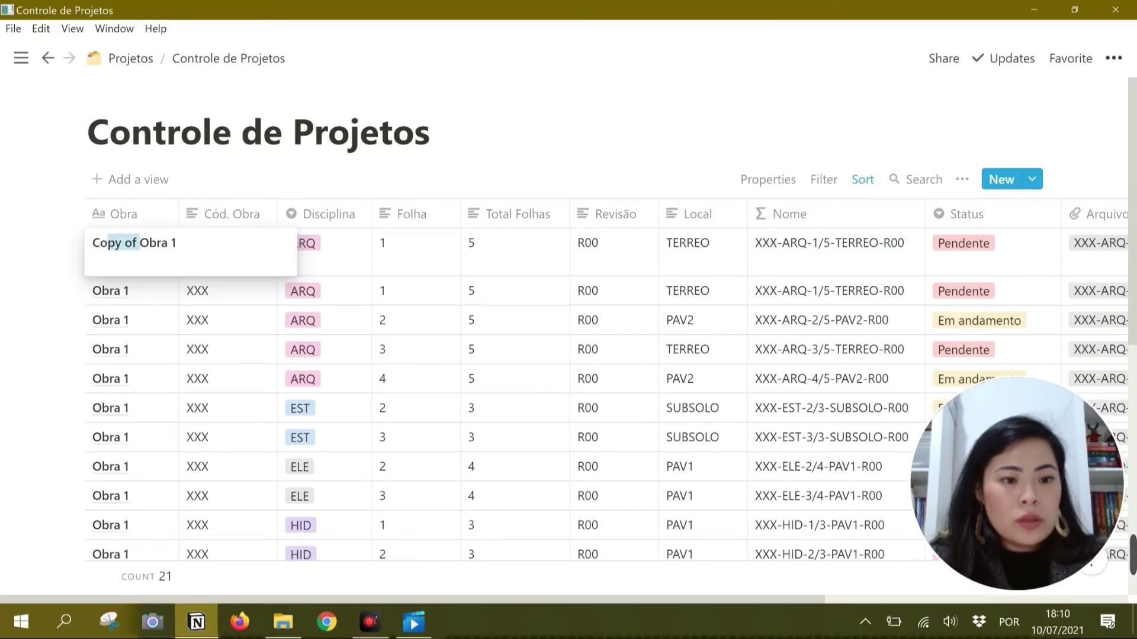
key(shift+Left)
key(shift+Left)
key(BackSpace)
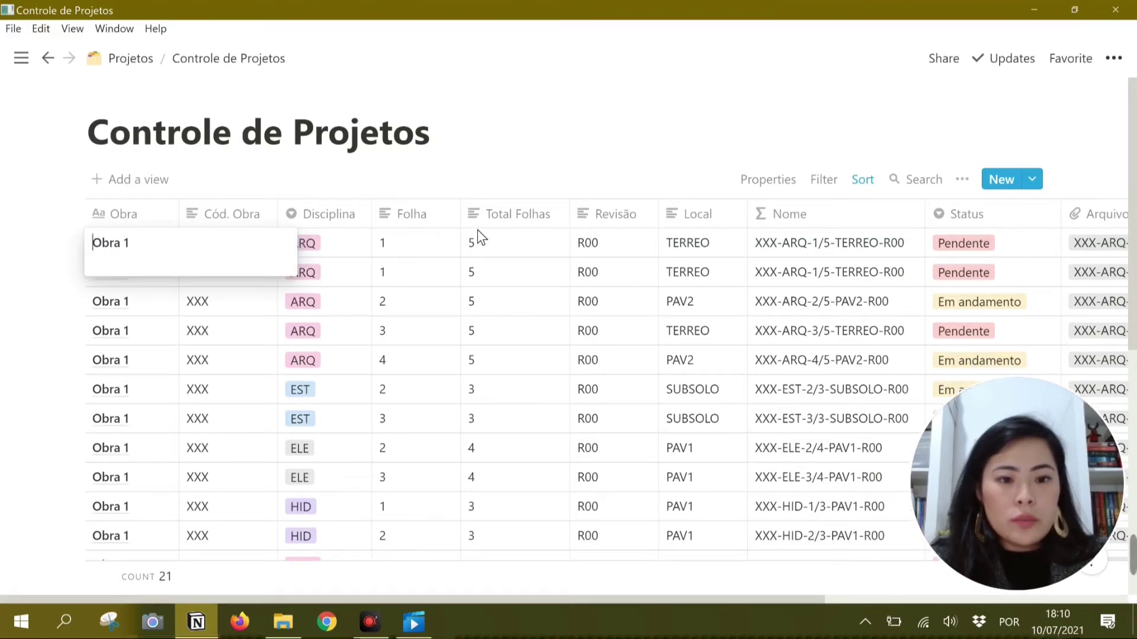
key(Return)
- Set the Revisão of the duplicated Obra 1 ARQ sheet 1 row to R01
click(607, 247)
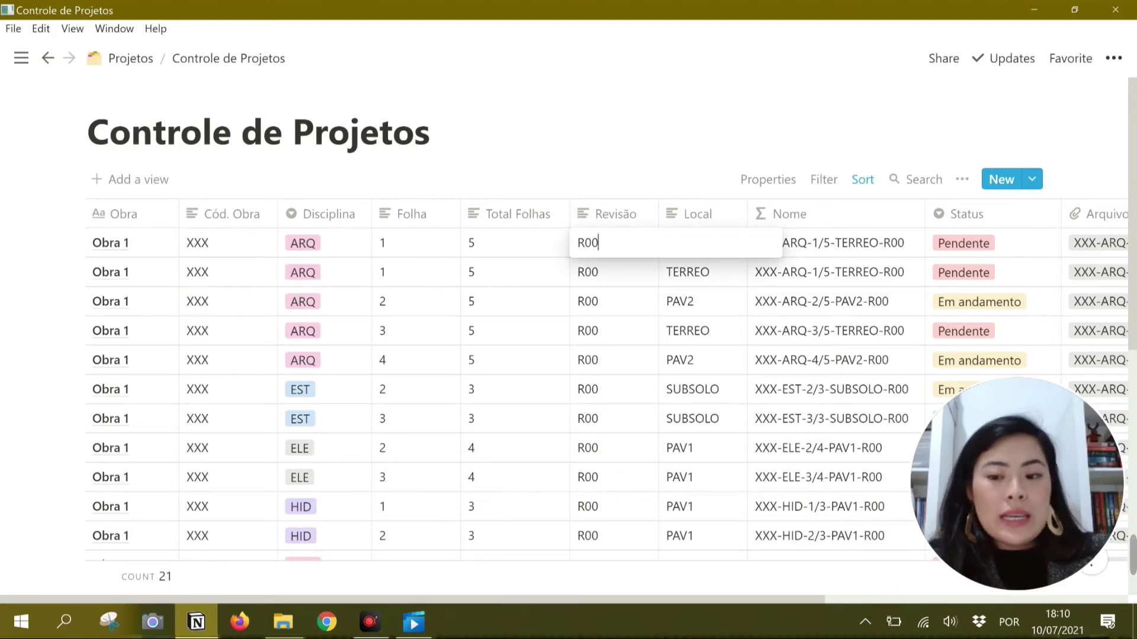
text(1)
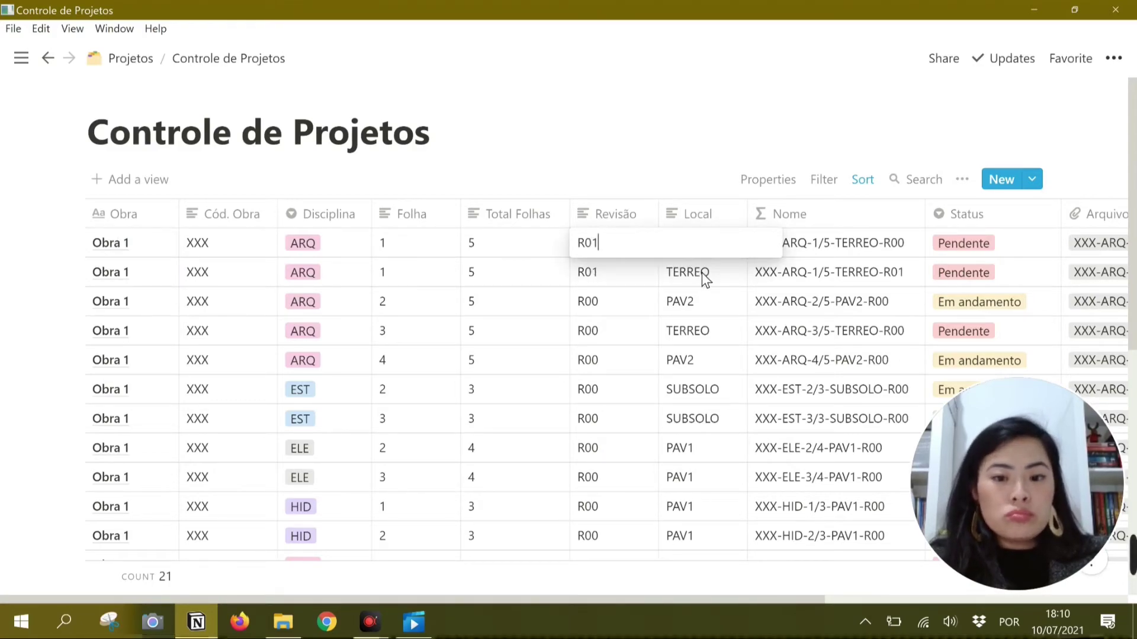
key(Escape)
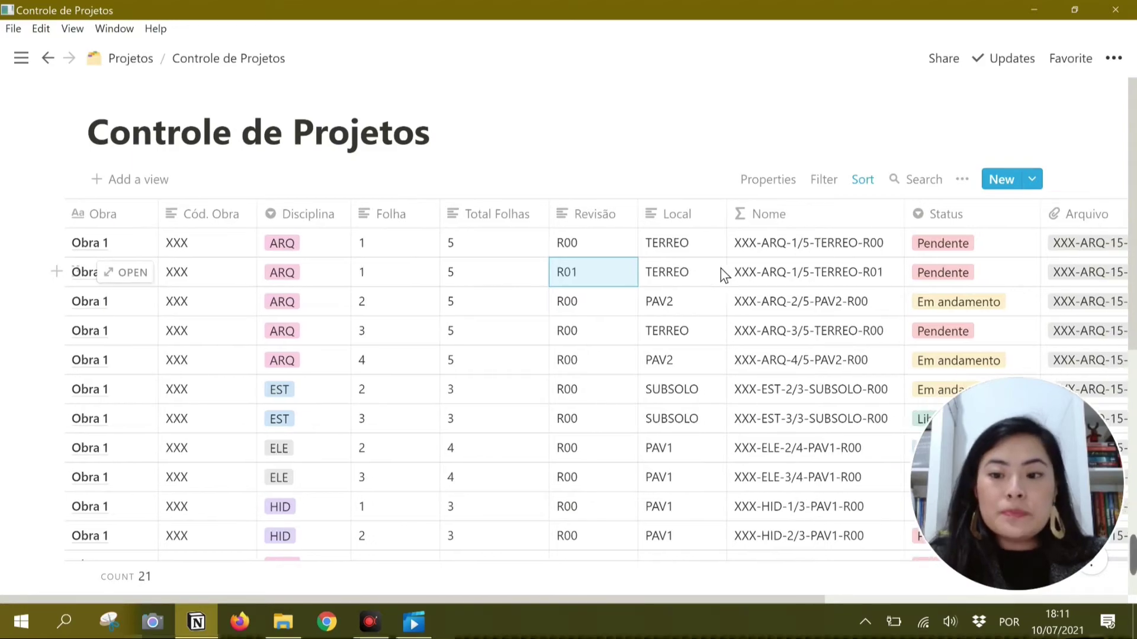
- Mark the R00 row of Obra 1 ARQ sheet 1 of 5 as Obsoleto? in Controle de Projetos
scroll(720, 269, right, 7)
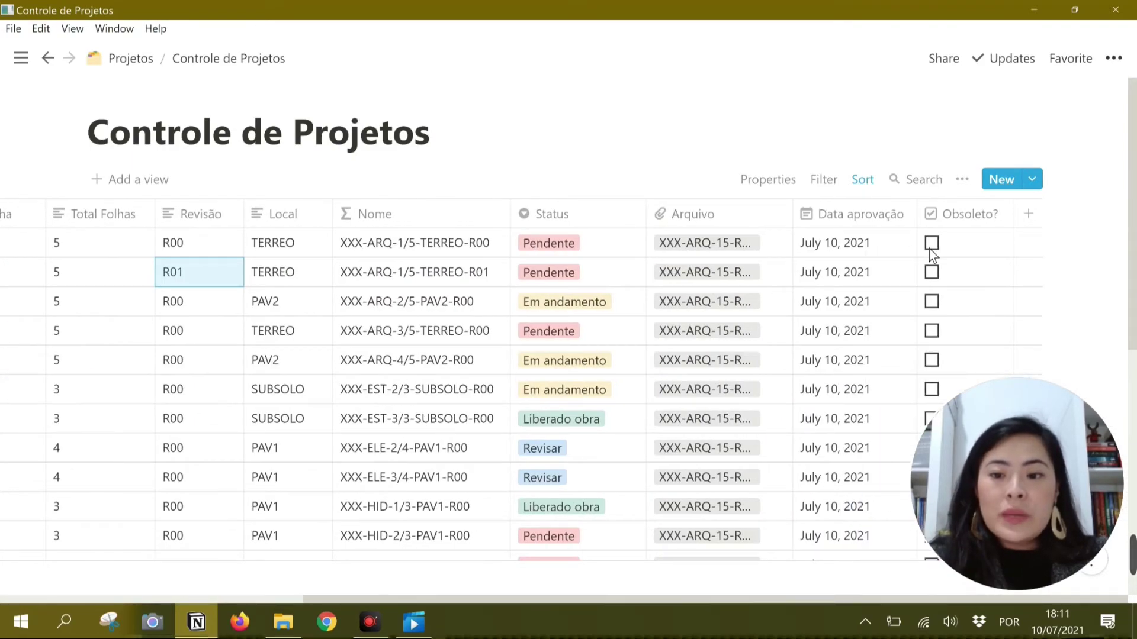
click(931, 244)
scroll(513, 278, left, 3)
scroll(513, 278, left, 4)
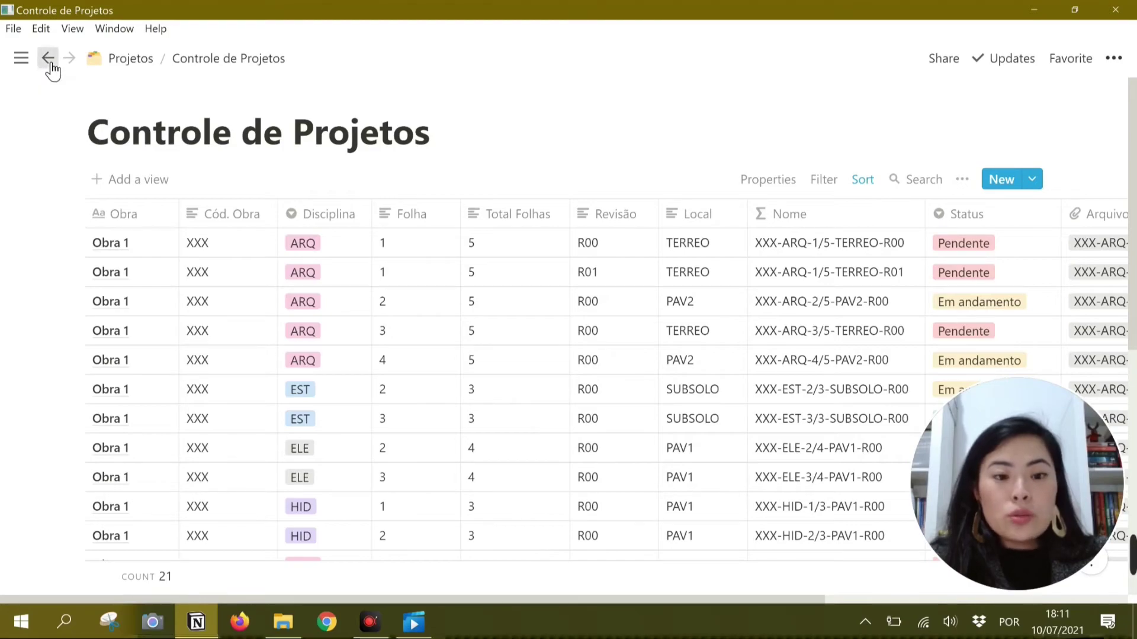
- Return to Lista de Projetos XXX and filter the PROJETOS ARQUITETÔNICOS table to rows where Obsoleto? is unchecked
click(48, 60)
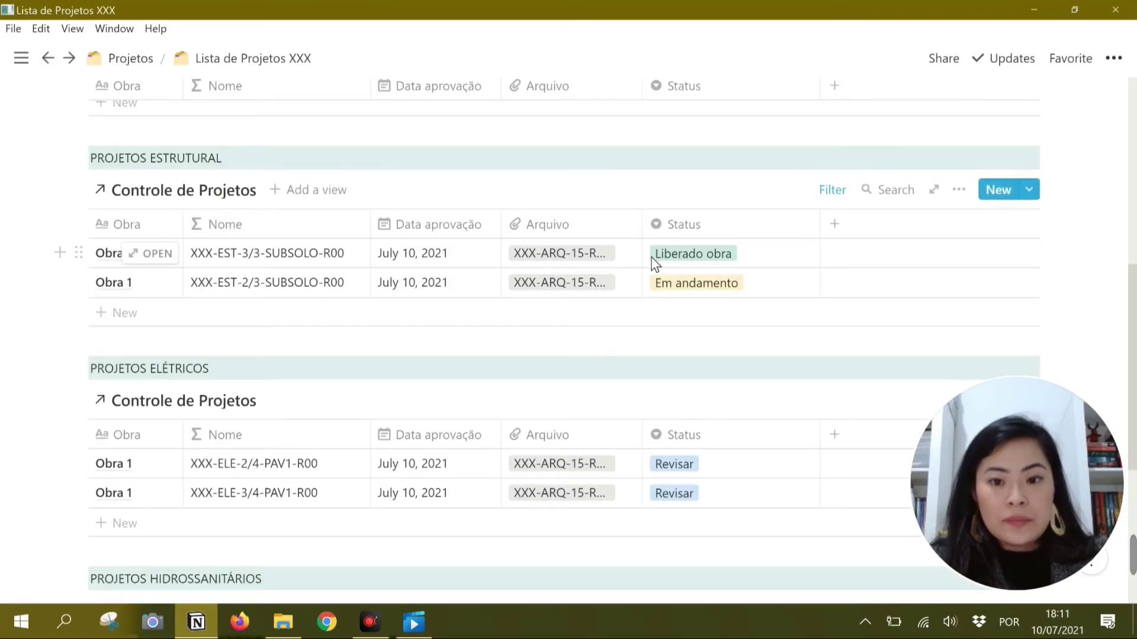
scroll(655, 261, up, 10)
scroll(500, 320, down, 3)
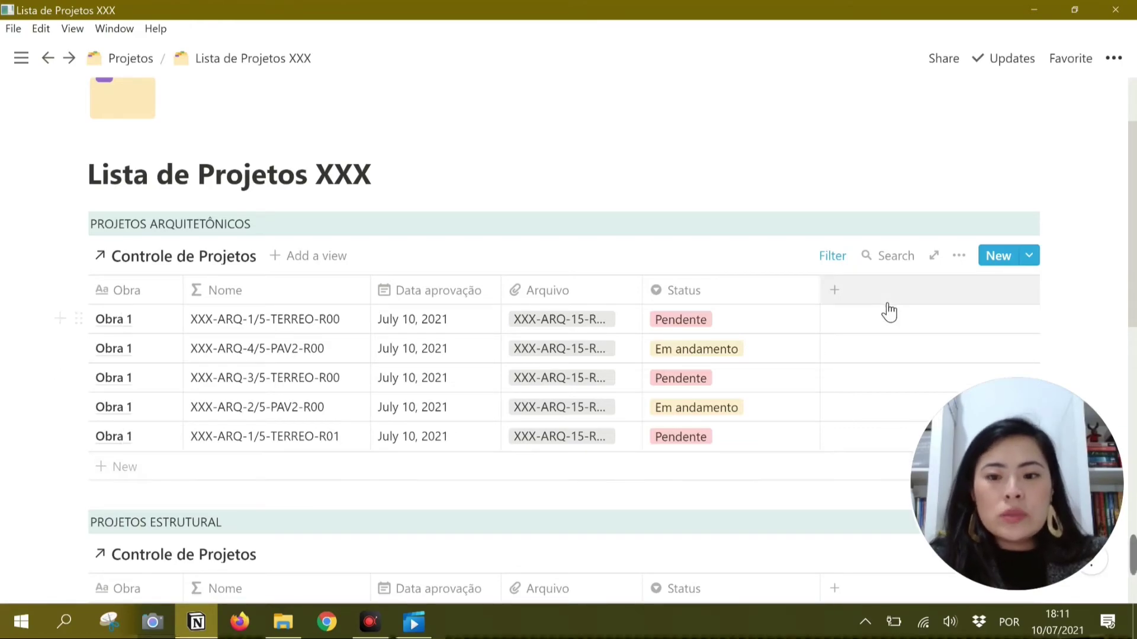
click(836, 261)
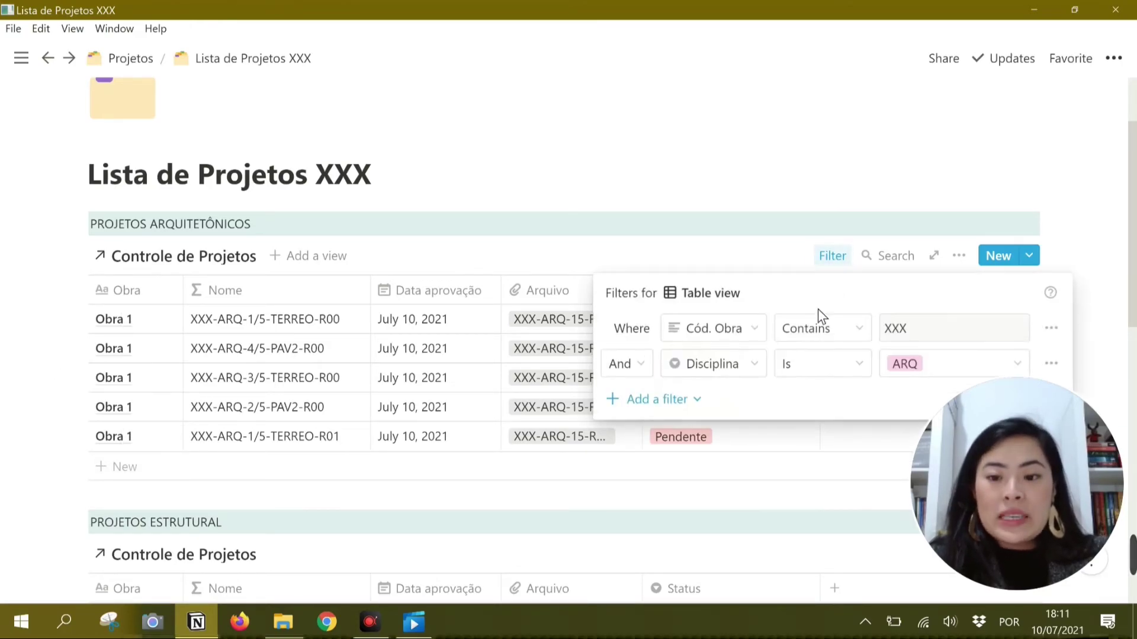
click(689, 398)
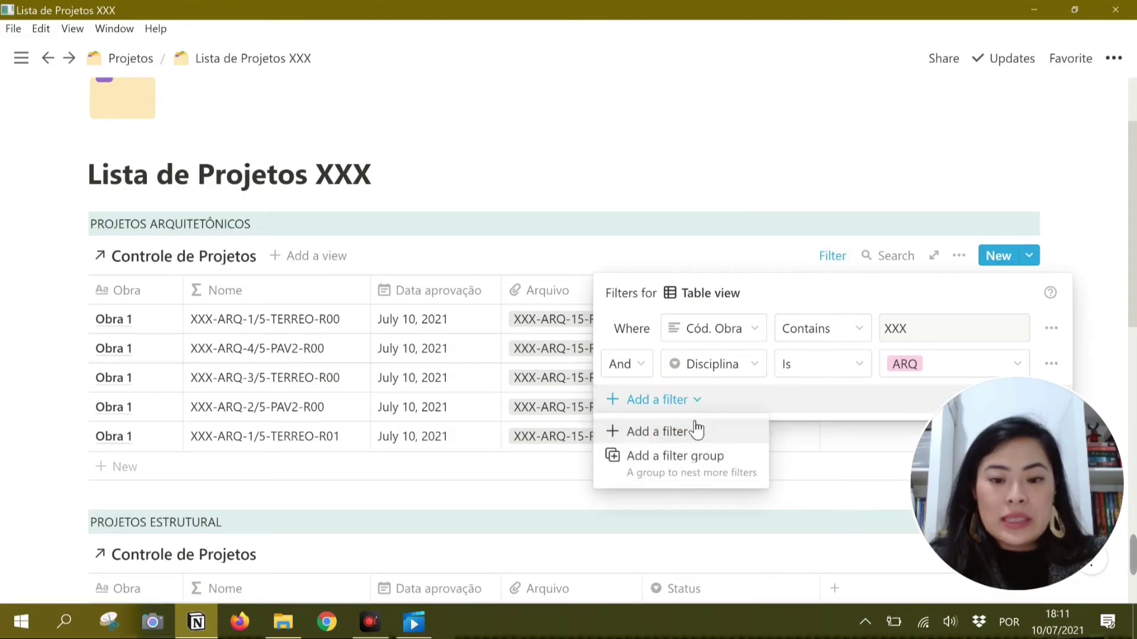
click(679, 434)
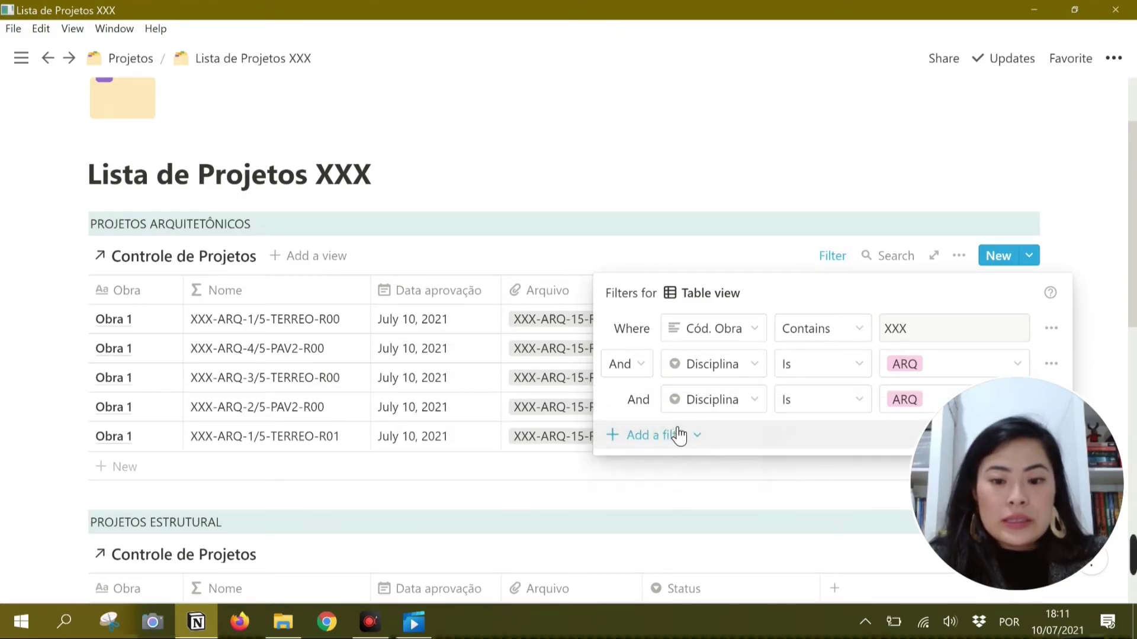
click(752, 405)
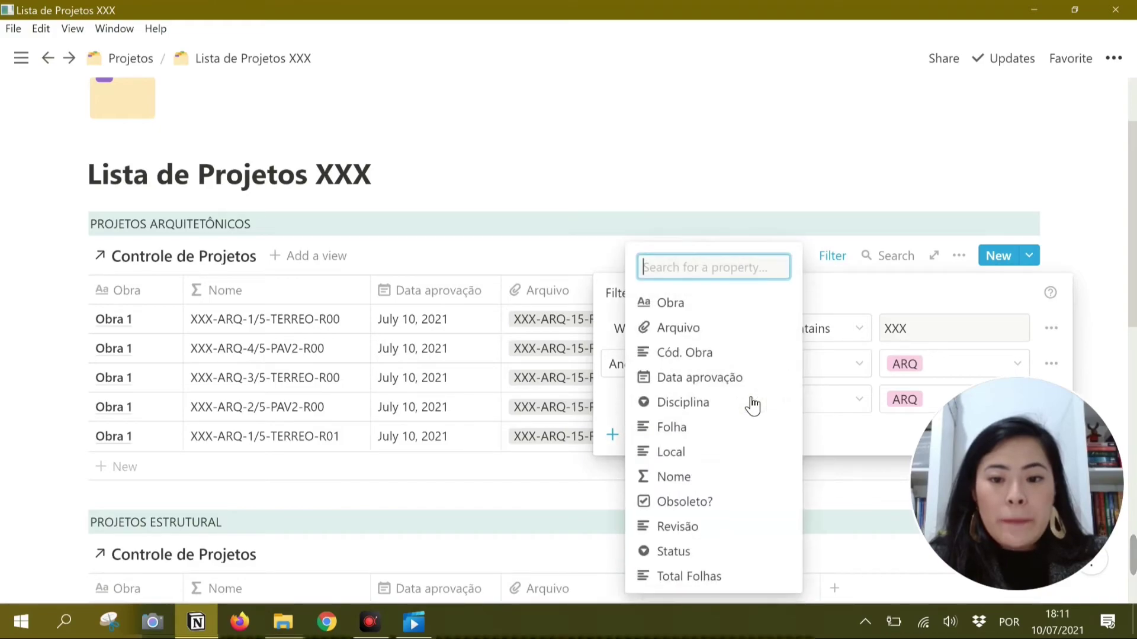
click(713, 503)
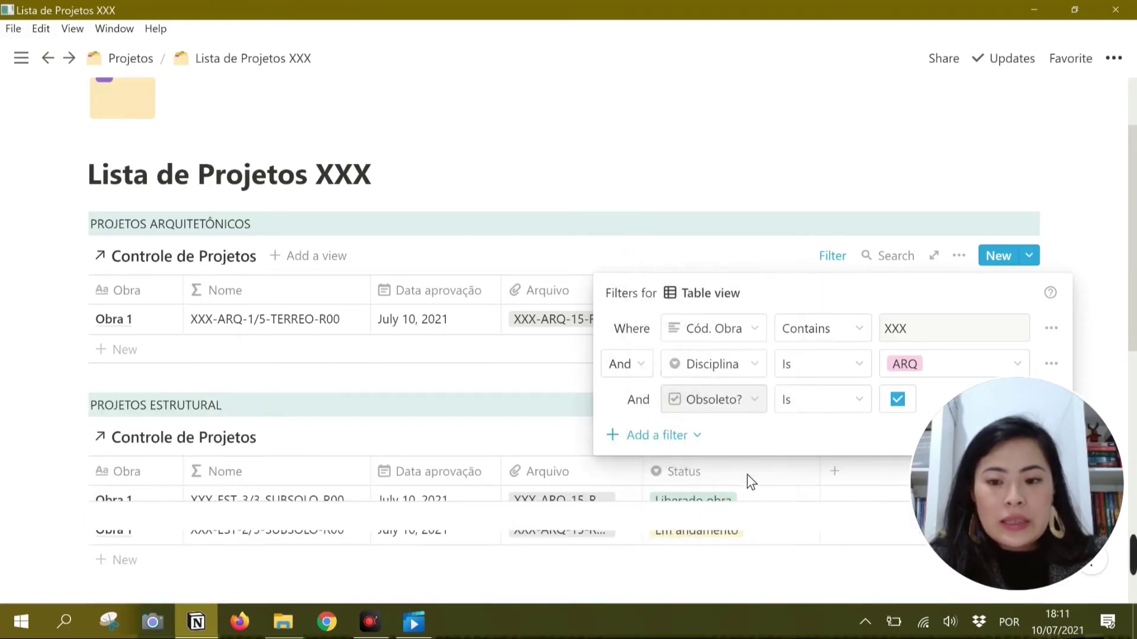
click(898, 400)
click(1088, 274)
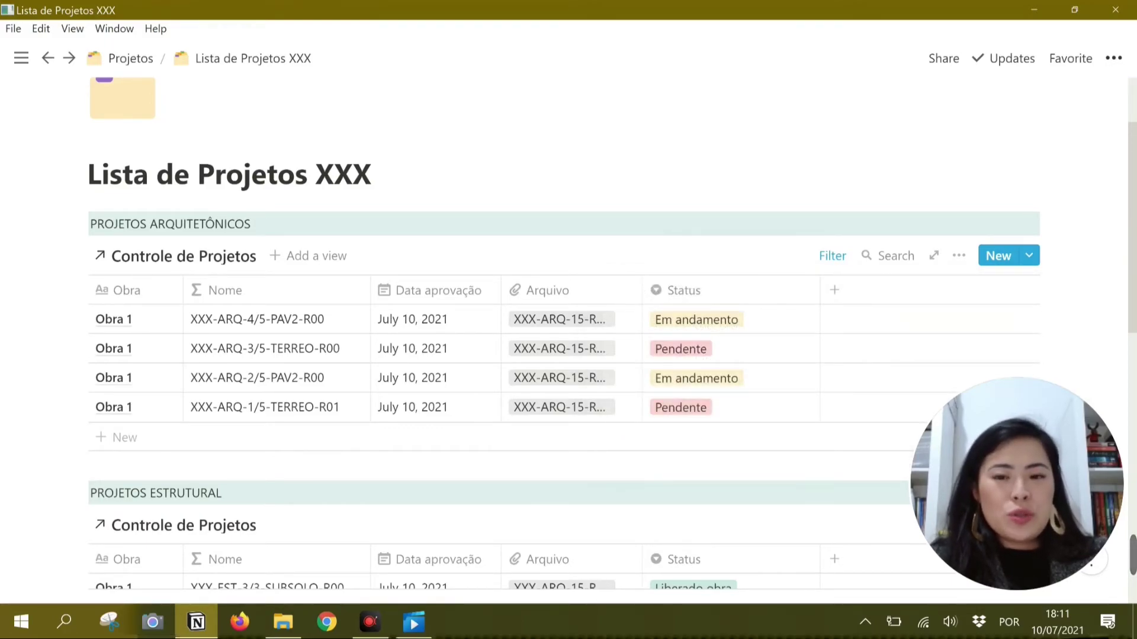
- Add the same Obsoleto? filter to the linked tables under PROJETOS ESTRUTURAL, PROJETOS ELÉTRICOS and PROJETOS HIDROSSANITÁRIOS
scroll(564, 342, down, 3)
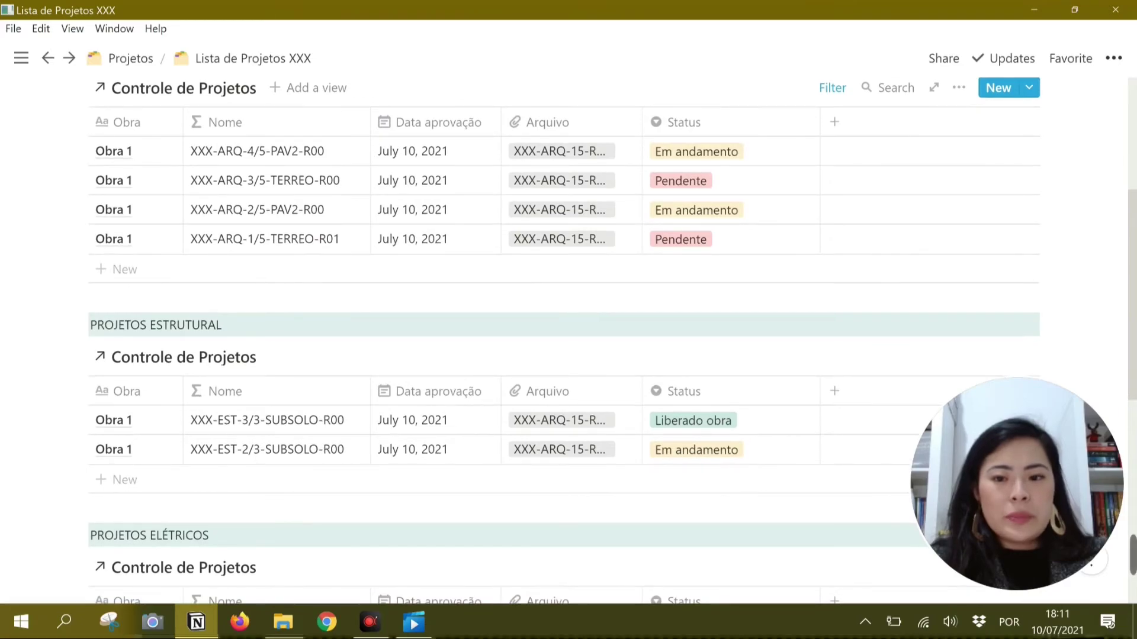
click(832, 356)
click(675, 501)
click(657, 532)
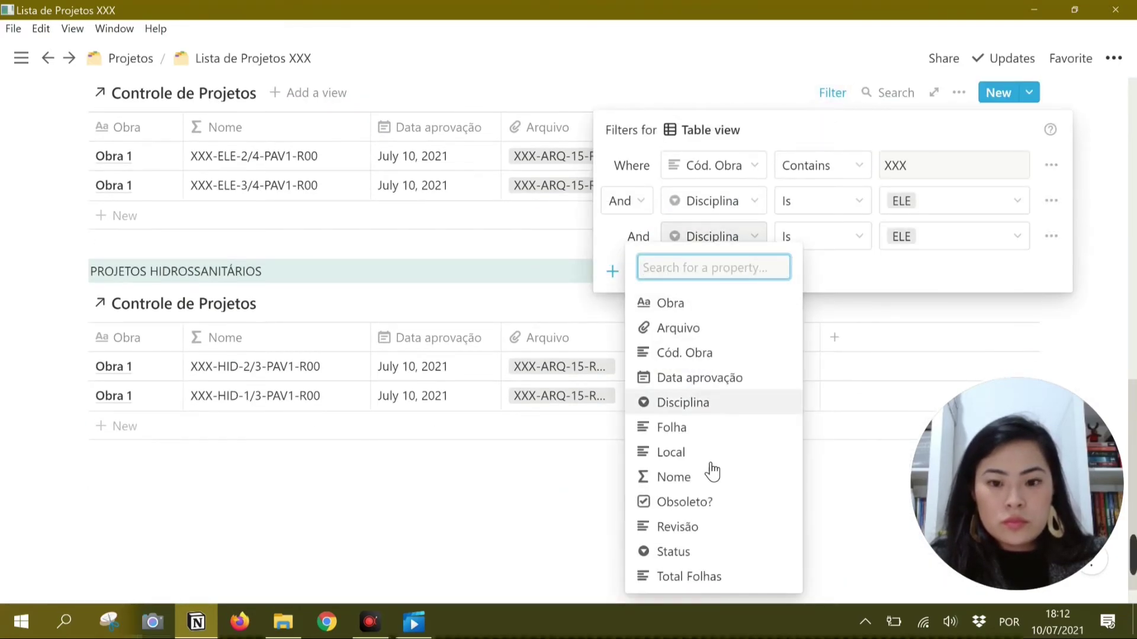
click(837, 304)
click(838, 305)
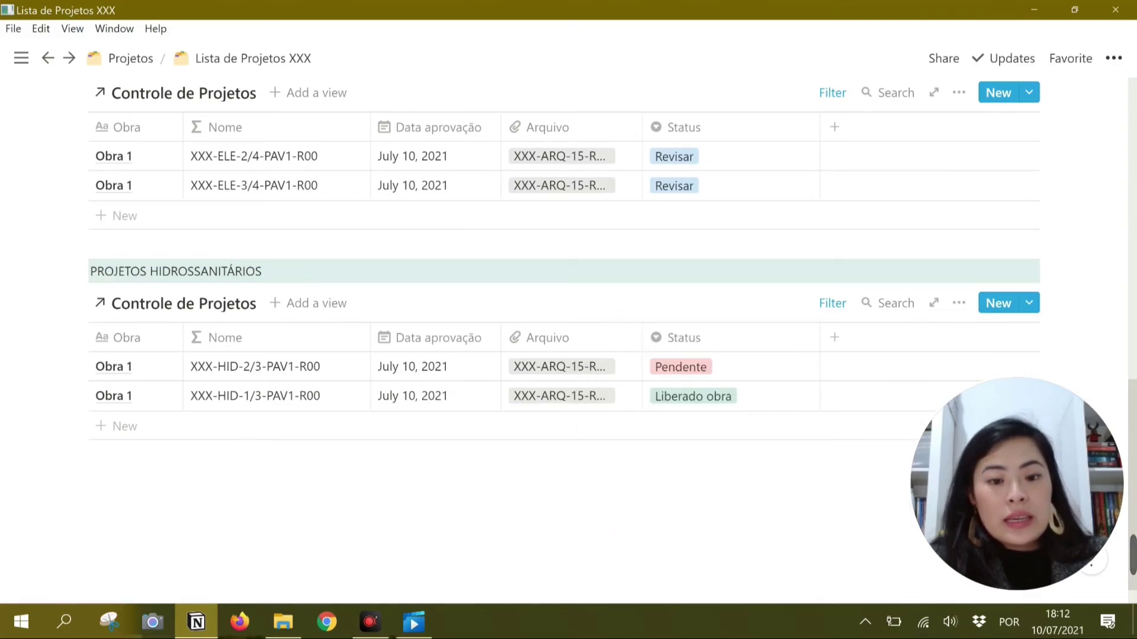
- Examine the filtered linked tables of each discipline in Lista de Projetos XXX
scroll(563, 355, up, 3)
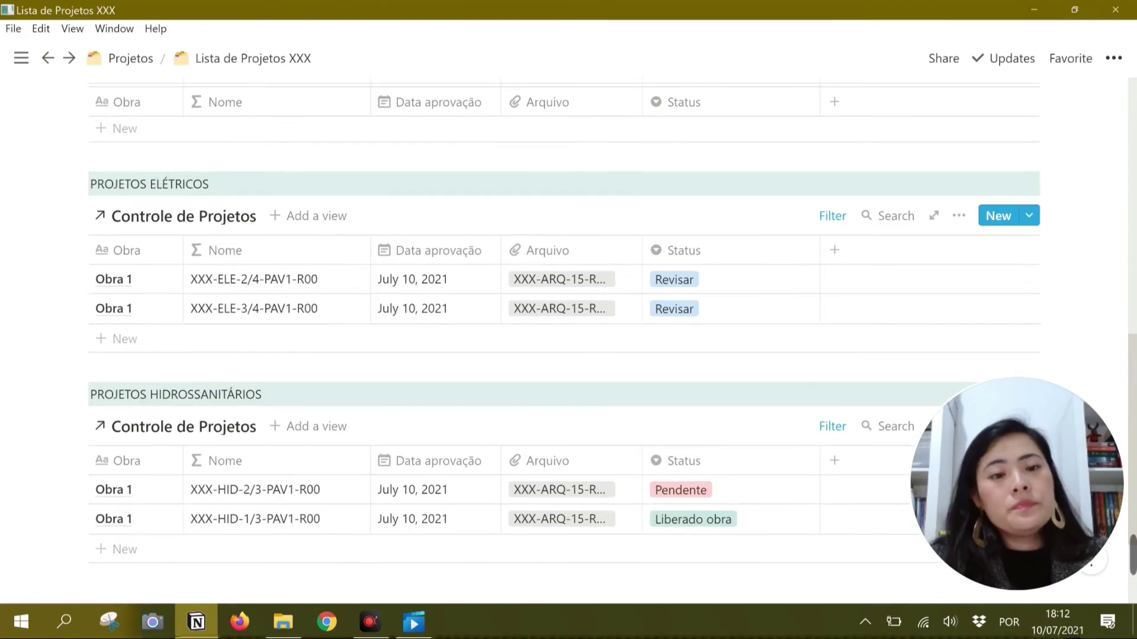
scroll(562, 355, up, 10)
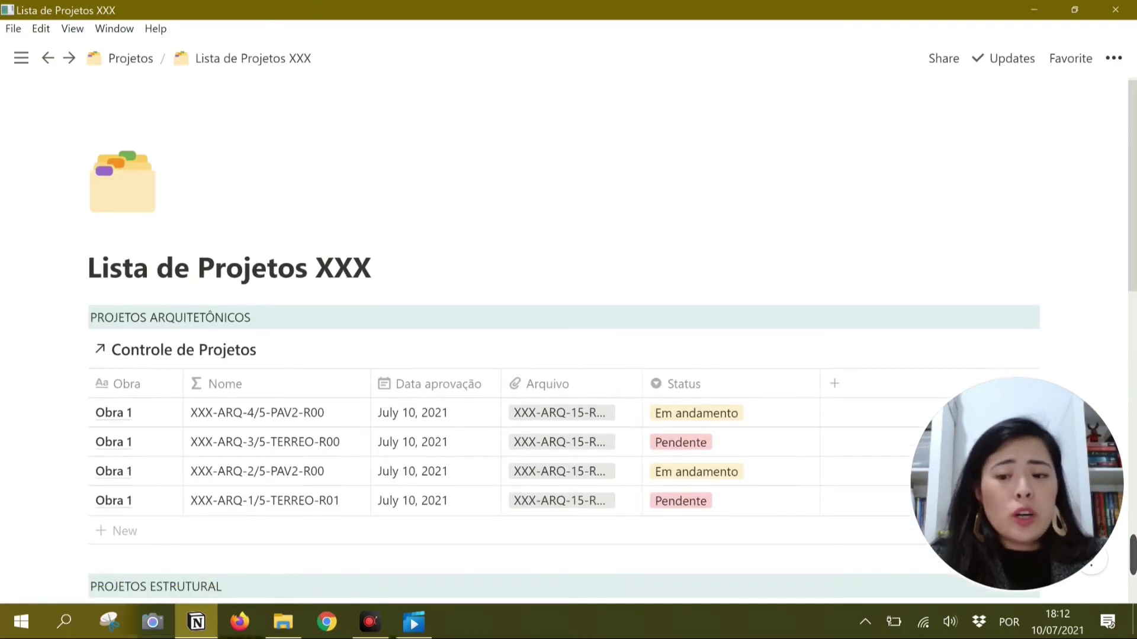
scroll(563, 355, down, 2)
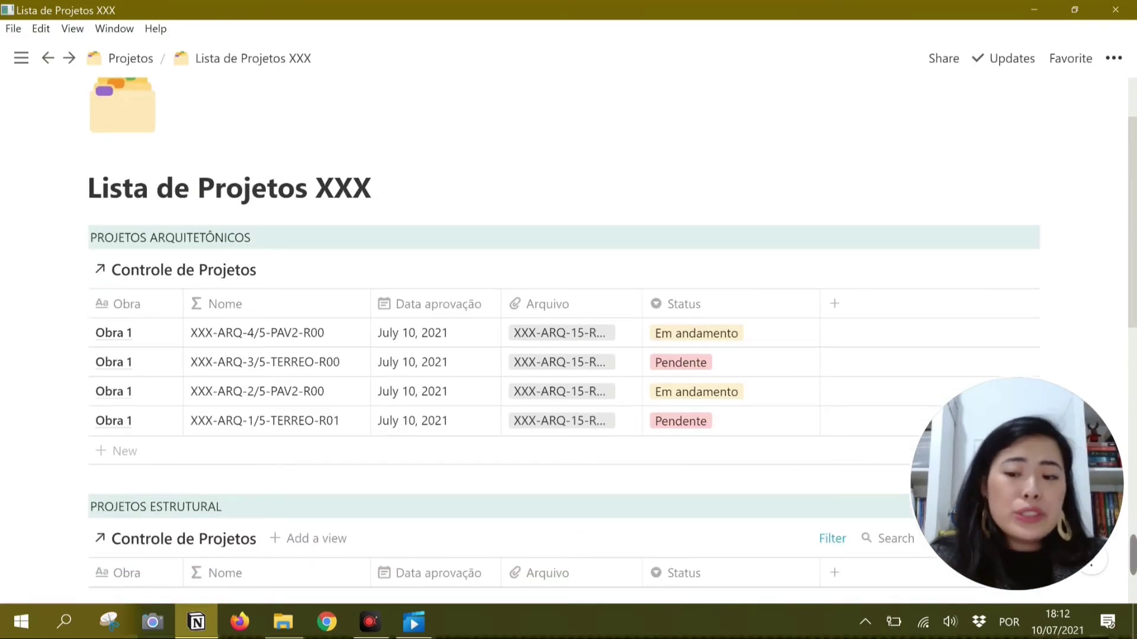
scroll(562, 355, down, 3)
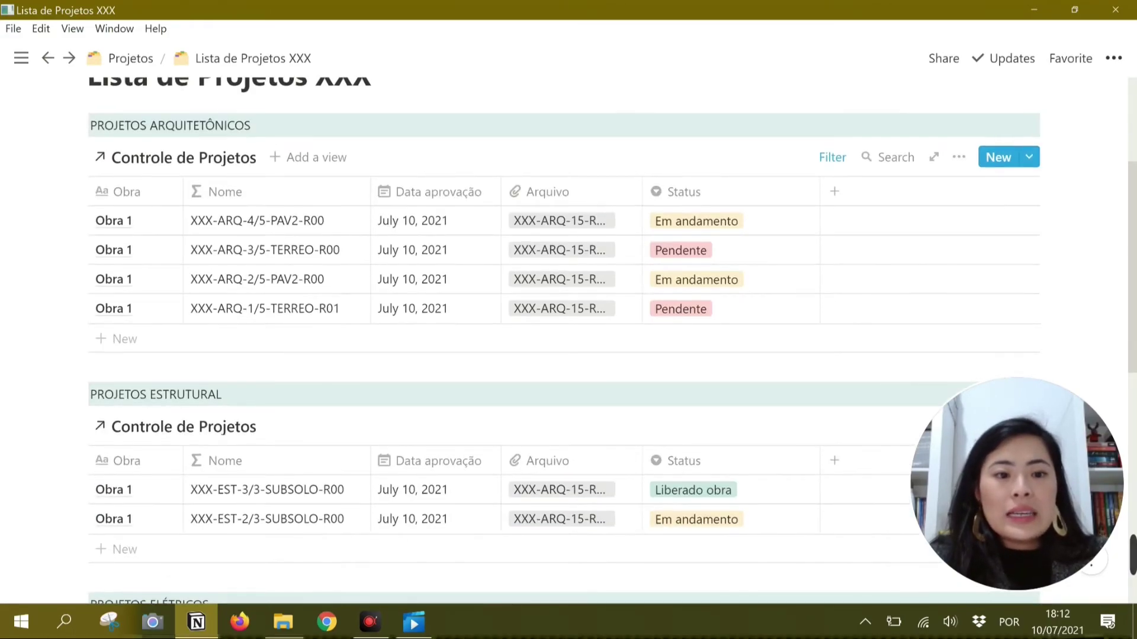
scroll(563, 355, up, 3)
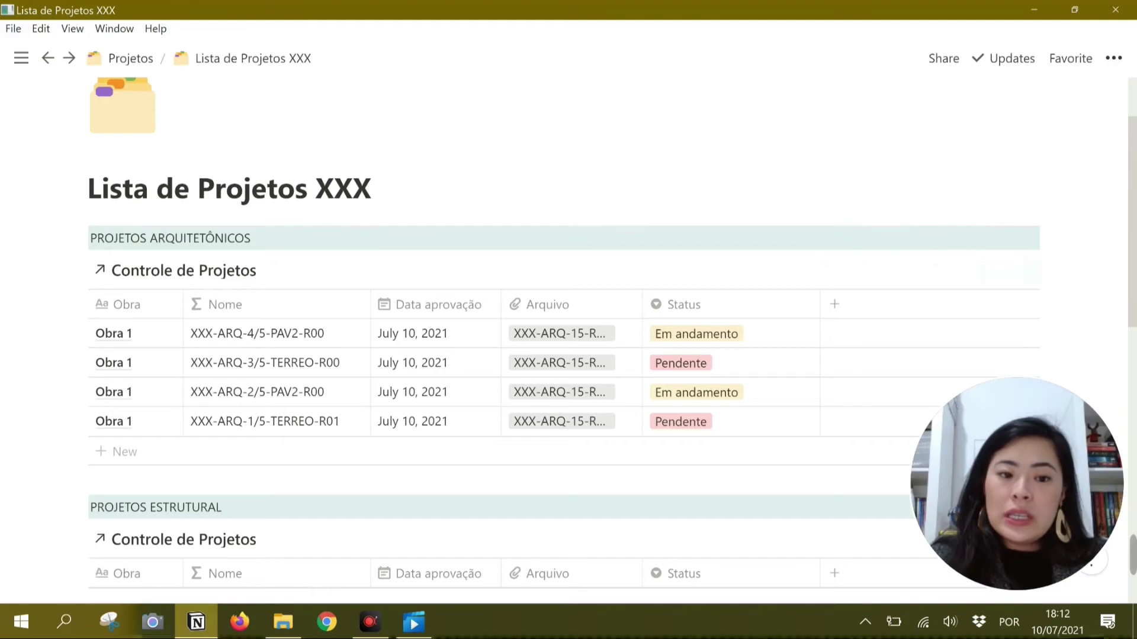
scroll(563, 355, up, 3)
scroll(562, 355, down, 3)
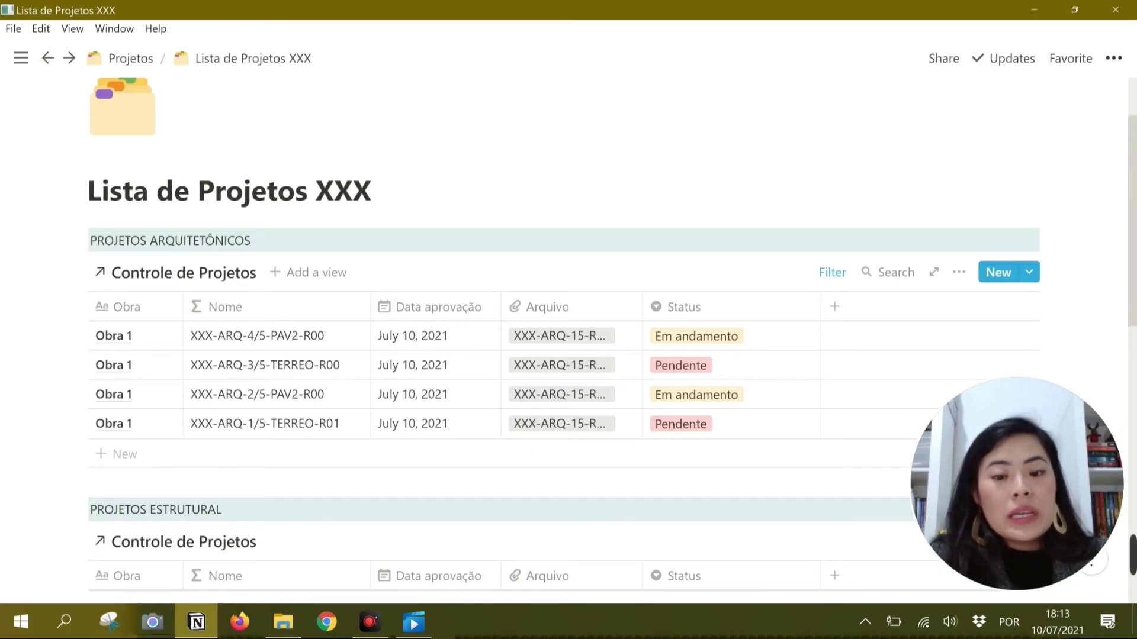
- Set the Data aprovação of XXX-ARQ-1/5-TERREO-R01 to July 13, 2021 in the PROJETOS ARQUITETÔNICOS table
scroll(563, 355, down, 2)
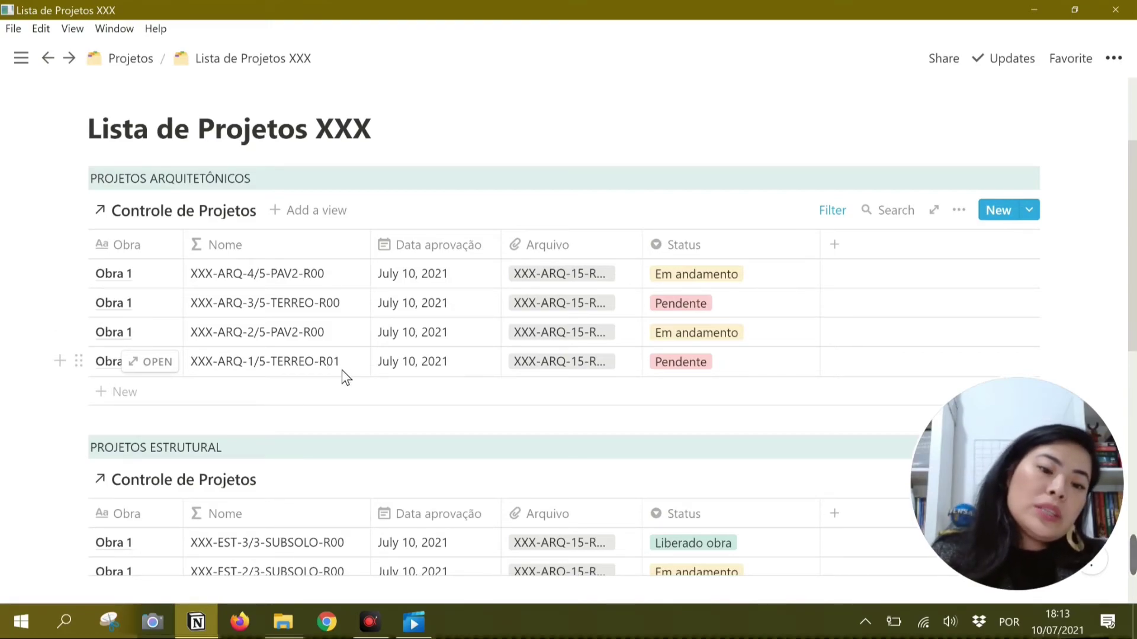
click(421, 367)
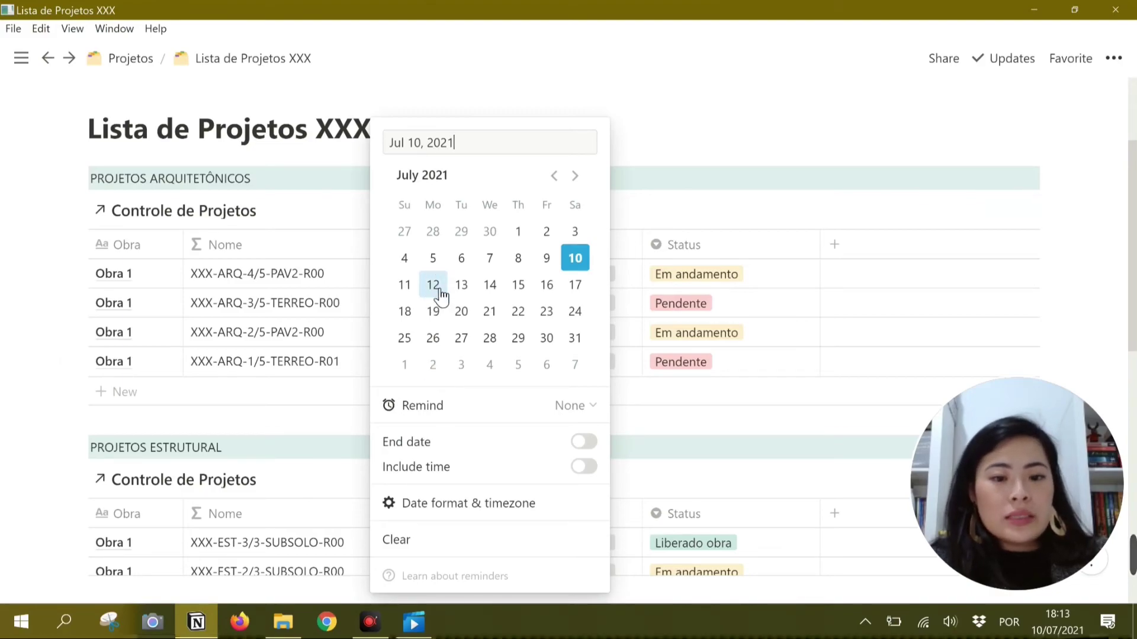
click(468, 287)
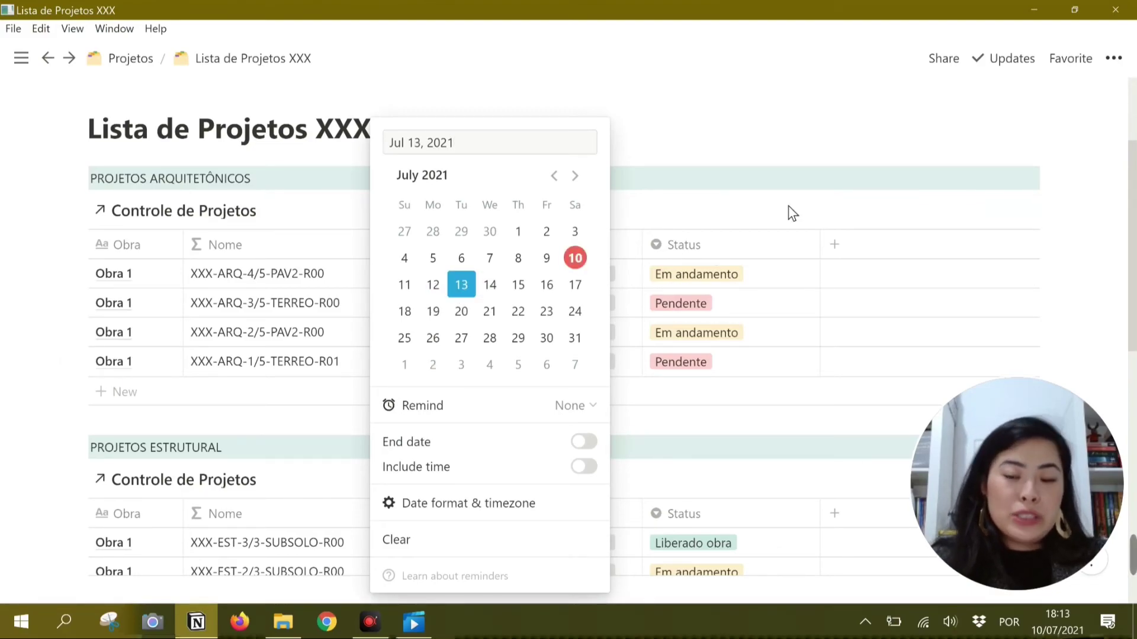
key(Escape)
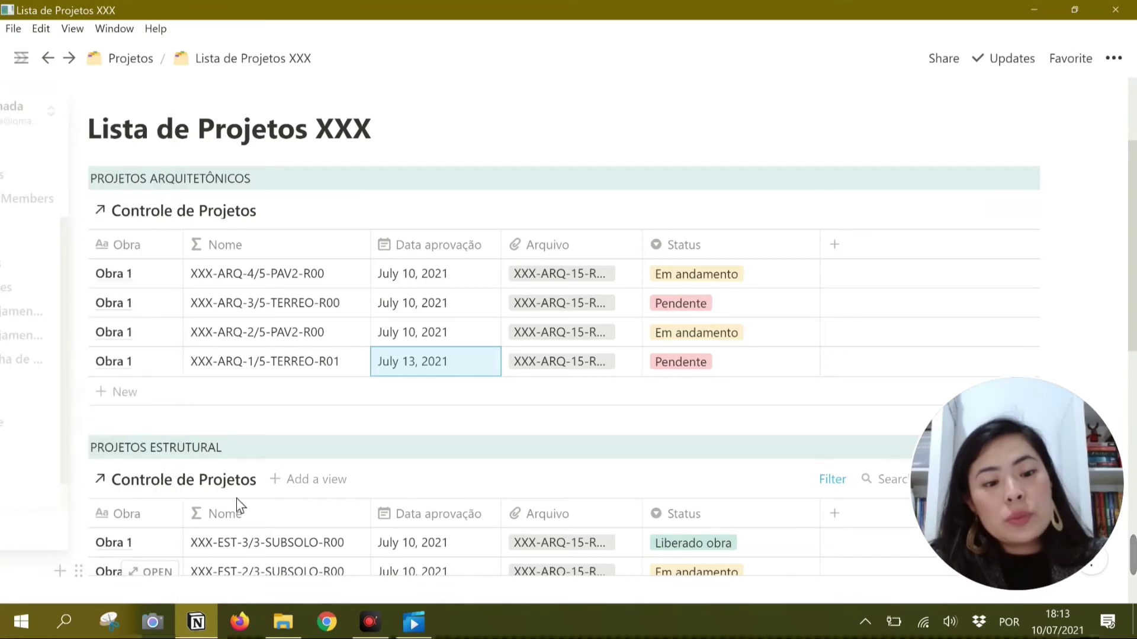
- Open the parent Projetos page and examine its Controle de Projetos board and the Base de Dados section
scroll(562, 325, down, 10)
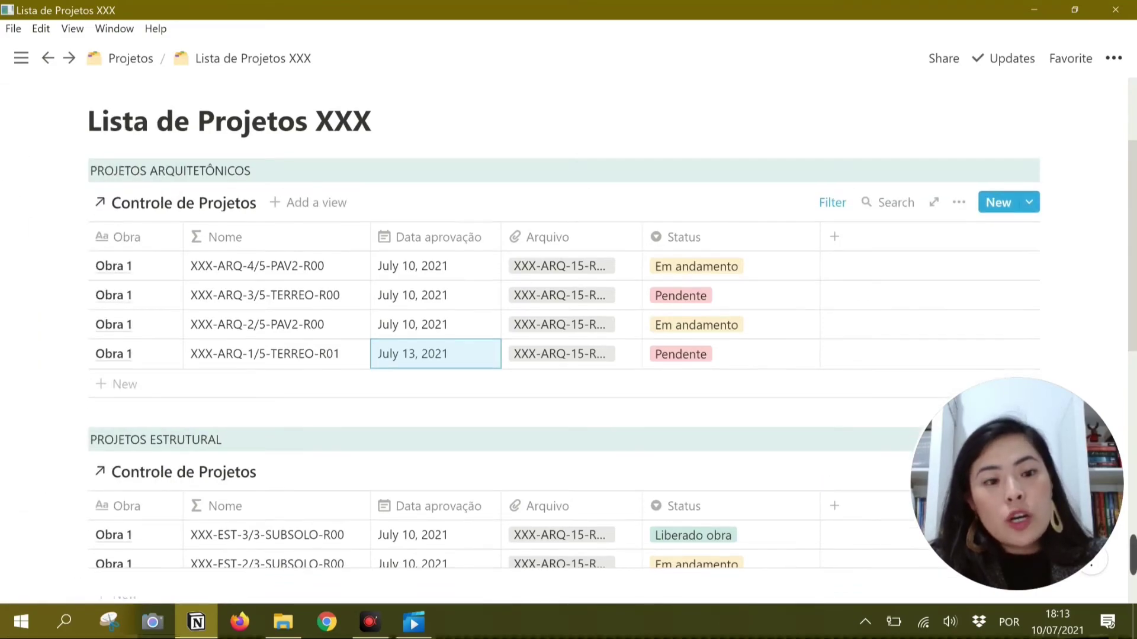
scroll(563, 326, up, 10)
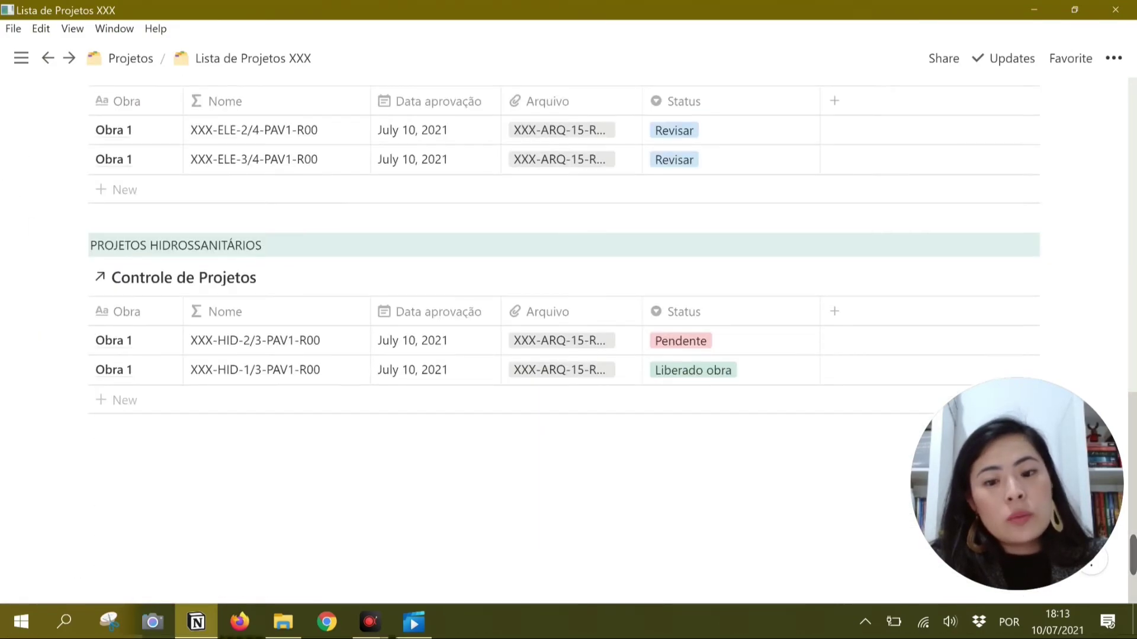
scroll(670, 501, up, 2)
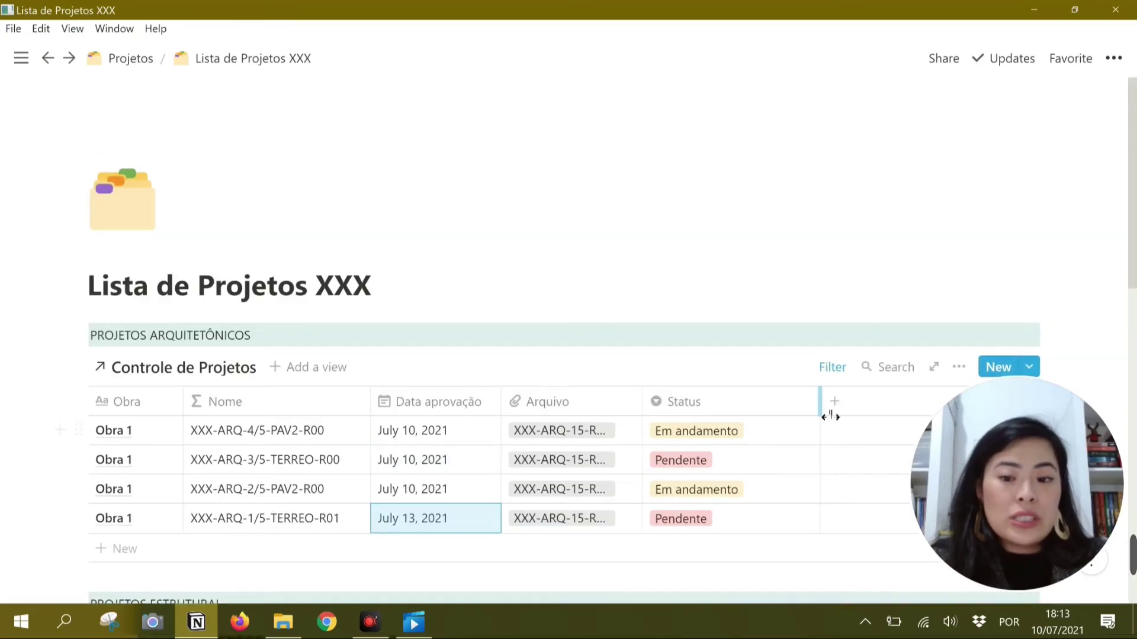
click(135, 64)
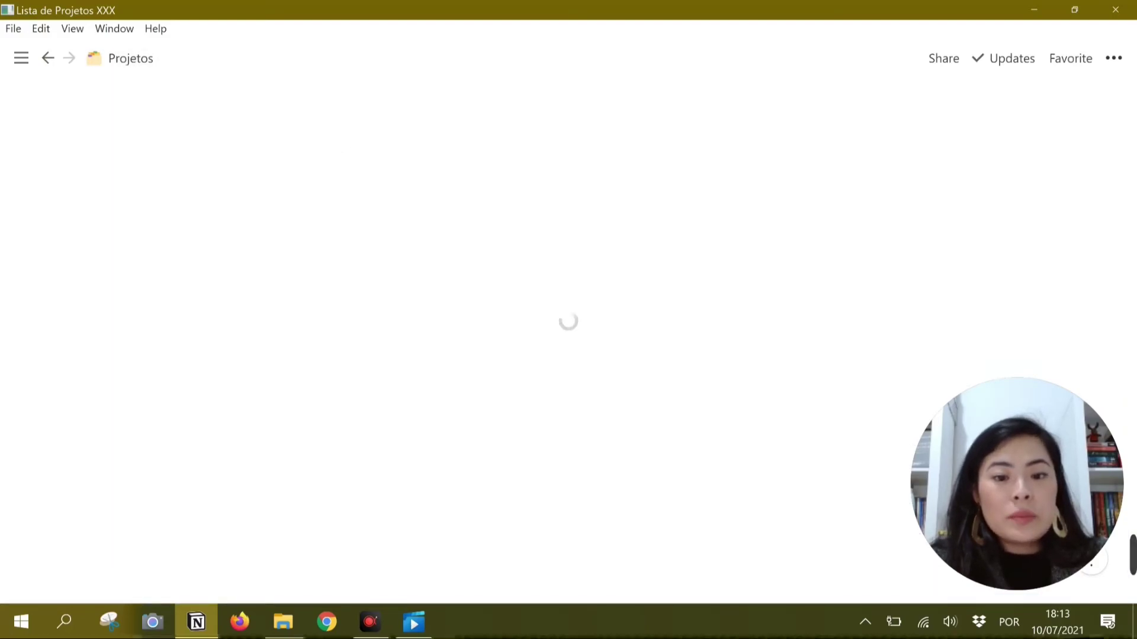
scroll(653, 369, down, 4)
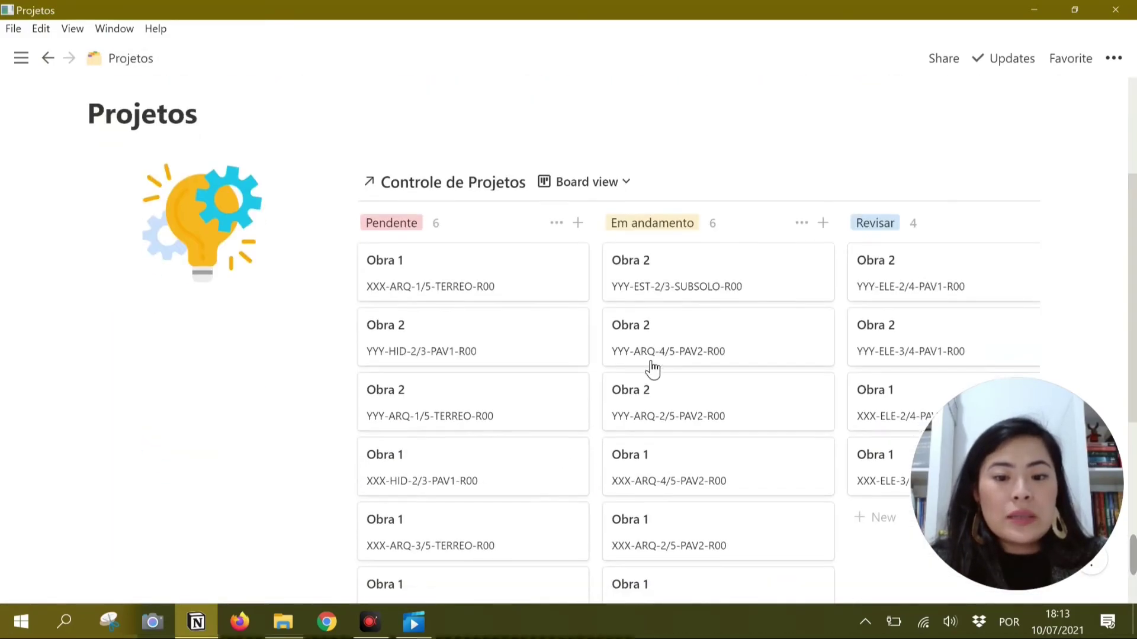
scroll(653, 368, down, 1)
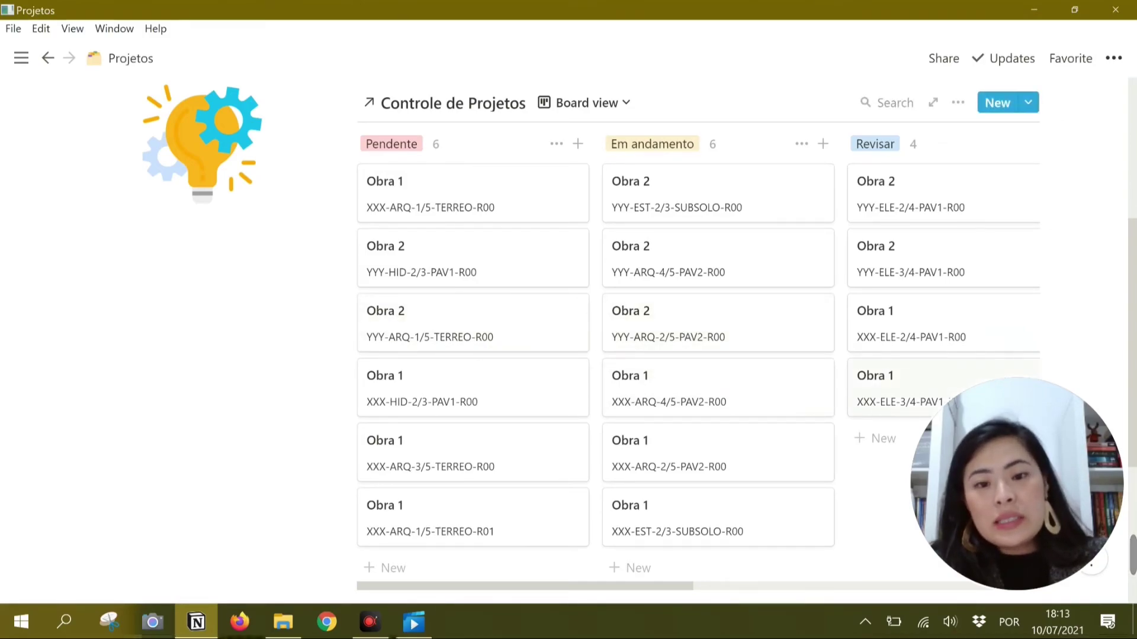
scroll(820, 489, down, 4)
scroll(820, 490, up, 5)
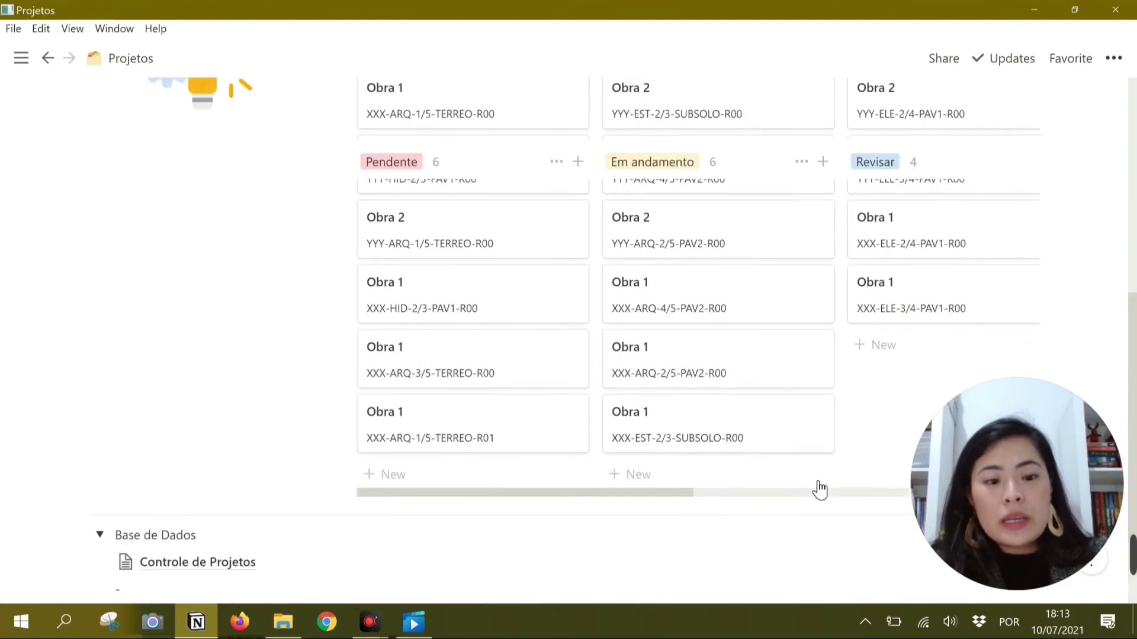
scroll(819, 490, down, 2)
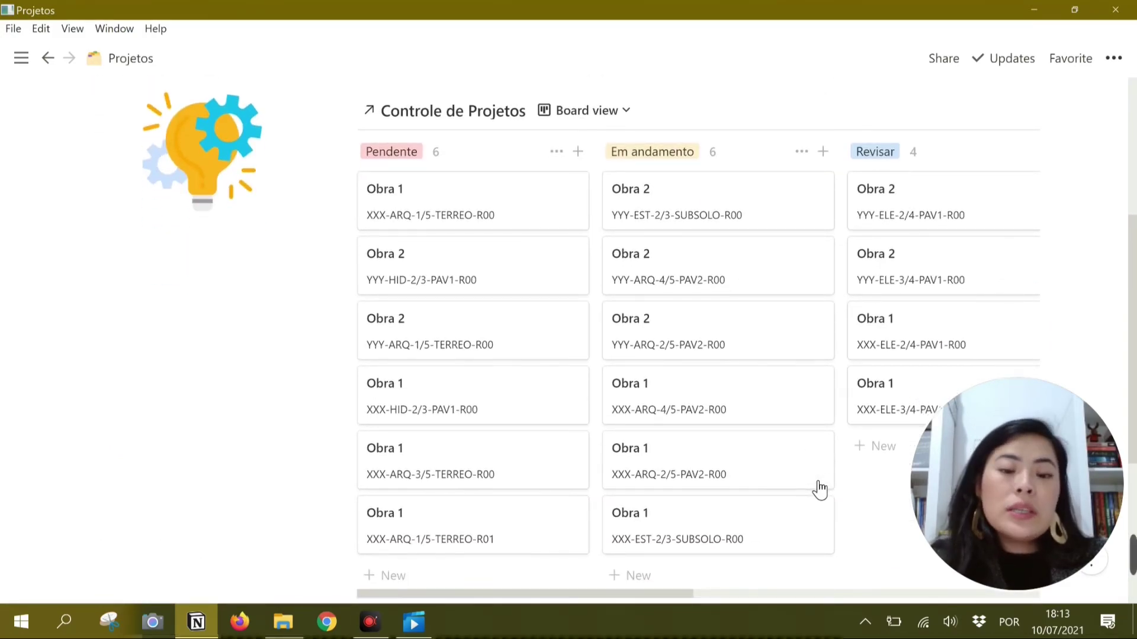
scroll(820, 490, down, 5)
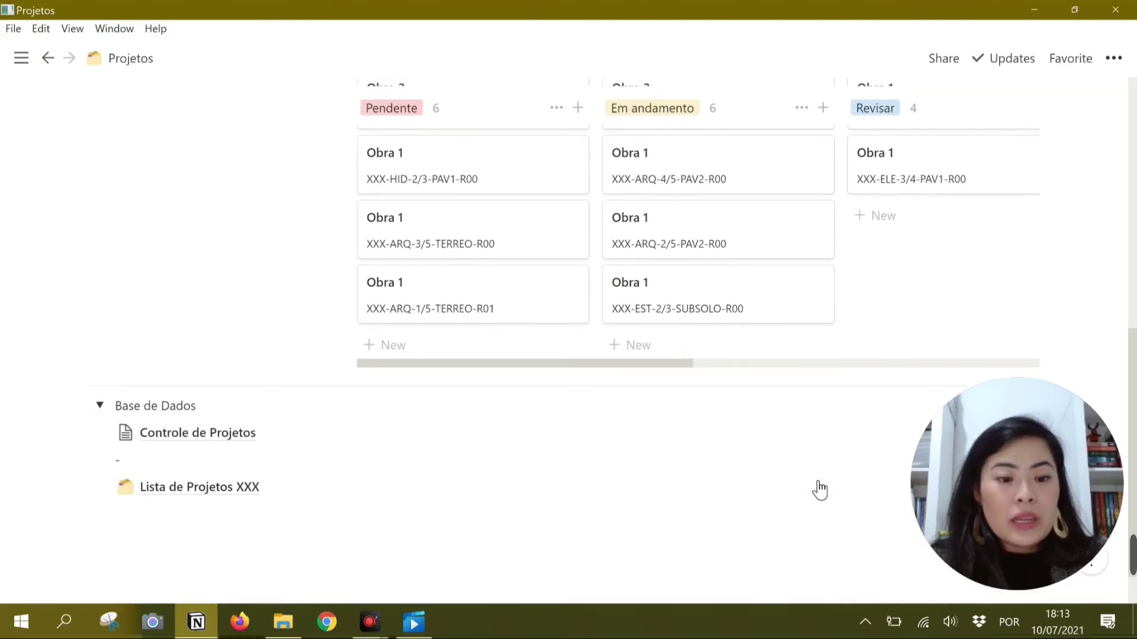
- Move the Lista de Projetos XXX page link out of Base de Dados to below the lightbulb image and narrow that column
scroll(820, 489, up, 1)
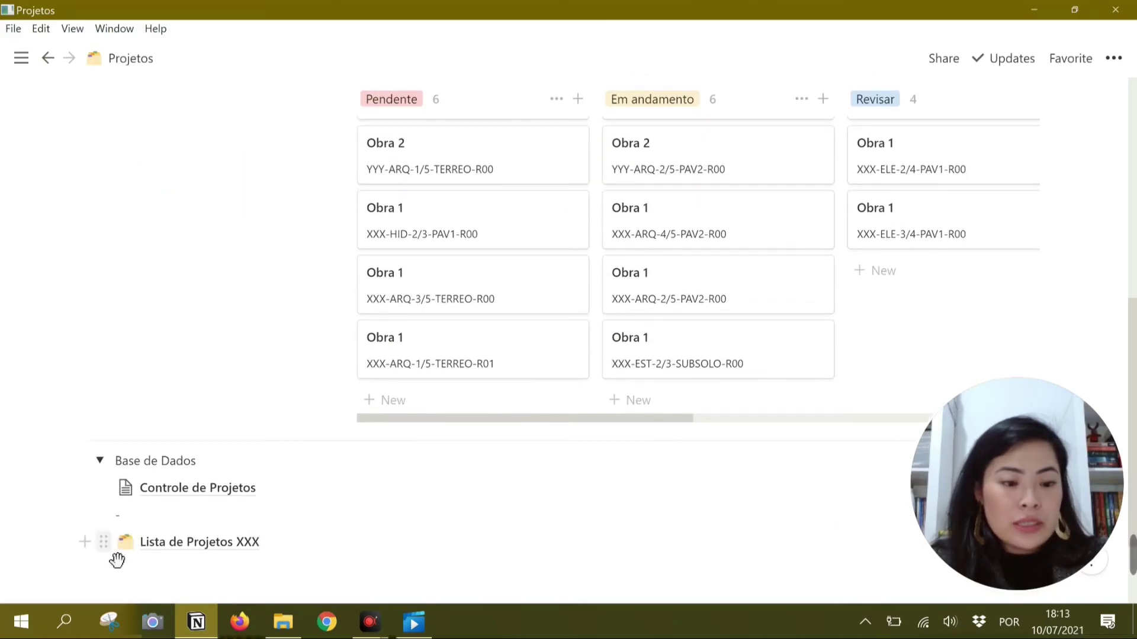
drag(103, 541, 153, 289)
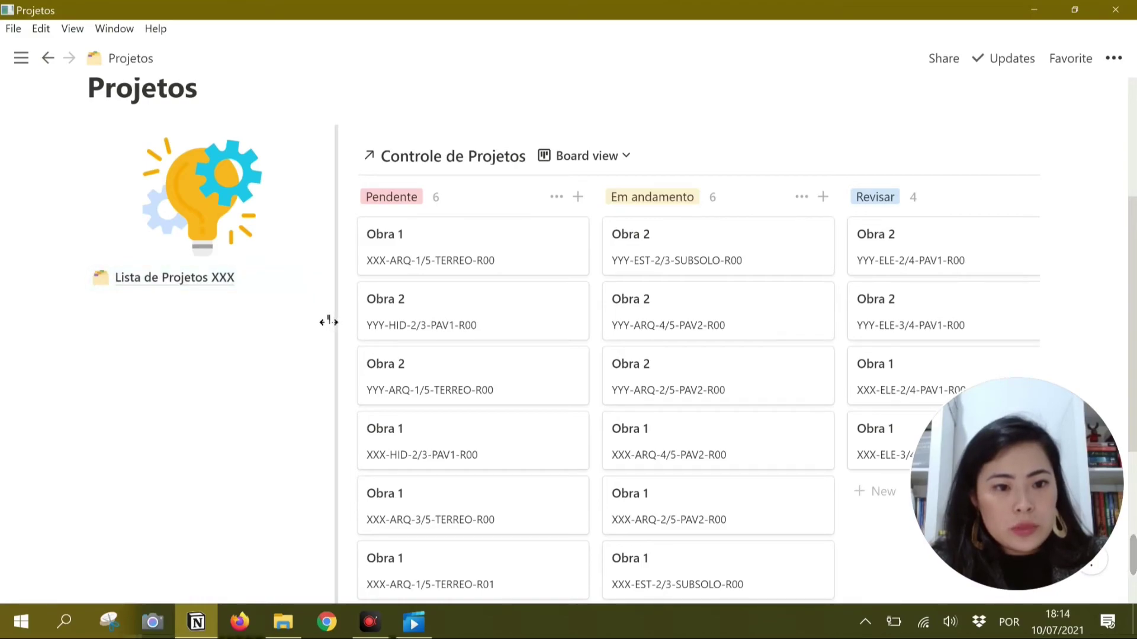
drag(336, 323, 278, 327)
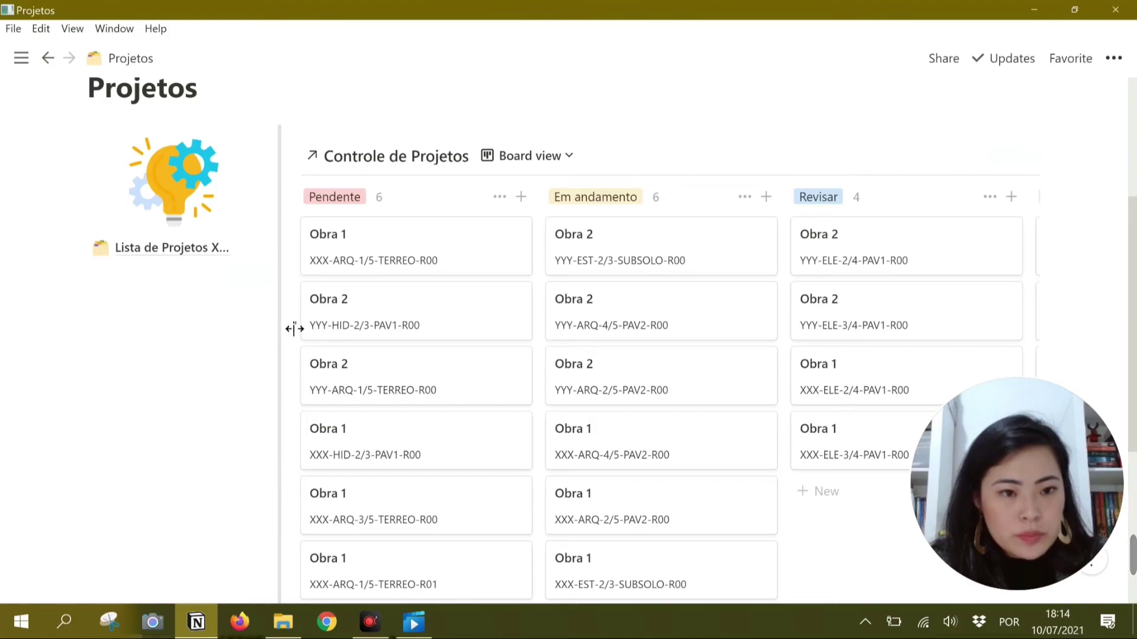
- Widen the lightbulb image column beside the Controle de Projetos board and duplicate the Lista de Projetos XXX page link
drag(314, 326, 336, 327)
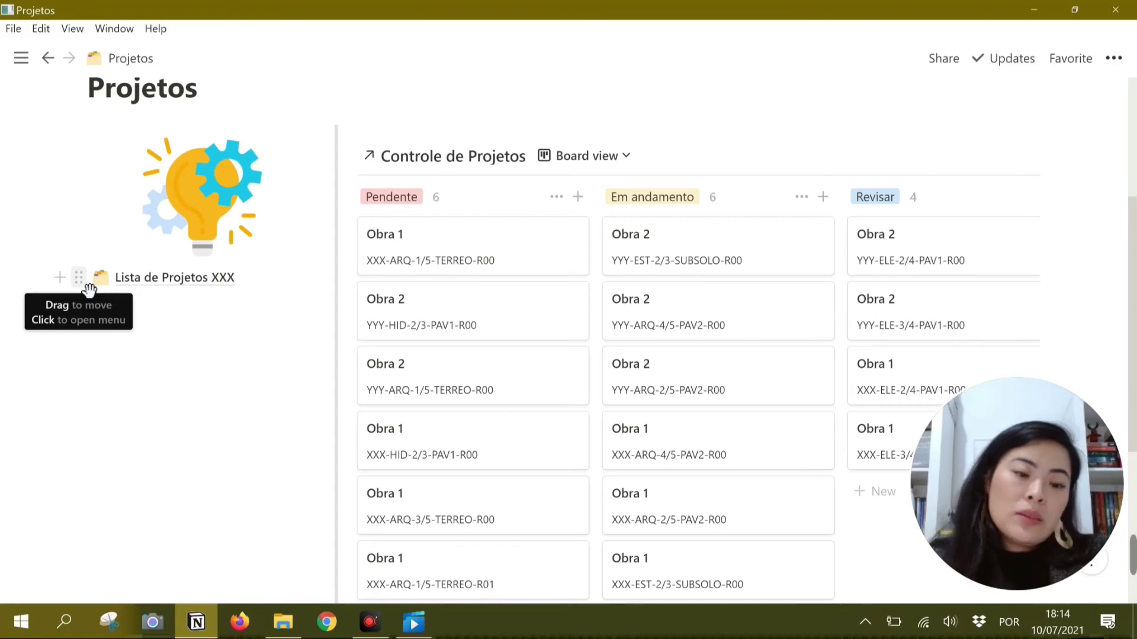
click(78, 281)
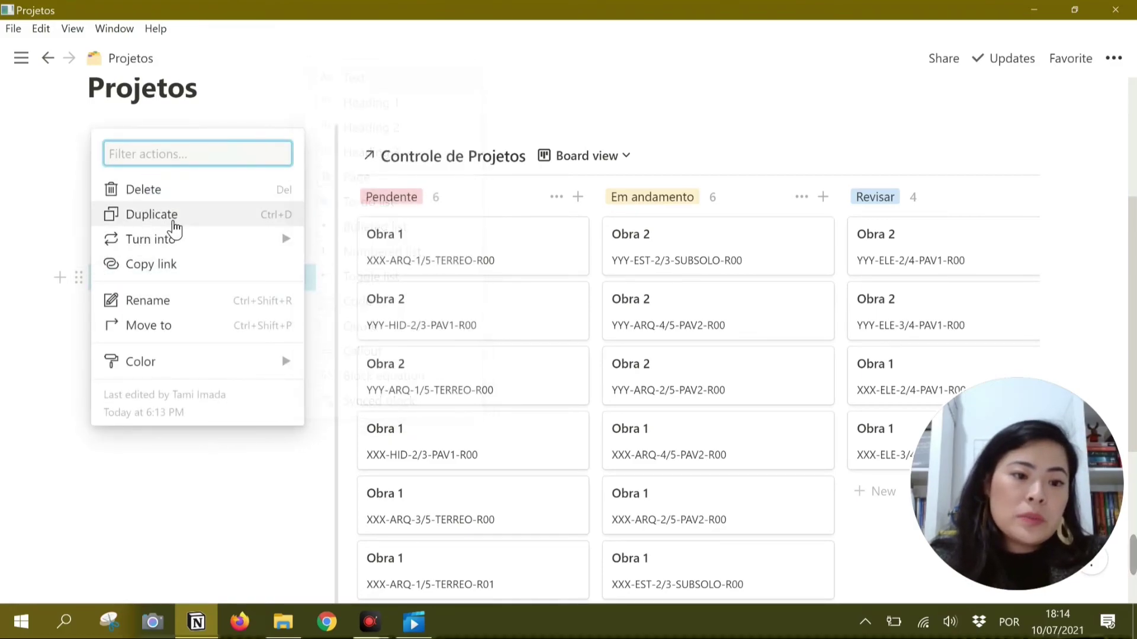
click(173, 224)
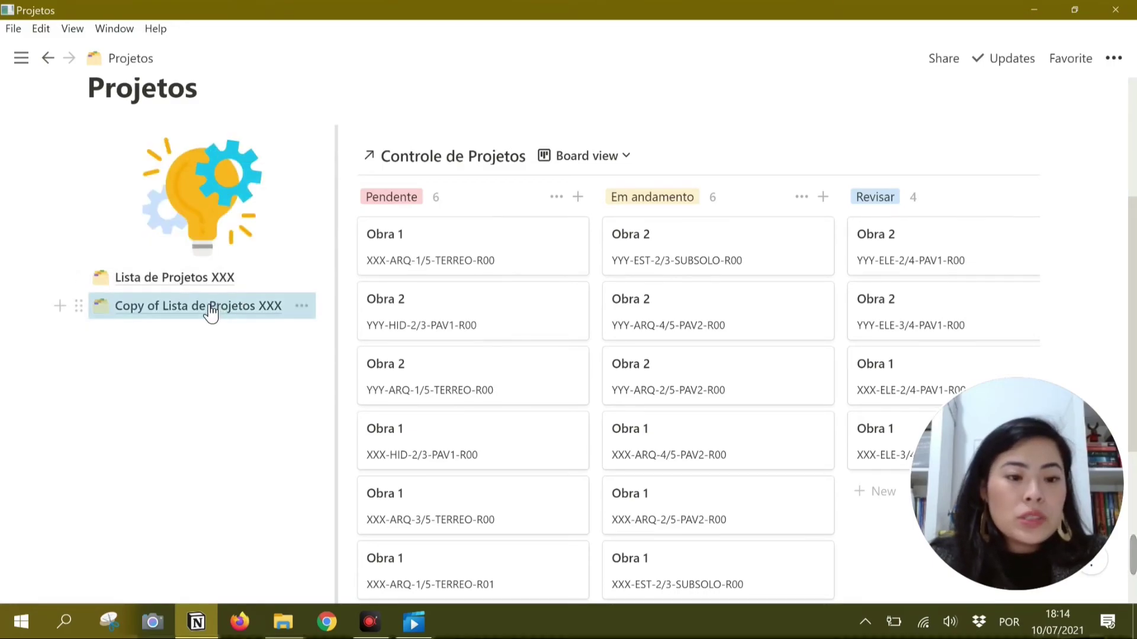
- Open the duplicated page and rename it as Lista de Projetos YYY
click(213, 312)
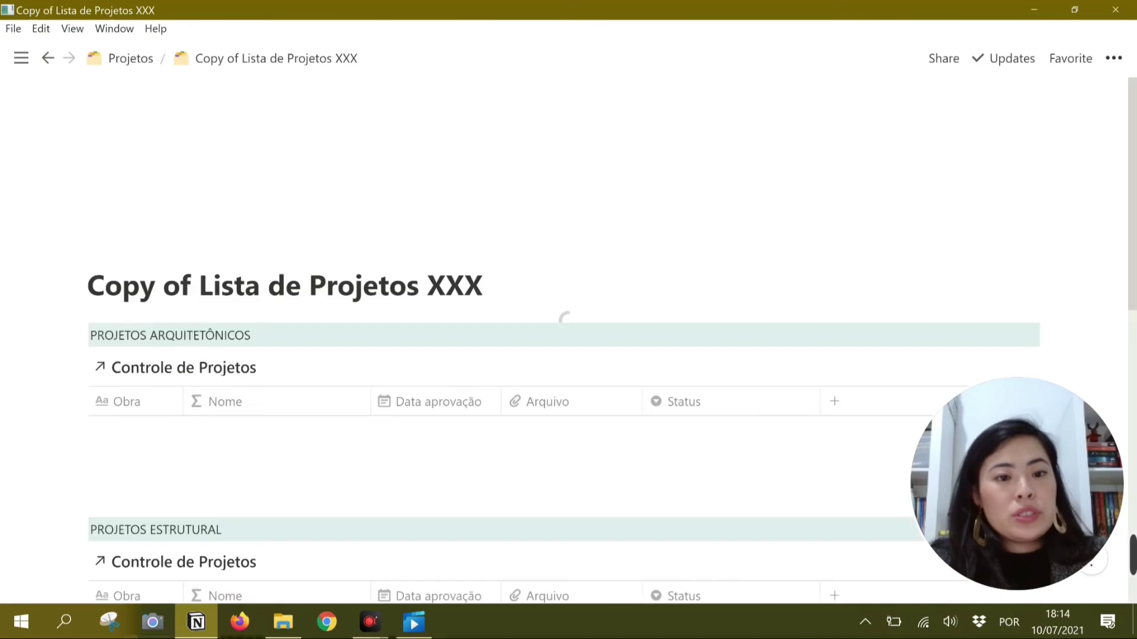
double_click(445, 286)
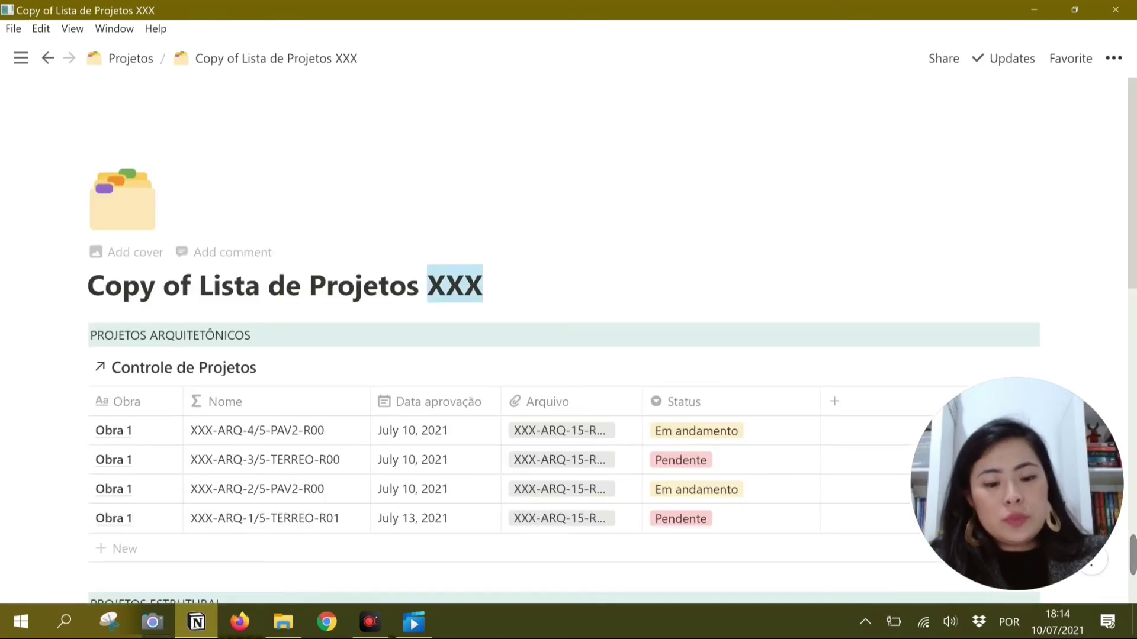
text(YYY)
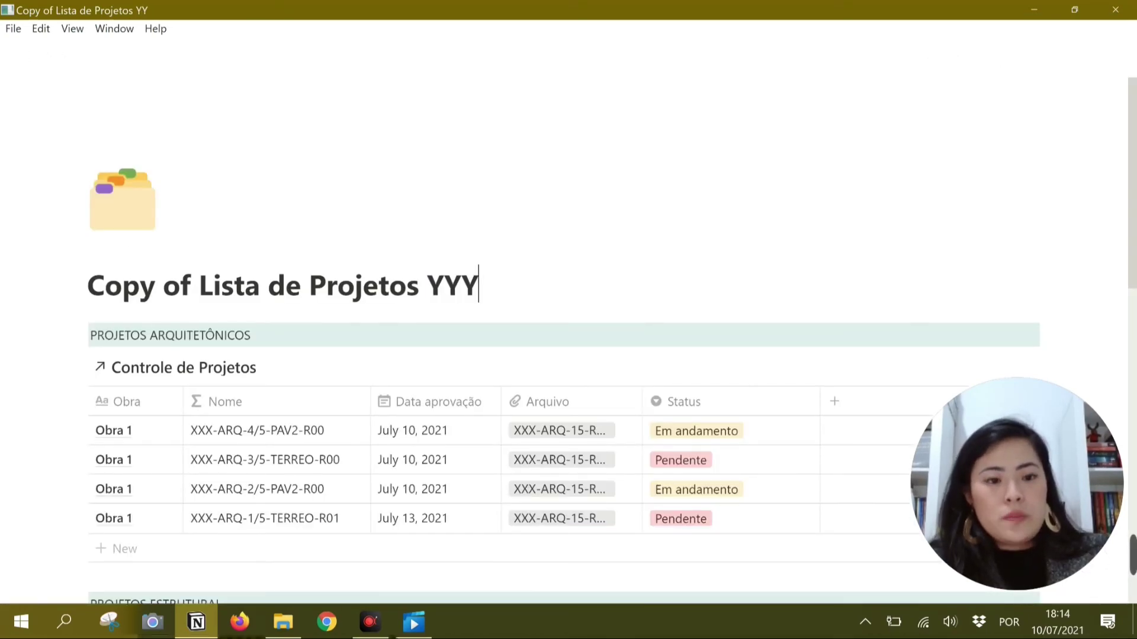
key(BackSpace)
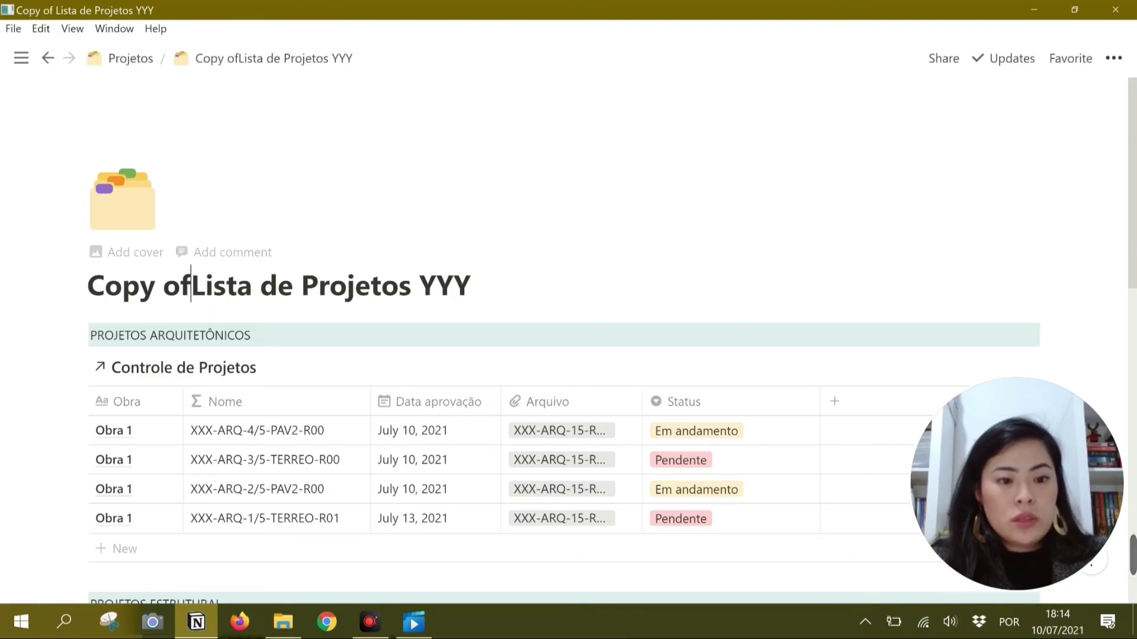
key(BackSpace)
key(BackSpace)
key(BackSpace)
key(BackSpace)
key(BackSpace)
key(BackSpace)
key(BackSpace)
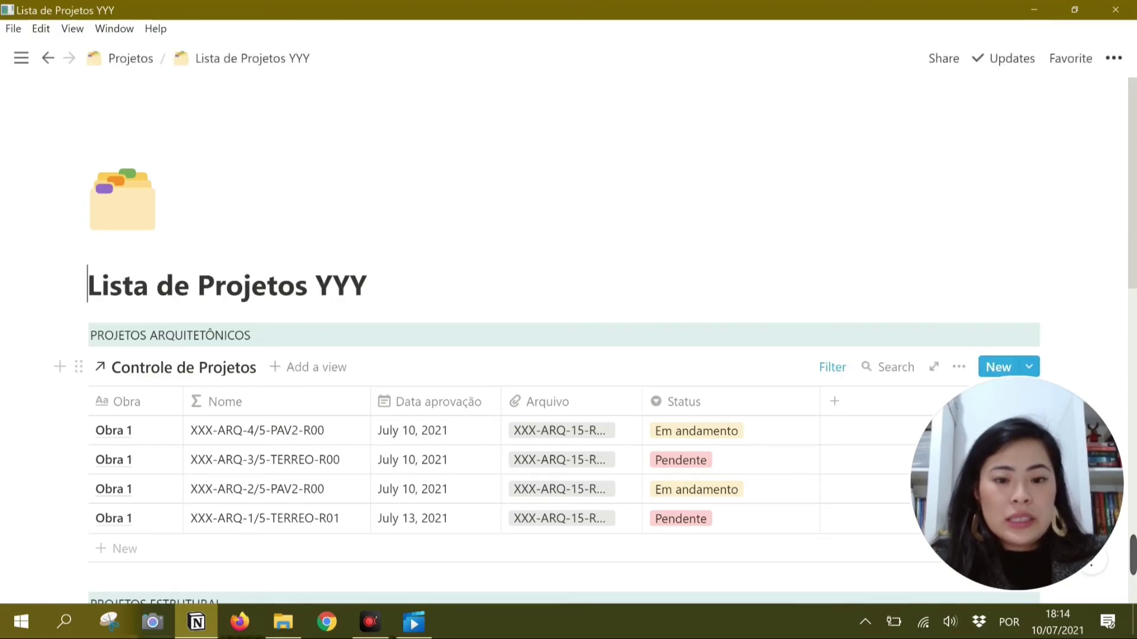
- Set the Cód. Obra filter of the PROJETOS ARQUITETÔNICOS table to contain YYY
click(830, 368)
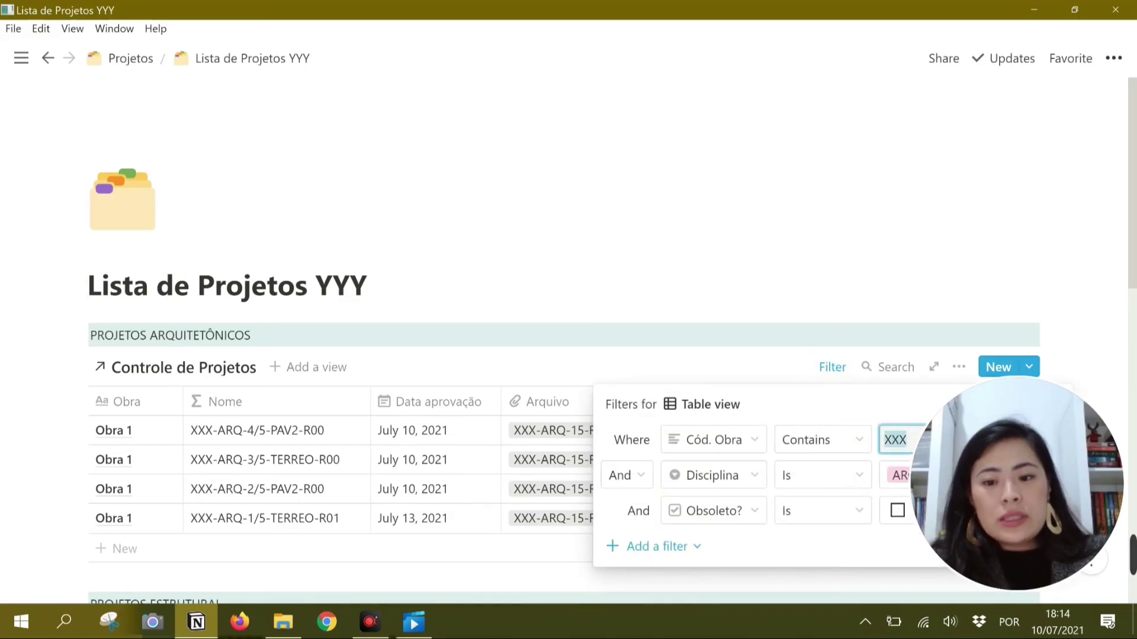
text(YYY)
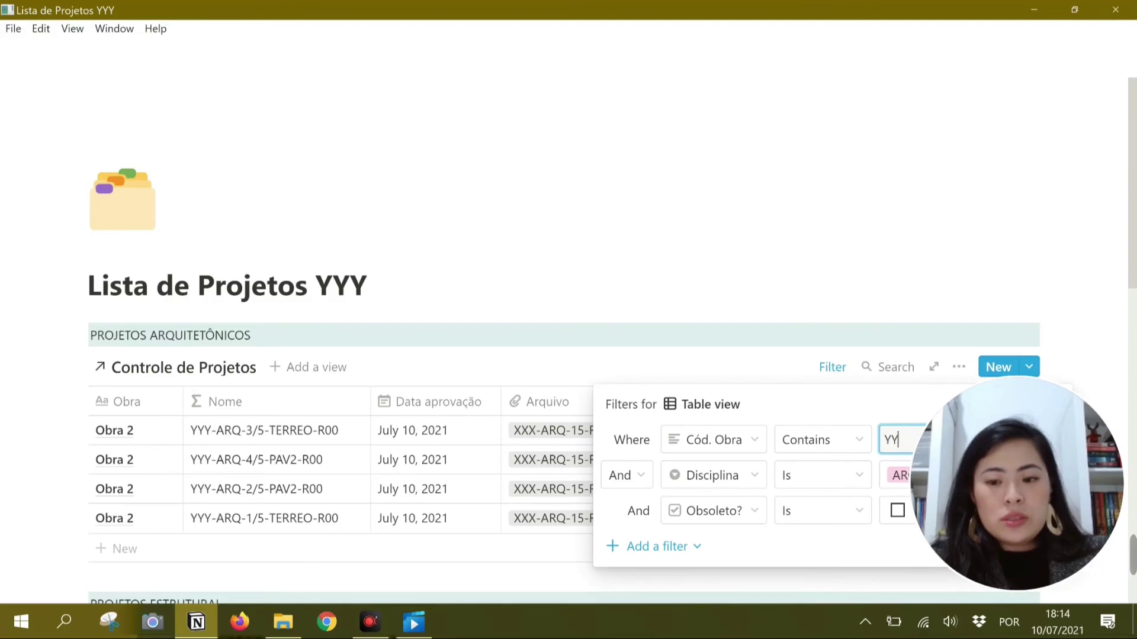
click(1074, 275)
- Set the Cód. Obra filter to contain YYY in the PROJETOS ESTRUTURAL, ELÉTRICOS and HIDROSSANITÁRIOS tables
scroll(1074, 274, down, 3)
scroll(687, 310, down, 2)
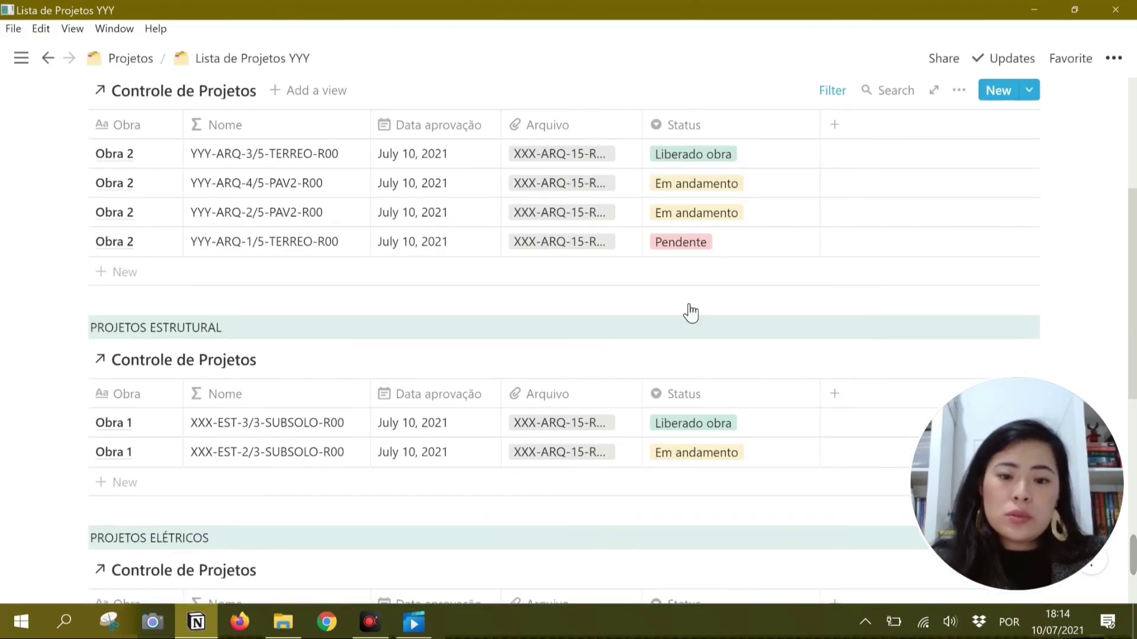
click(833, 368)
text(YYY)
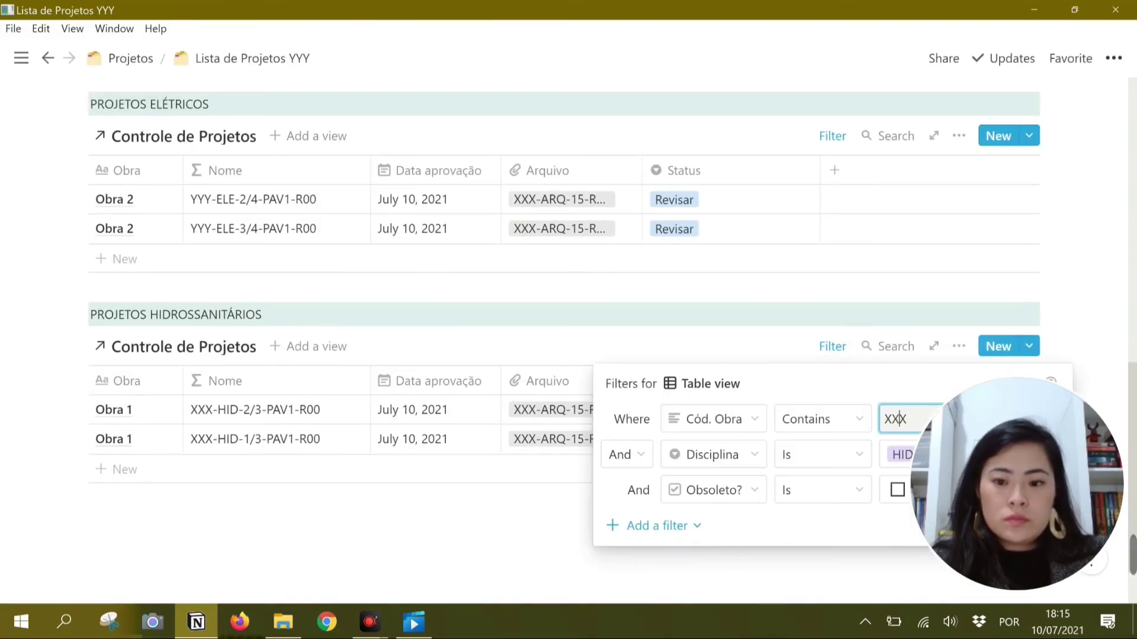
text(YYY)
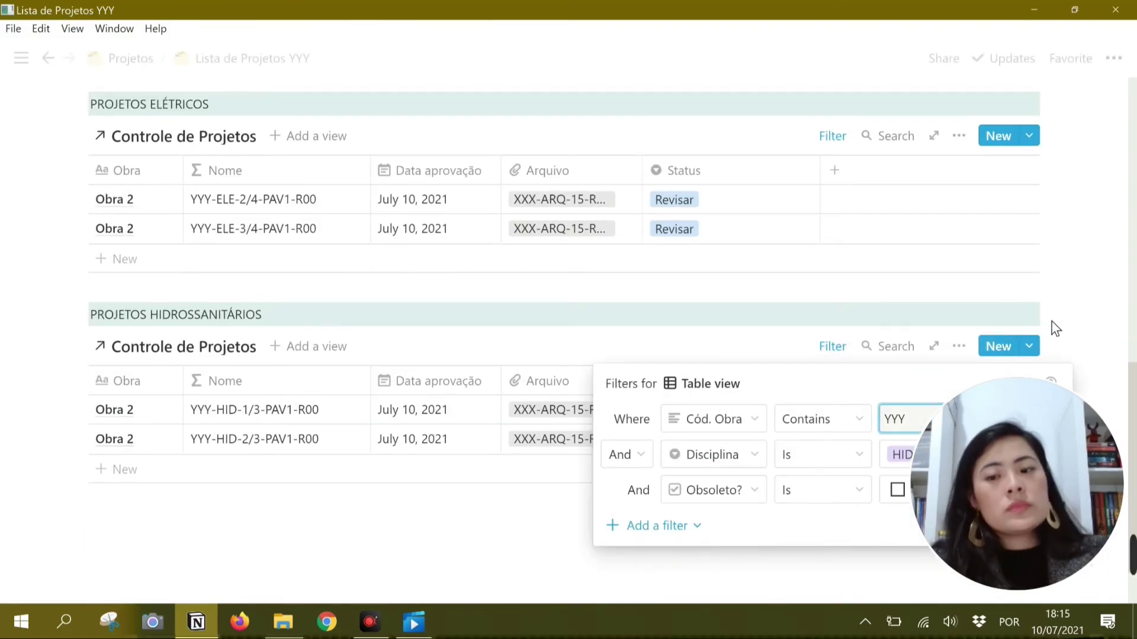
click(1073, 317)
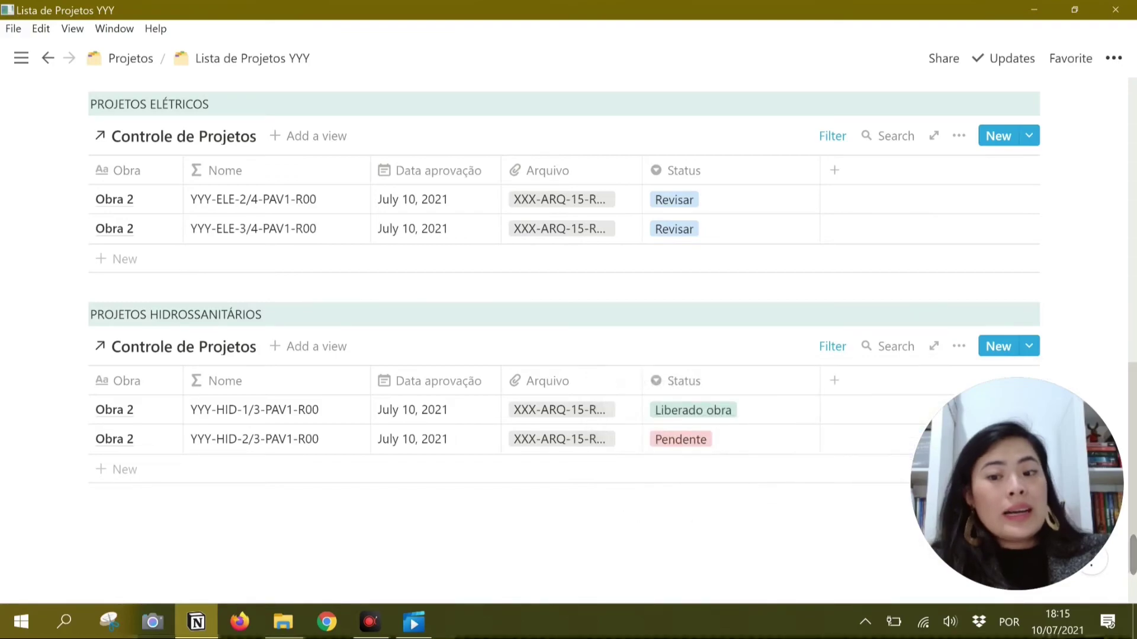
click(967, 352)
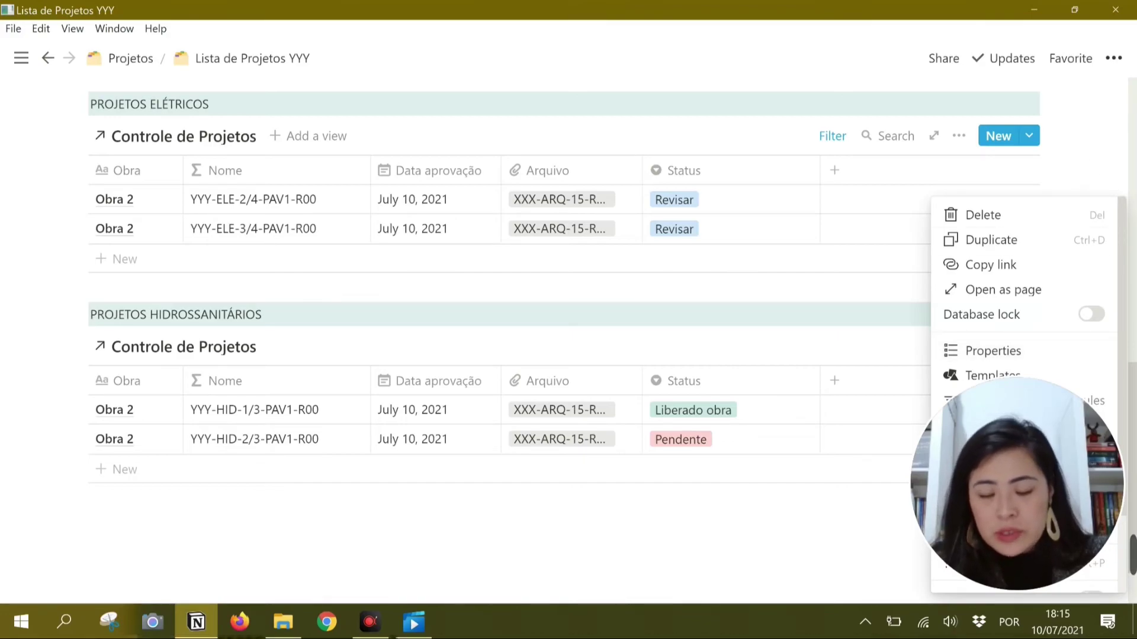
click(1089, 162)
scroll(1089, 162, down, 1)
scroll(564, 280, down, 1)
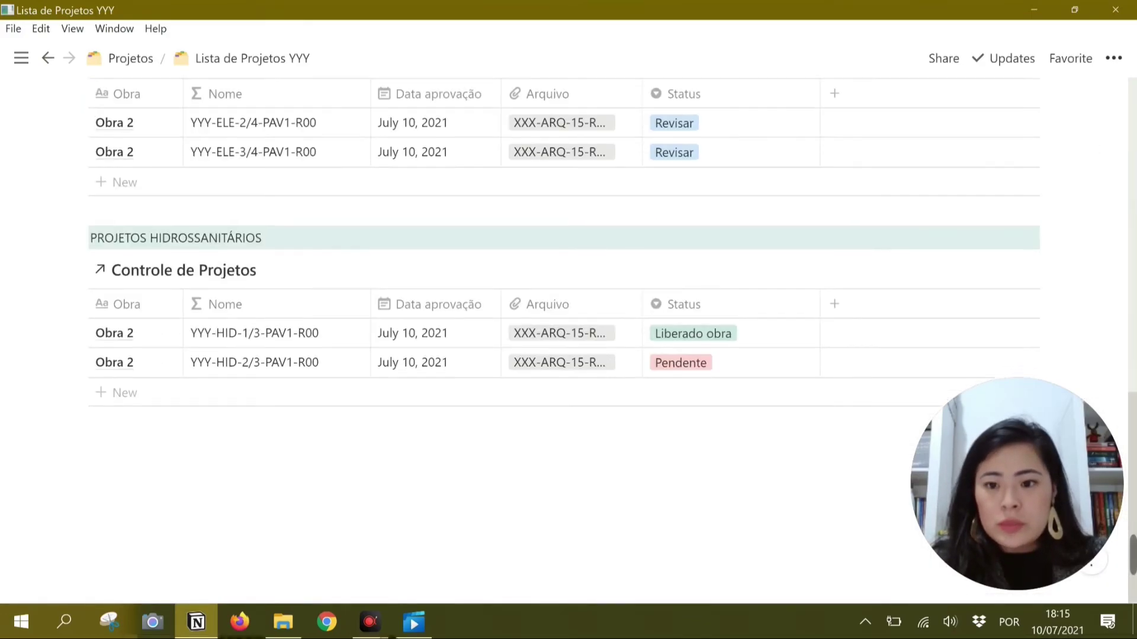
click(959, 273)
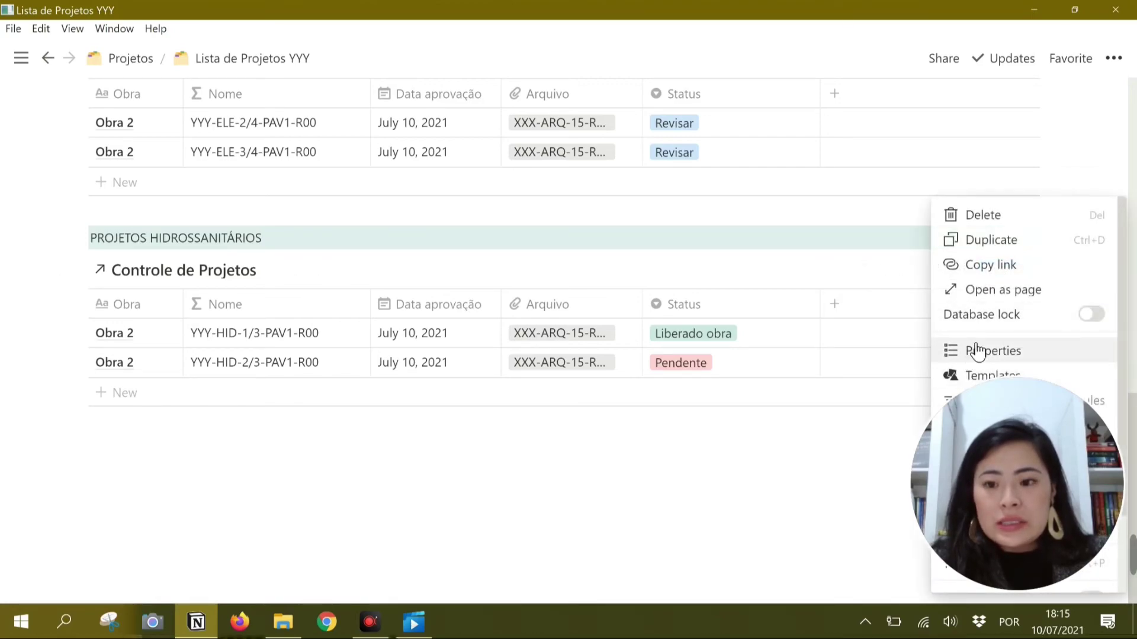
click(660, 479)
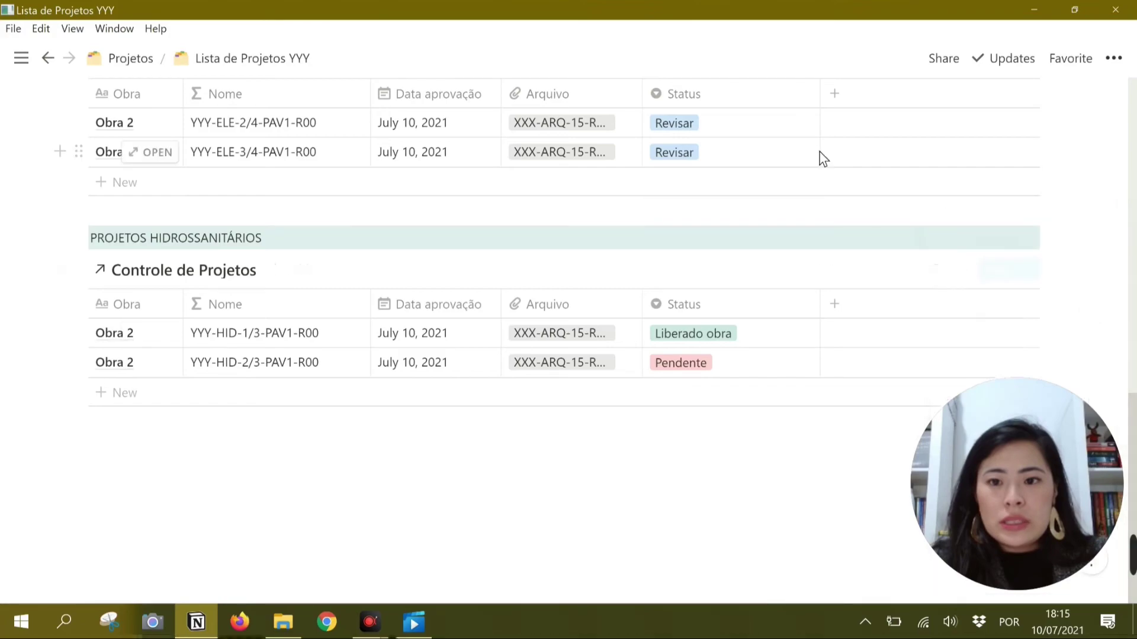
- Sort the PROJETOS ELÉTRICOS table by Folha in ascending order
scroll(829, 157, up, 1)
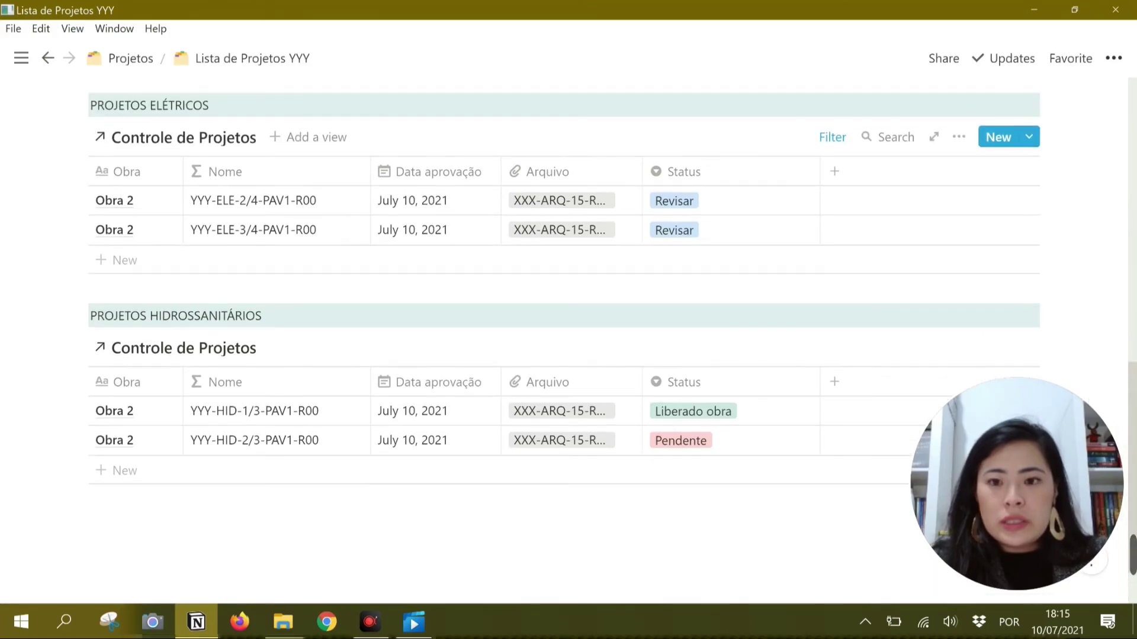
click(959, 139)
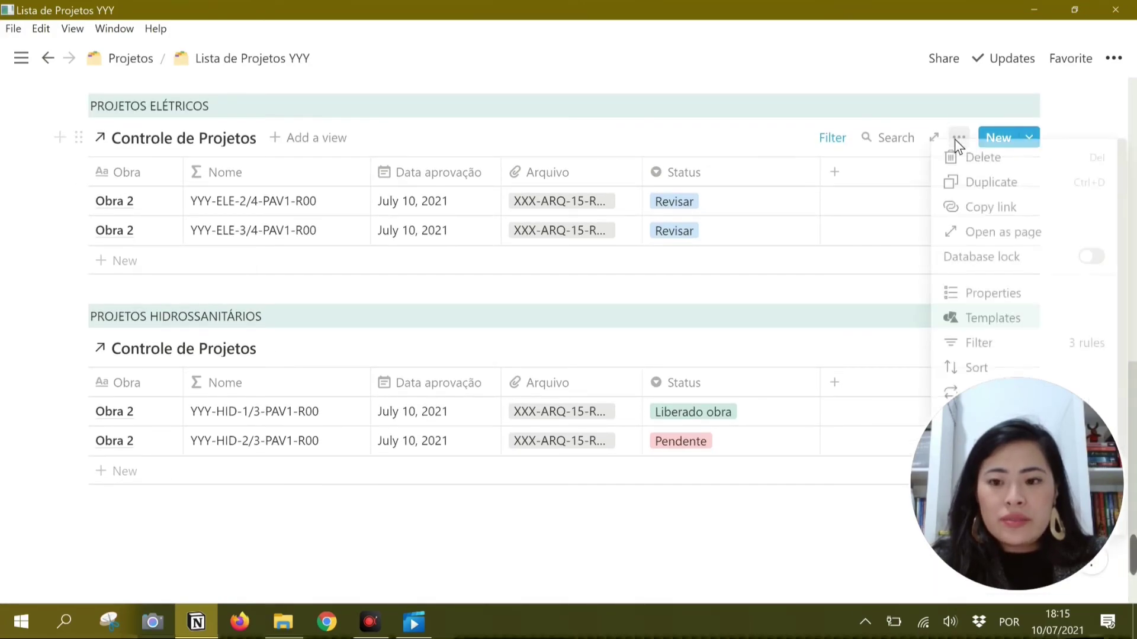
click(960, 370)
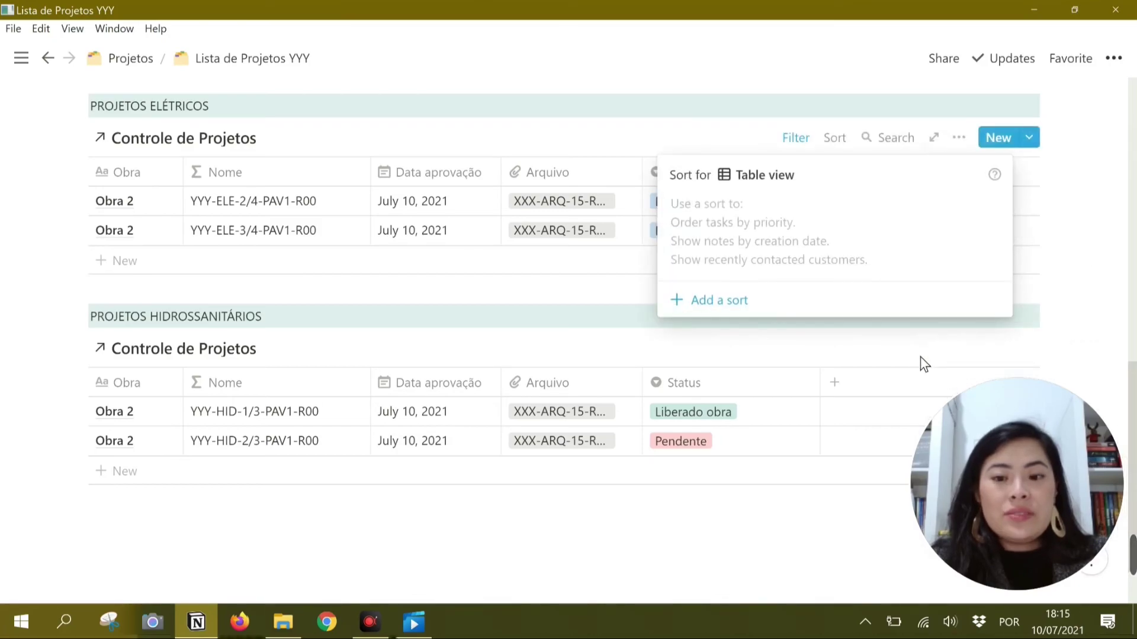
click(745, 302)
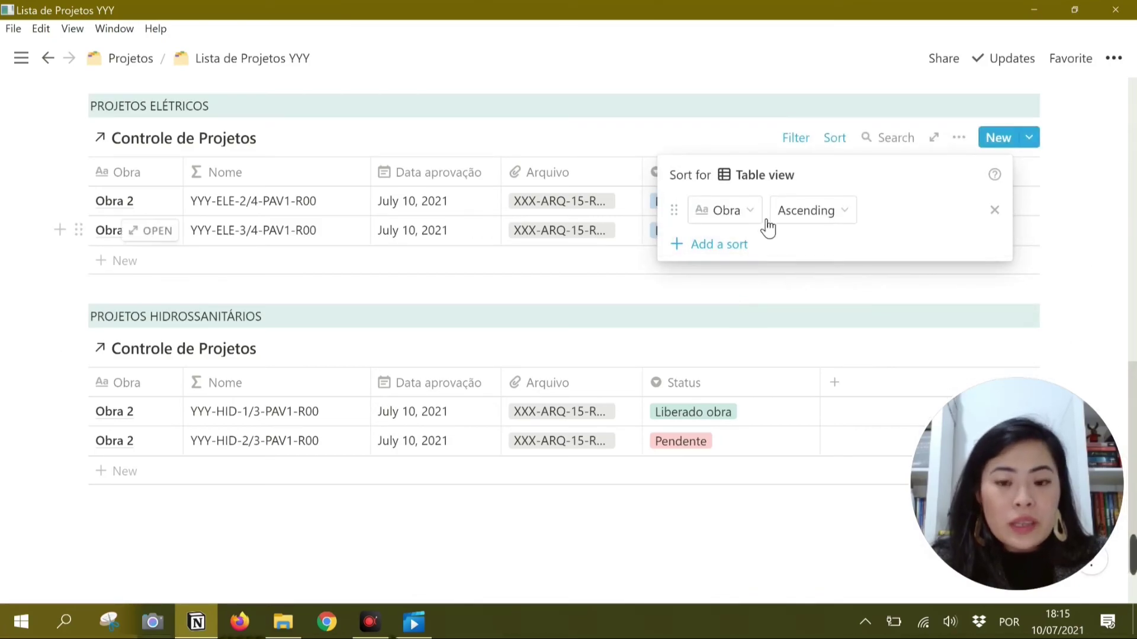
click(749, 211)
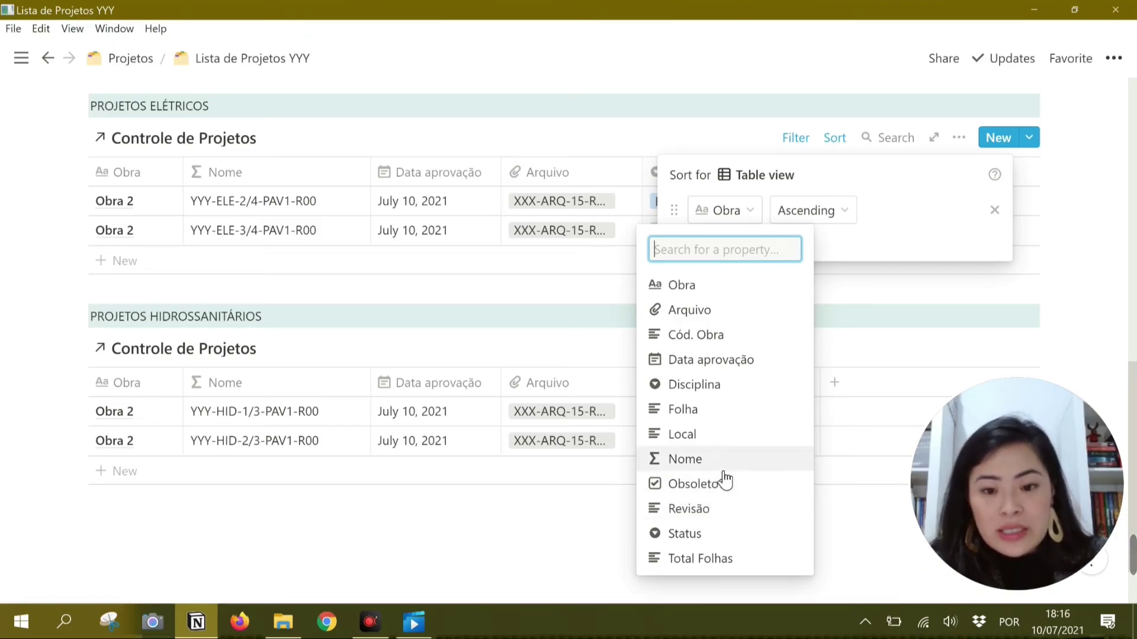
click(735, 418)
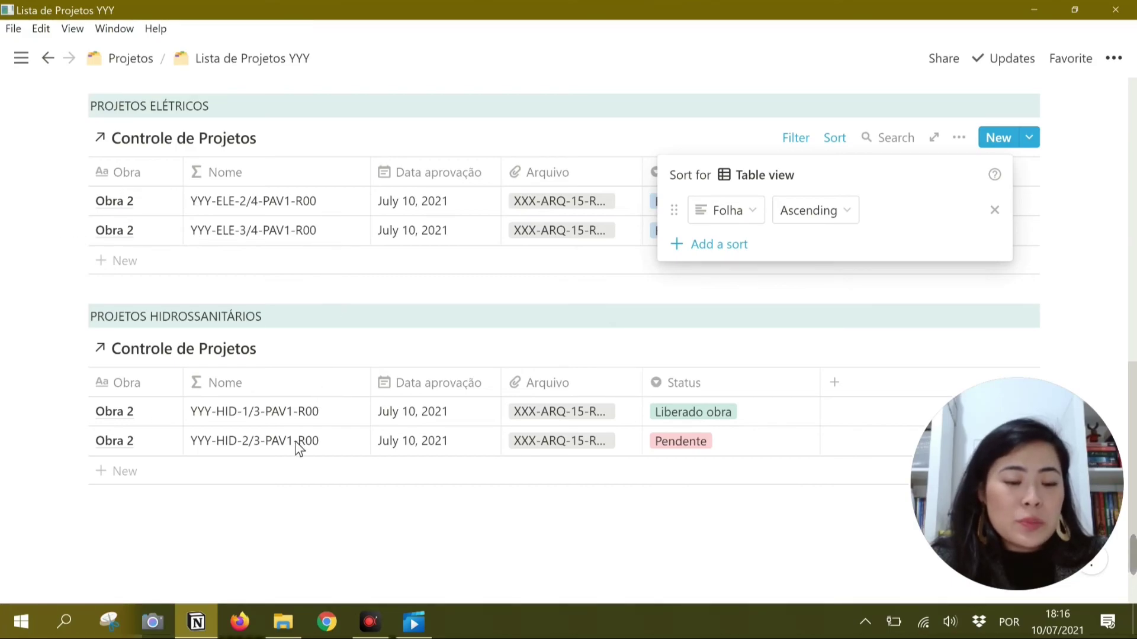
click(274, 504)
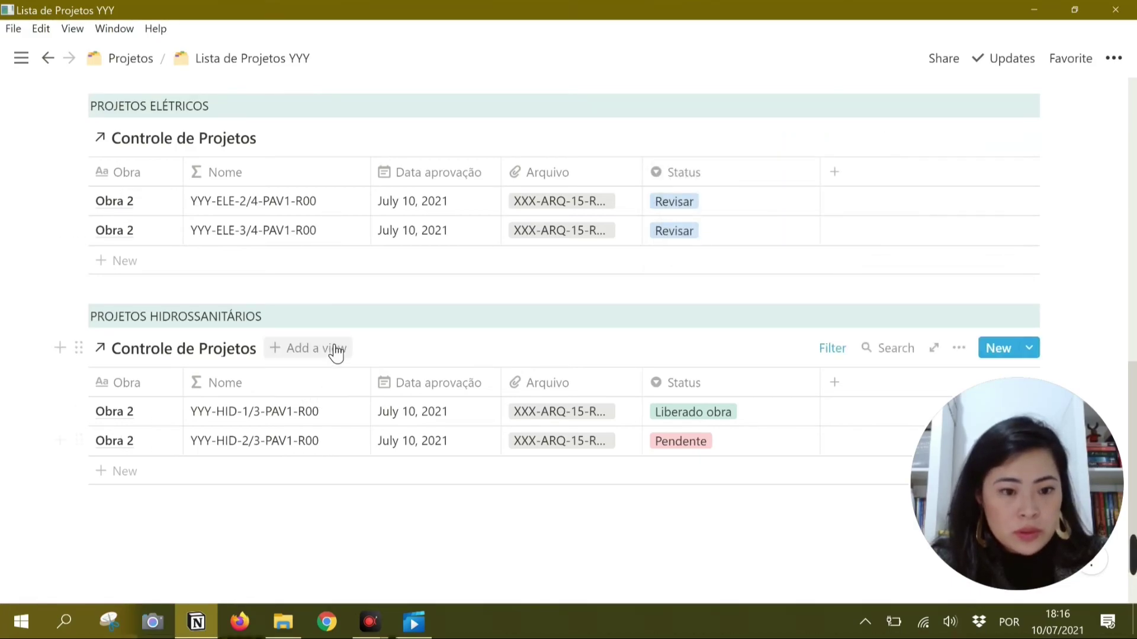
- Add a blank row to the PROJETOS ESTRUTURAL table
scroll(330, 350, up, 3)
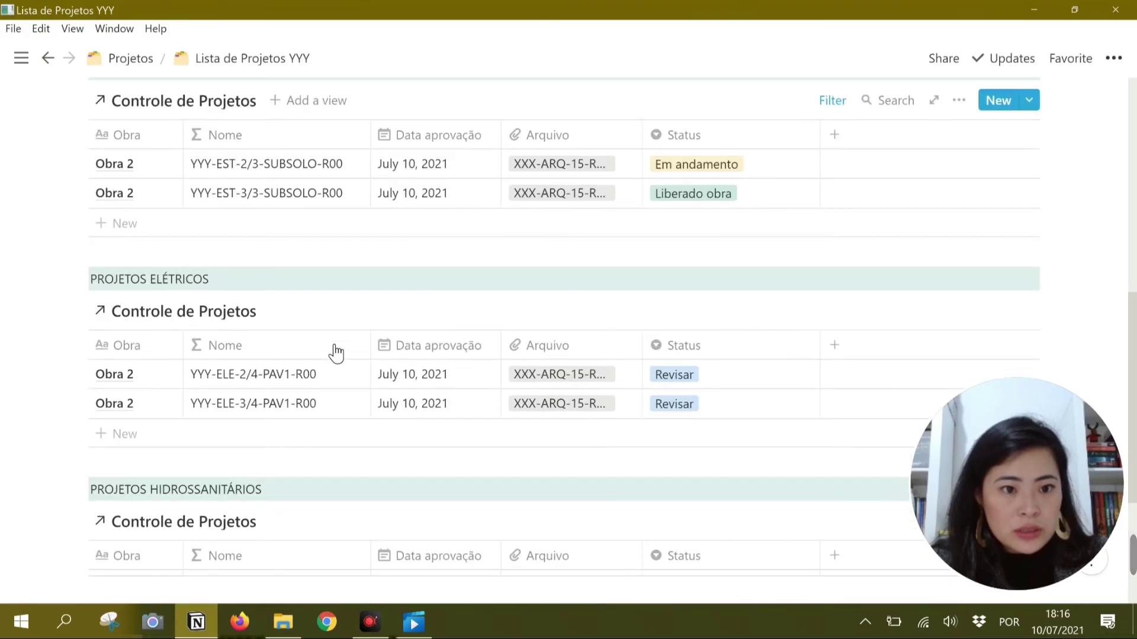
scroll(332, 350, up, 3)
click(332, 349)
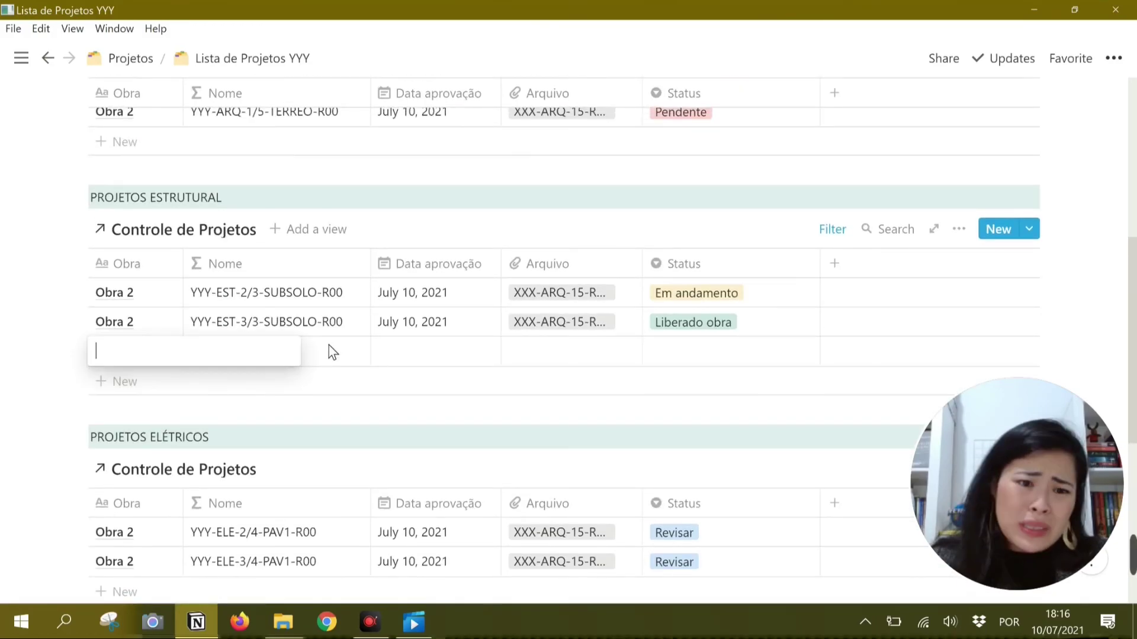
key(Escape)
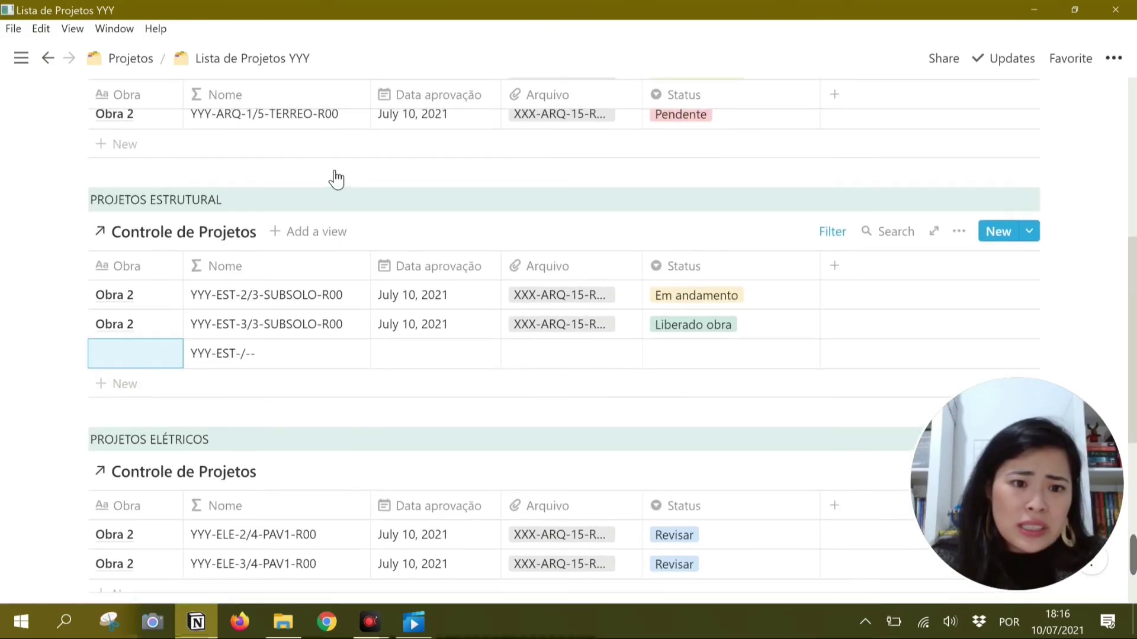
- Sort the PROJETOS ARQUITETÔNICOS table by Folha in ascending order
scroll(328, 171, up, 3)
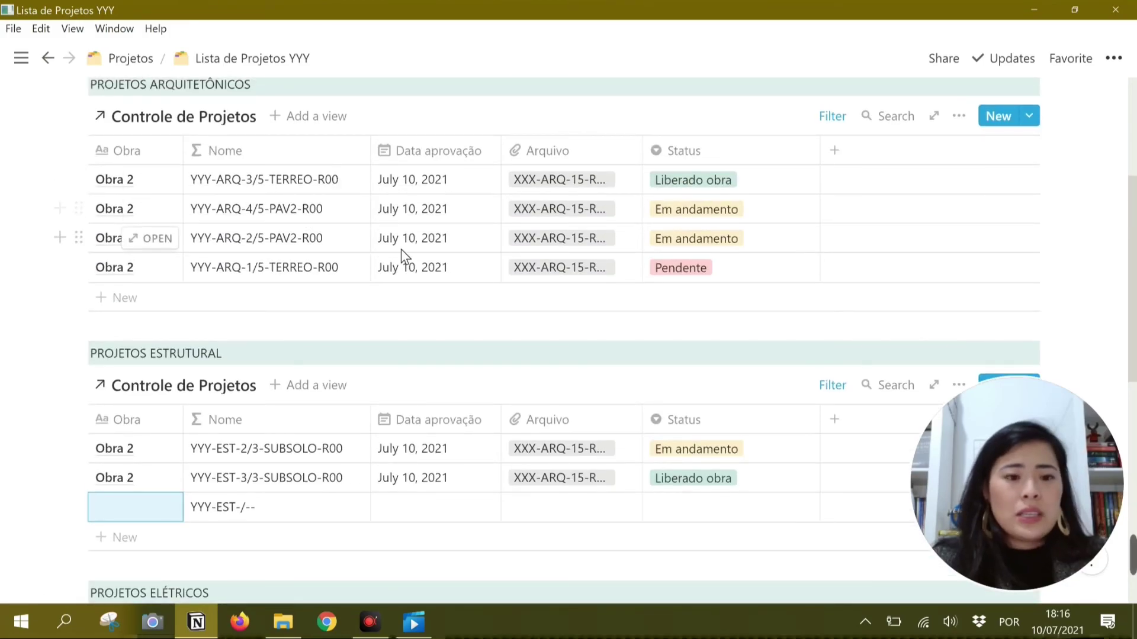
click(959, 117)
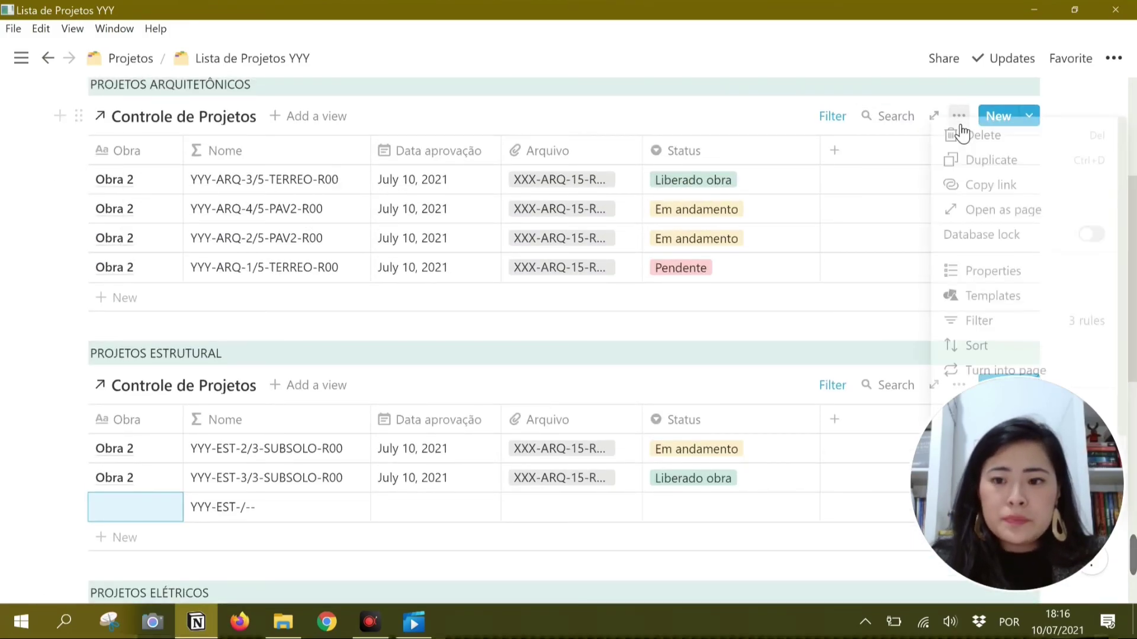
click(974, 348)
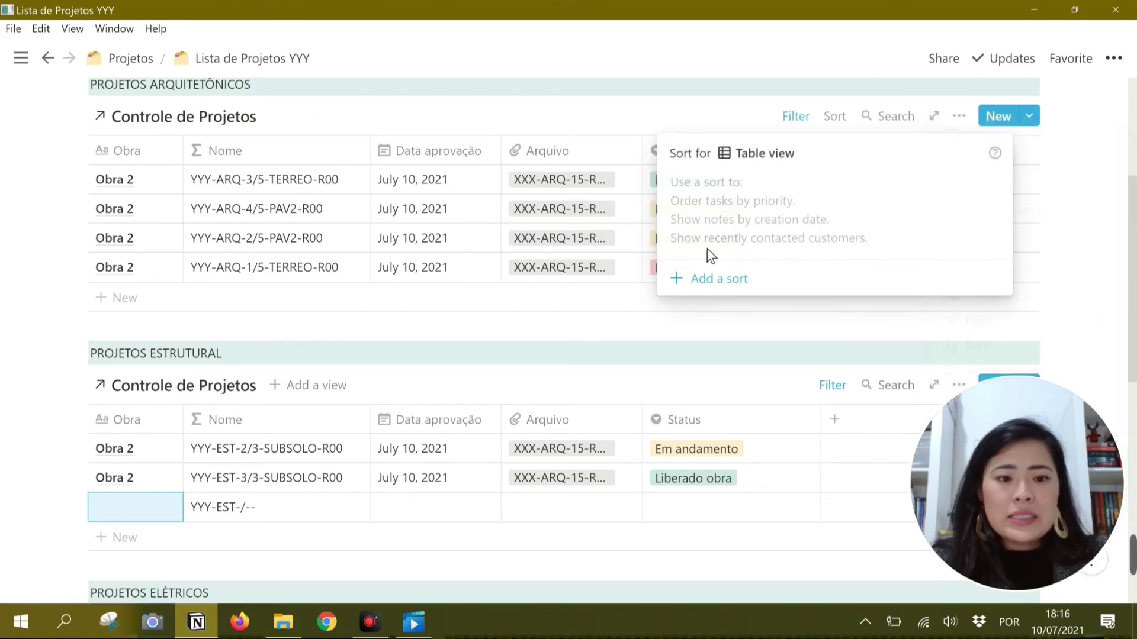
click(740, 283)
click(753, 198)
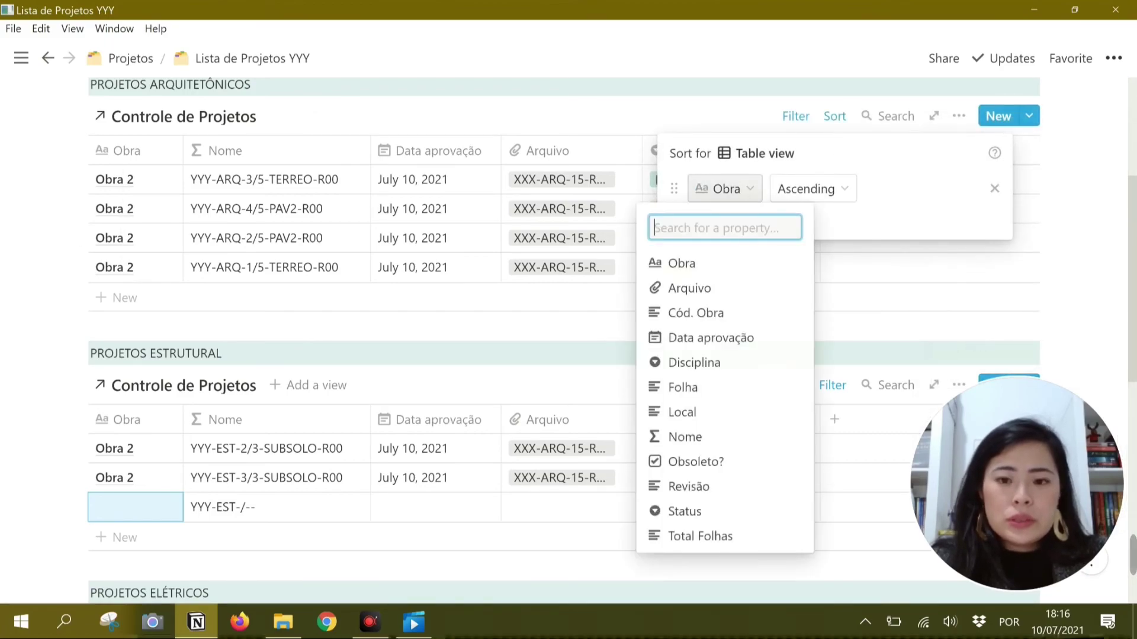
click(730, 399)
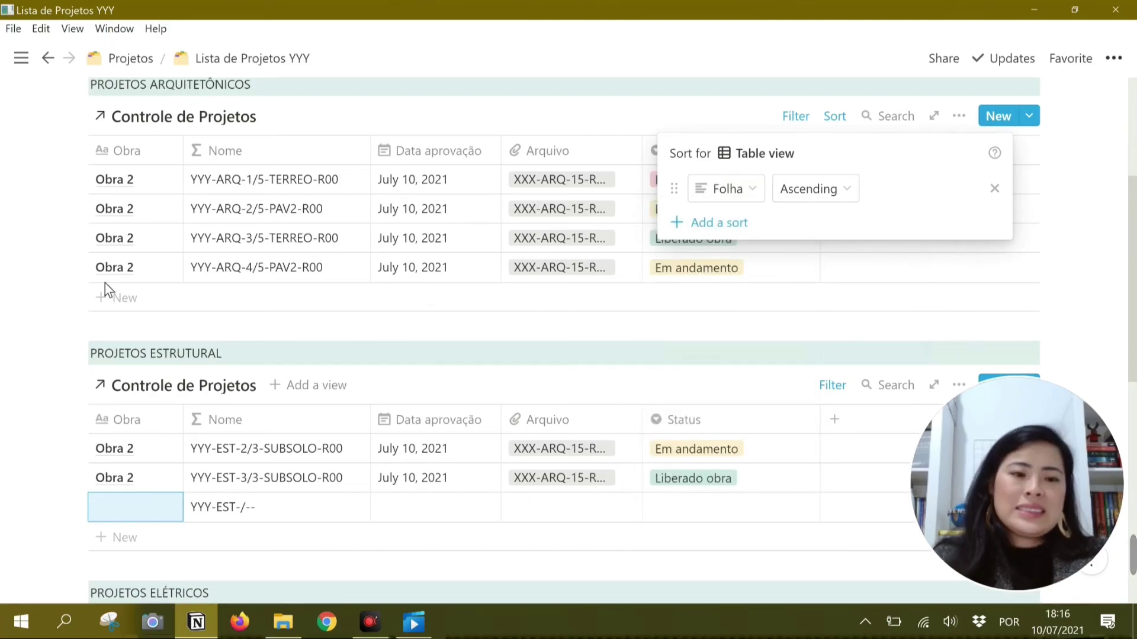
click(38, 325)
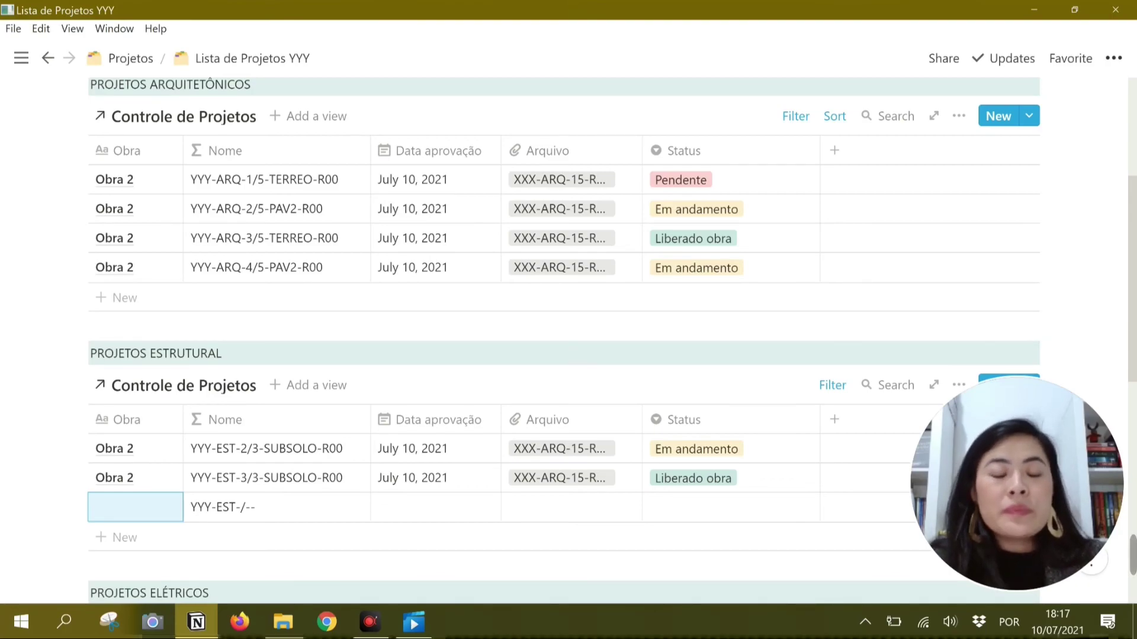
- Return to the parent Projetos page and examine its two page links and the Controle de Projetos board
scroll(563, 341, up, 5)
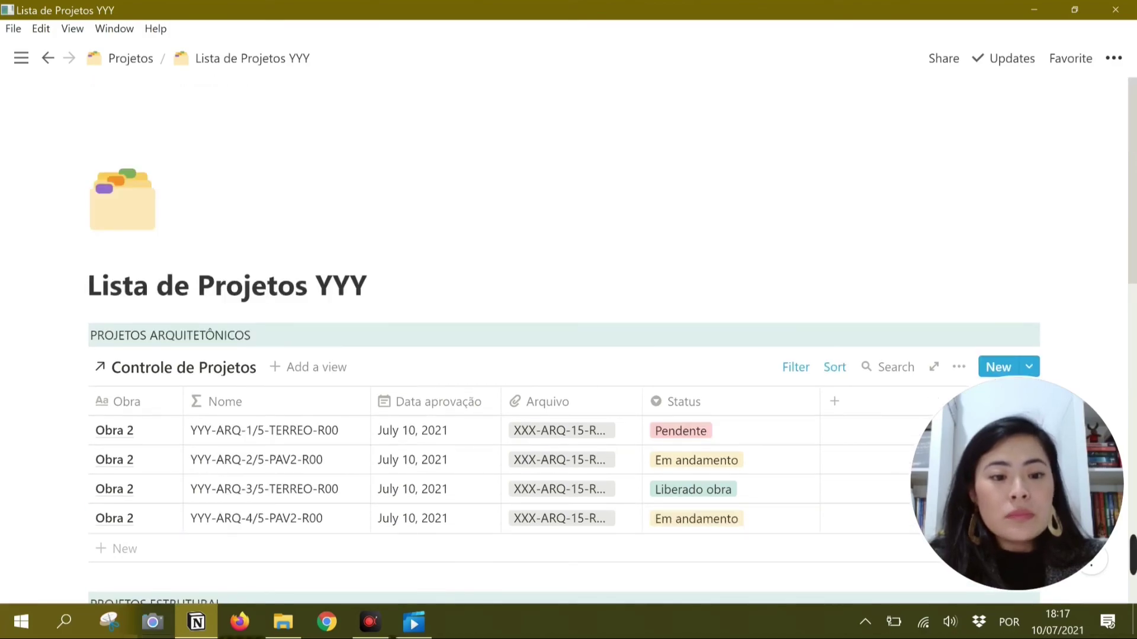
click(136, 62)
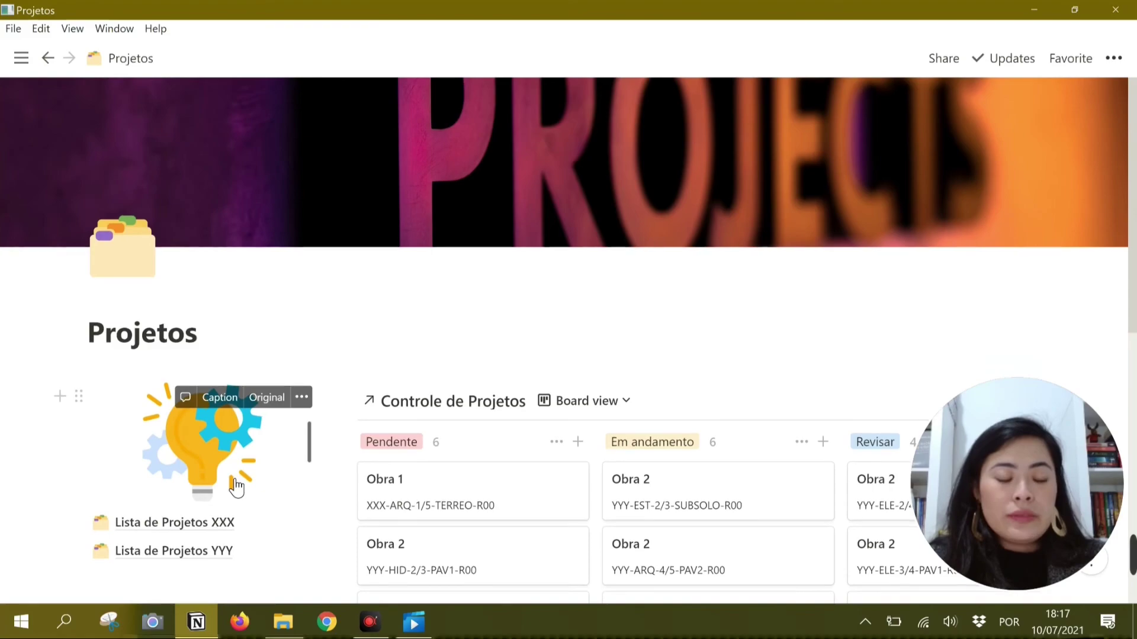
scroll(237, 488, down, 2)
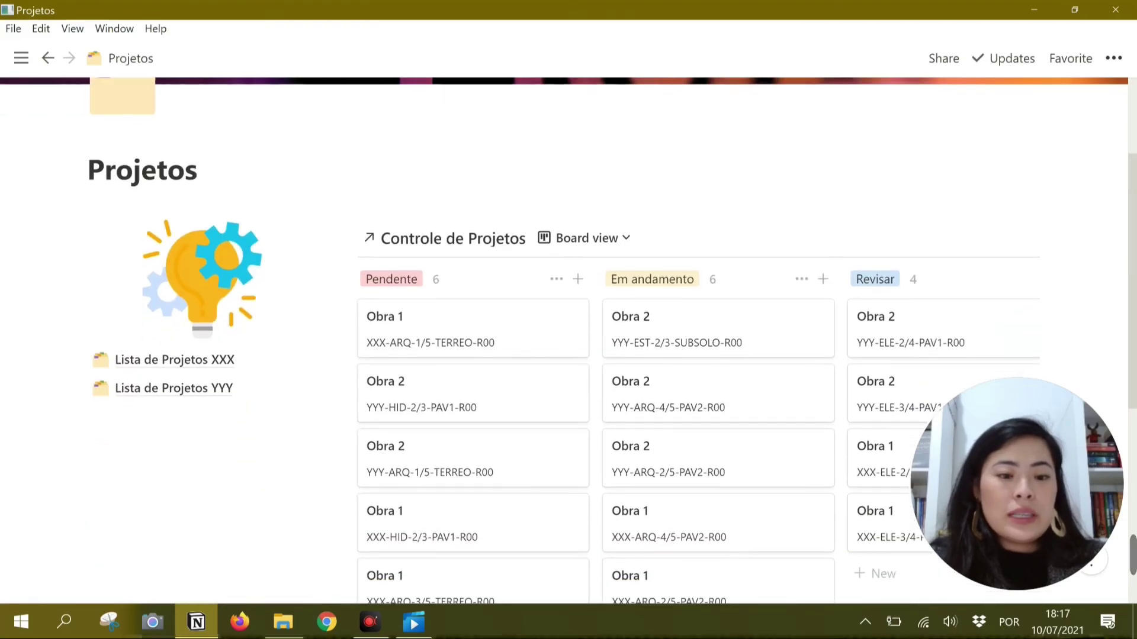
scroll(569, 336, down, 1)
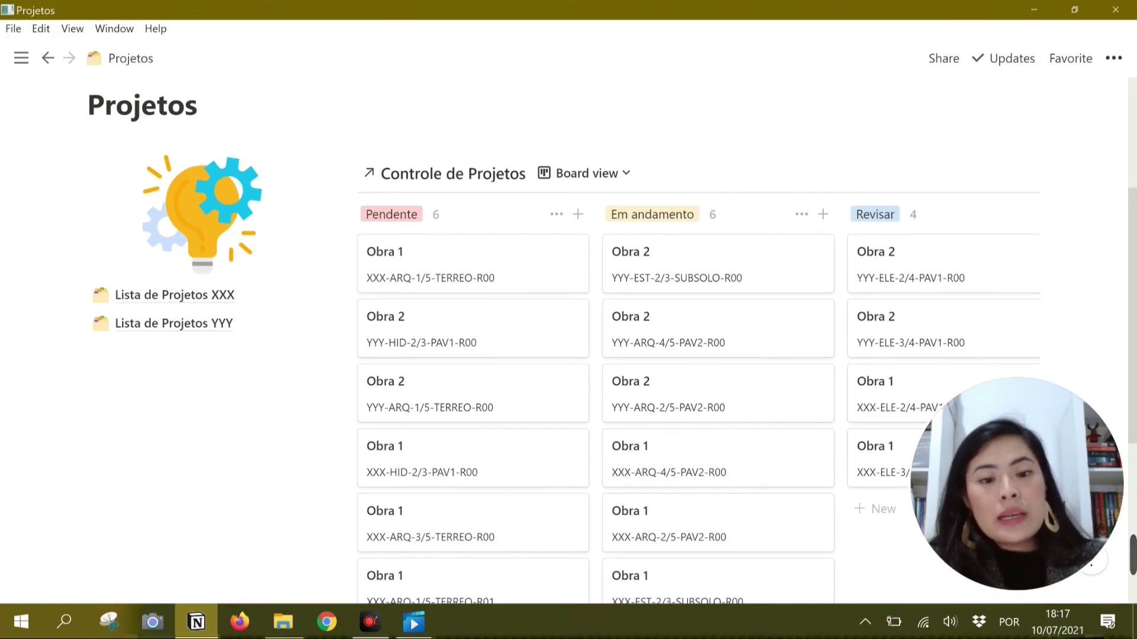
scroll(568, 337, down, 2)
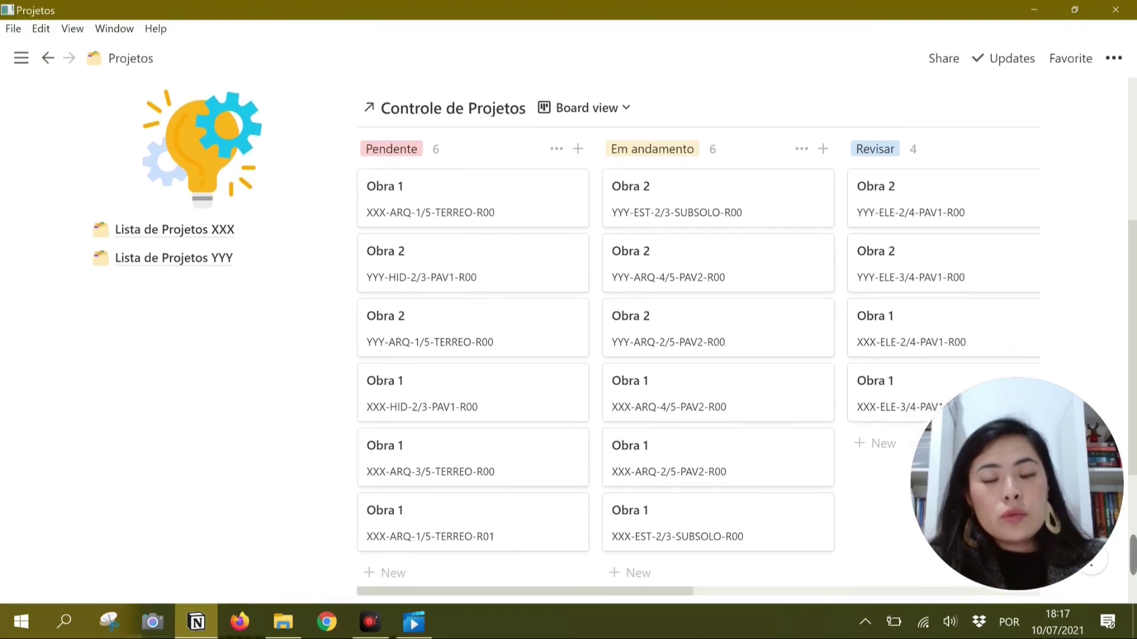